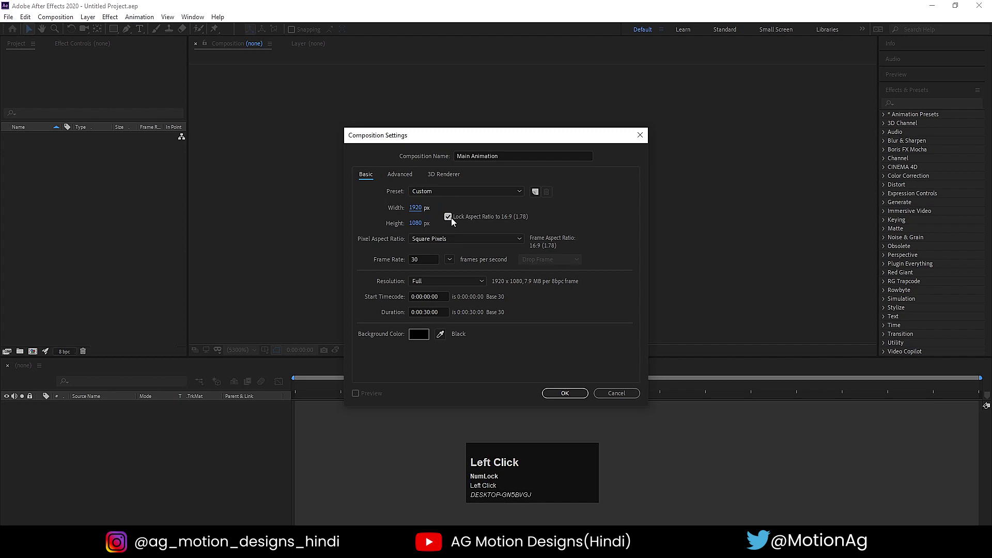
- Create the Main Animation composition at 1080 × 1080 px with the aspect ratio unlocked and a white background
{"action": "left_click", "coordinate": [448, 218]}
{"action": "left_click", "coordinate": [416, 208]}
{"action": "type", "text": "1080"}
{"action": "left_click", "coordinate": [420, 223]}
{"action": "left_click", "coordinate": [422, 255]}
{"action": "left_click", "coordinate": [419, 334]}
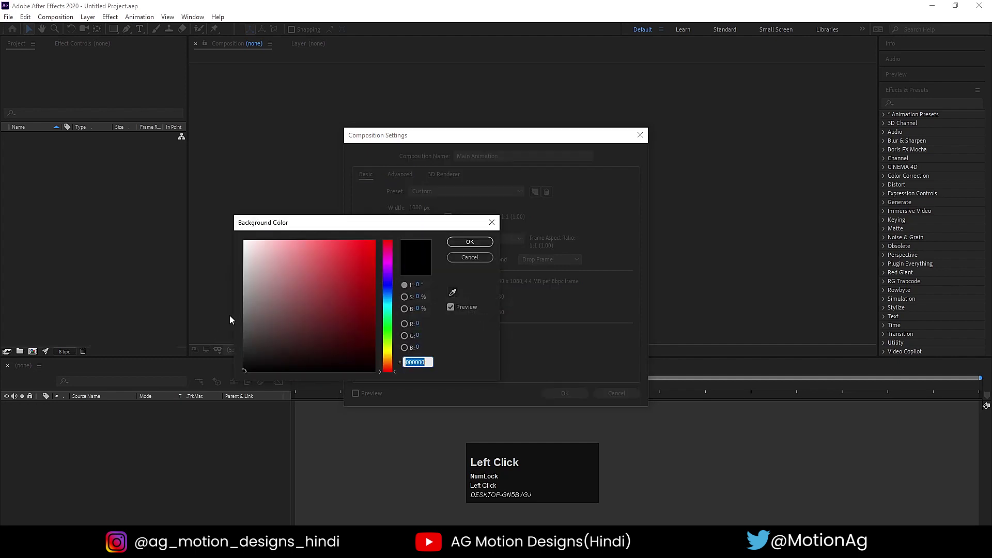
{"action": "key", "text": "Return"}
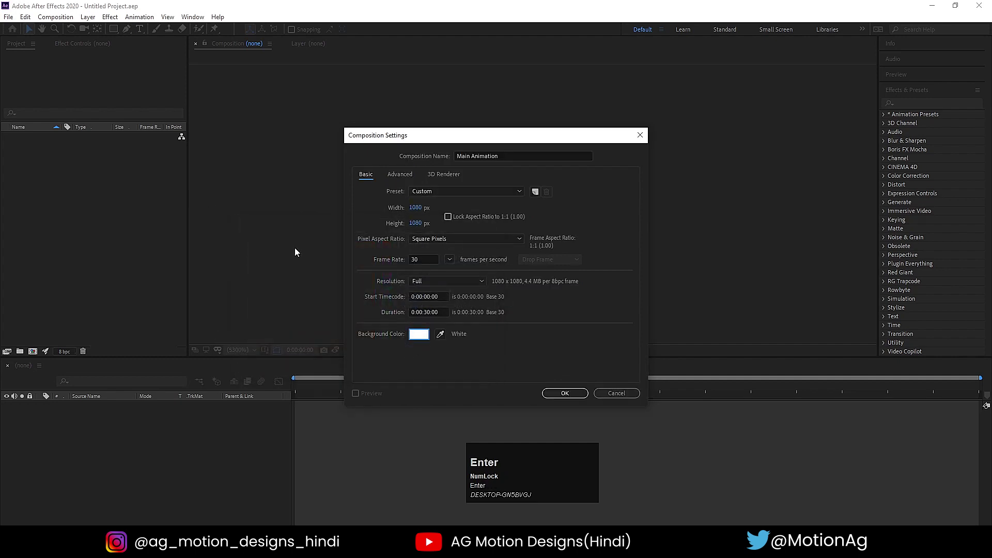
{"action": "left_click", "coordinate": [568, 394]}
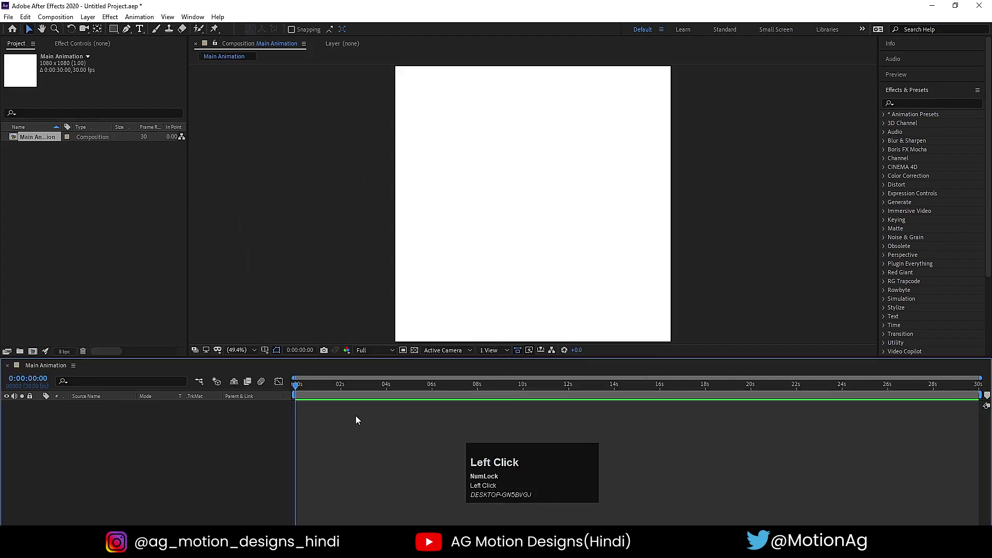
- Show the Title/Action Safe guides over the composition
{"action": "left_click", "coordinate": [265, 351]}
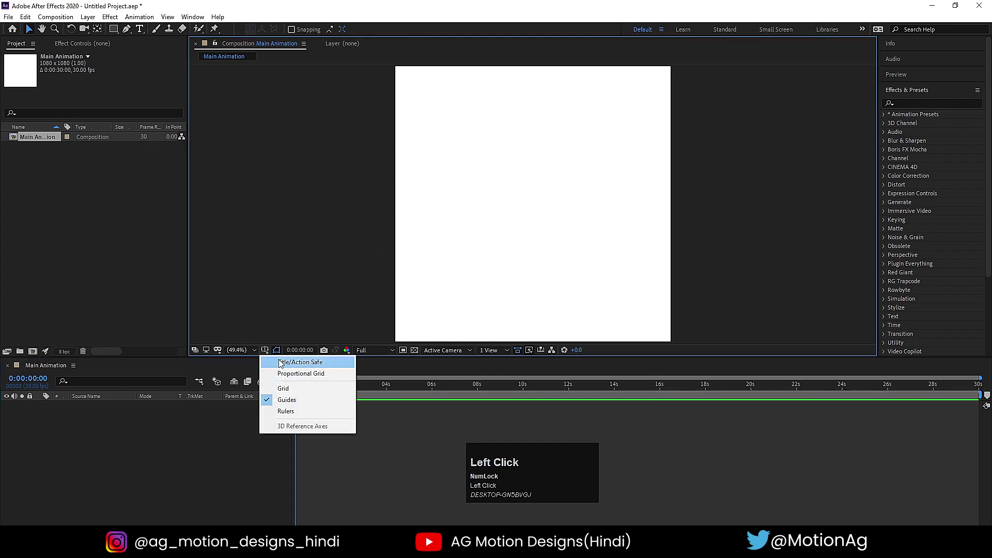
{"action": "left_click", "coordinate": [281, 362]}
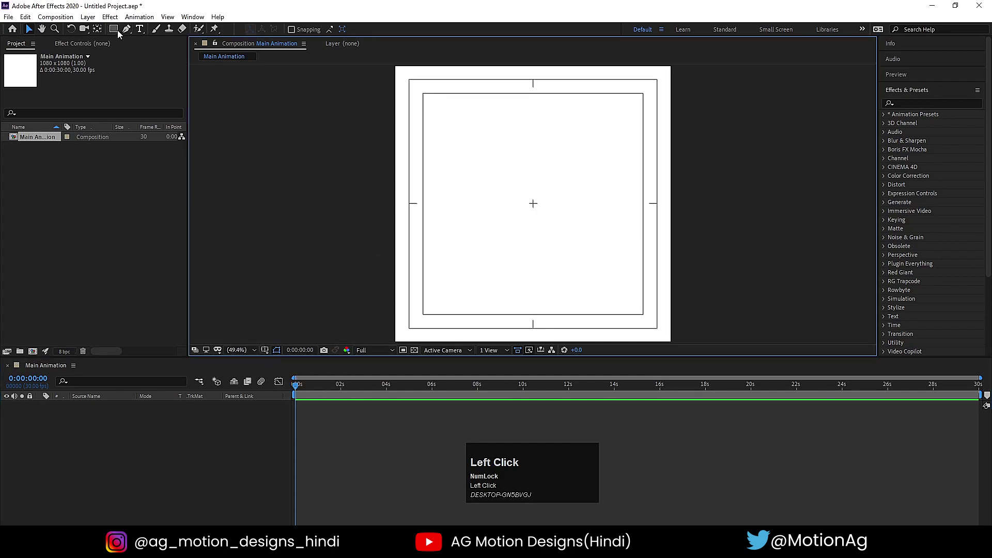
- Draw a rounded square of about 541 × 541 px near the composition's middle with a near-black fill and no stroke
{"action": "left_click_drag", "start_coordinate": [114, 29], "coordinate": [141, 41]}
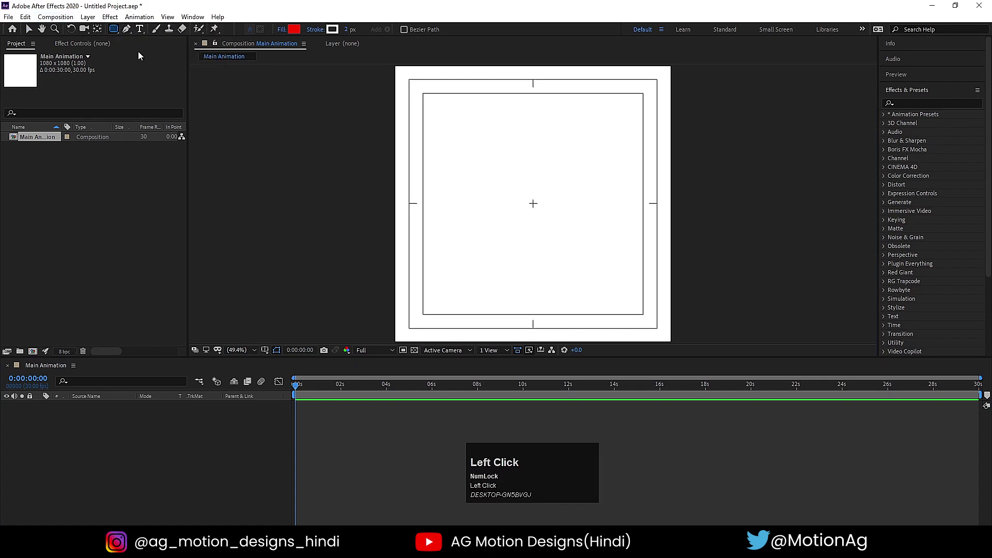
{"action": "left_click", "coordinate": [316, 30]}
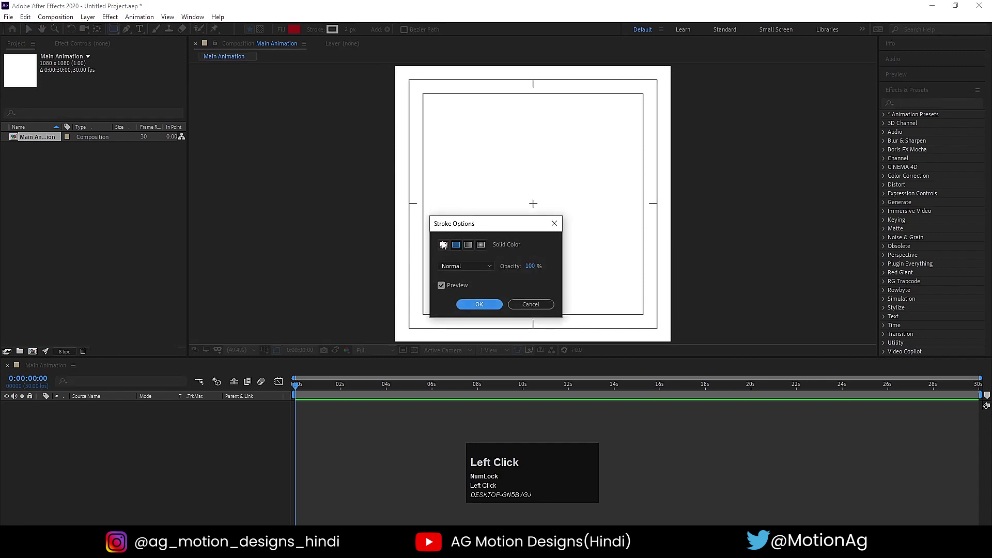
{"action": "left_click", "coordinate": [443, 245]}
{"action": "left_click", "coordinate": [479, 304]}
{"action": "left_click", "coordinate": [294, 30]}
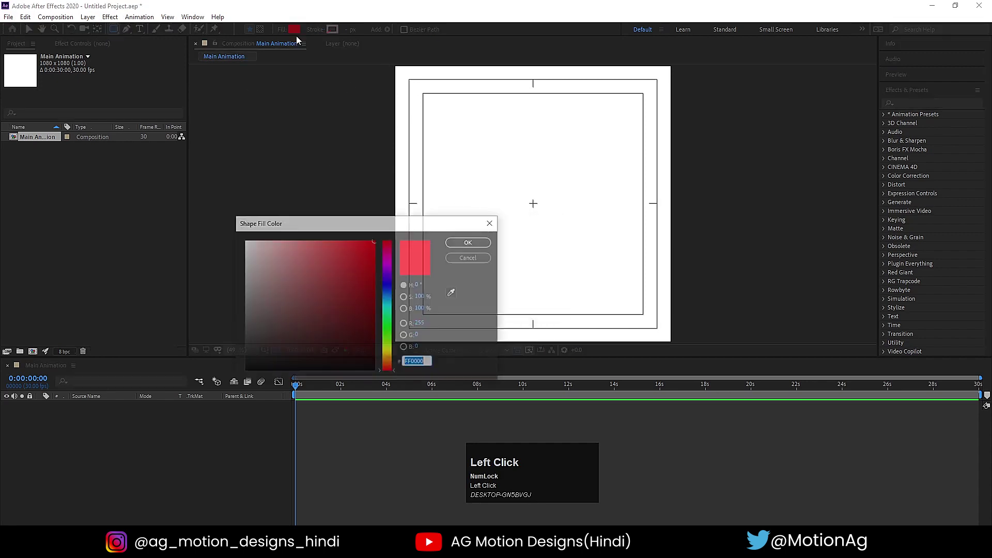
{"action": "mouse_move", "coordinate": [265, 359]}
{"action": "left_mouse_down"}
{"action": "mouse_move", "coordinate": [233, 377]}
{"action": "mouse_move", "coordinate": [224, 351]}
{"action": "mouse_move", "coordinate": [250, 355]}
{"action": "mouse_move", "coordinate": [299, 314]}
{"action": "left_mouse_up"}
{"action": "left_click", "coordinate": [470, 242]}
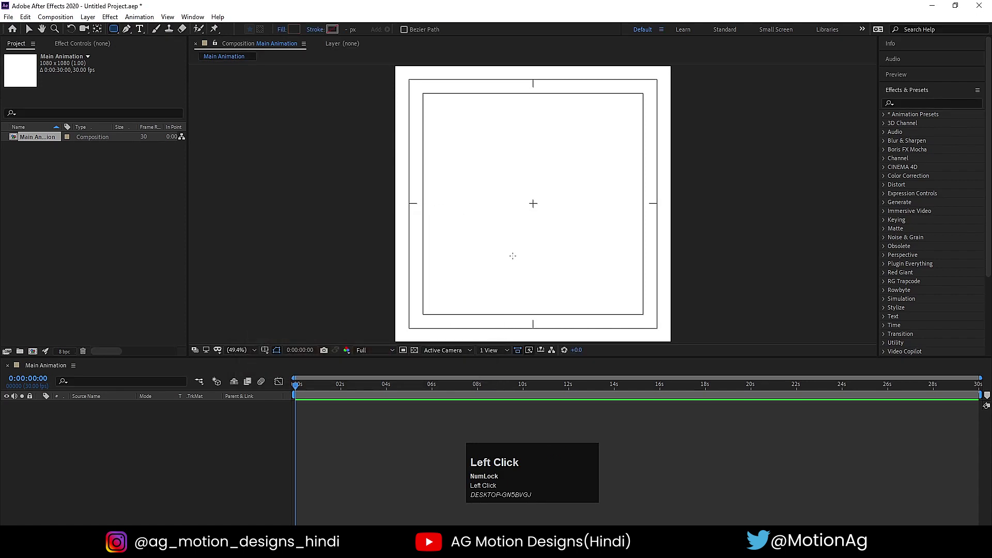
{"action": "left_click_drag", "start_coordinate": [462, 141], "coordinate": [600, 278]}
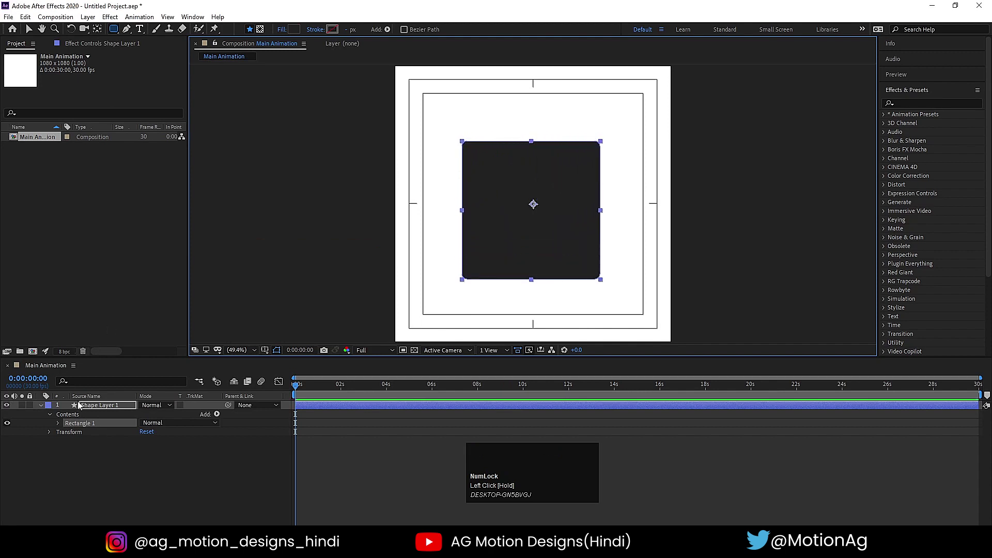
- Center the square's anchor point on the shape and align the layer horizontally and vertically to the composition's center
{"action": "left_click", "coordinate": [108, 430]}
{"action": "left_click", "coordinate": [90, 406]}
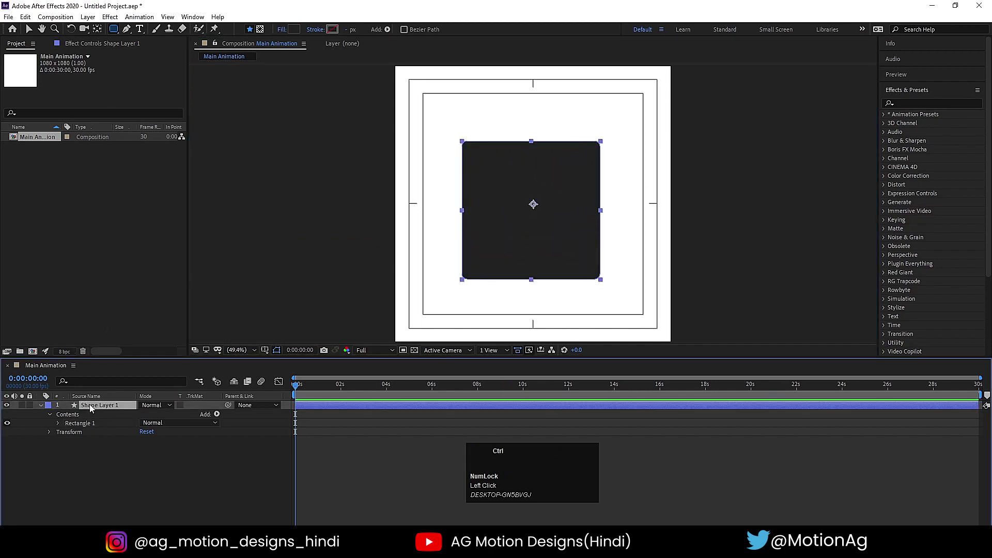
{"action": "key", "text": "ctrl+alt+Home"}
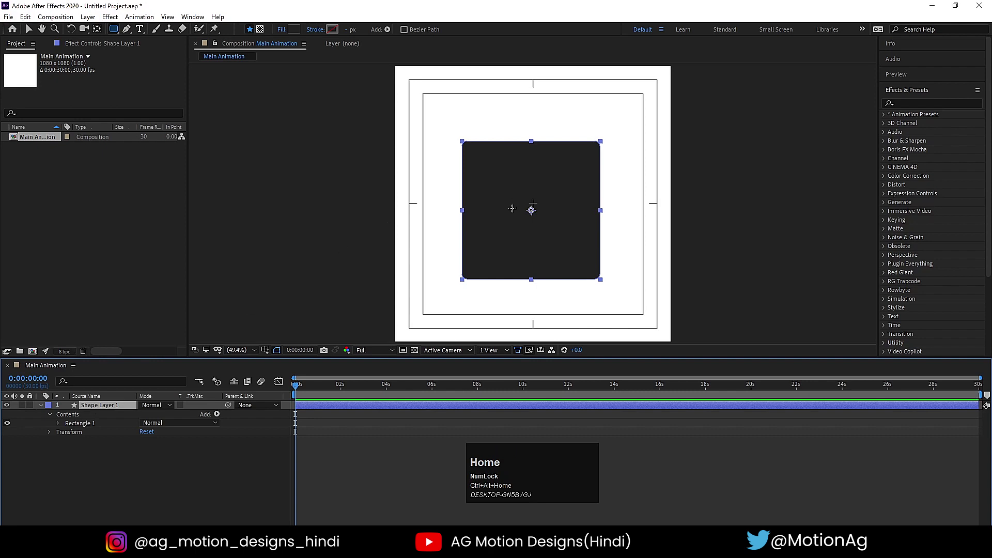
{"action": "left_click", "coordinate": [909, 94]}
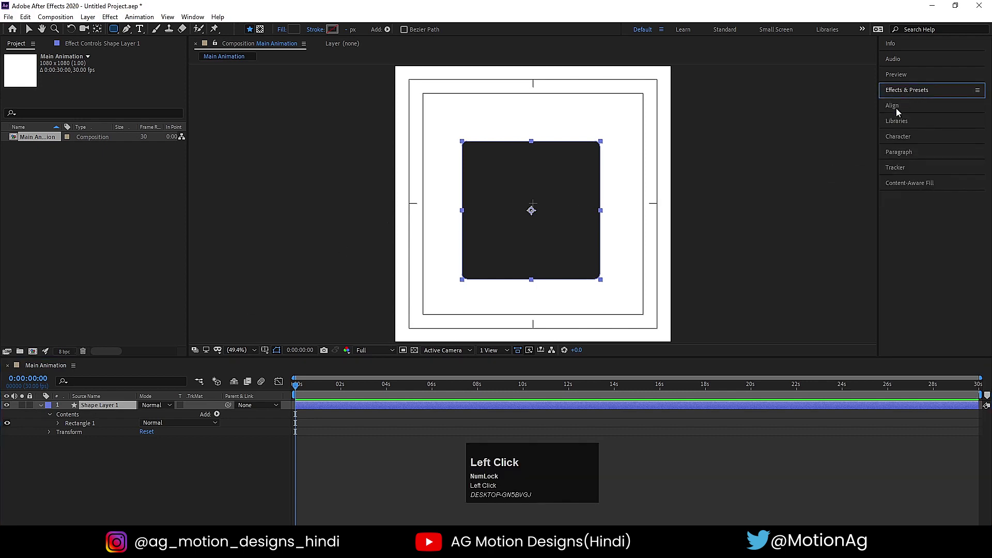
{"action": "left_click", "coordinate": [897, 107]}
{"action": "left_click", "coordinate": [906, 133]}
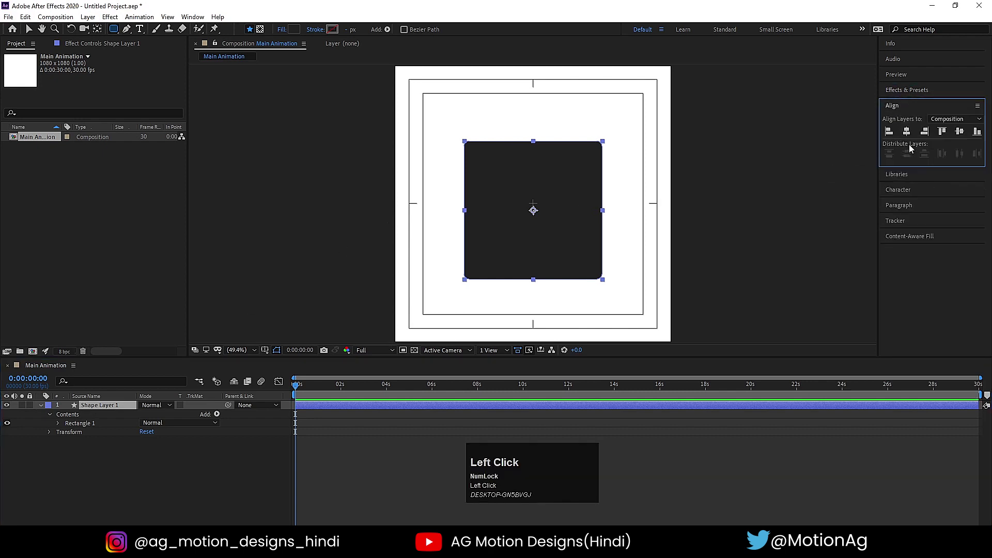
{"action": "left_click", "coordinate": [960, 131]}
- Rotate the square shape layer to 45° so it forms a diamond
{"action": "key", "text": "r"}
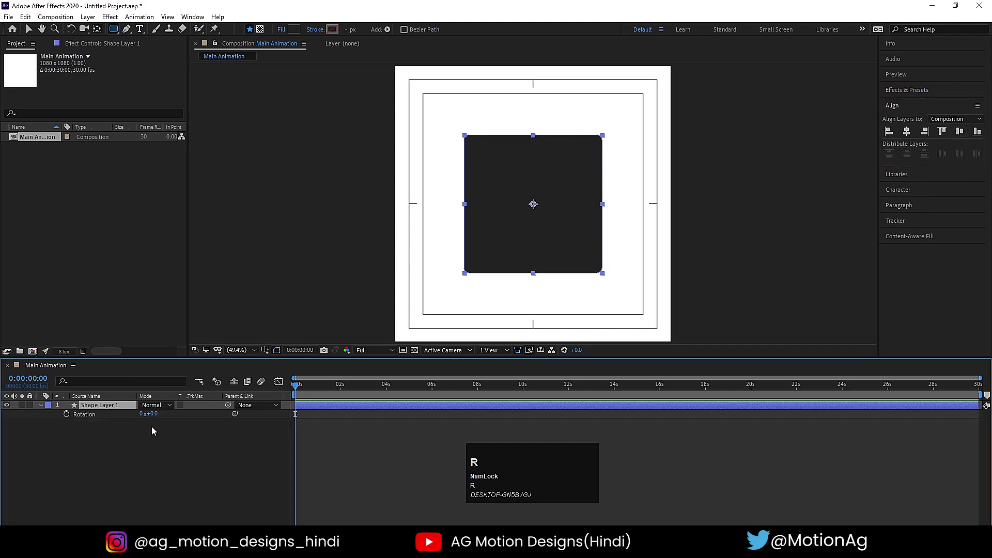
{"action": "left_click", "coordinate": [154, 414]}
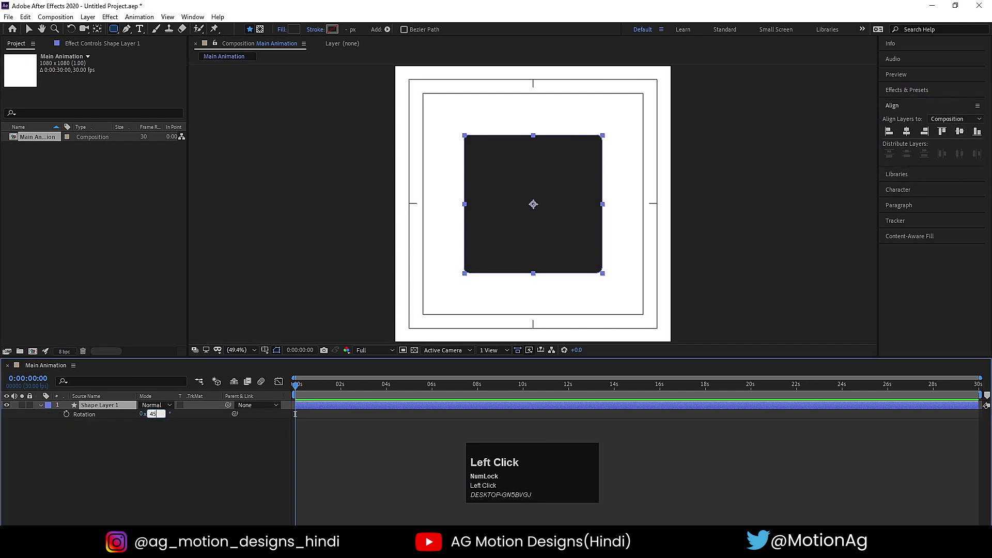
{"action": "type", "text": "45"}
{"action": "key", "text": "Return"}
- Increase the rectangle path's roundness to about 89
{"action": "left_click", "coordinate": [41, 405]}
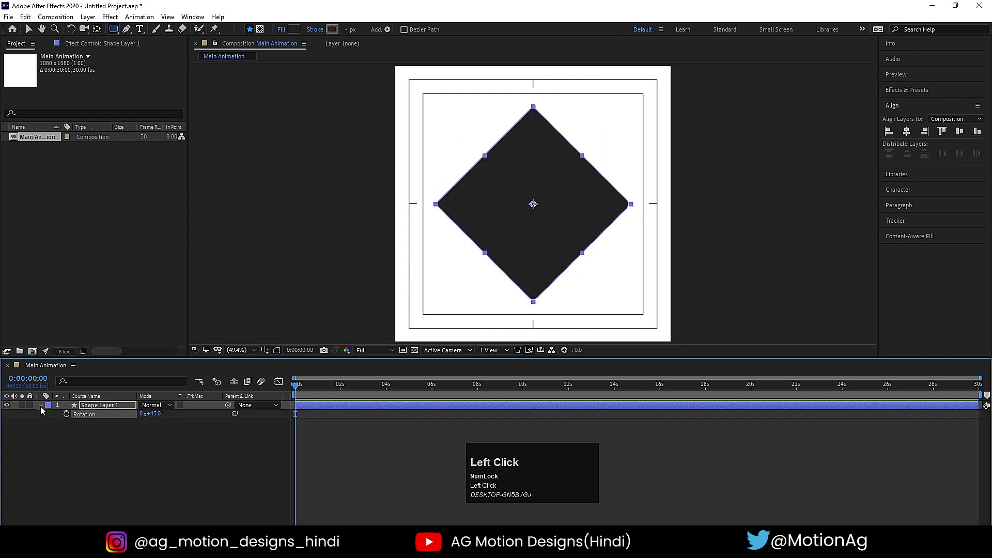
{"action": "left_click", "coordinate": [41, 406]}
{"action": "left_click", "coordinate": [49, 422]}
{"action": "left_click", "coordinate": [49, 415]}
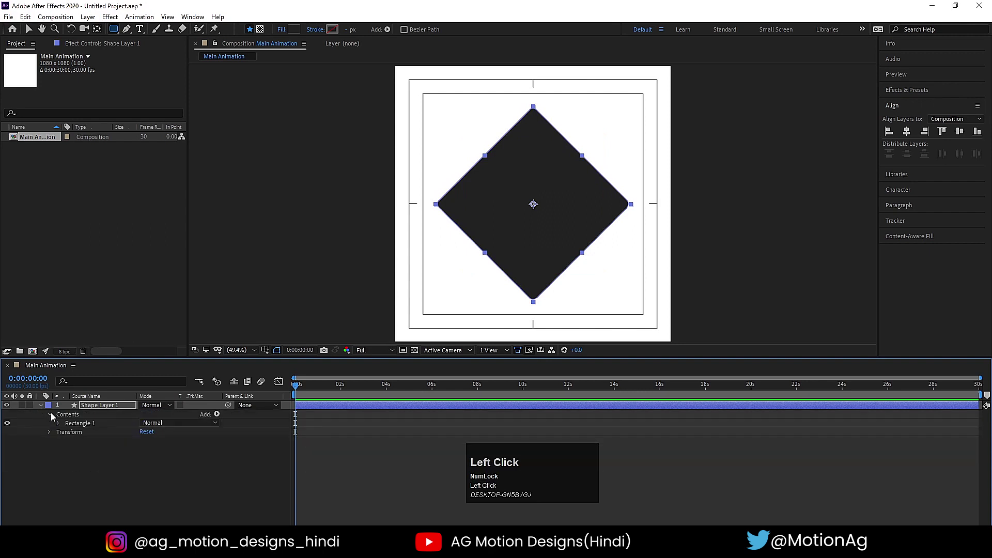
{"action": "left_click", "coordinate": [59, 423]}
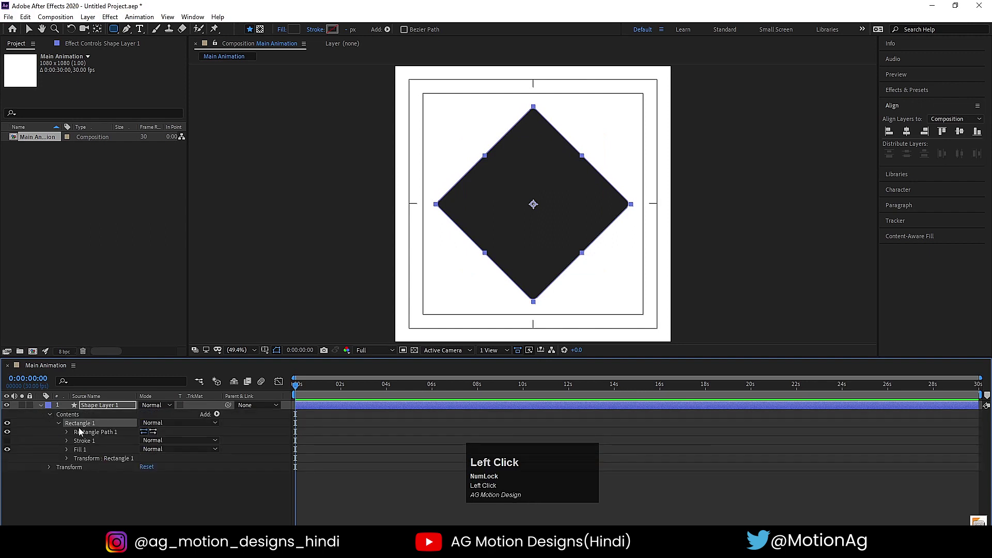
{"action": "left_click", "coordinate": [68, 432]}
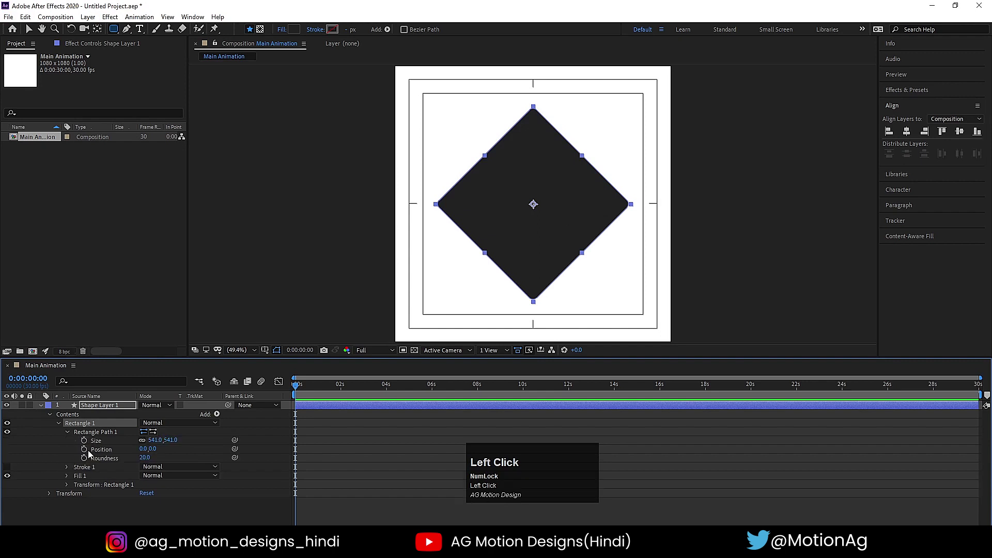
{"action": "left_click", "coordinate": [99, 460]}
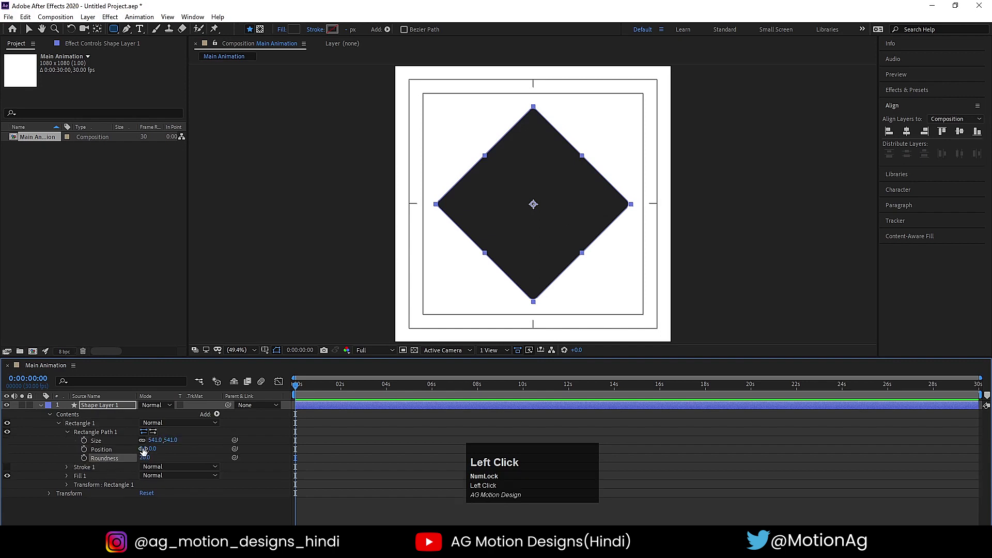
{"action": "left_click", "coordinate": [122, 30]}
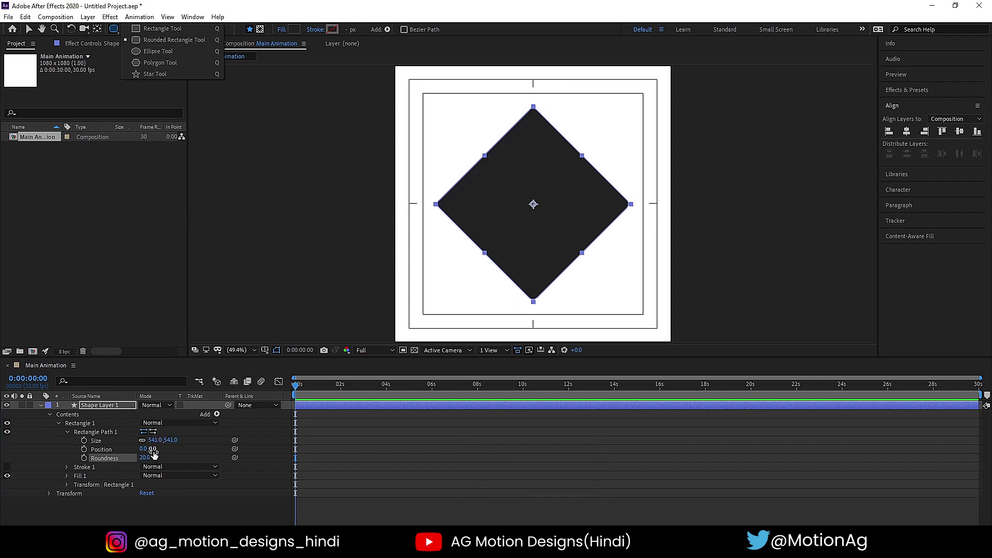
{"action": "left_click_drag", "start_coordinate": [145, 458], "coordinate": [179, 457]}
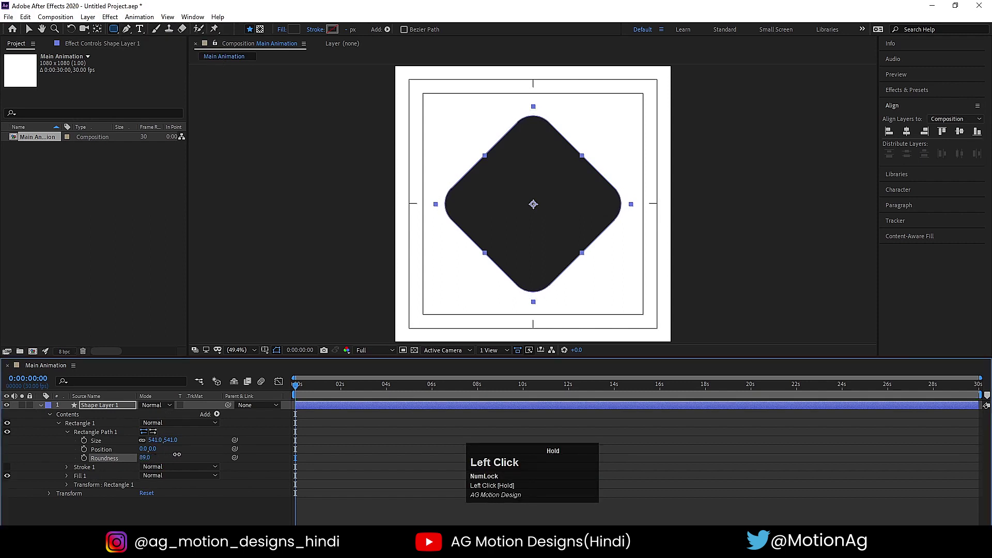
- Scale the diamond to 116% and move it horizontally toward the composition's right edge
{"action": "left_click", "coordinate": [40, 406]}
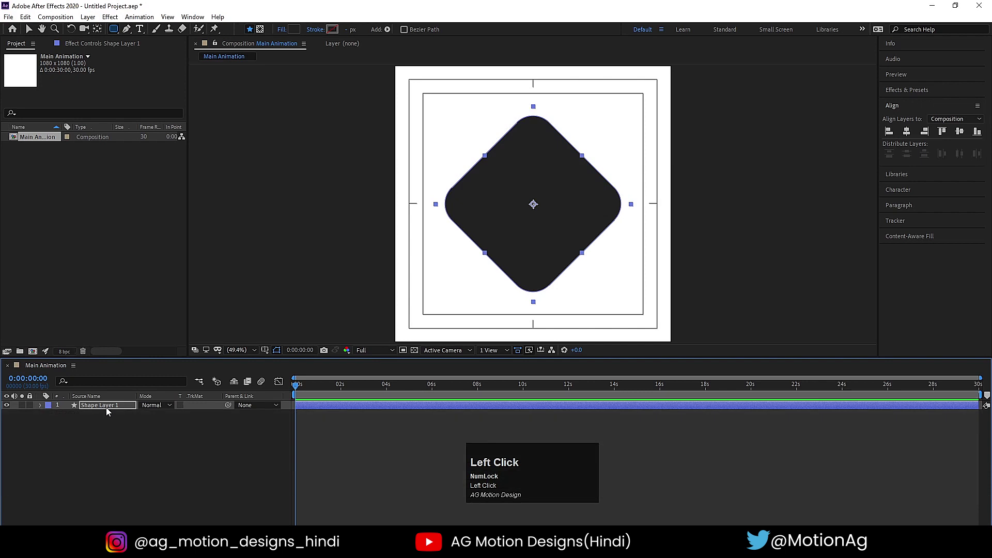
{"action": "key", "text": "s"}
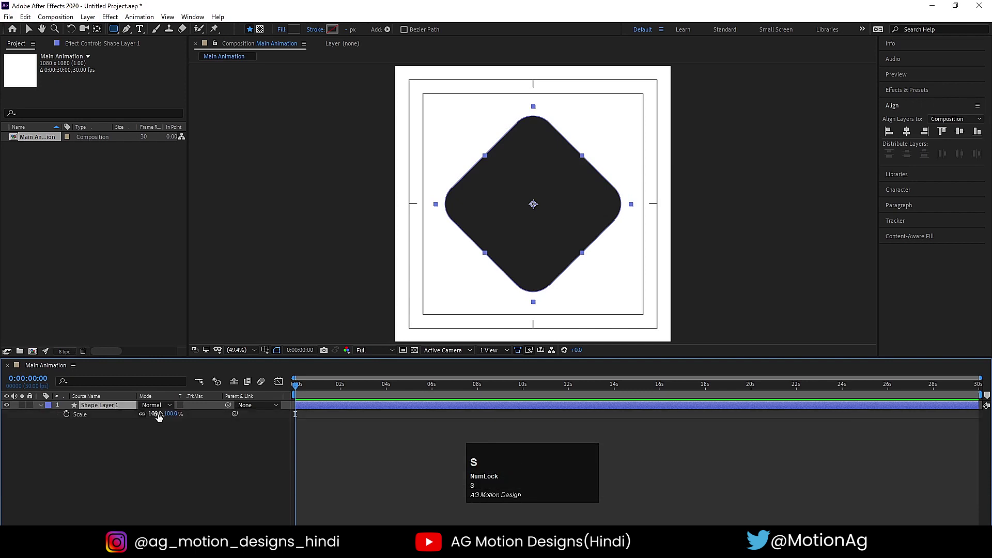
{"action": "left_click_drag", "start_coordinate": [155, 417], "coordinate": [163, 417]}
{"action": "key", "text": "v"}
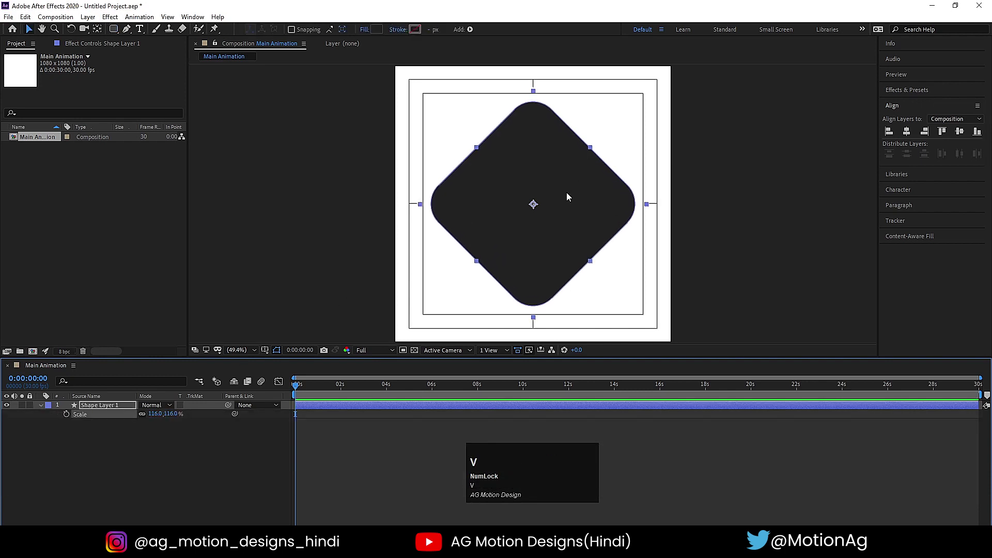
{"action": "left_click_drag", "start_coordinate": [532, 219], "coordinate": [604, 226]}
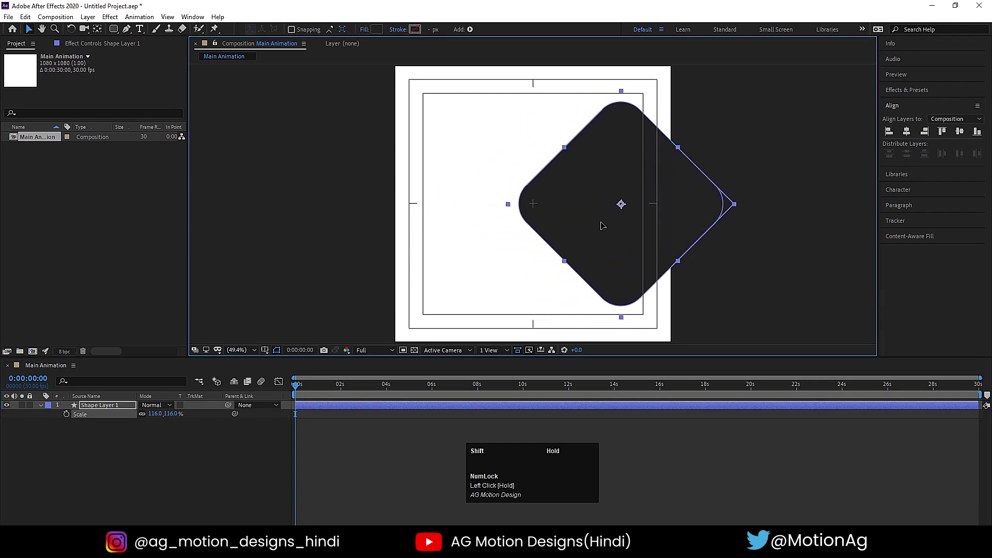
- Duplicate the diamond shape layer and move the copy straight up, leaving the lower edges of the original exposed
{"action": "left_click", "coordinate": [133, 441]}
{"action": "left_click", "coordinate": [103, 408]}
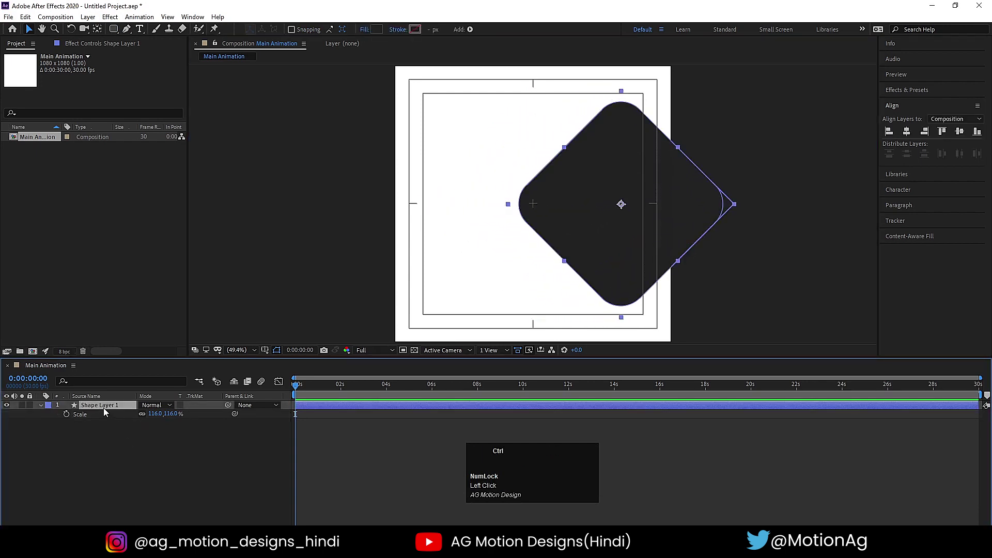
{"action": "key", "text": "ctrl+d"}
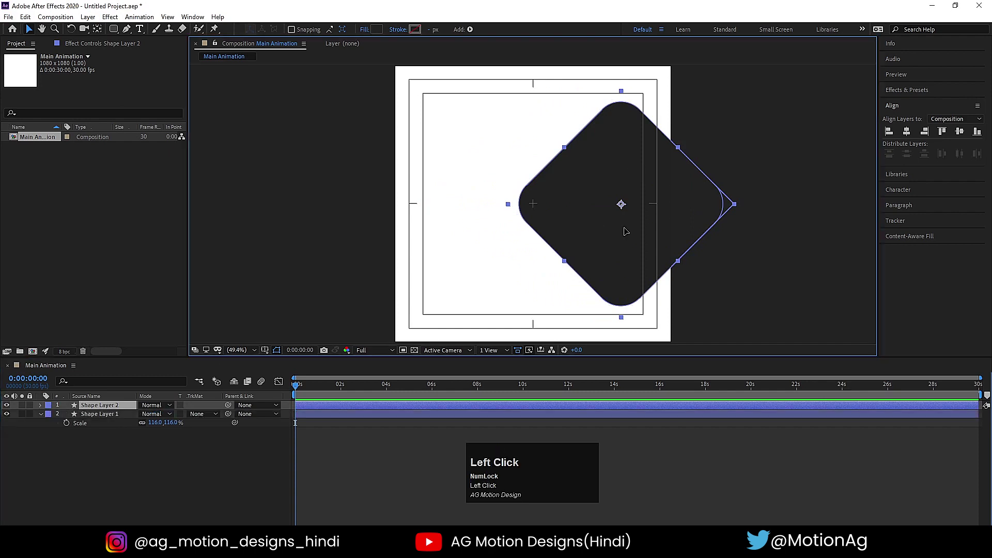
{"action": "left_click_drag", "start_coordinate": [625, 230], "coordinate": [628, 197]}
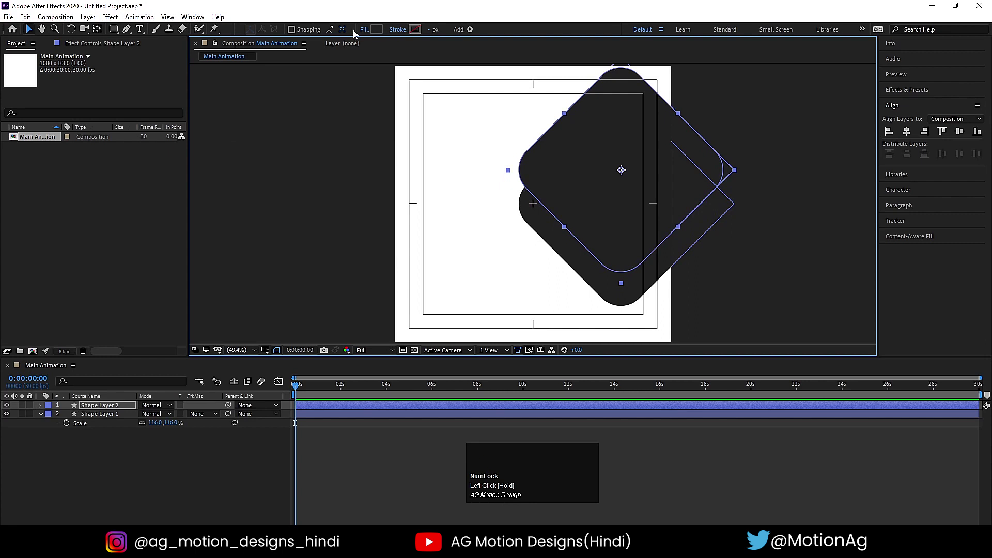
- Change the upper diamond's fill color to white (FFFFFF) and deselect it
{"action": "left_click", "coordinate": [377, 30]}
{"action": "left_click", "coordinate": [245, 242]}
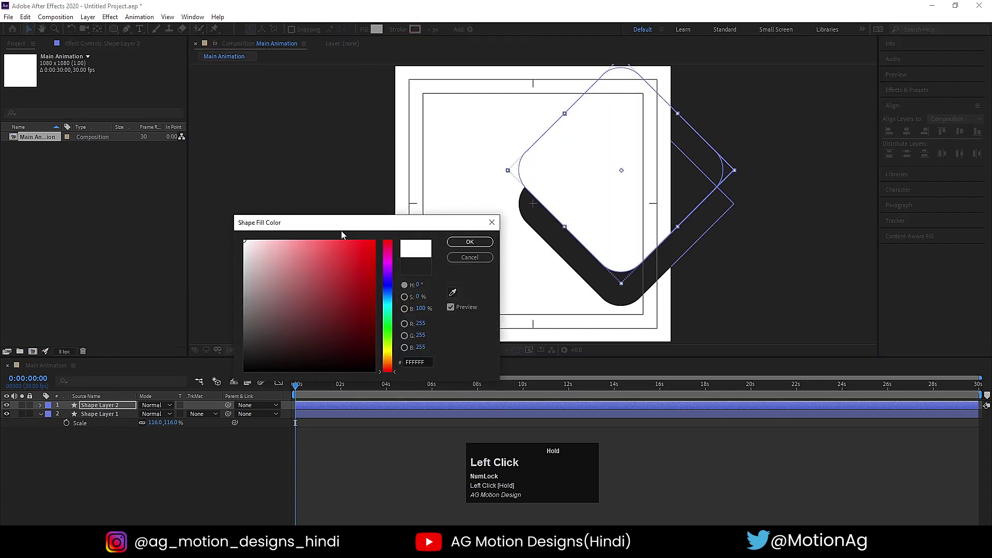
{"action": "left_click", "coordinate": [449, 245]}
{"action": "left_click", "coordinate": [113, 459]}
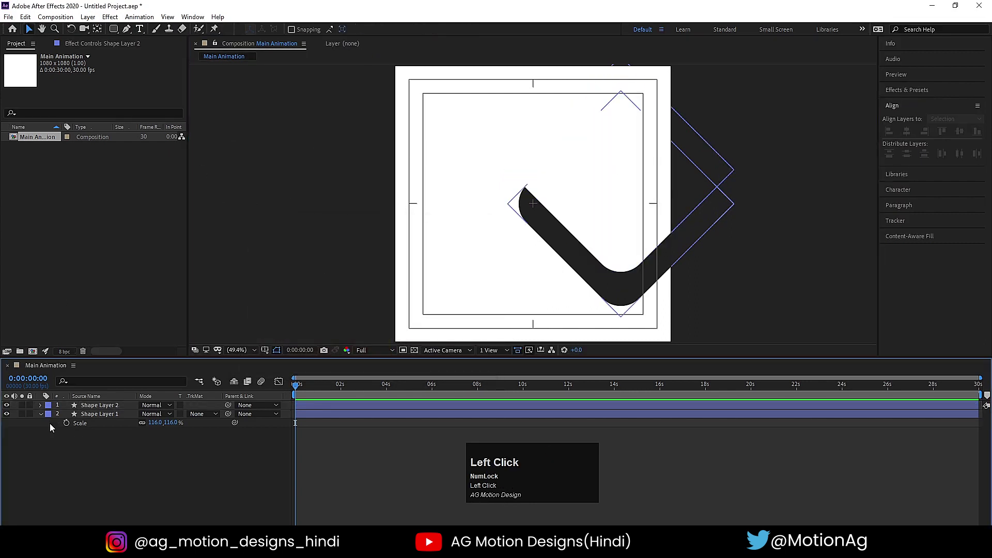
- Duplicate the dark diamond layer, Shape Layer 1, and place the copy beneath it in the layer stack
{"action": "left_click", "coordinate": [101, 415]}
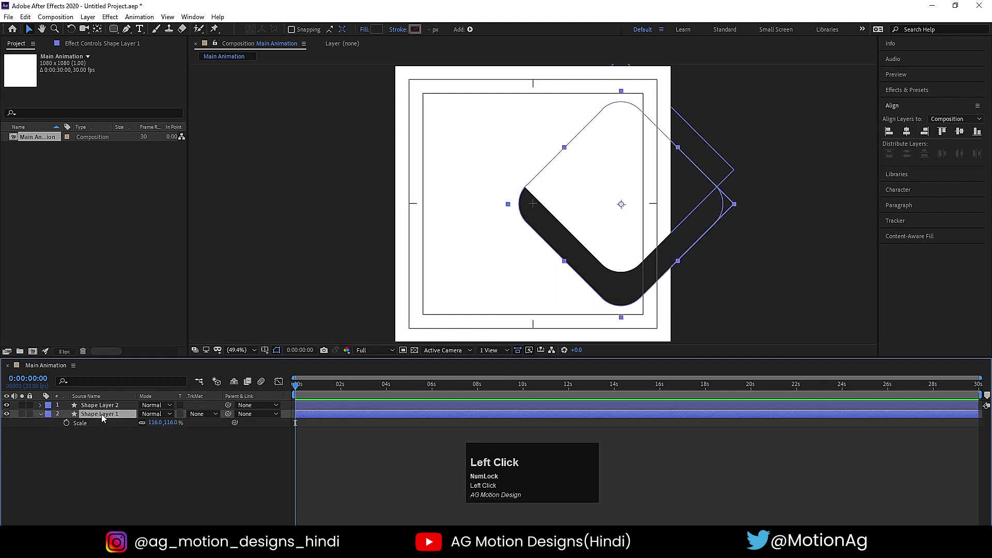
{"action": "key", "text": "ctrl+d"}
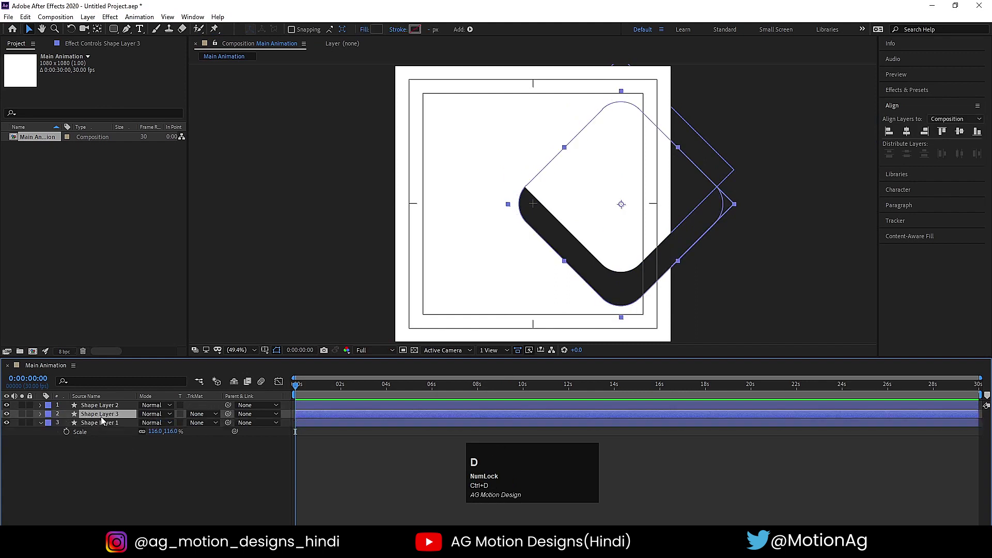
{"action": "left_click_drag", "start_coordinate": [101, 420], "coordinate": [55, 445]}
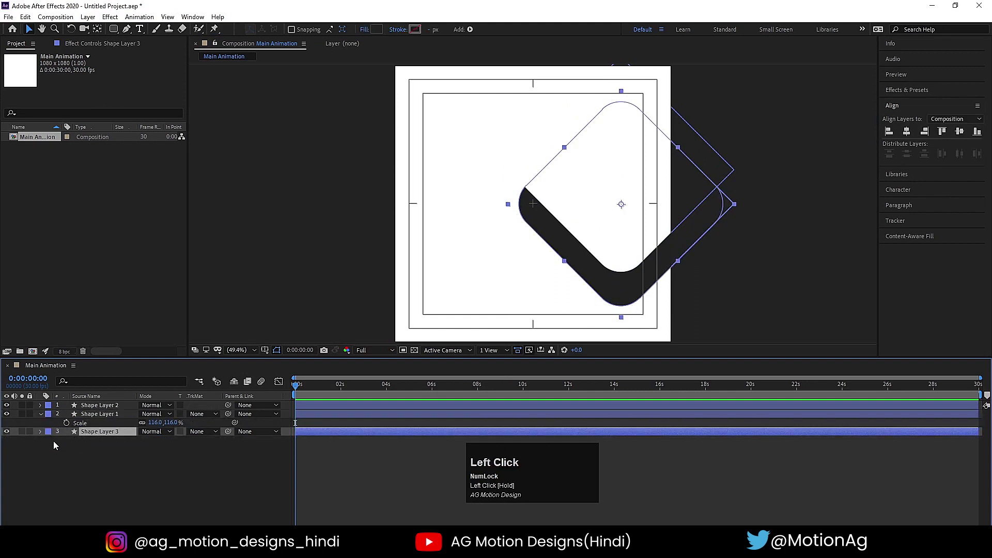
- Set the label color of Shape Layer 3 to Red and deselect the layer
{"action": "left_click", "coordinate": [48, 434]}
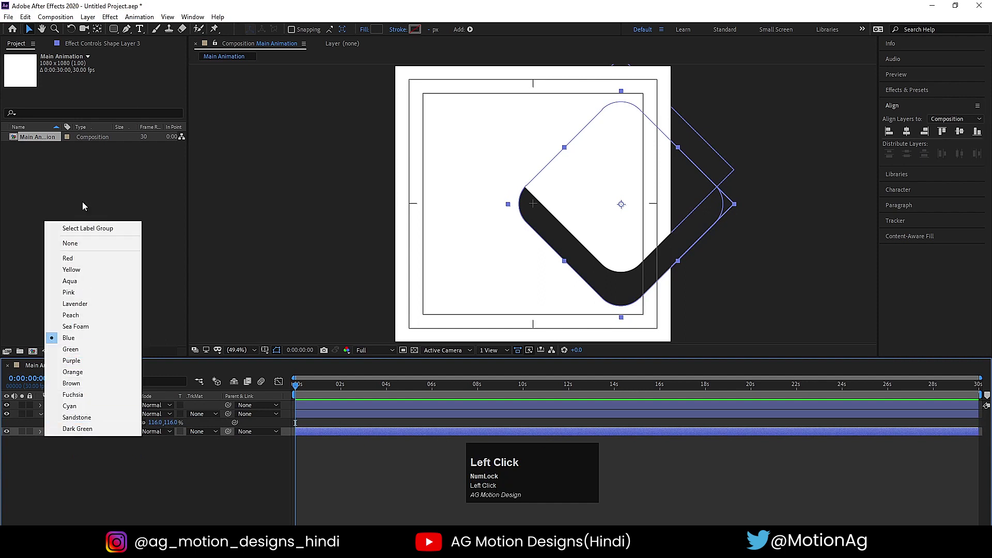
{"action": "left_click", "coordinate": [75, 259]}
{"action": "left_click", "coordinate": [110, 482]}
- Pre-compose Shape Layer 1 and Shape Layer 2 together into a new composition named Main Image
{"action": "left_click", "coordinate": [99, 414]}
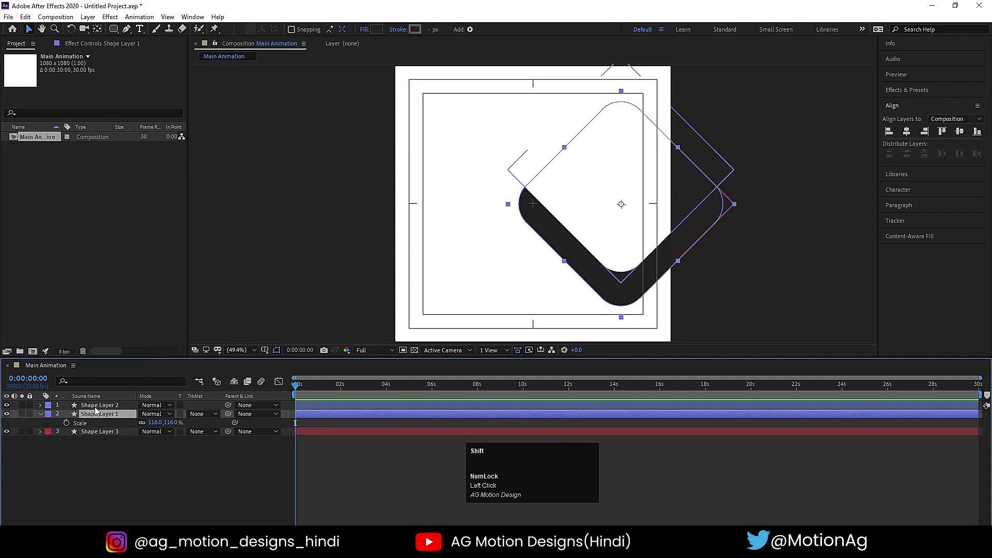
{"action": "left_click", "coordinate": [99, 406], "text": "shift"}
{"action": "left_click", "coordinate": [100, 433]}
{"action": "left_click", "coordinate": [101, 451]}
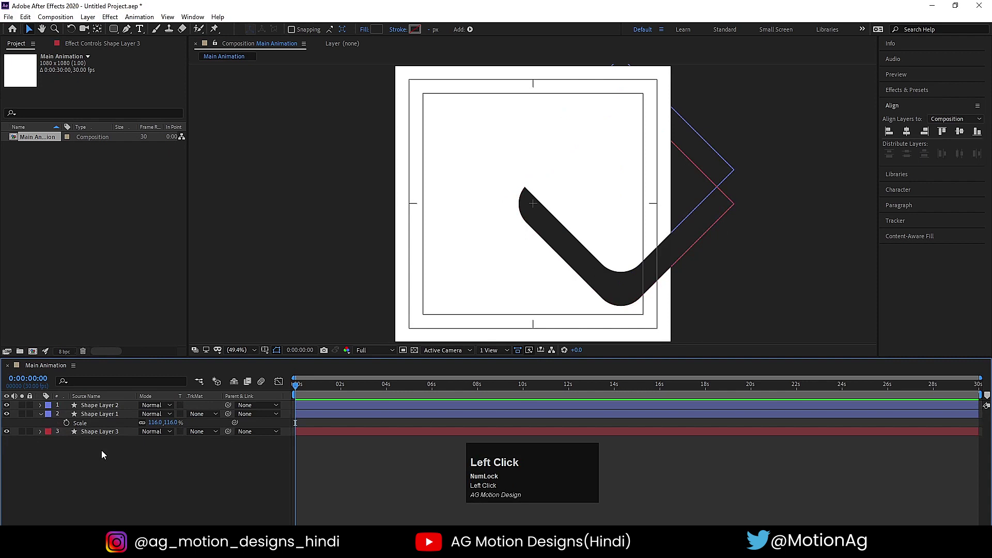
{"action": "left_click", "coordinate": [89, 414]}
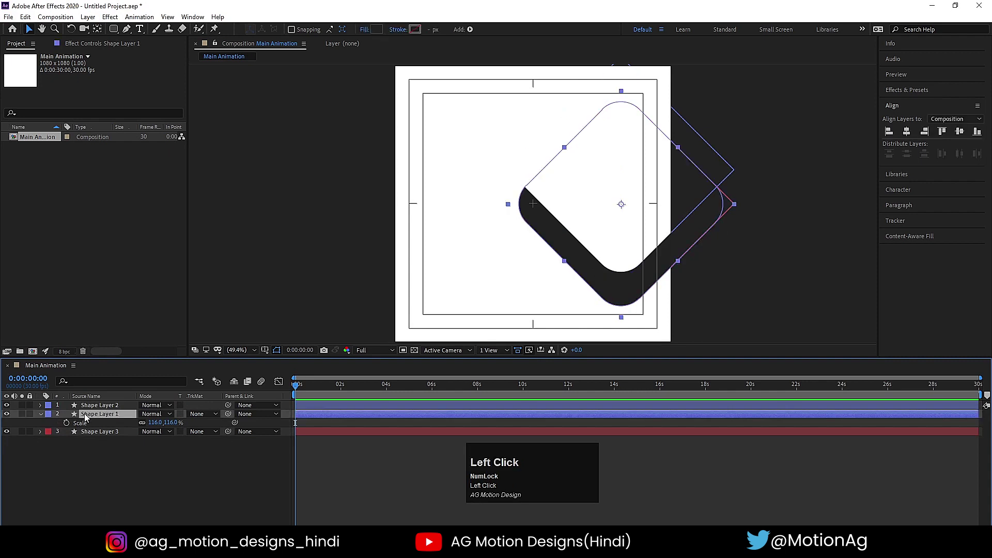
{"action": "left_click", "coordinate": [95, 407], "text": "shift"}
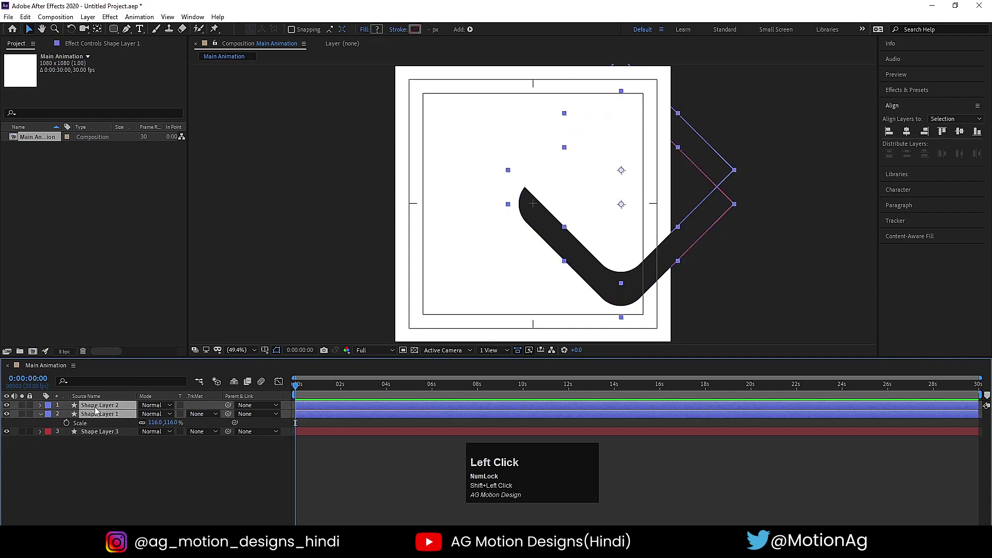
{"action": "key", "text": "ctrl"}
{"action": "key", "text": "ctrl+shift+c"}
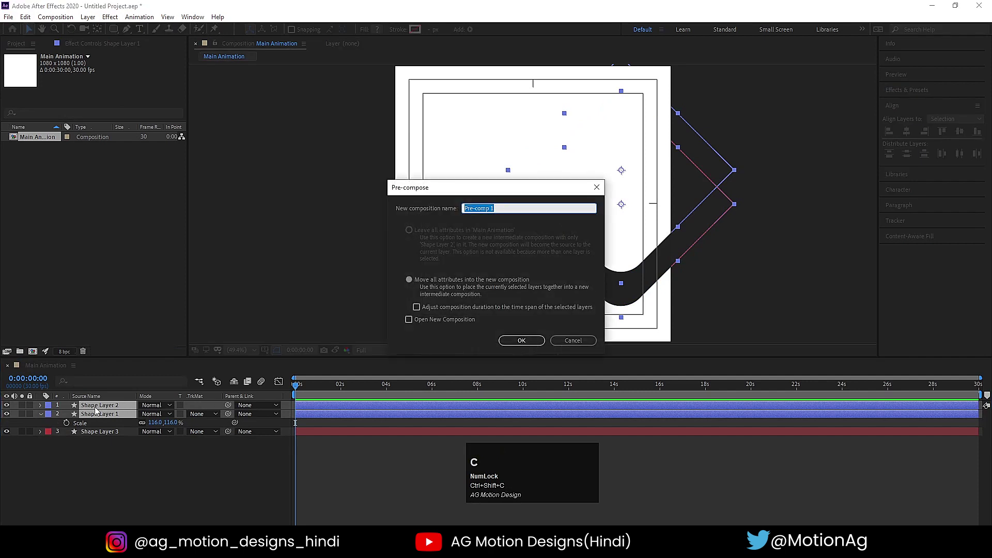
{"action": "type", "text": "Ma"}
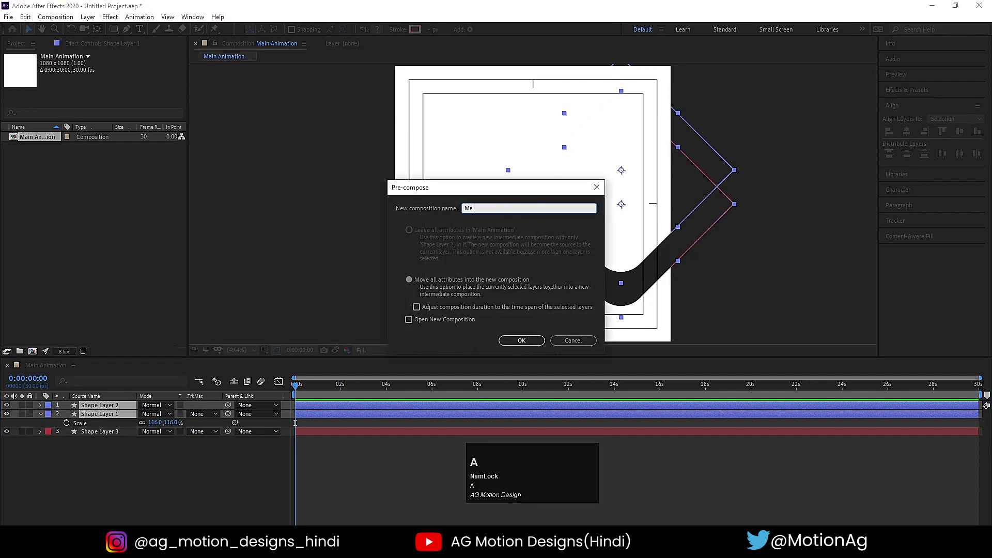
{"action": "type", "text": "in Image"}
{"action": "key", "text": "Return"}
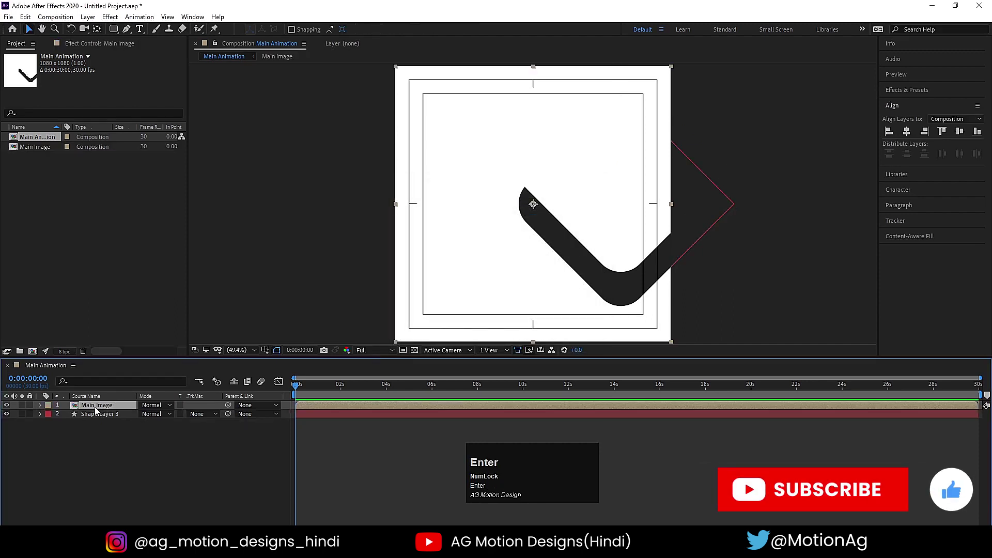
- Open the Main Image composition, hide its white diamond on Shape Layer 2, and return to Main Animation
{"action": "double_click", "coordinate": [81, 406]}
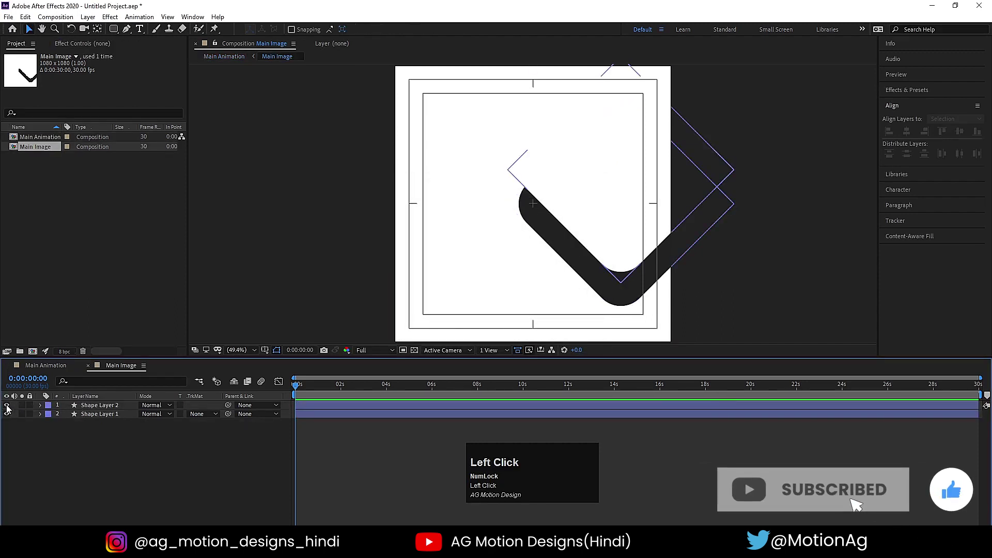
{"action": "left_click", "coordinate": [37, 371]}
- Move Shape Layer 3 to the composition's upper-left corner, duplicate it, and place the copy at the bottom edge
{"action": "left_click", "coordinate": [95, 416]}
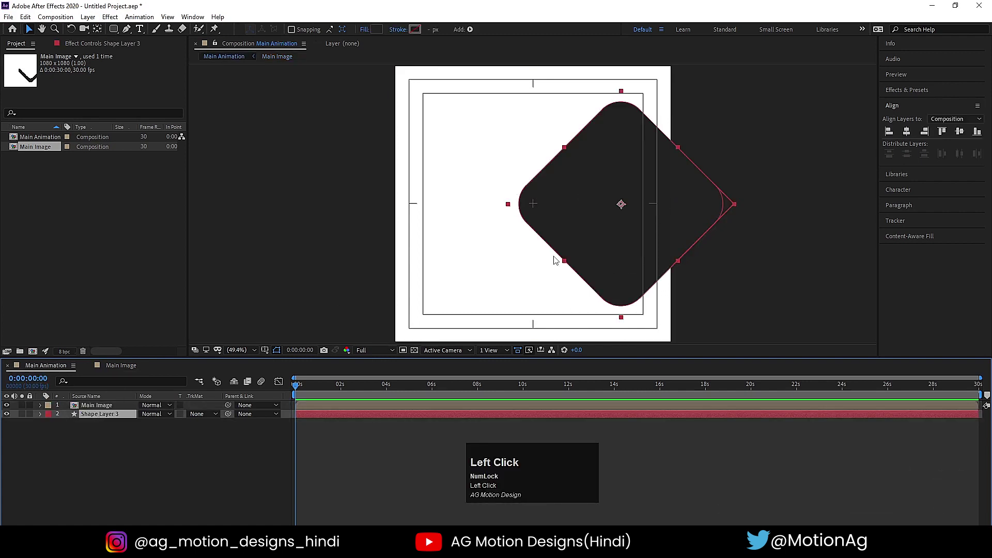
{"action": "left_click_drag", "start_coordinate": [628, 235], "coordinate": [490, 168]}
{"action": "key", "text": "ctrl+d"}
{"action": "left_click_drag", "start_coordinate": [495, 215], "coordinate": [508, 236]}
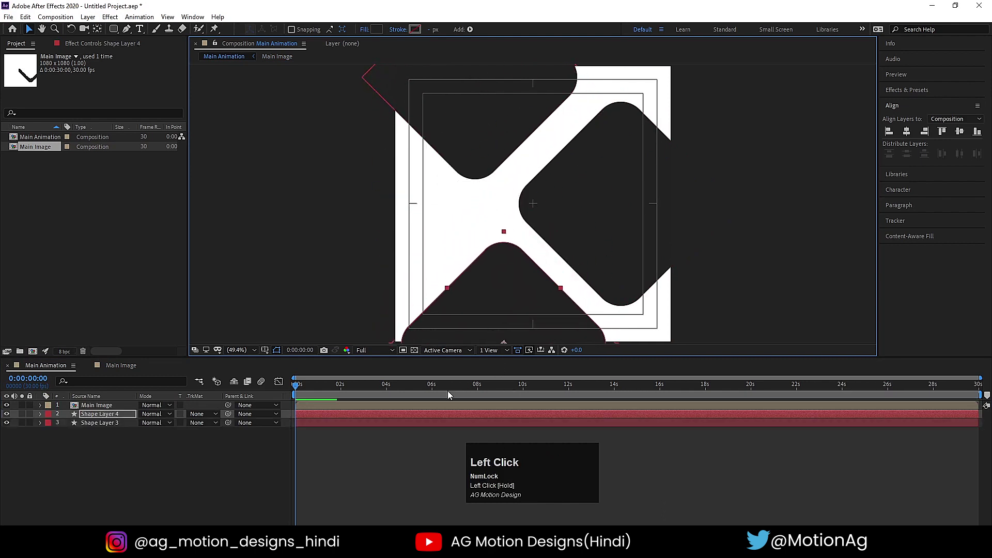
- Scale the bottom diamond, Shape Layer 4, to 82% and shift it toward the horizontal center of the composition
{"action": "key", "text": "s"}
{"action": "left_click_drag", "start_coordinate": [155, 423], "coordinate": [135, 423]}
{"action": "left_click_drag", "start_coordinate": [534, 332], "coordinate": [557, 332]}
{"action": "left_click", "coordinate": [468, 127], "text": "shift"}
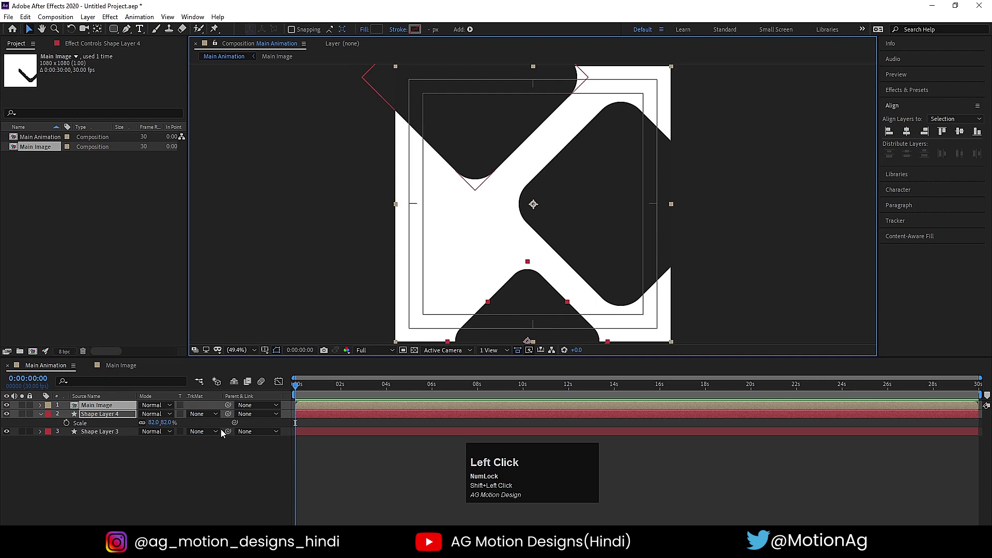
{"action": "left_click", "coordinate": [129, 470]}
{"action": "left_click", "coordinate": [106, 414]}
{"action": "left_click", "coordinate": [99, 431], "text": "shift"}
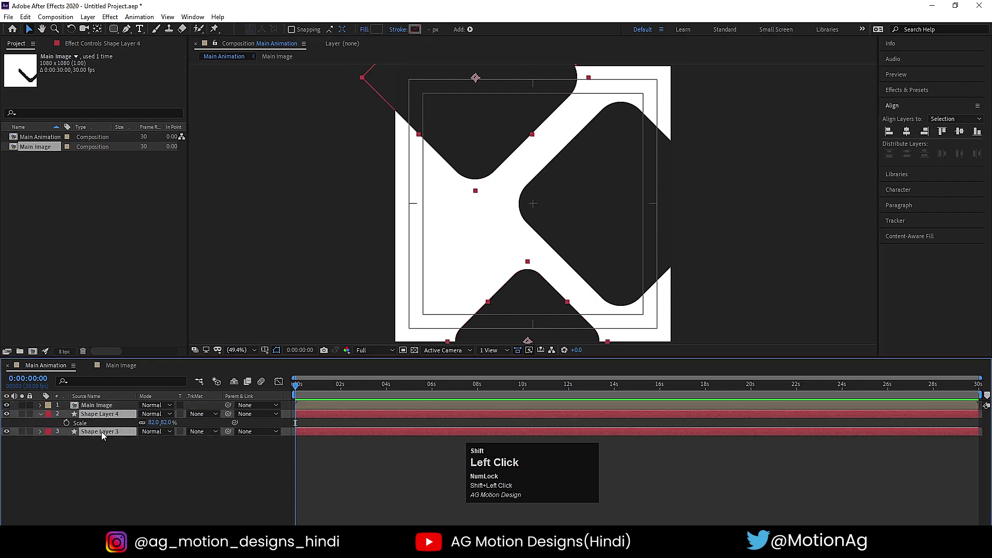
{"action": "key", "text": "ctrl+z"}
{"action": "key", "text": "ctrl+z"}
{"action": "key", "text": "ctrl+z"}
{"action": "key", "text": "ctrl+z"}
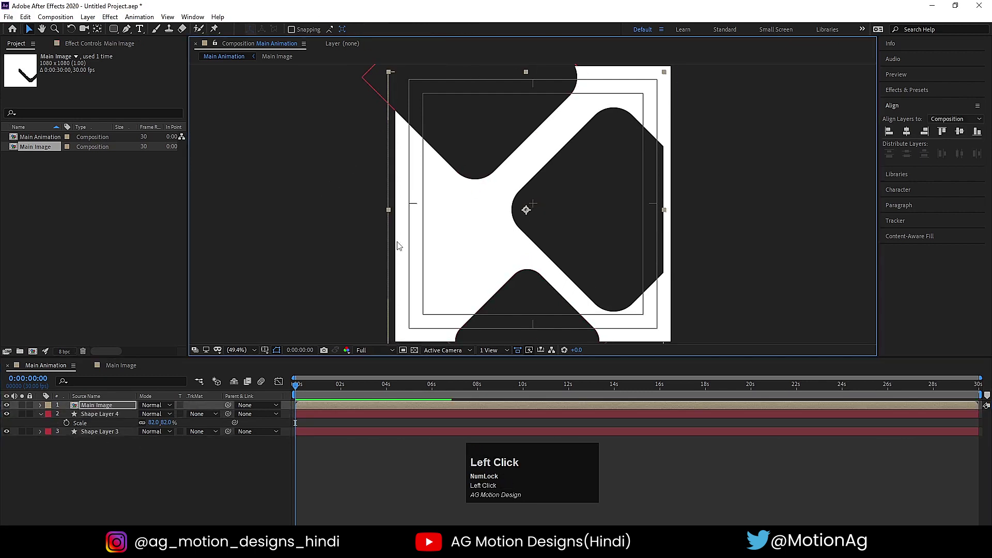
- Lock the Main Image layer
{"action": "left_click", "coordinate": [108, 414]}
{"action": "left_click", "coordinate": [72, 406]}
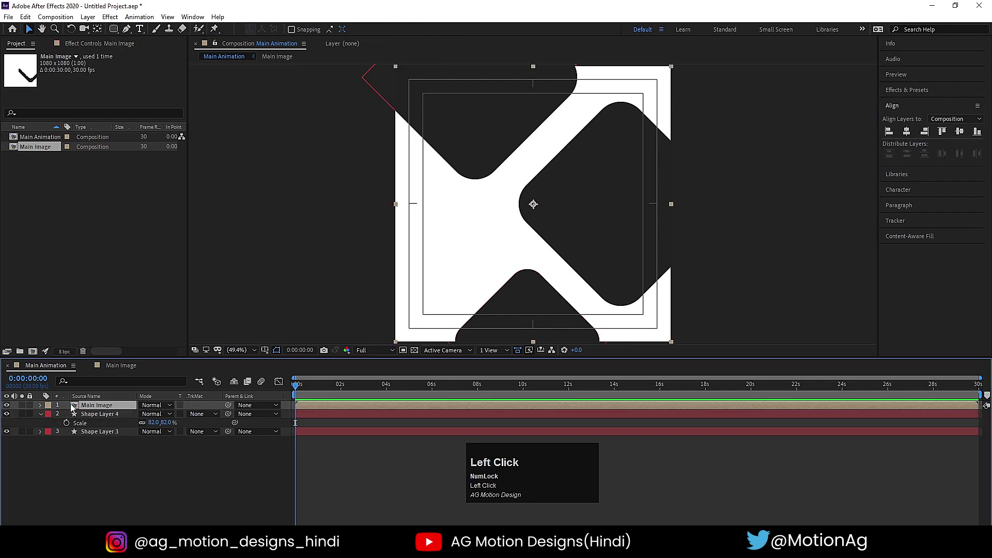
{"action": "left_click", "coordinate": [29, 405]}
- Nudge the upper diamond slightly down and left, and the bottom diamond slightly to the right
{"action": "left_click", "coordinate": [460, 127]}
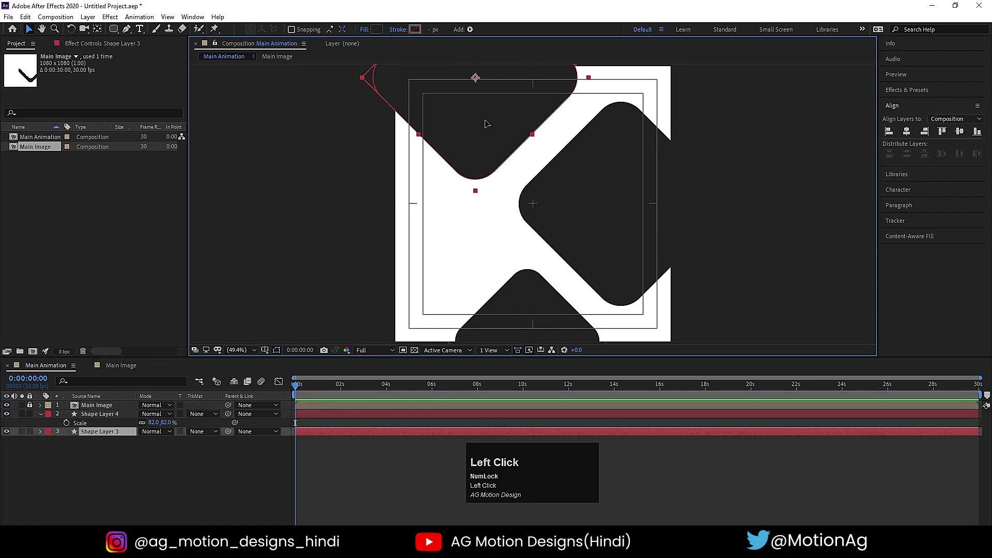
{"action": "left_click_drag", "start_coordinate": [485, 124], "coordinate": [474, 130]}
{"action": "left_click", "coordinate": [521, 308]}
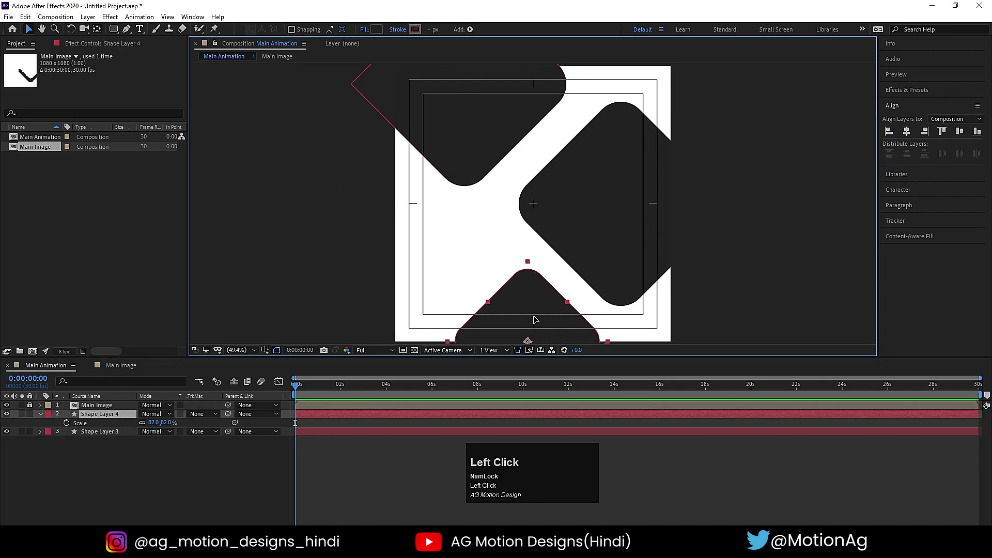
{"action": "left_click_drag", "start_coordinate": [535, 320], "coordinate": [542, 319]}
- Change the fill color of Shape Layer 3 and Shape Layer 4 to white and deselect them
{"action": "left_click", "coordinate": [90, 431]}
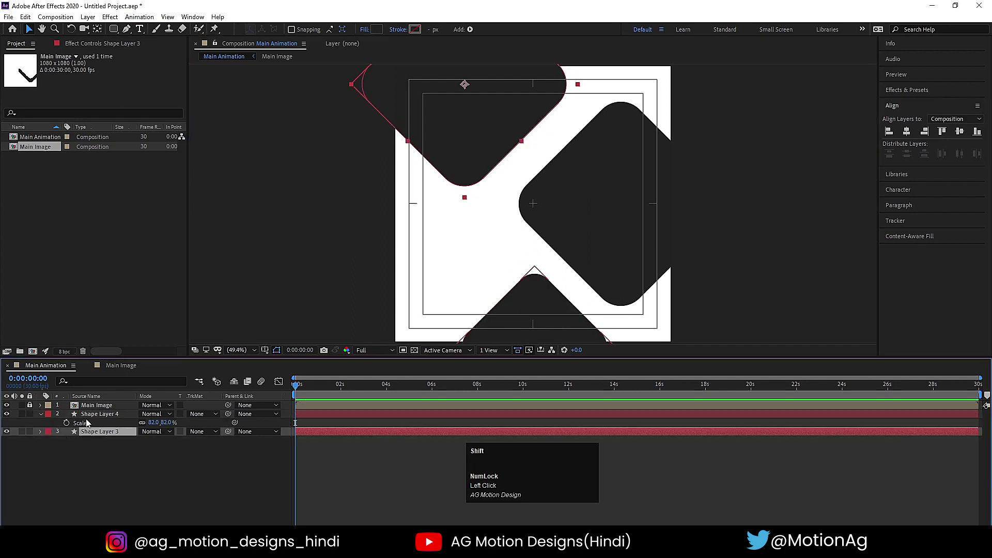
{"action": "left_click", "coordinate": [89, 414], "text": "shift"}
{"action": "left_click", "coordinate": [378, 30]}
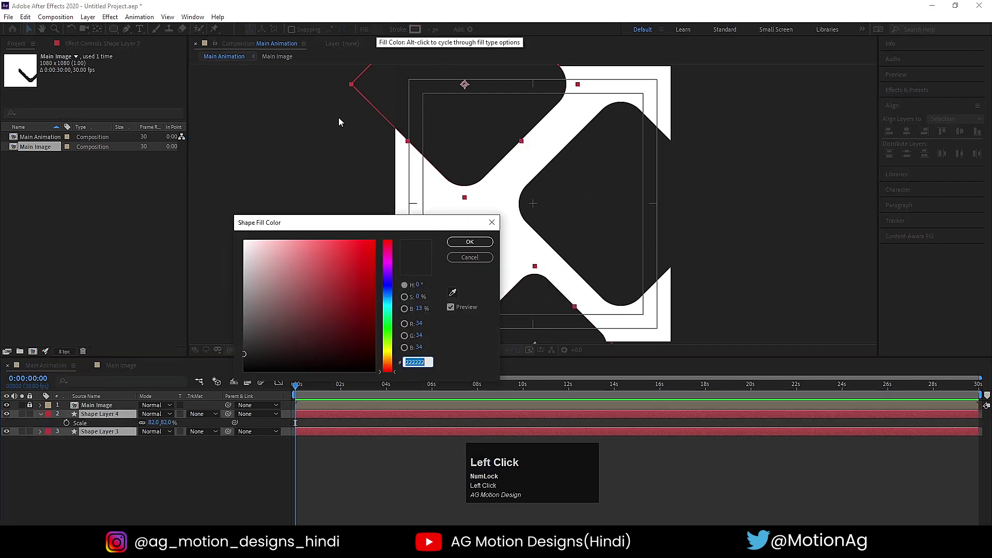
{"action": "left_click_drag", "start_coordinate": [254, 269], "coordinate": [217, 203]}
{"action": "key", "text": "Return"}
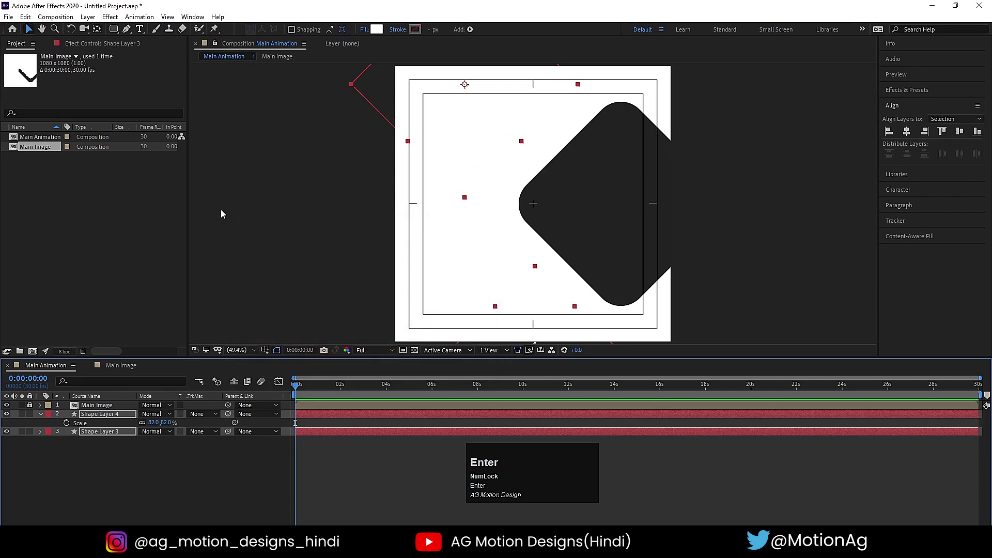
{"action": "left_click", "coordinate": [98, 489]}
- Search the effects for drop and apply Drop Shadow to the bottom diamond, Shape Layer 4
{"action": "left_click", "coordinate": [97, 417]}
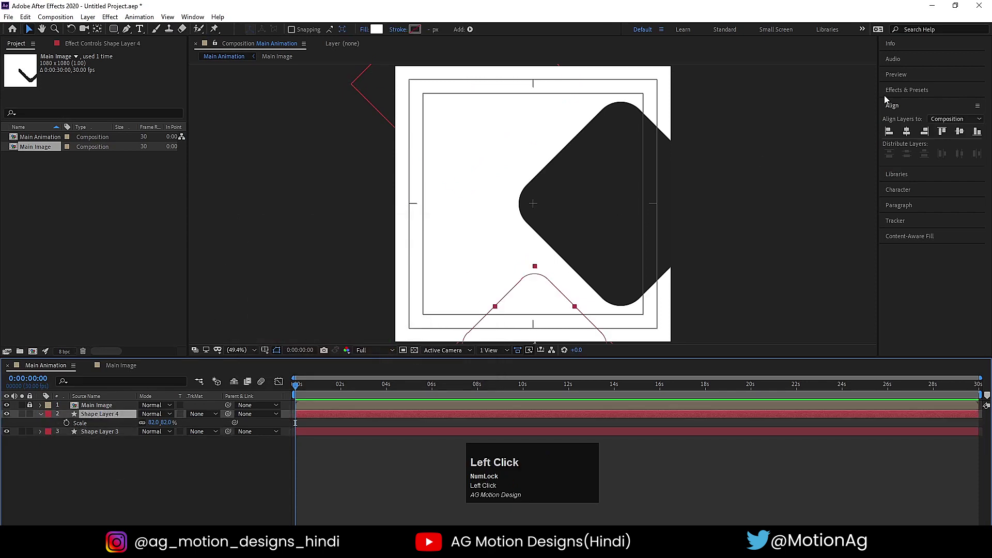
{"action": "left_click", "coordinate": [908, 90]}
{"action": "left_click", "coordinate": [911, 103]}
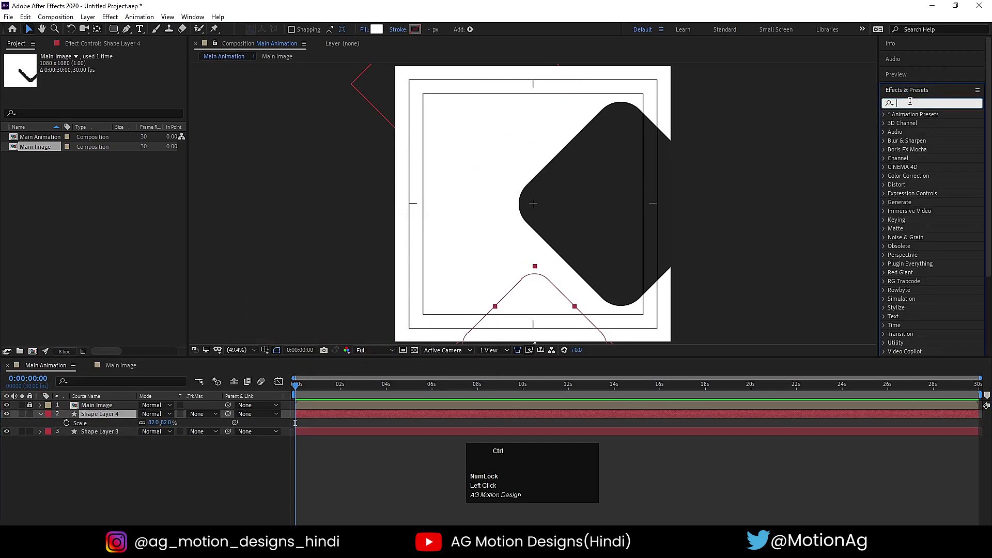
{"action": "type", "text": "dro"}
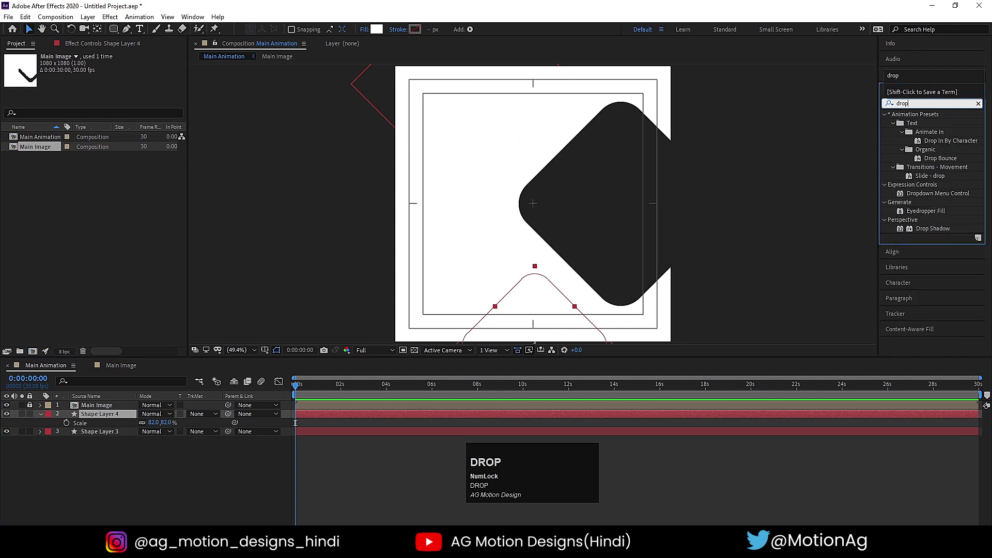
{"action": "type", "text": "p"}
{"action": "double_click", "coordinate": [933, 228]}
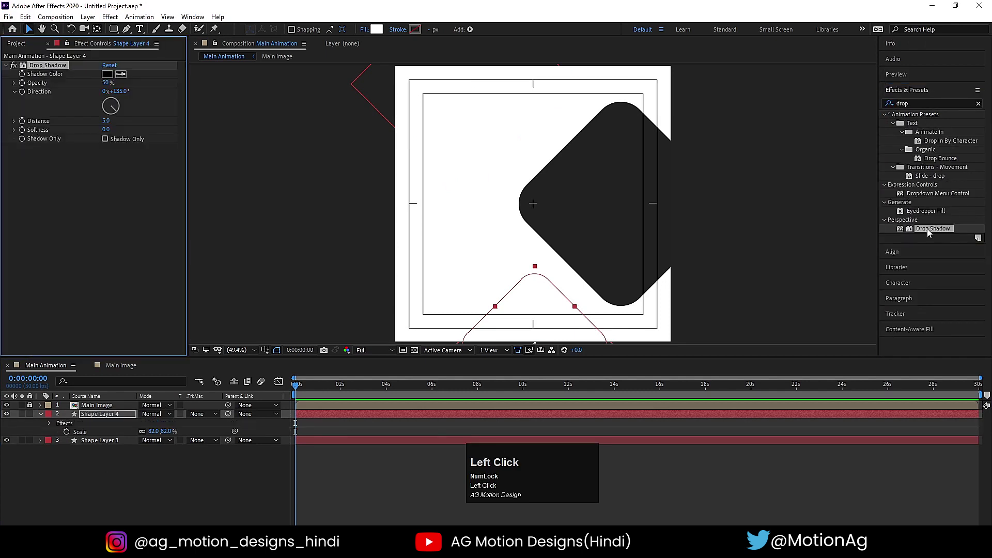
- Set the Drop Shadow softness of the bottom diamond to 200
{"action": "left_click", "coordinate": [108, 129]}
{"action": "type", "text": "200"}
{"action": "key", "text": "Return"}
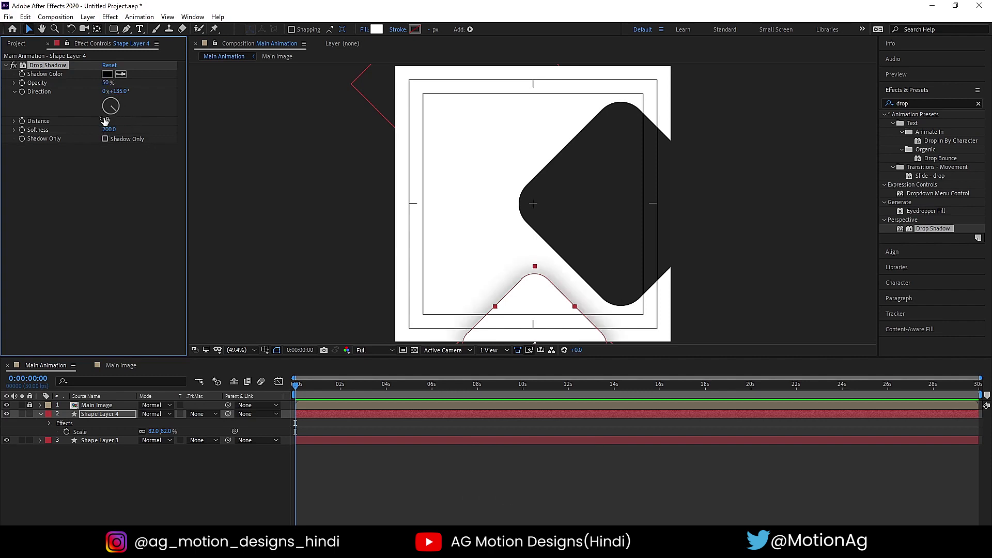
{"action": "left_click", "coordinate": [173, 477]}
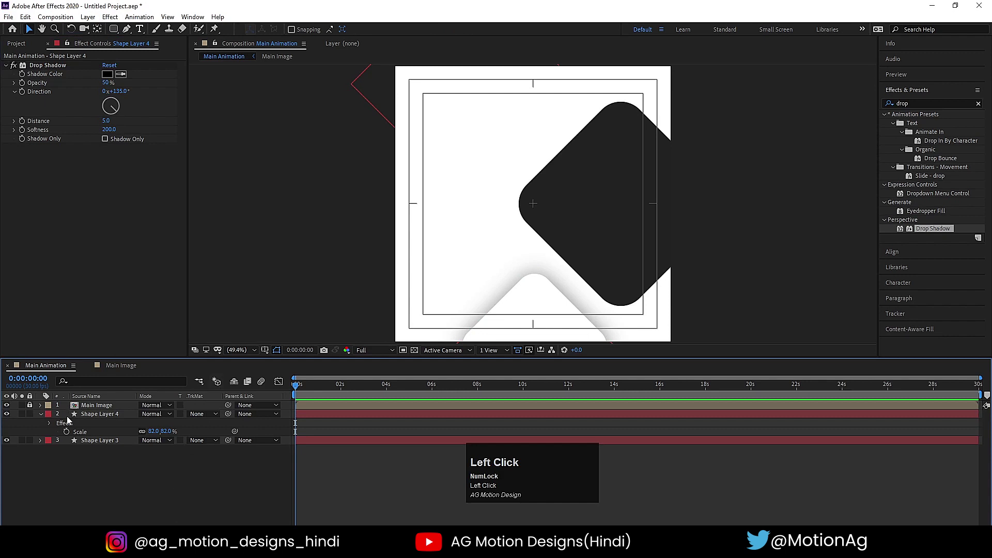
- Change the shadow color of the bottom diamond's Drop Shadow to blue-gray 595F6B and deselect the layer
{"action": "left_click", "coordinate": [91, 415]}
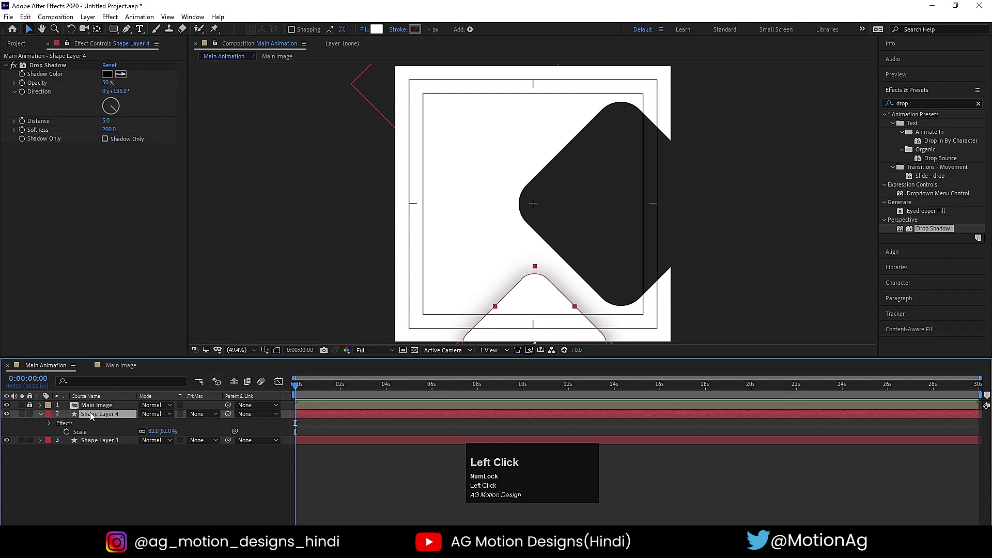
{"action": "left_click", "coordinate": [107, 74]}
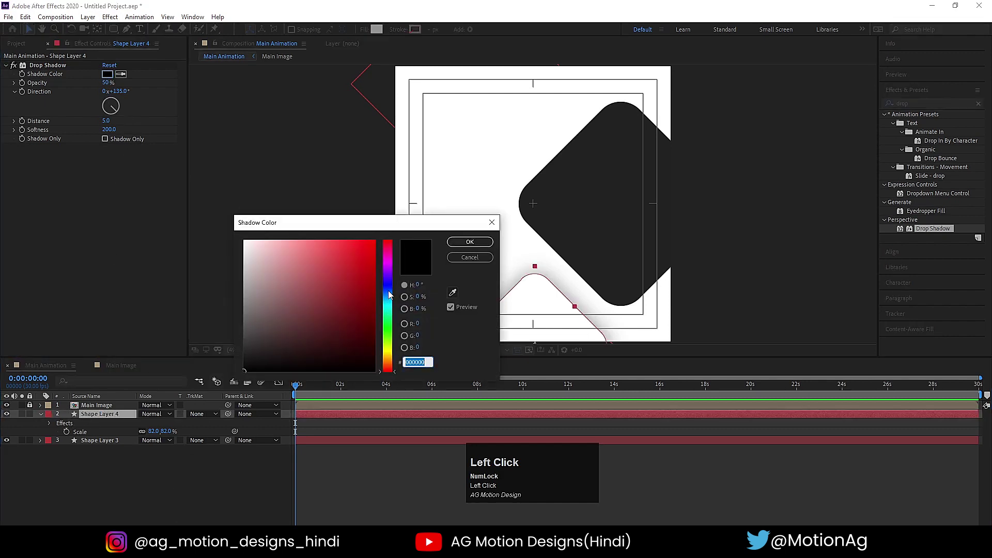
{"action": "left_click", "coordinate": [389, 292]}
{"action": "left_click_drag", "start_coordinate": [288, 312], "coordinate": [264, 317]}
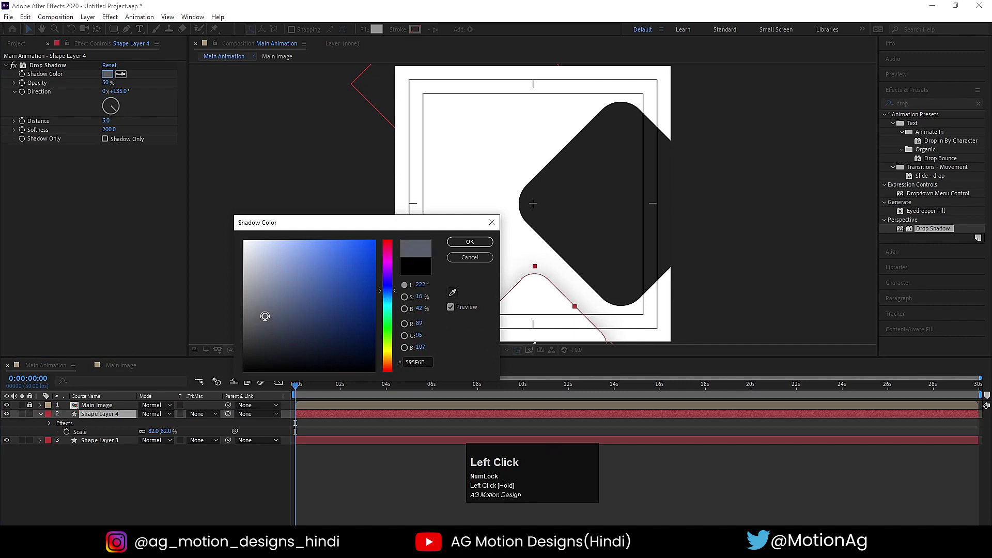
{"action": "key", "text": "Return"}
{"action": "left_click", "coordinate": [584, 298]}
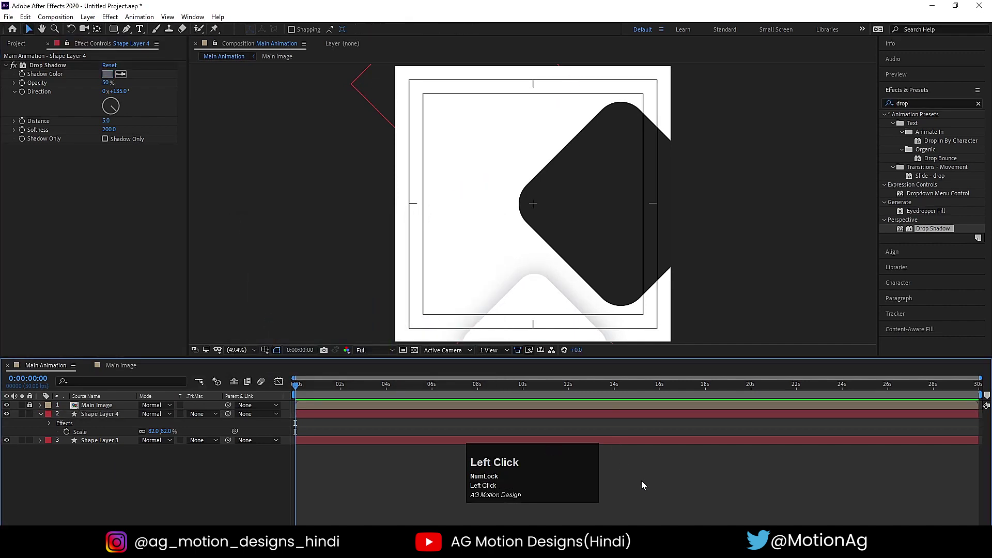
- Set the softness of the bottom diamond's Drop Shadow to 300 and deselect the layer
{"action": "left_click", "coordinate": [565, 337]}
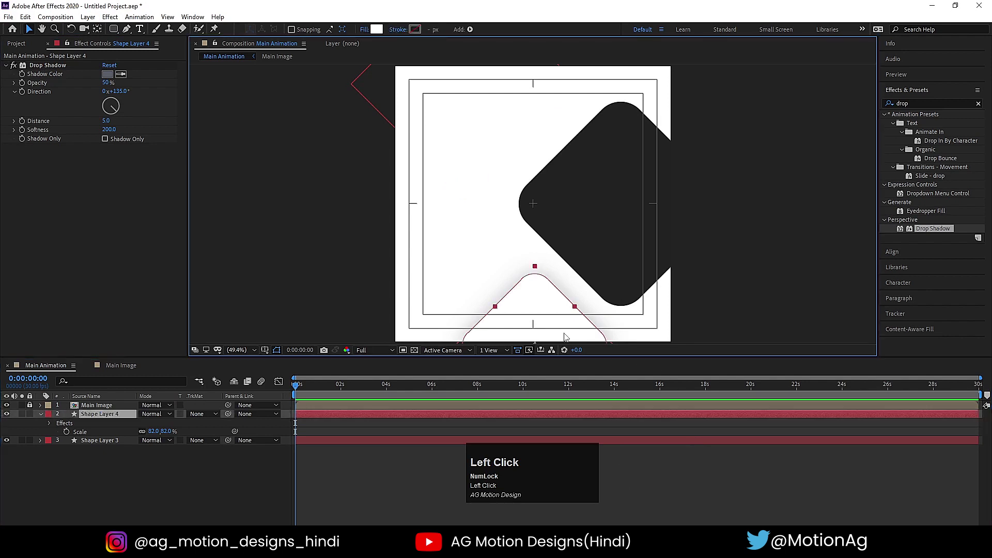
{"action": "left_click", "coordinate": [109, 129]}
{"action": "type", "text": "300"}
{"action": "key", "text": "Return"}
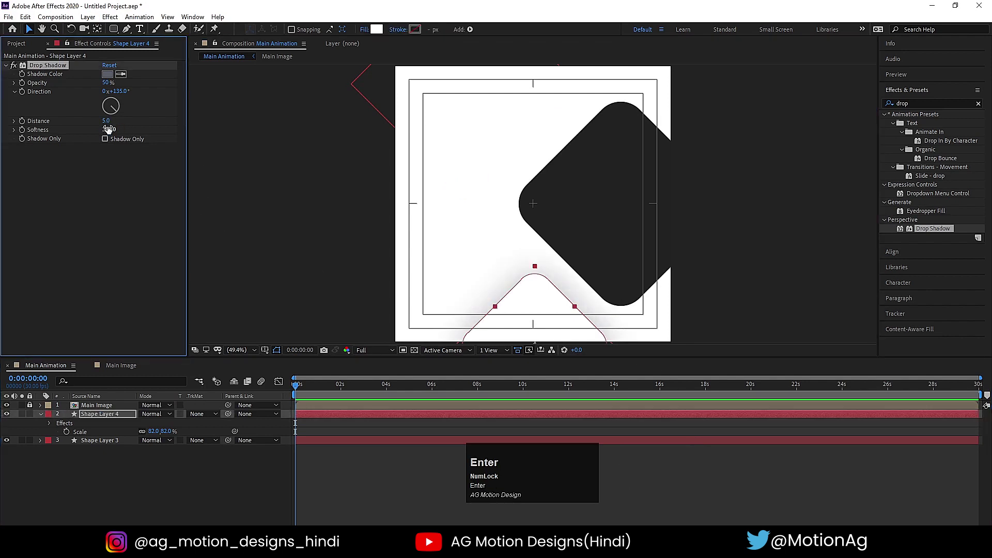
{"action": "left_click", "coordinate": [263, 465]}
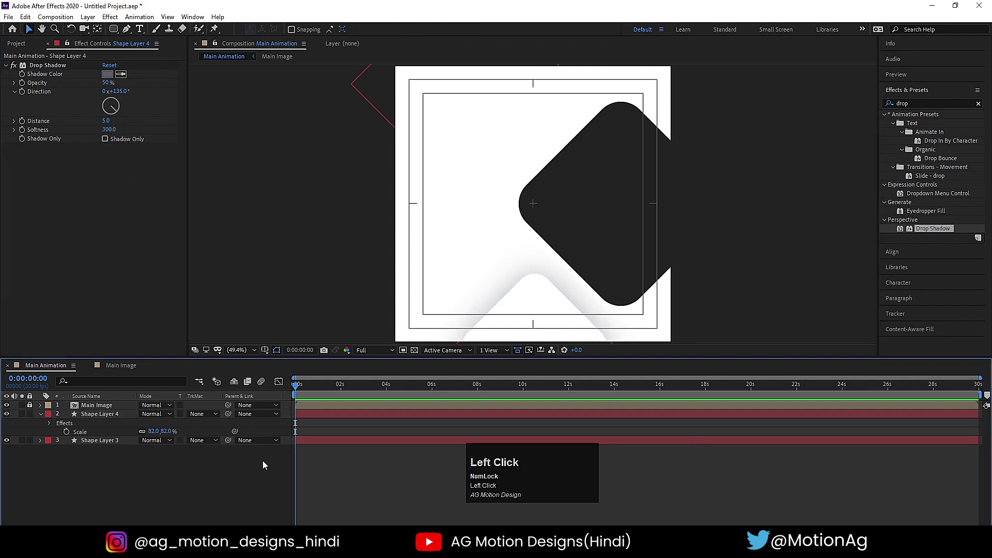
- Copy the Drop Shadow effect from the bottom diamond, Shape Layer 4, onto the upper white diamond, Shape Layer 3, and deselect the layer
{"action": "left_click", "coordinate": [563, 342]}
{"action": "left_click", "coordinate": [40, 68]}
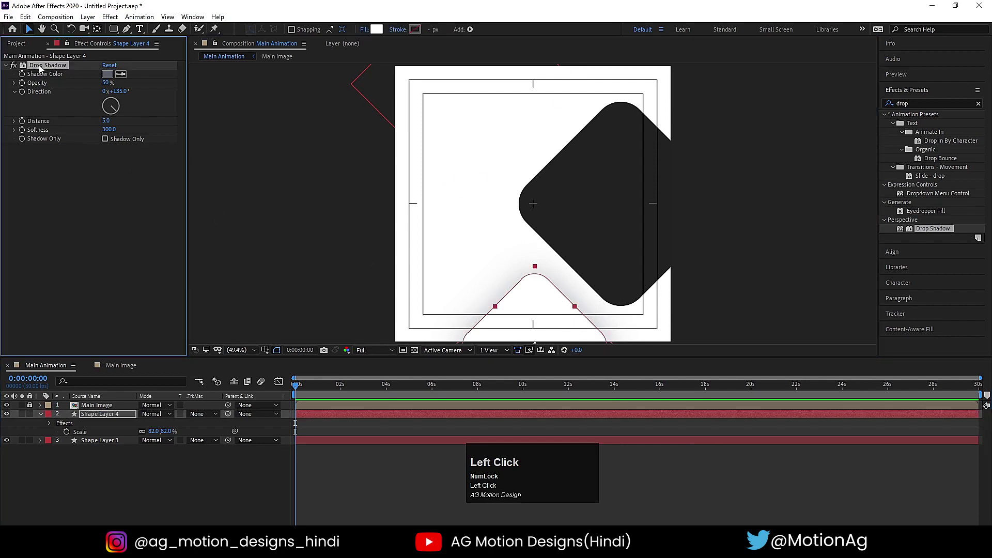
{"action": "key", "text": "ctrl"}
{"action": "key", "text": "ctrl+c"}
{"action": "left_click", "coordinate": [438, 115]}
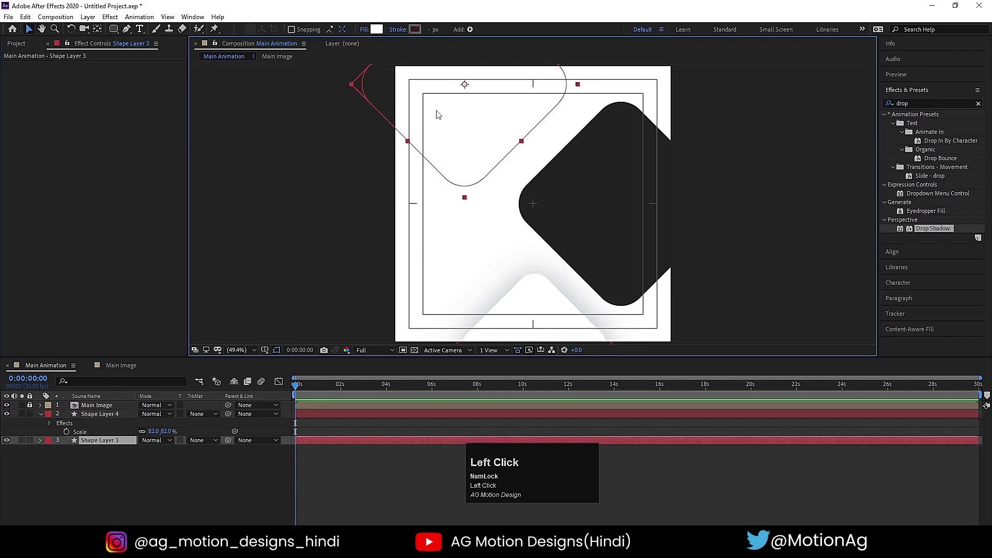
{"action": "key", "text": "ctrl+v"}
{"action": "left_click", "coordinate": [397, 483]}
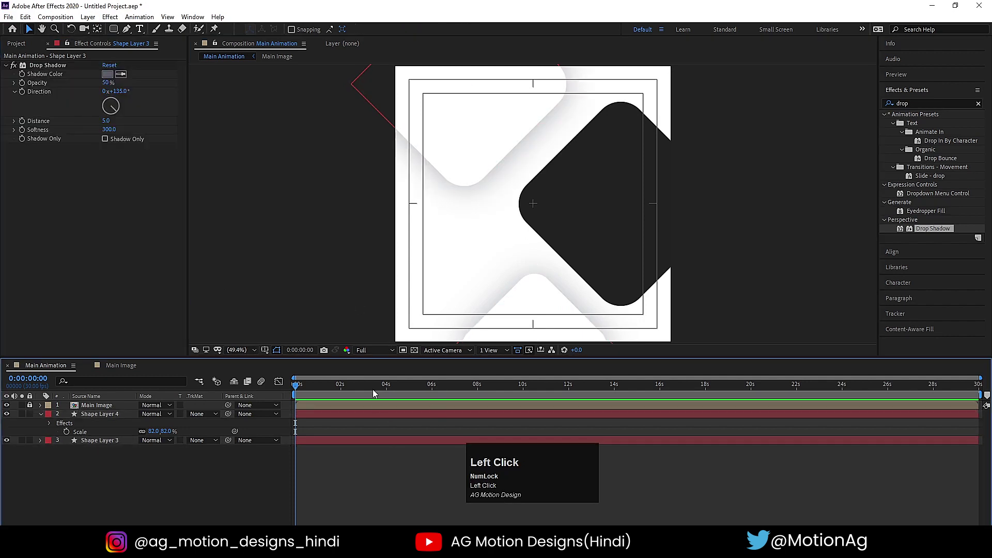
- Unlock the Main Image layer, paste the copied Drop Shadow onto it and deselect it
{"action": "left_click", "coordinate": [575, 192]}
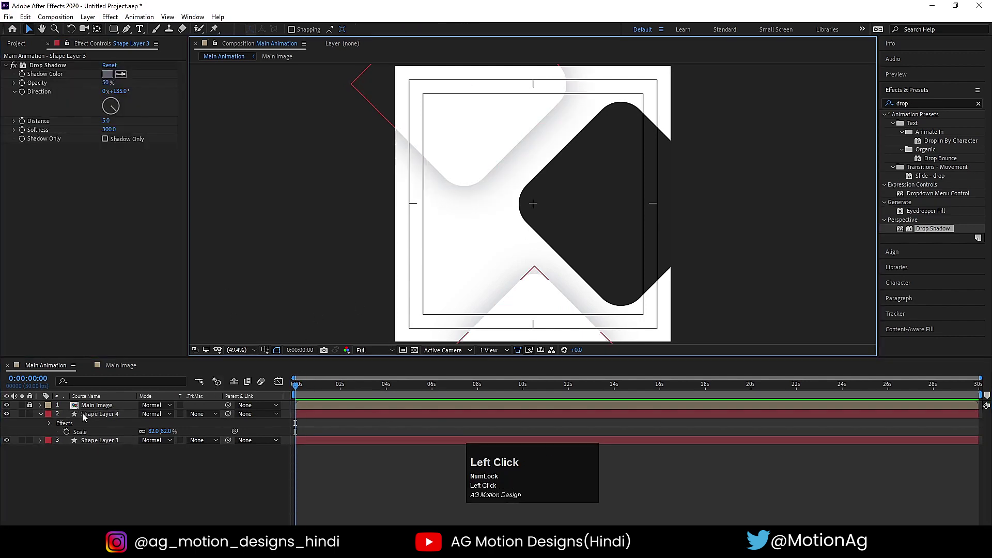
{"action": "left_click", "coordinate": [122, 404]}
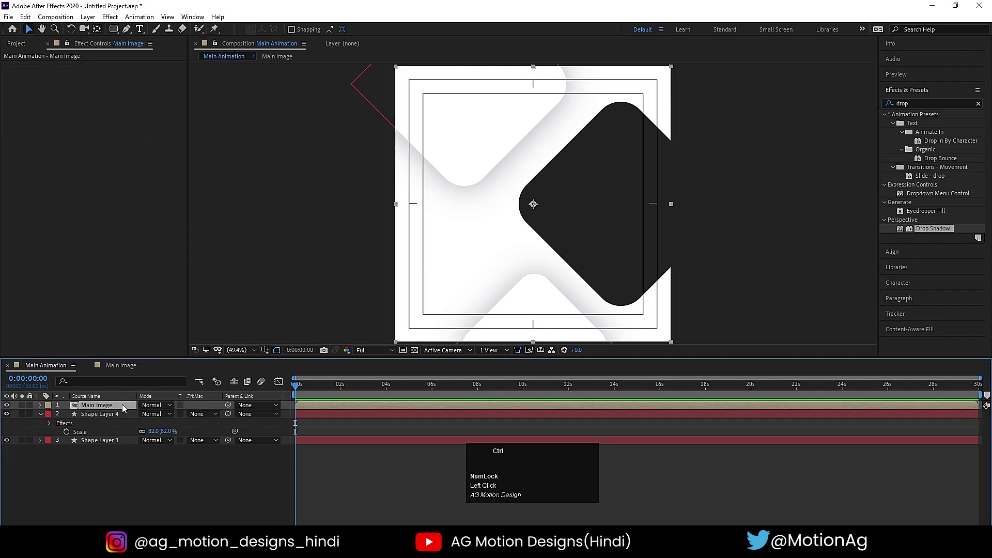
{"action": "key", "text": "ctrl+v"}
{"action": "left_click", "coordinate": [129, 462]}
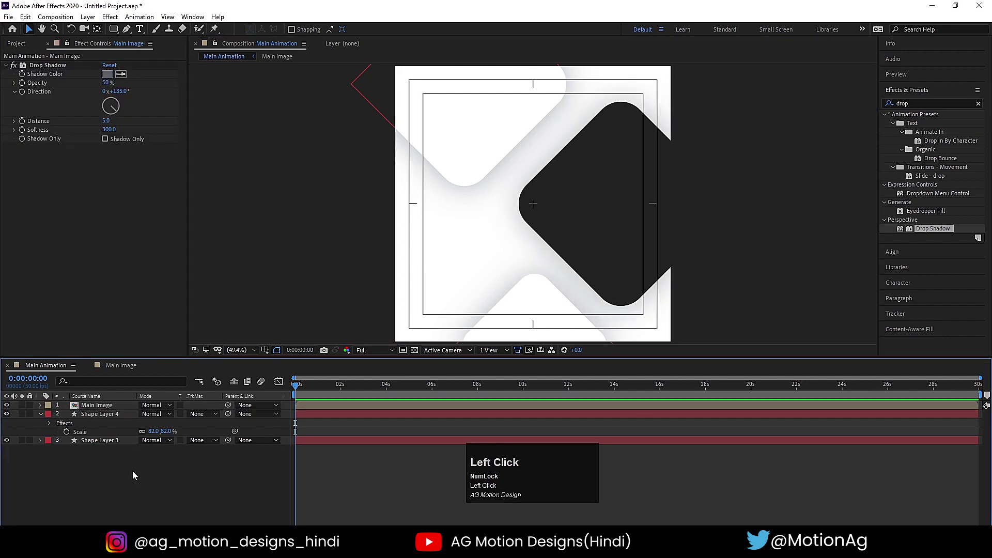
- Add Position and Rotation keyframes at 0:00 to Shape Layer 4 and Shape Layer 3 and show the animated properties
{"action": "left_click", "coordinate": [90, 414]}
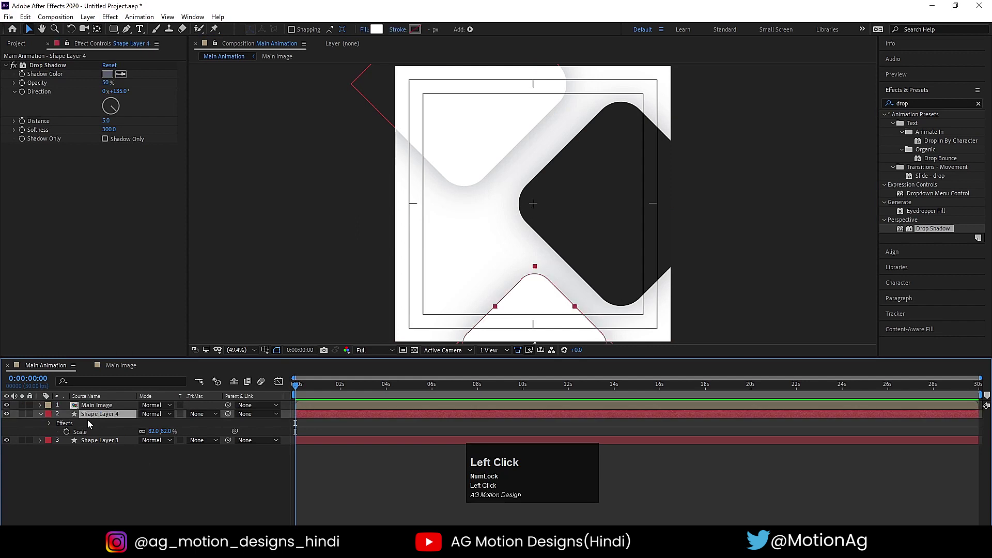
{"action": "left_click", "coordinate": [93, 442], "text": "shift"}
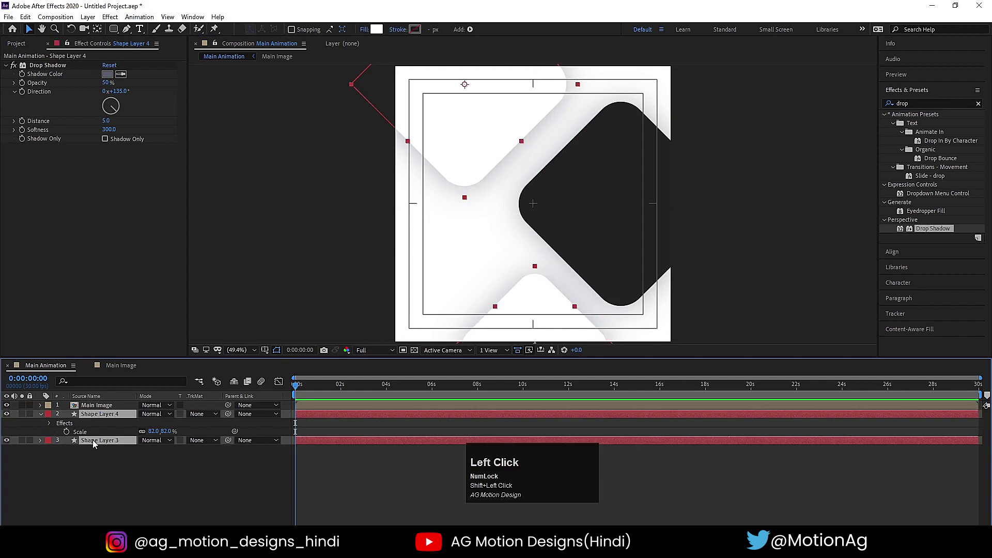
{"action": "key", "text": "p"}
{"action": "left_click", "coordinate": [65, 424]}
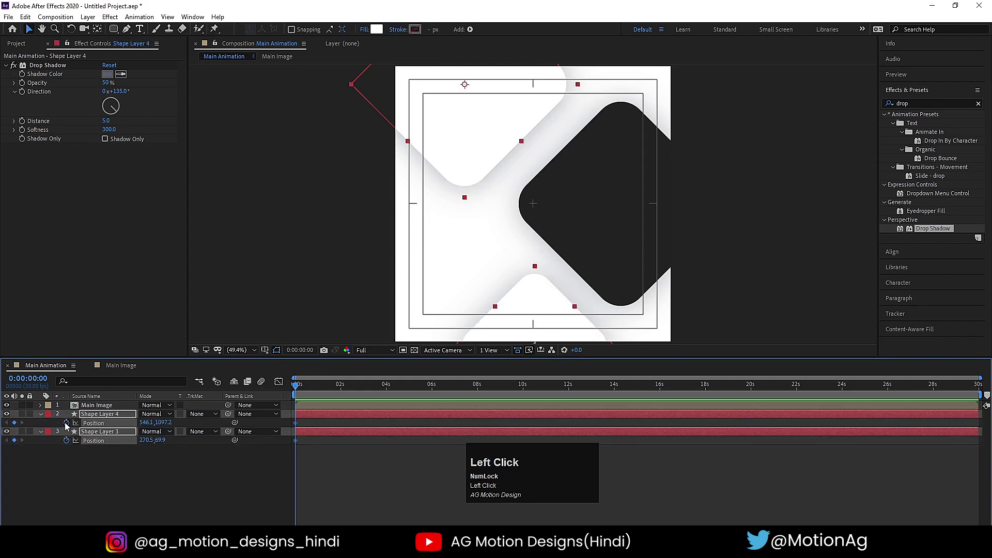
{"action": "key", "text": "r"}
{"action": "left_click", "coordinate": [66, 424]}
{"action": "key", "text": "u"}
- Add Position and Rotation keyframes with the same values for both background diamonds at 0:00:01:20
{"action": "key", "text": "equal"}
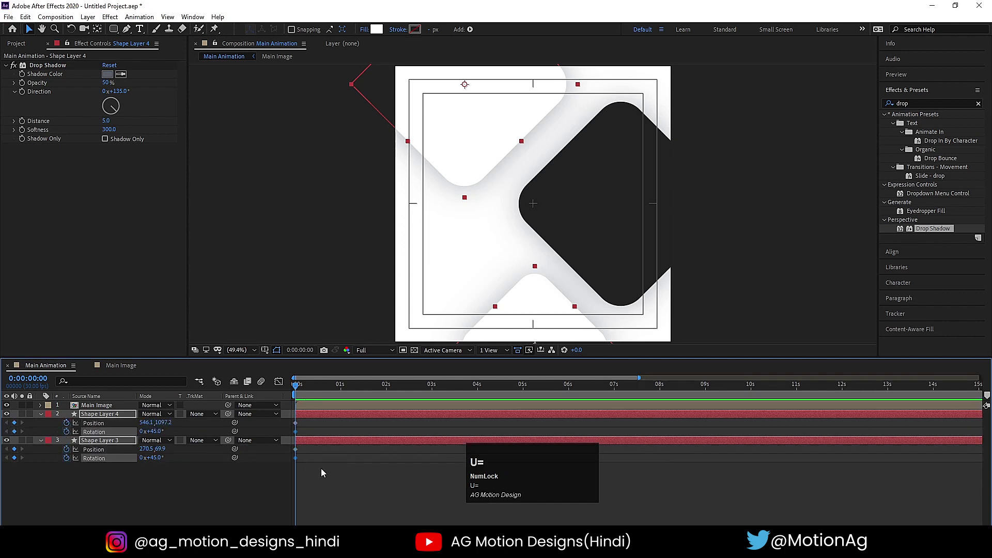
{"action": "key", "text": "equal"}
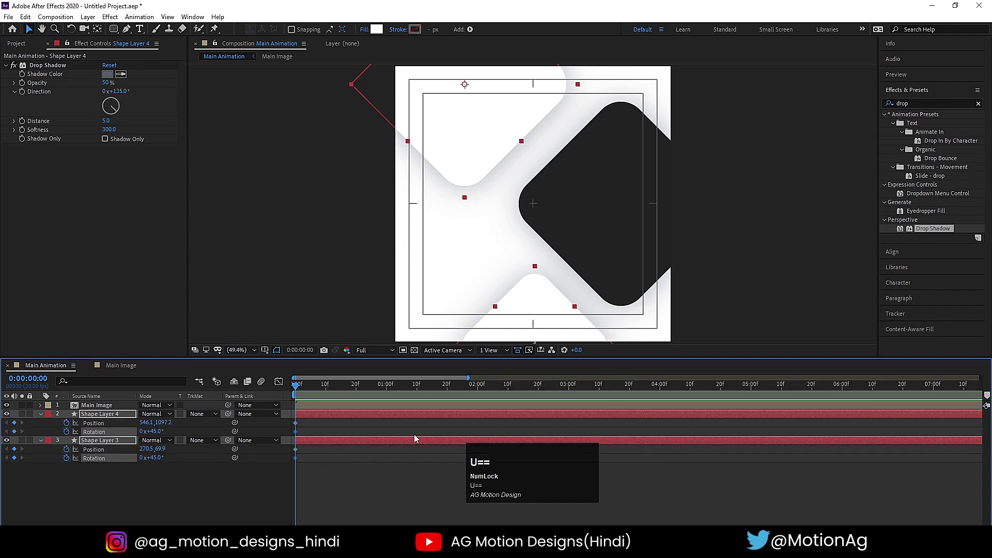
{"action": "left_click", "coordinate": [447, 391]}
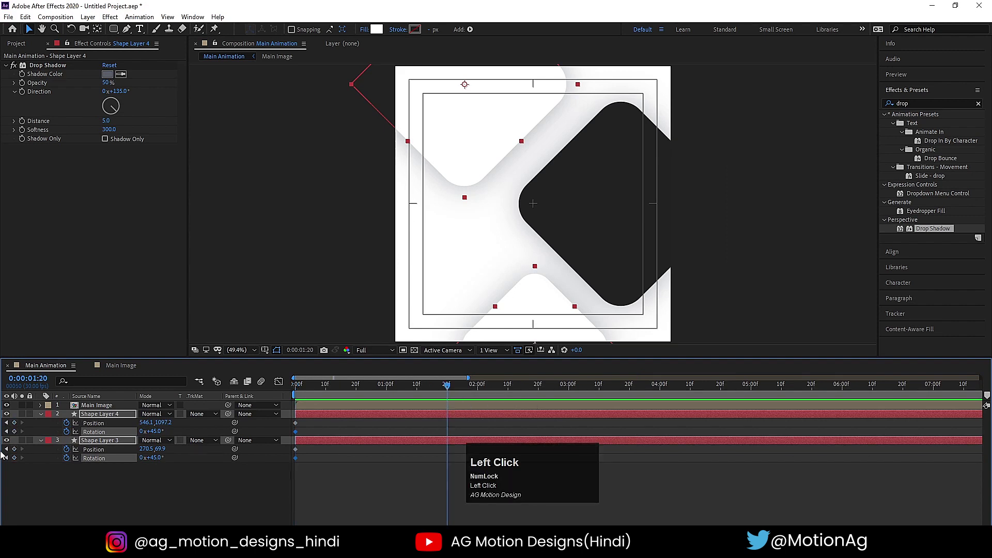
{"action": "left_click_drag", "start_coordinate": [20, 432], "coordinate": [19, 469]}
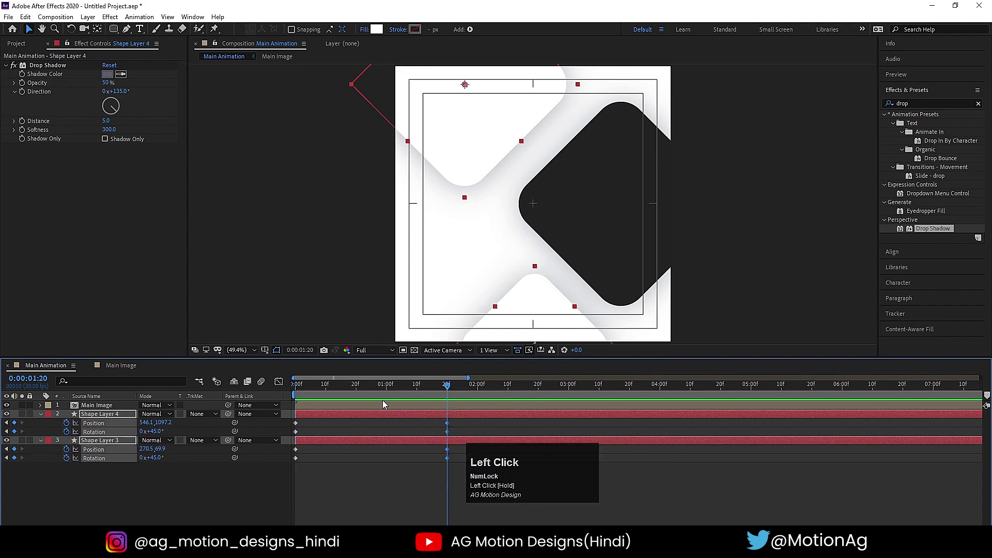
- At 0:00, set the rotation of both background diamonds, Shape Layer 4 and Shape Layer 3, to 0°
{"action": "left_click_drag", "start_coordinate": [361, 394], "coordinate": [296, 394]}
{"action": "left_click", "coordinate": [157, 477]}
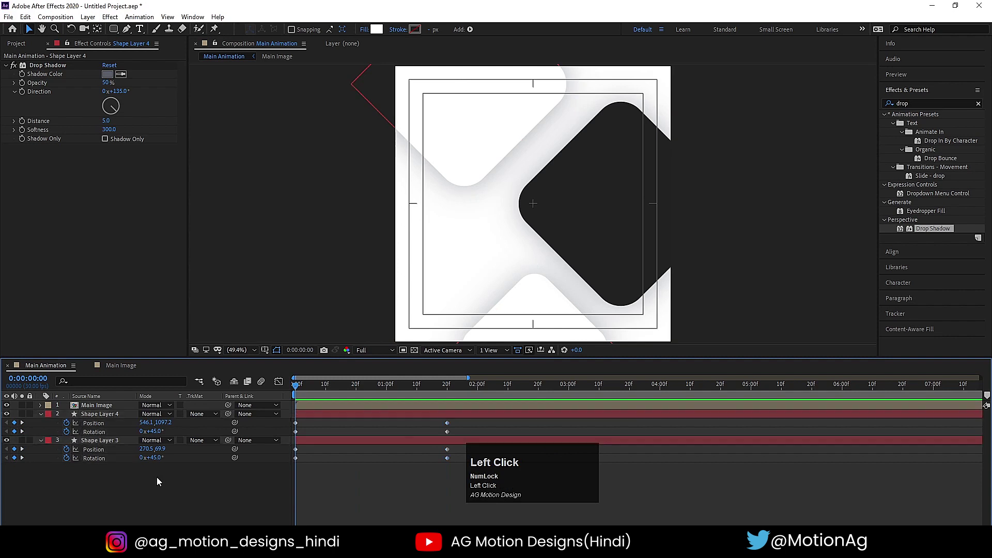
{"action": "type", "text": "0"}
{"action": "key", "text": "Return"}
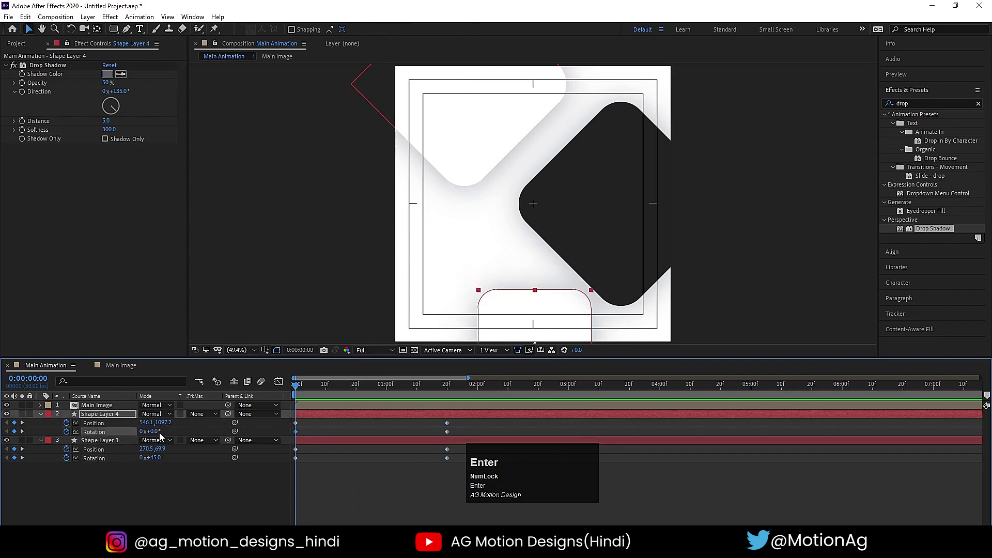
{"action": "left_click", "coordinate": [155, 458]}
{"action": "type", "text": "0"}
{"action": "key", "text": "Return"}
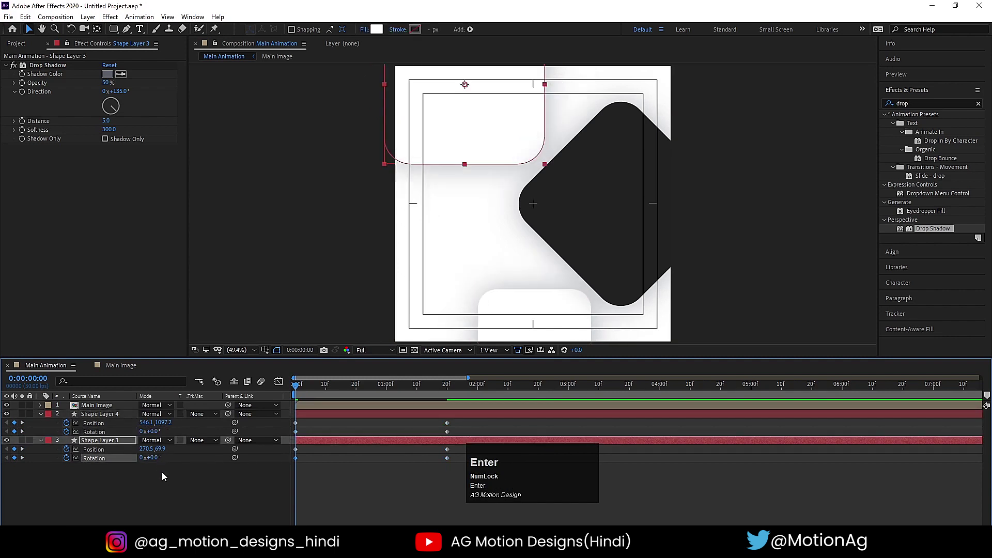
- At 0:00, move Shape Layer 3 straight up off the canvas to a position of about 270.5, -457.6
{"action": "left_click", "coordinate": [117, 442]}
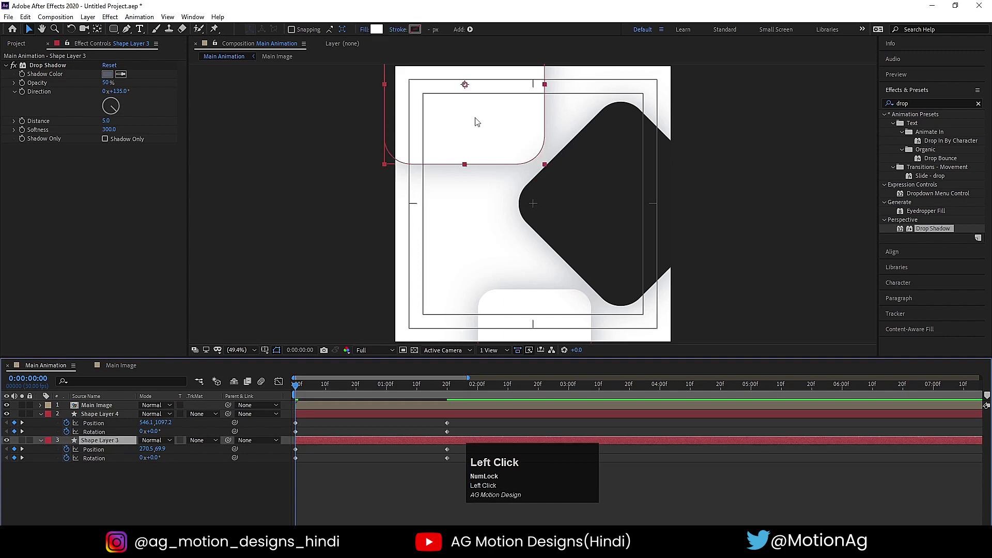
{"action": "left_click_drag", "start_coordinate": [474, 122], "coordinate": [473, 31]}
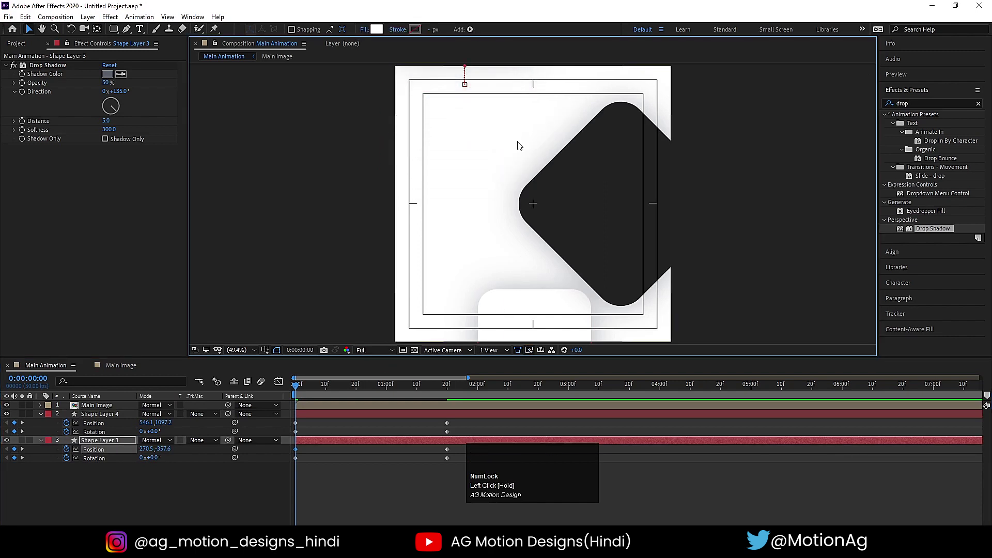
{"action": "scroll", "coordinate": [521, 130], "scroll_direction": "down", "scroll_amount": 2}
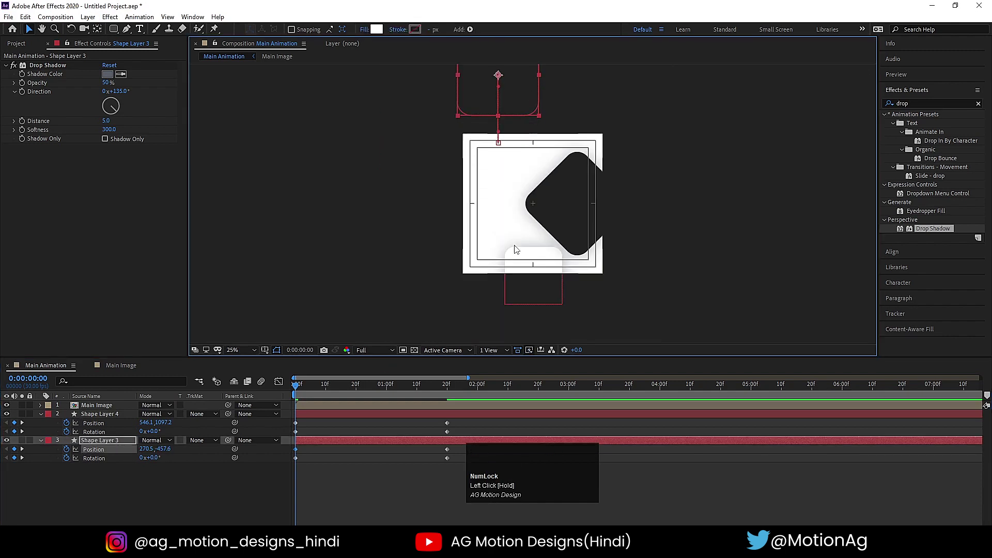
- At 0:00, move Shape Layer 4 straight down off the canvas to a position of about 546.1, 1405.2
{"action": "left_click", "coordinate": [523, 258]}
{"action": "left_click", "coordinate": [90, 446]}
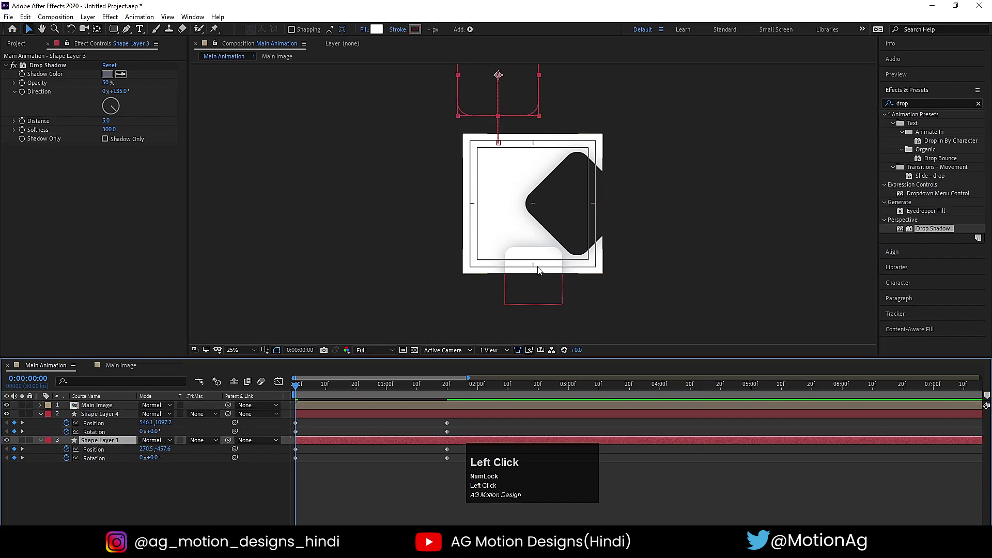
{"action": "left_click", "coordinate": [540, 266]}
{"action": "left_click", "coordinate": [118, 425]}
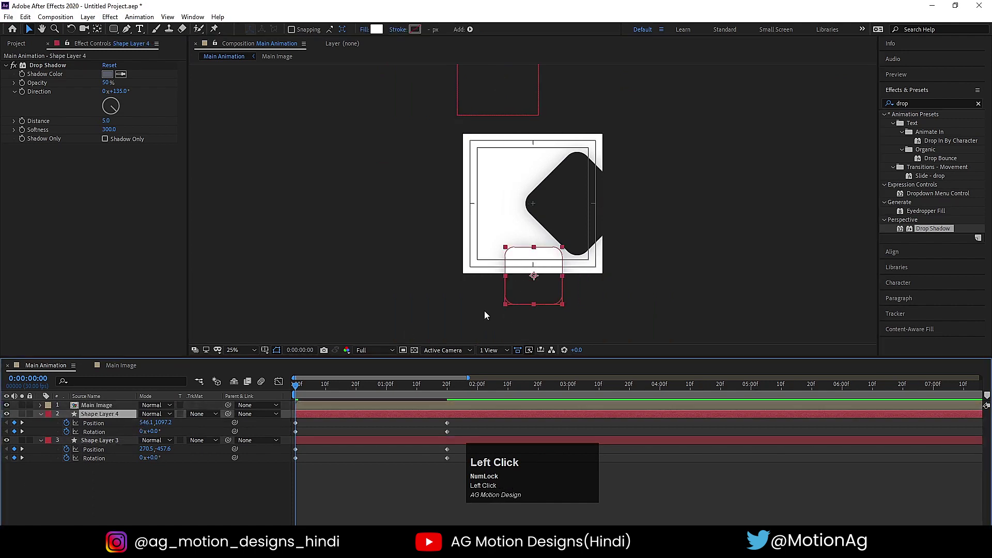
{"action": "left_click_drag", "start_coordinate": [521, 281], "coordinate": [507, 321]}
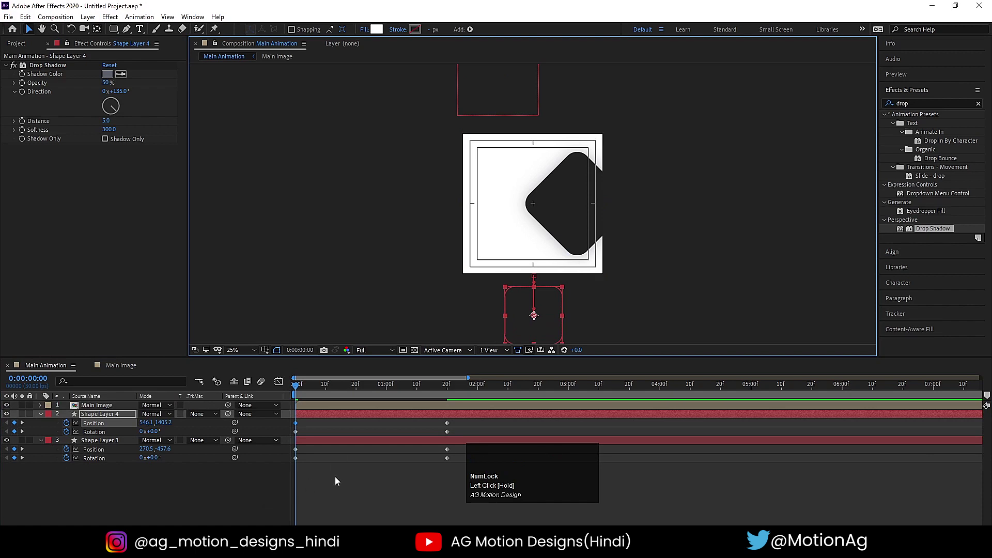
- Apply Easy Ease to all Position and Rotation keyframes of both shapes and reshape their speed curves at the end keyframes
{"action": "left_click_drag", "start_coordinate": [476, 479], "coordinate": [122, 400]}
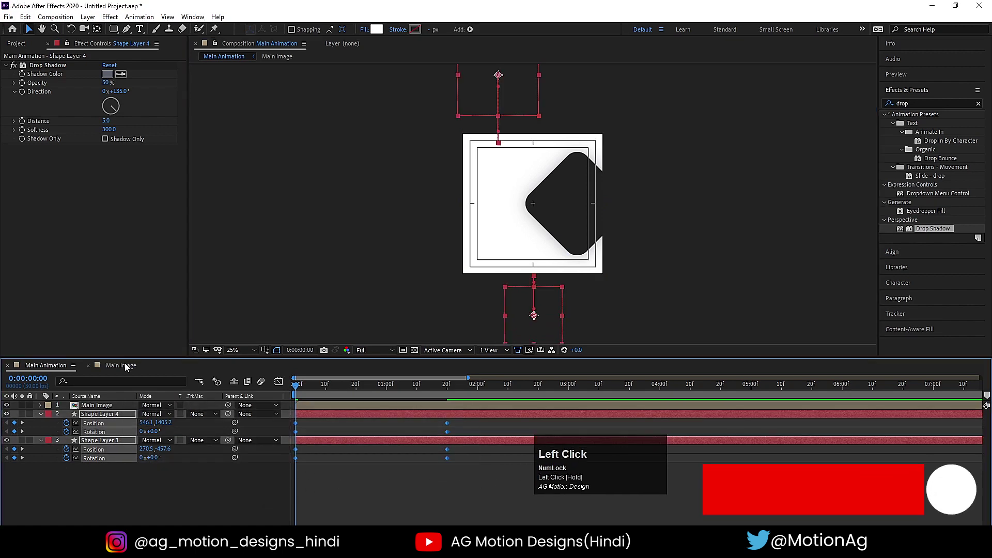
{"action": "key", "text": "F9"}
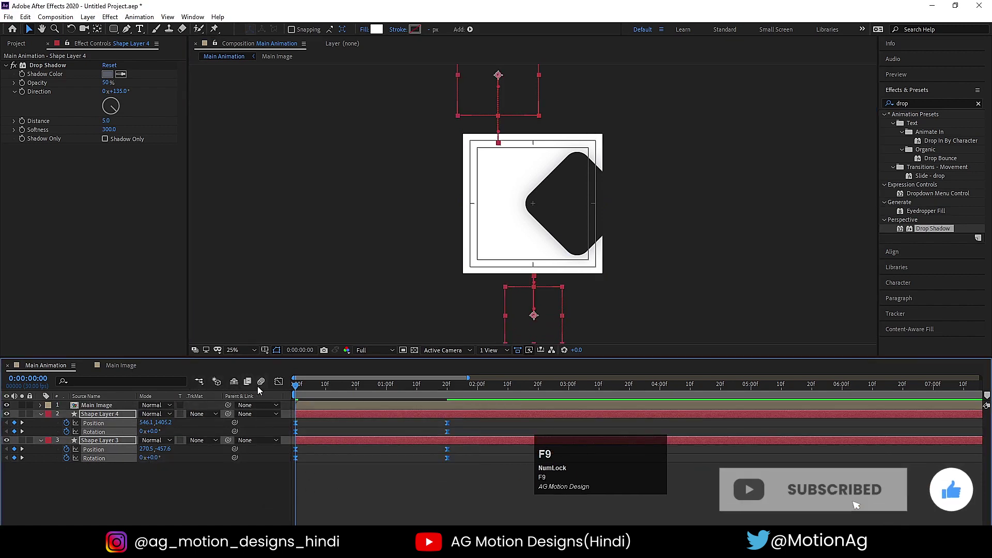
{"action": "left_click", "coordinate": [278, 382]}
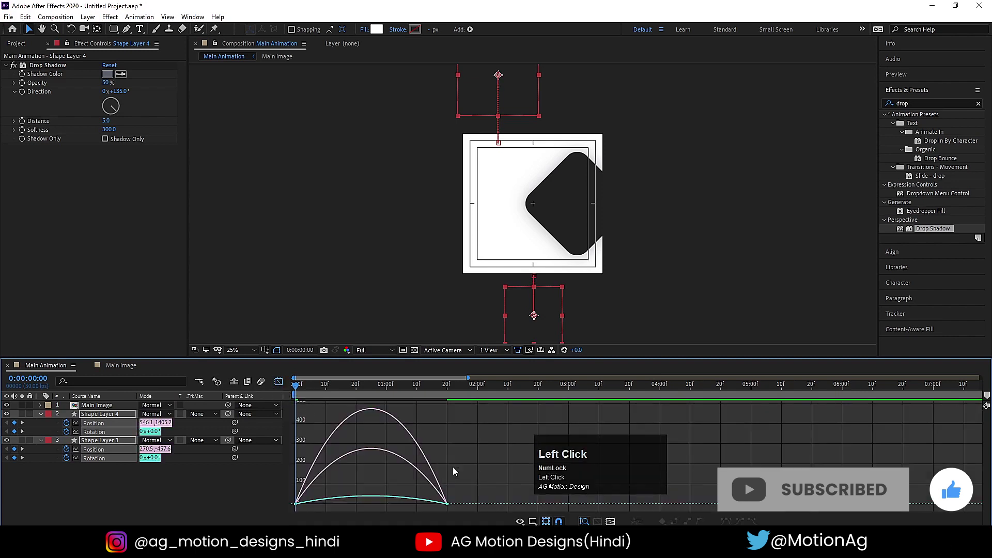
{"action": "left_click_drag", "start_coordinate": [474, 443], "coordinate": [327, 474]}
{"action": "left_click", "coordinate": [279, 381]}
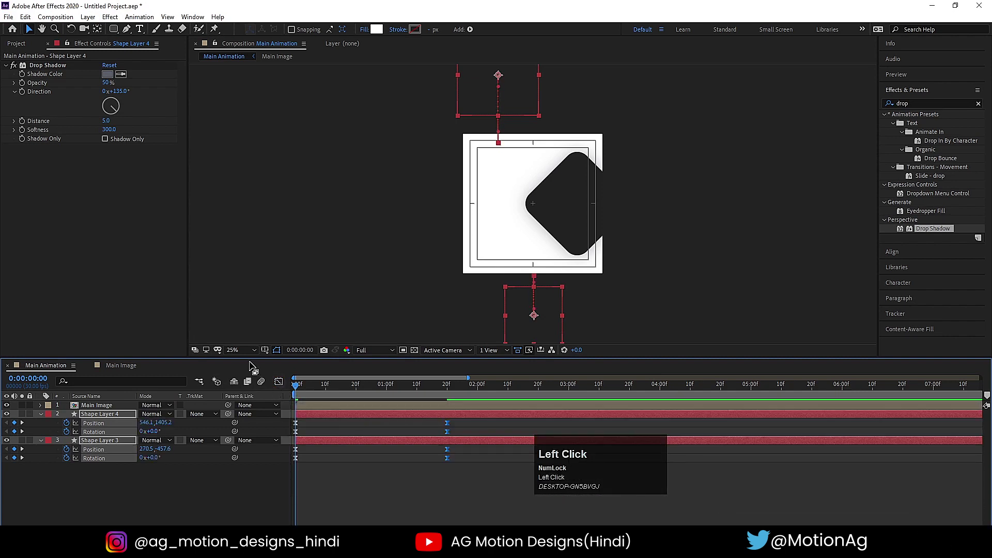
- Fit the composition in the viewer and play back the entrance of the two background shapes
{"action": "left_click", "coordinate": [241, 350]}
{"action": "left_click", "coordinate": [243, 170]}
{"action": "key", "text": "space"}
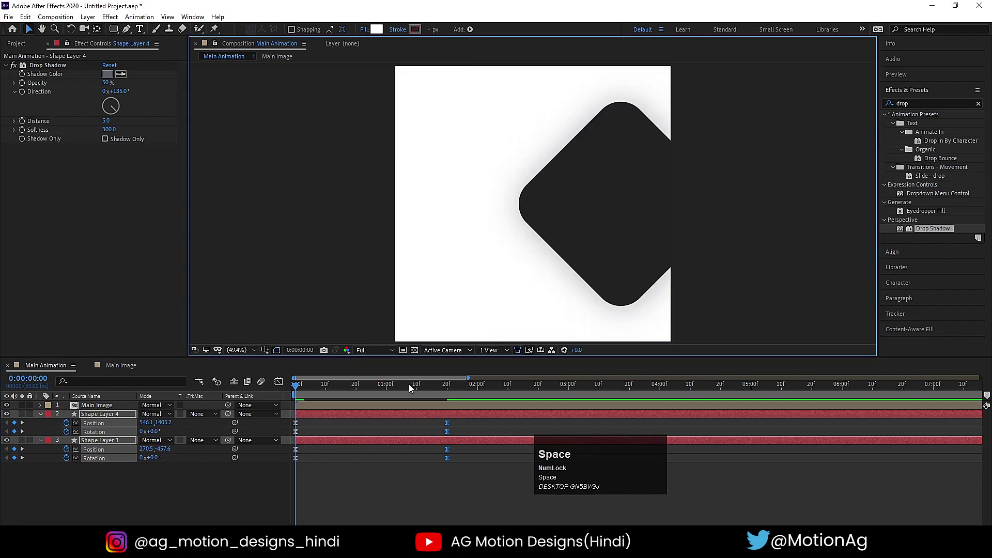
{"action": "left_click", "coordinate": [169, 411]}
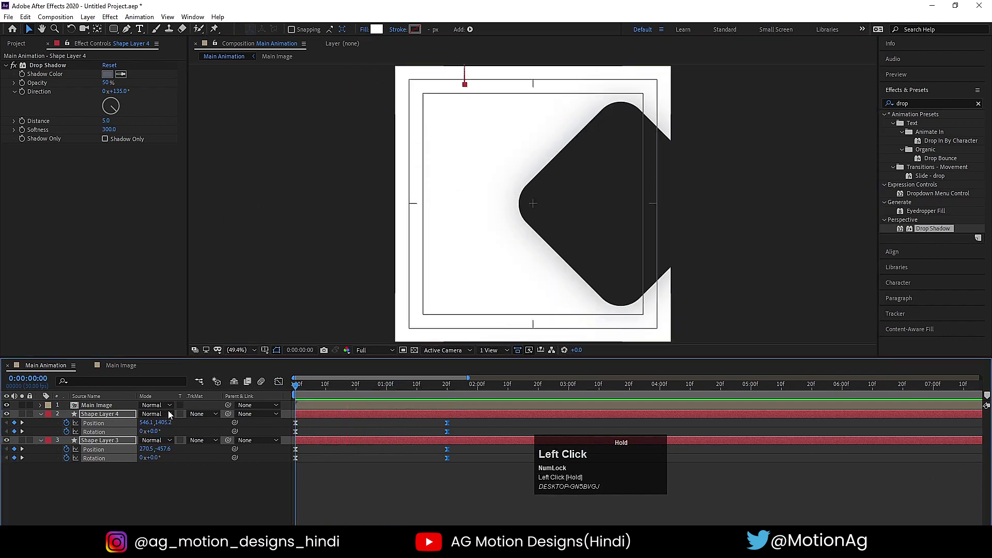
- Open the Main Image composition and import the Pexels JPG photo from File Explorer as a layer above the shape layers
{"action": "left_click", "coordinate": [83, 501]}
{"action": "double_click", "coordinate": [93, 406]}
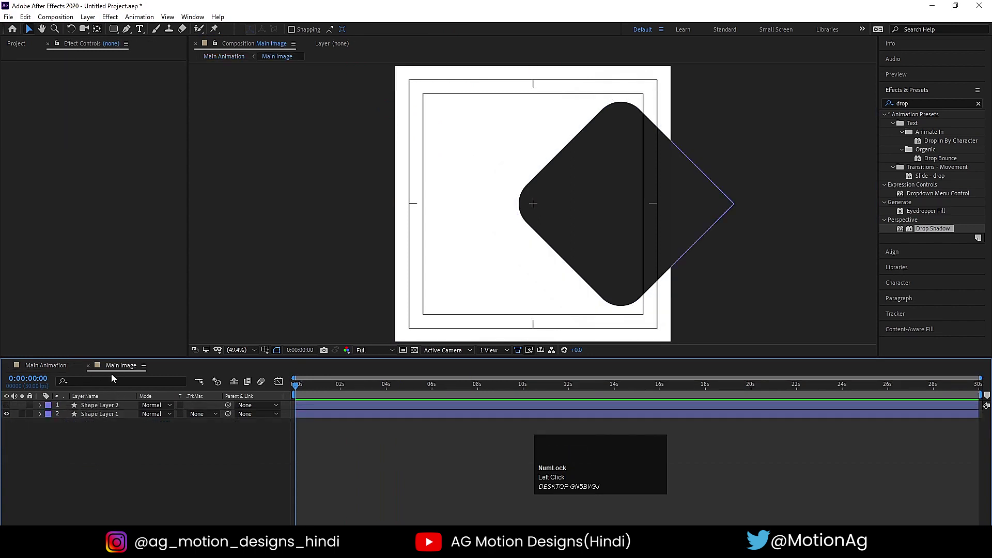
{"action": "left_click", "coordinate": [241, 547]}
{"action": "left_click", "coordinate": [185, 491]}
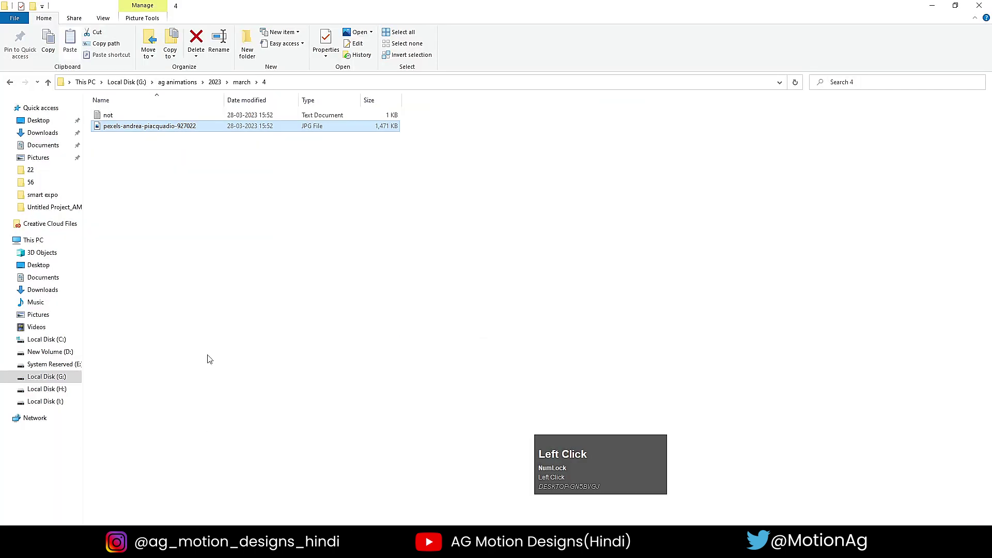
{"action": "left_click_drag", "start_coordinate": [124, 133], "coordinate": [165, 472]}
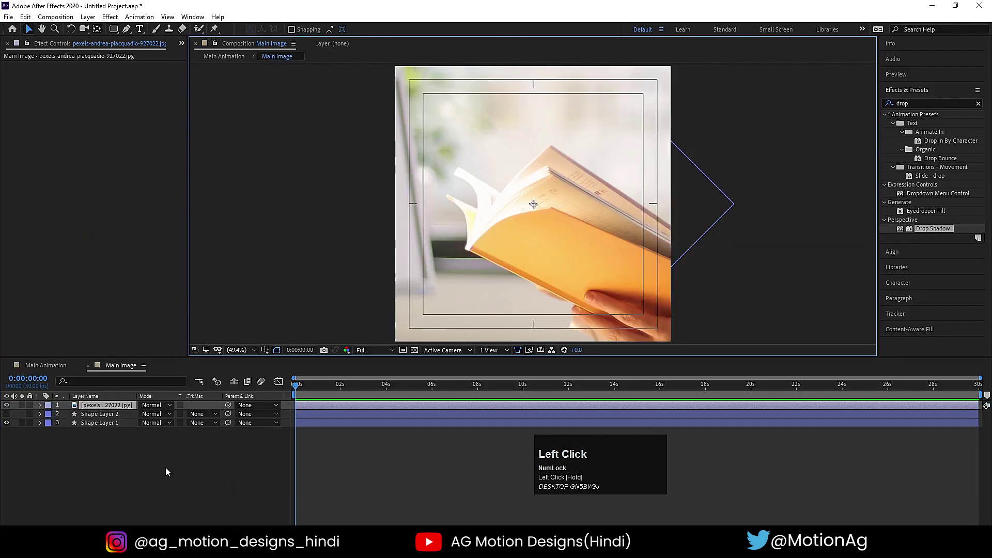
- Scale the photo to 25%, shift it slightly to the right and hide its layer
{"action": "key", "text": "s"}
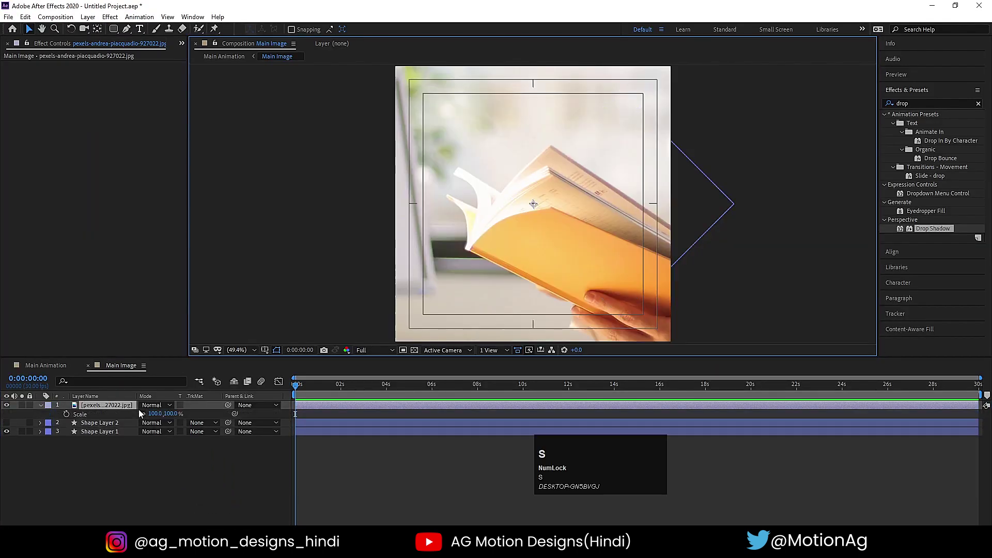
{"action": "left_click_drag", "start_coordinate": [159, 414], "coordinate": [118, 414]}
{"action": "left_click_drag", "start_coordinate": [570, 262], "coordinate": [596, 263]}
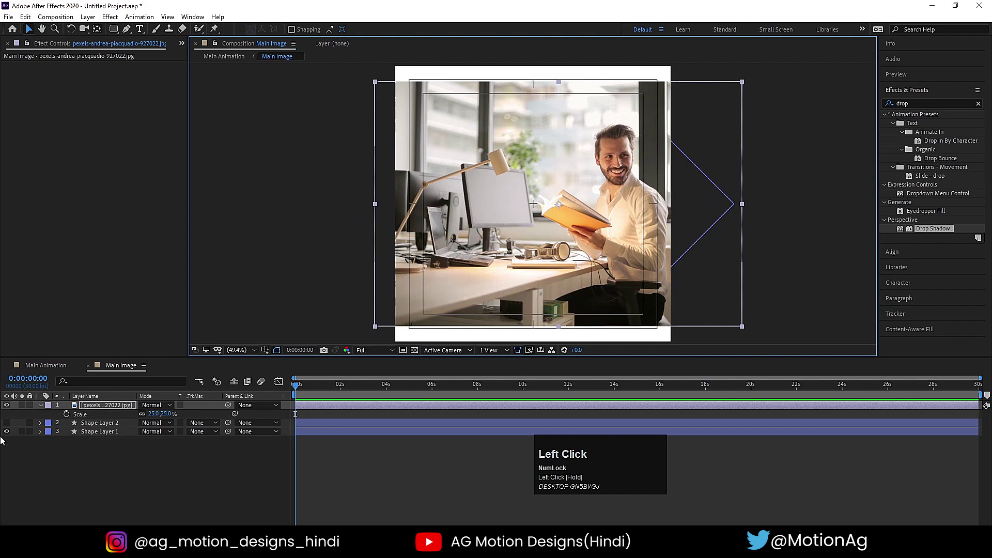
{"action": "left_click", "coordinate": [7, 405]}
{"action": "left_click", "coordinate": [114, 455]}
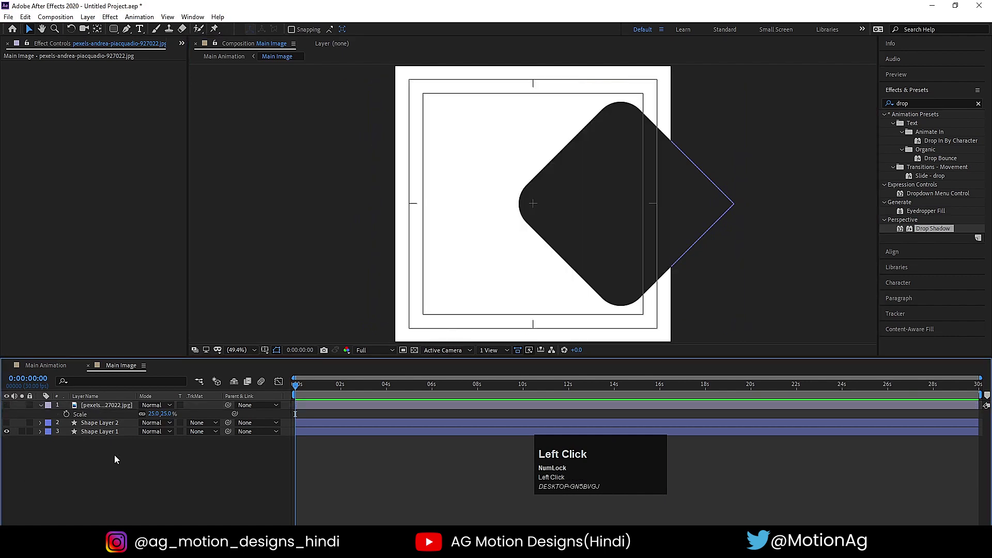
- Keyframe Shape Layer 1's Scale to grow from 0% at the first frame to 116% at 0:00:01:20
{"action": "left_click", "coordinate": [94, 432]}
{"action": "key", "text": "s"}
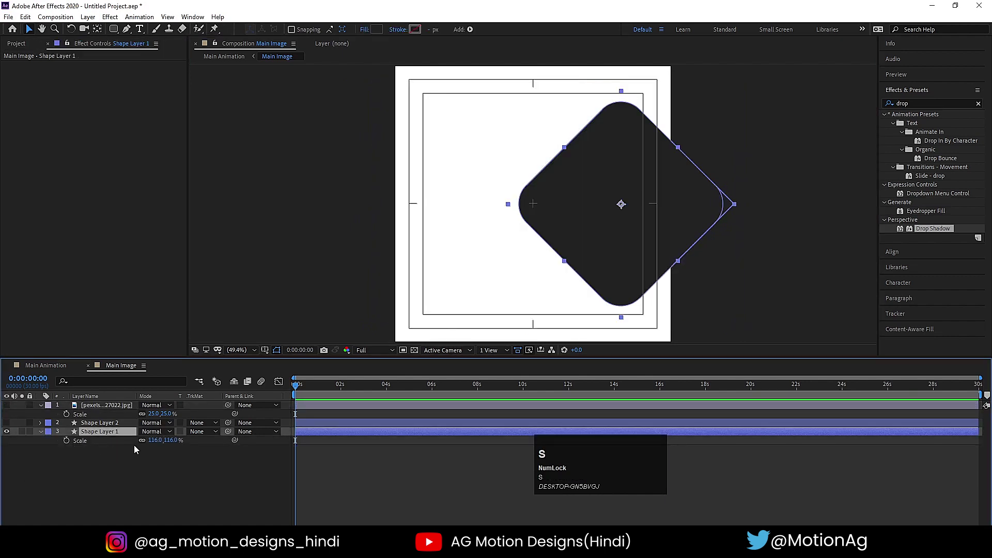
{"action": "left_click", "coordinate": [157, 441]}
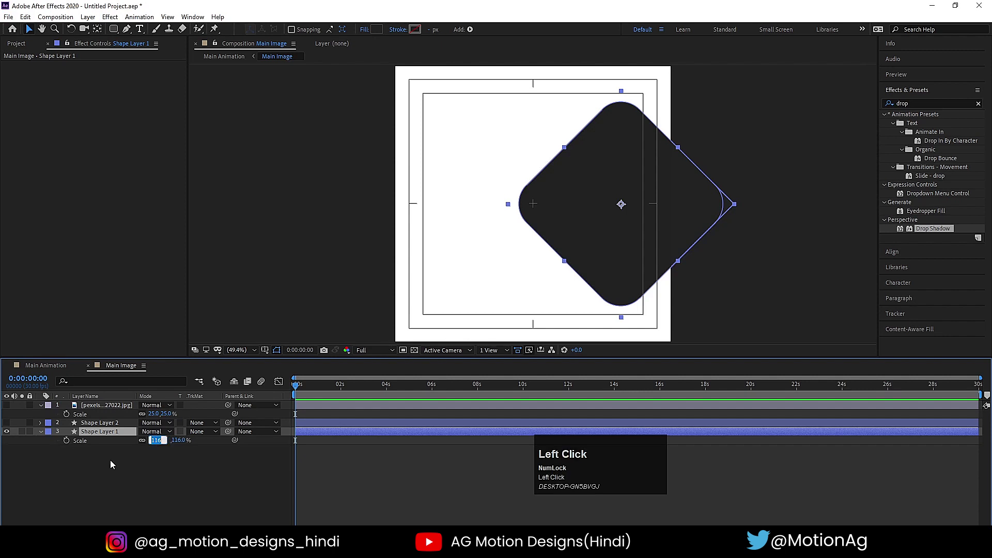
{"action": "left_click", "coordinate": [66, 441]}
{"action": "key", "text": "equal"}
{"action": "key", "text": "equal"}
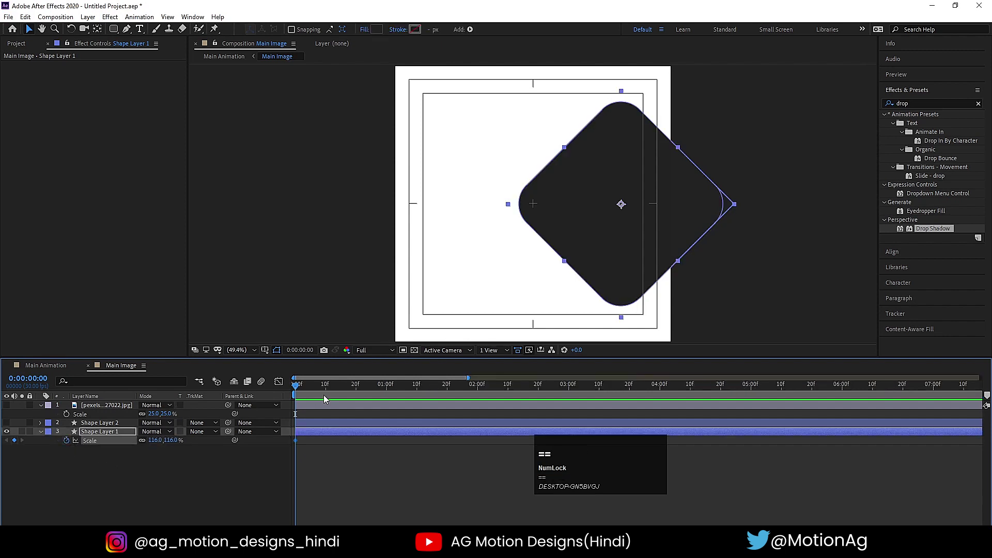
{"action": "left_click", "coordinate": [448, 389]}
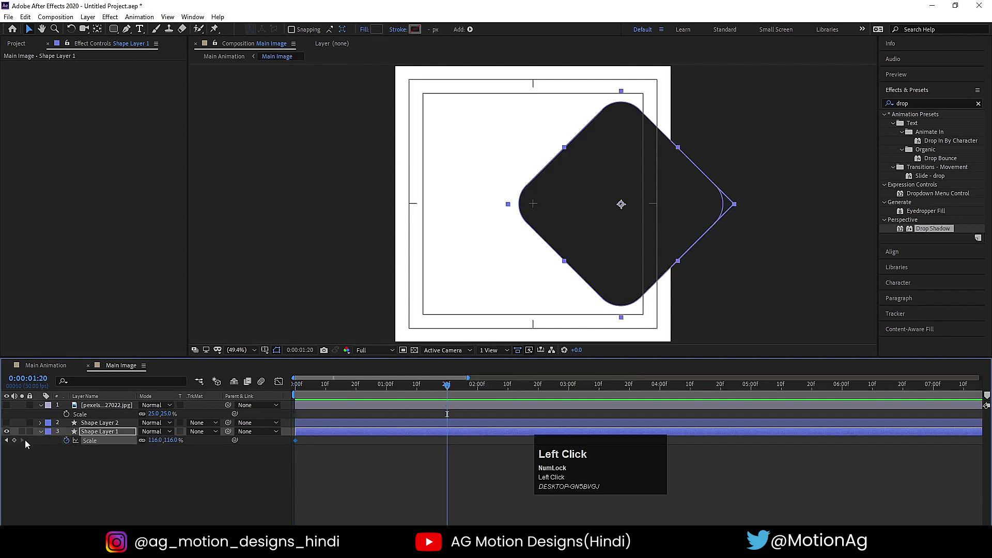
{"action": "key", "text": "j"}
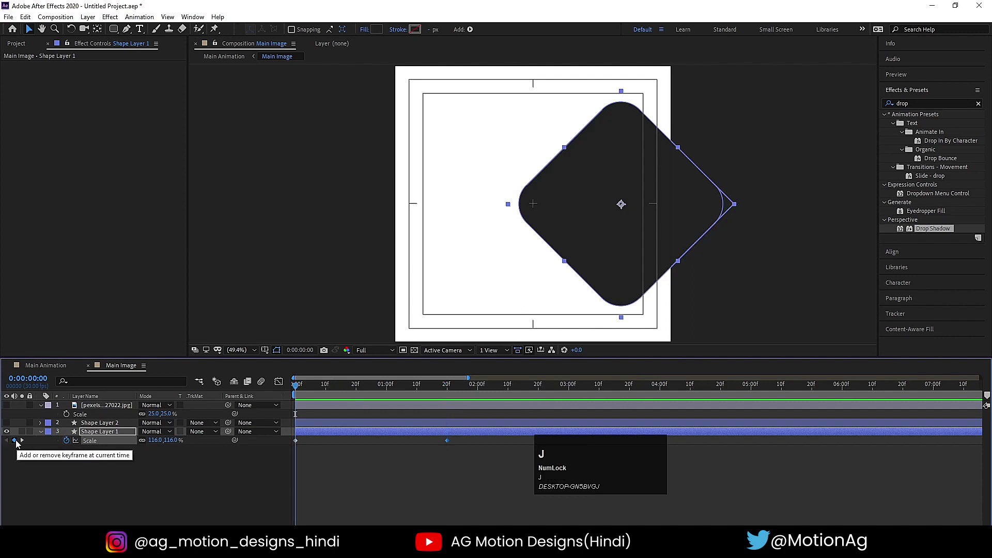
{"action": "left_click", "coordinate": [153, 441]}
{"action": "type", "text": "0"}
{"action": "key", "text": "Return"}
- Apply Easy Ease to both Scale keyframes of Shape Layer 1 and lengthen the end keyframe's influence on the speed curve
{"action": "left_click", "coordinate": [104, 442]}
{"action": "key", "text": "F9"}
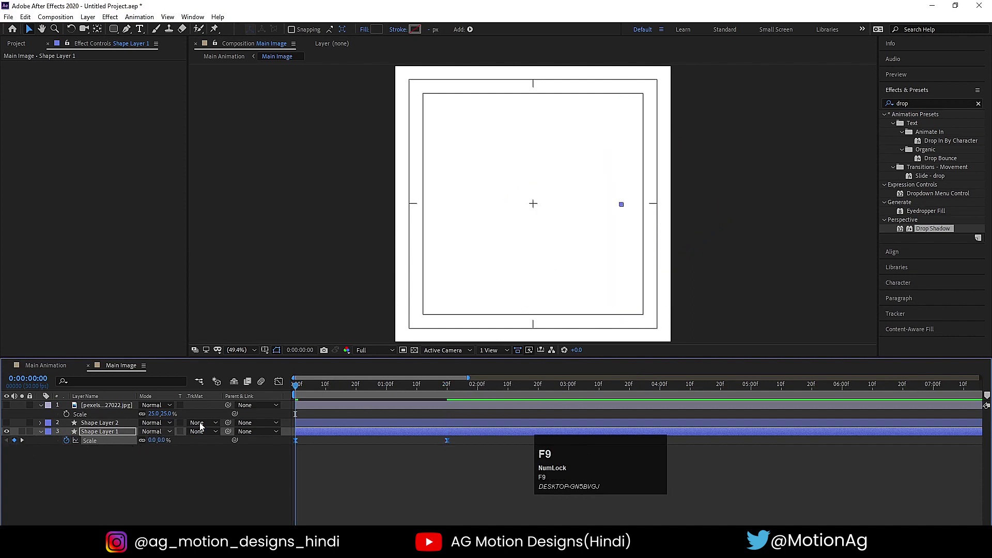
{"action": "left_click", "coordinate": [279, 382]}
{"action": "left_click_drag", "start_coordinate": [506, 477], "coordinate": [291, 511]}
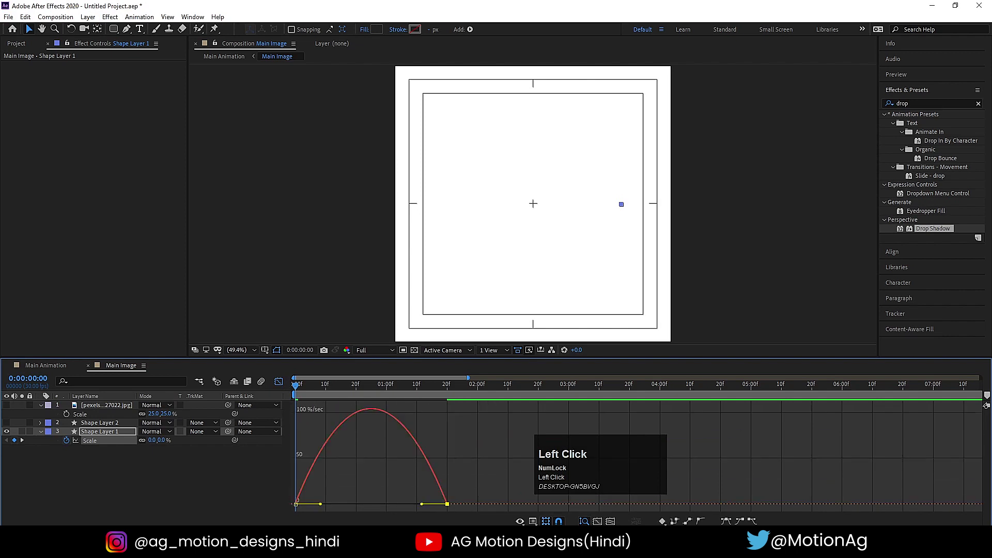
{"action": "left_click_drag", "start_coordinate": [421, 505], "coordinate": [333, 484]}
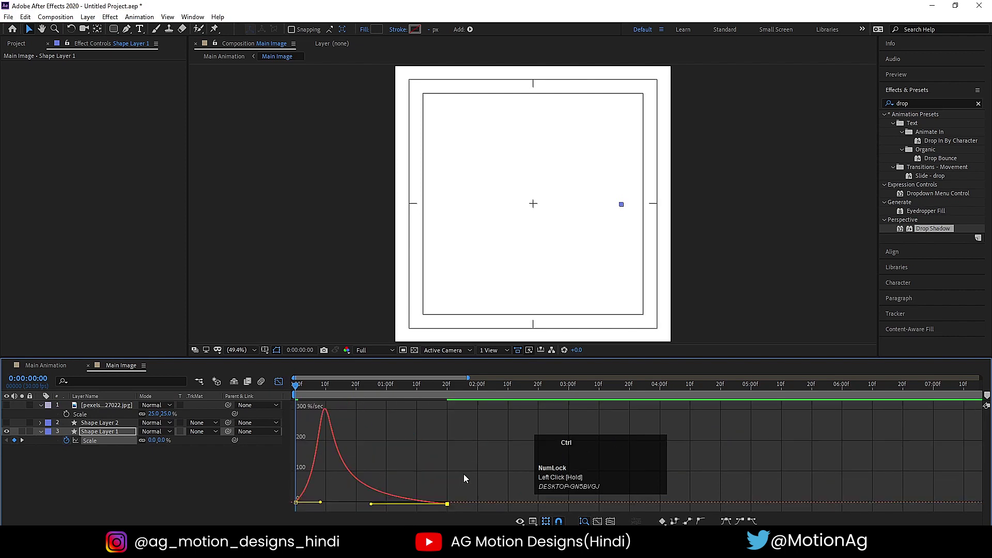
{"action": "key", "text": "ctrl+z"}
{"action": "left_click_drag", "start_coordinate": [477, 458], "coordinate": [346, 505]}
{"action": "left_click", "coordinate": [278, 381]}
- Play back the scale-up animation of the dark diamond
{"action": "key", "text": "space"}
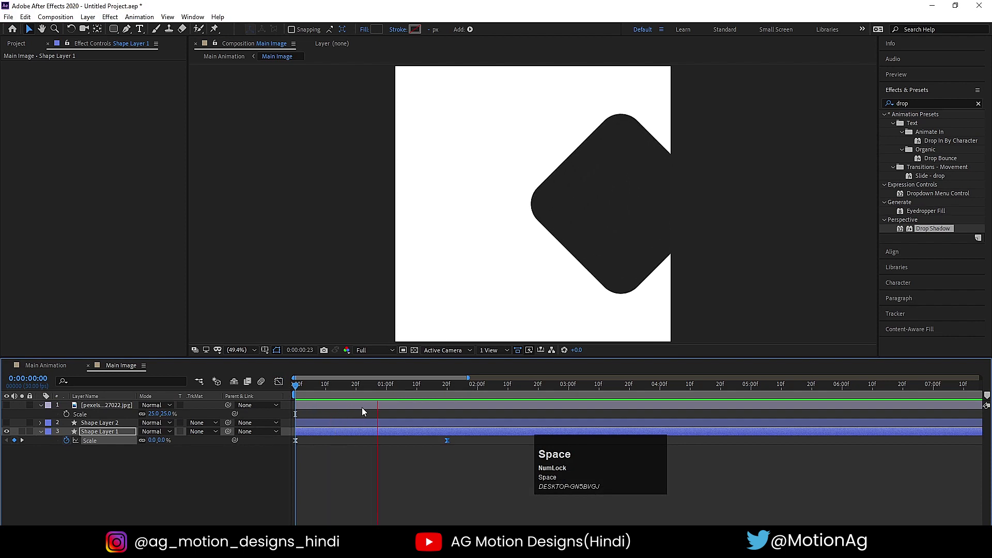
{"action": "key", "text": "space"}
{"action": "key", "text": "space"}
{"action": "key", "text": "space"}
{"action": "left_click", "coordinate": [87, 476]}
- Duplicate Shape Layer 1 and rename the copy "mask"
{"action": "left_click", "coordinate": [92, 433]}
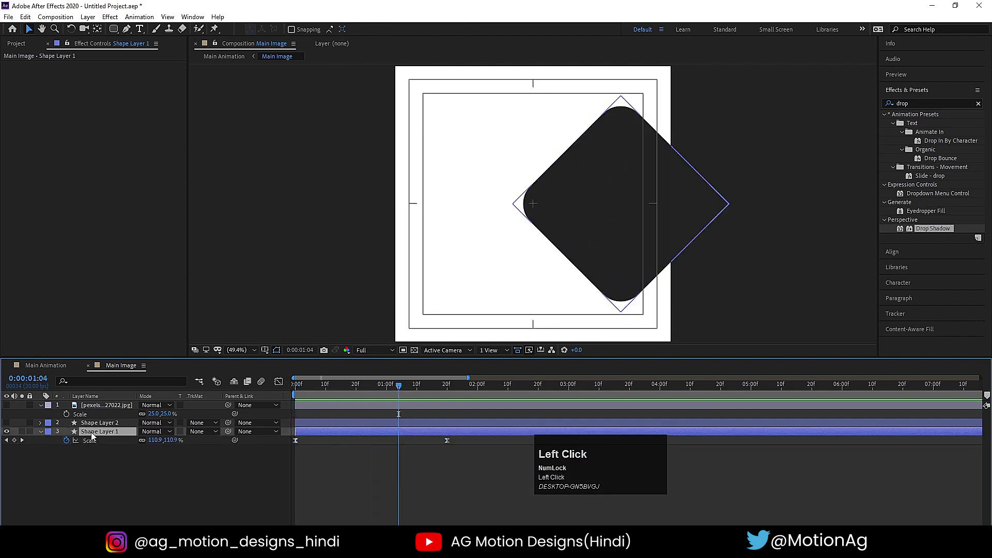
{"action": "key", "text": "ctrl+d"}
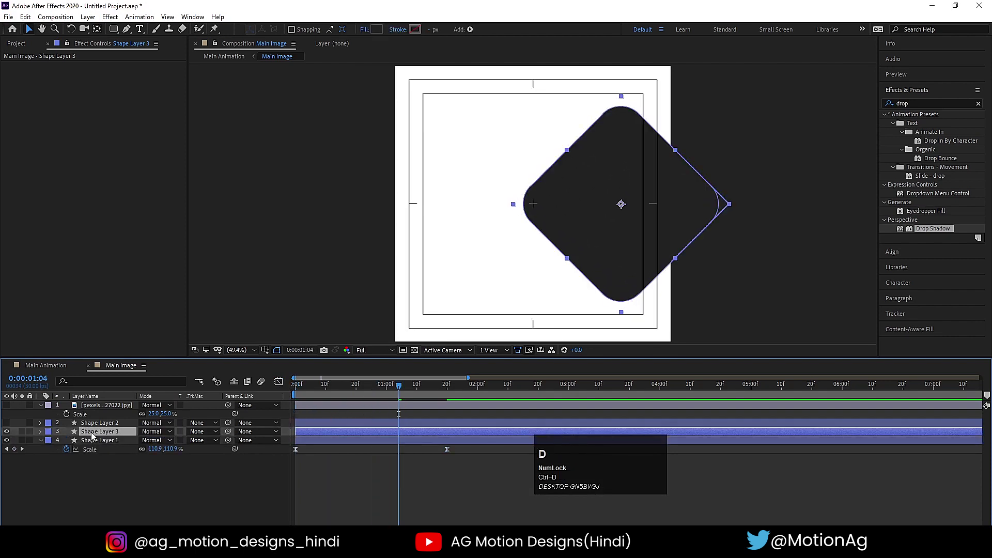
{"action": "key", "text": "Return"}
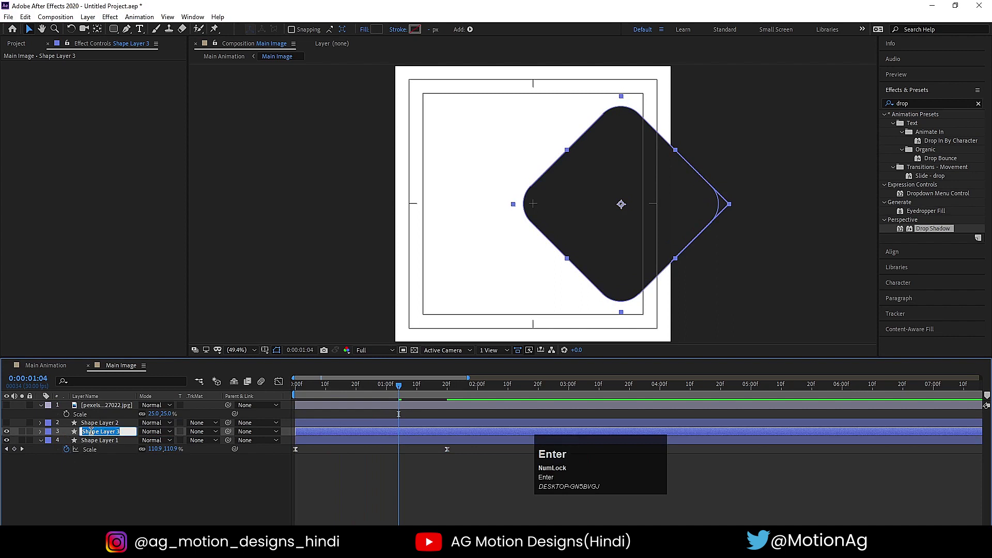
{"action": "type", "text": "mask"}
{"action": "key", "text": "Return"}
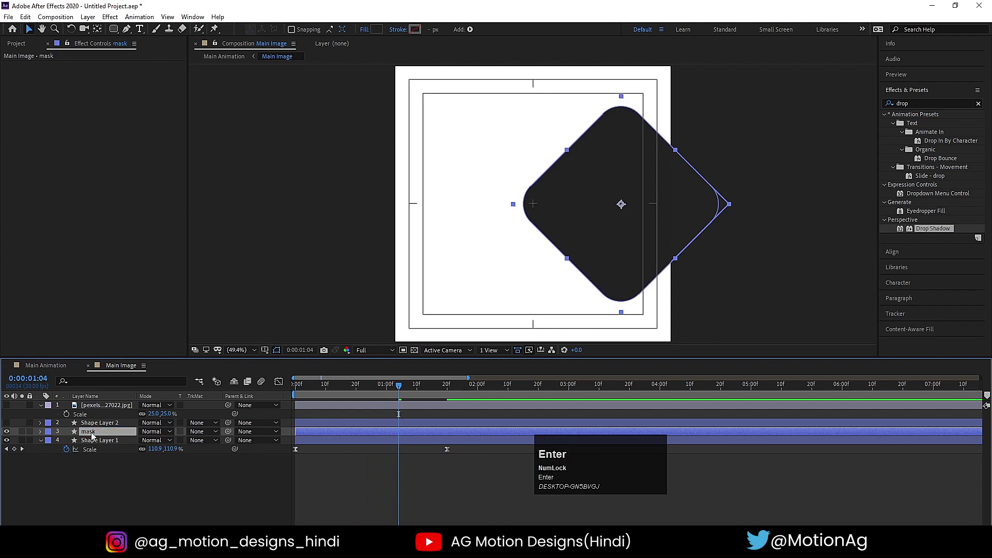
- Unhide the photo, place it directly beneath the mask layer and set its track matte to Alpha Matte "mask"
{"action": "left_click", "coordinate": [7, 405]}
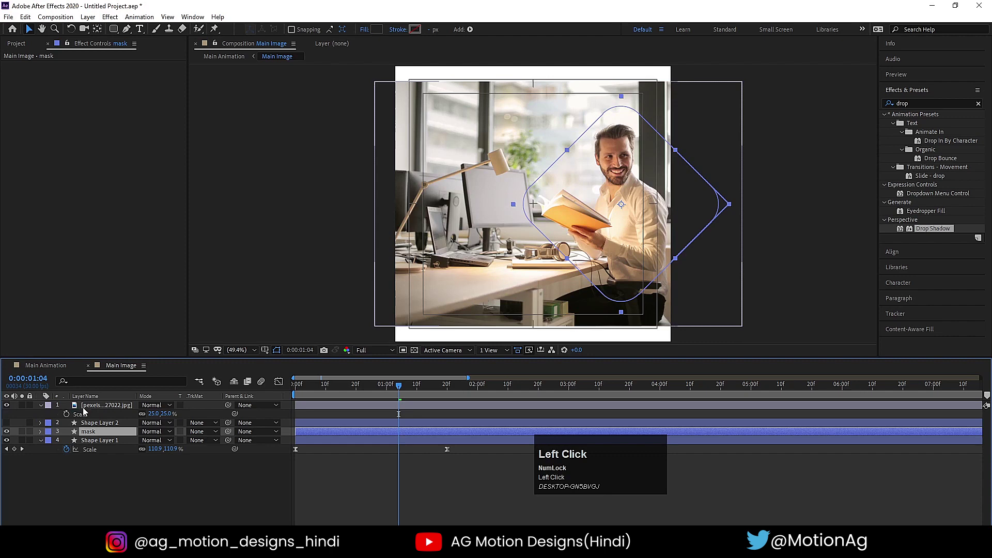
{"action": "left_click_drag", "start_coordinate": [94, 407], "coordinate": [93, 415]}
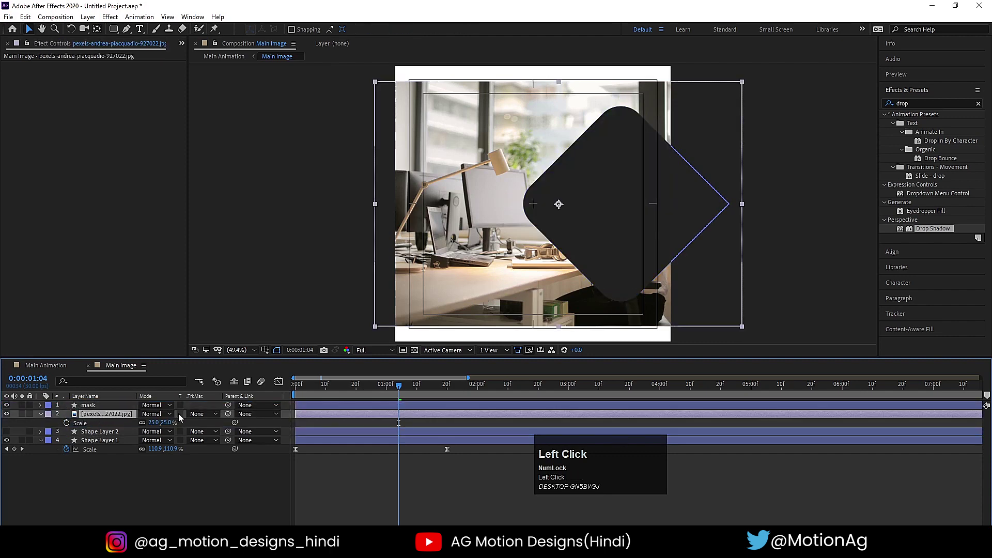
{"action": "left_click", "coordinate": [202, 414]}
{"action": "left_click", "coordinate": [217, 440]}
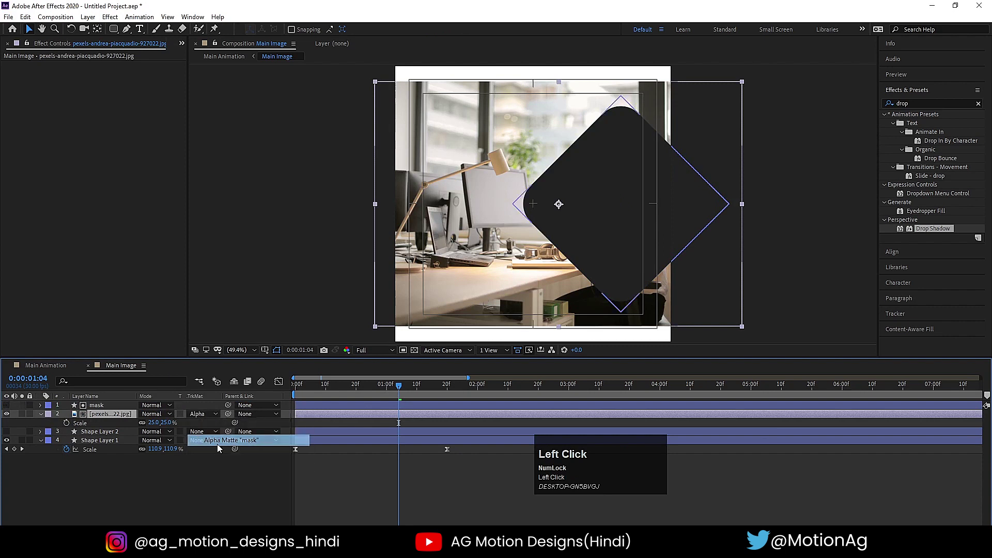
{"action": "left_click", "coordinate": [317, 481]}
- Preview the masked reveal, then shift the mask and photo layers together to start at 0:00:00:09
{"action": "left_click_drag", "start_coordinate": [313, 389], "coordinate": [274, 386]}
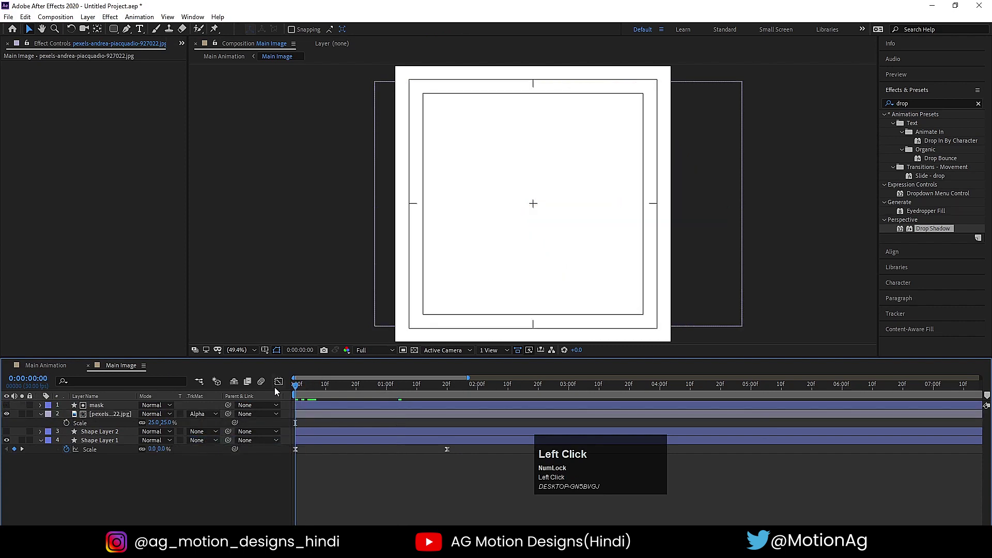
{"action": "key", "text": "space"}
{"action": "left_click", "coordinate": [312, 414]}
{"action": "left_click", "coordinate": [313, 405], "text": "ctrl"}
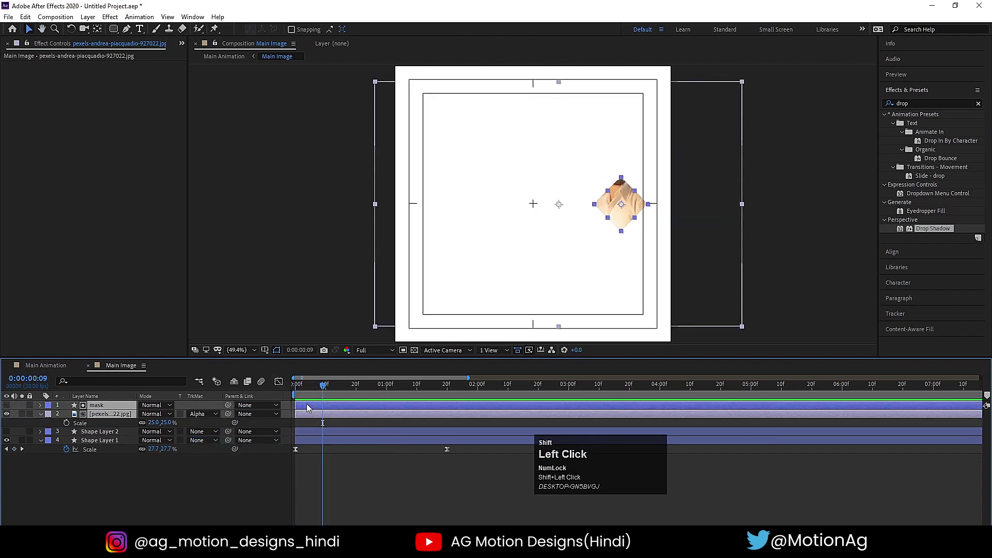
{"action": "left_click_drag", "start_coordinate": [314, 411], "coordinate": [327, 411]}
- Play back the delayed photo reveal over the dark diamond
{"action": "key", "text": "space"}
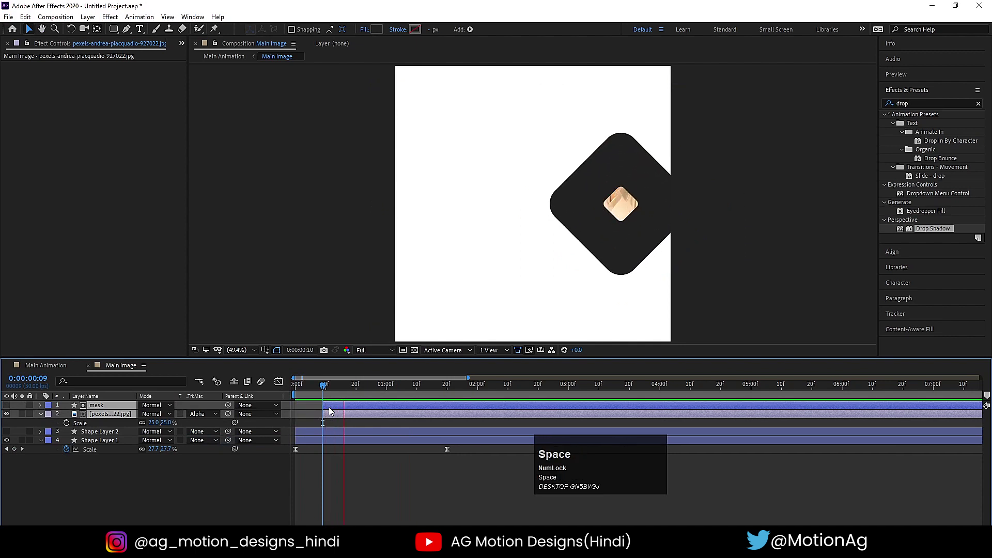
{"action": "key", "text": "space"}
{"action": "key", "text": "space"}
{"action": "key", "text": "space"}
{"action": "key", "text": "space"}
{"action": "key", "text": "space"}
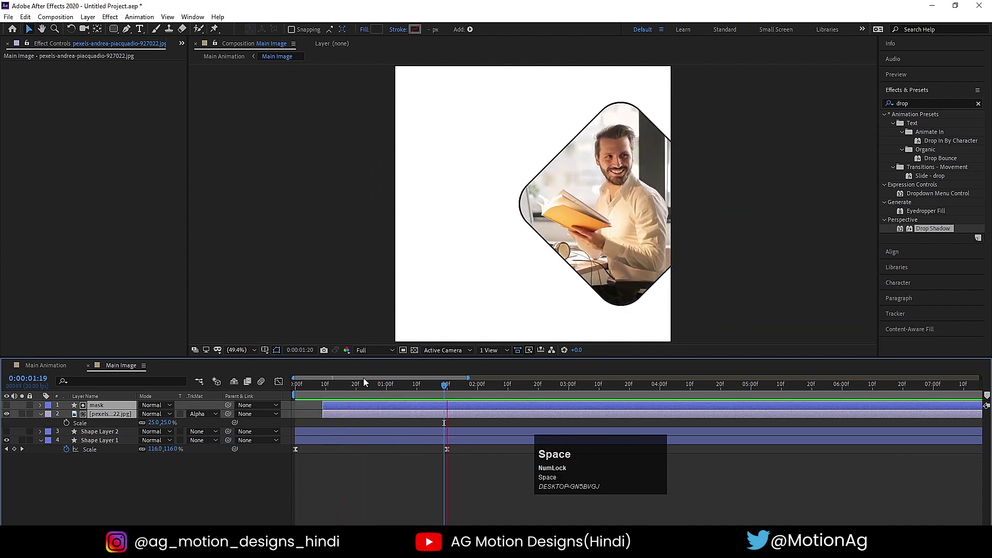
- Collapse the revealed keyframes and duplicate the mask and photo layers as a pair
{"action": "left_click", "coordinate": [321, 490]}
{"action": "key", "text": "u"}
{"action": "key", "text": "u"}
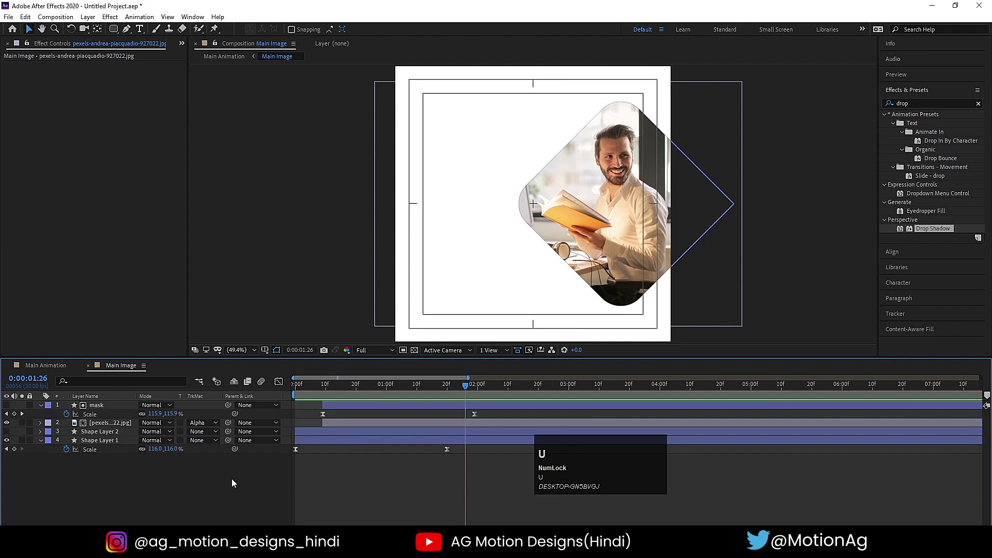
{"action": "left_click", "coordinate": [108, 414]}
{"action": "left_click", "coordinate": [100, 406], "text": "shift"}
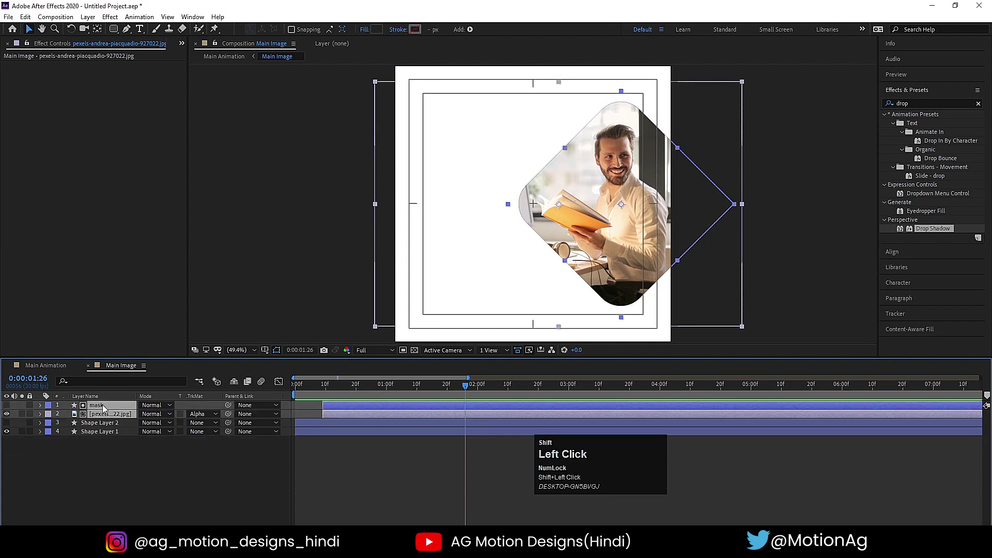
{"action": "key", "text": "ctrl+d"}
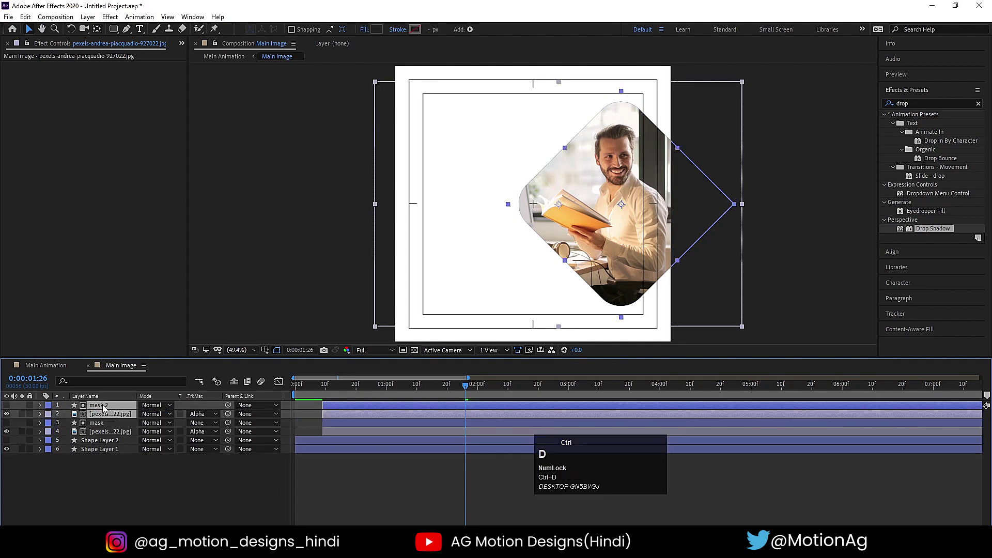
{"action": "left_click", "coordinate": [103, 476]}
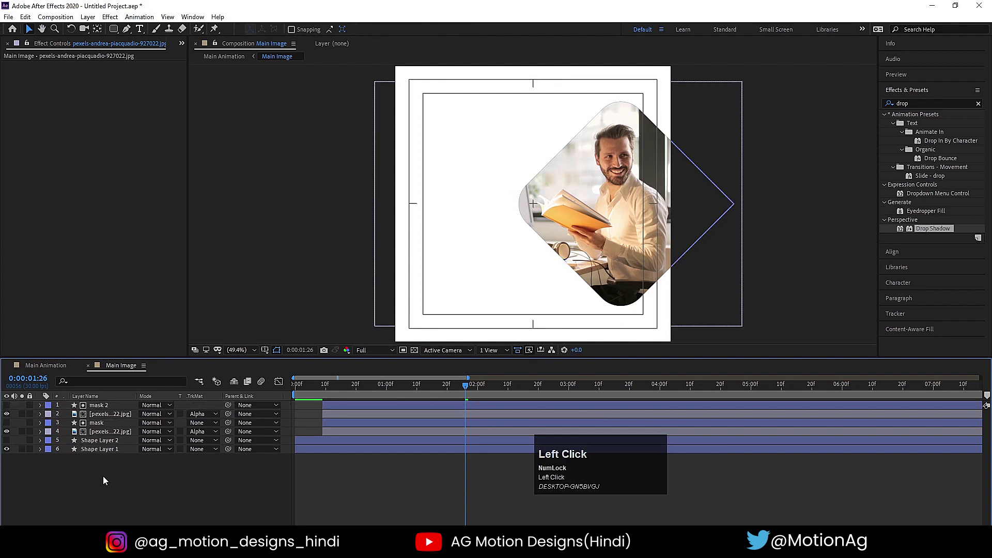
- Shift the duplicated mask and photo pair to start at about frame 20 and play back the result
{"action": "left_click", "coordinate": [102, 415]}
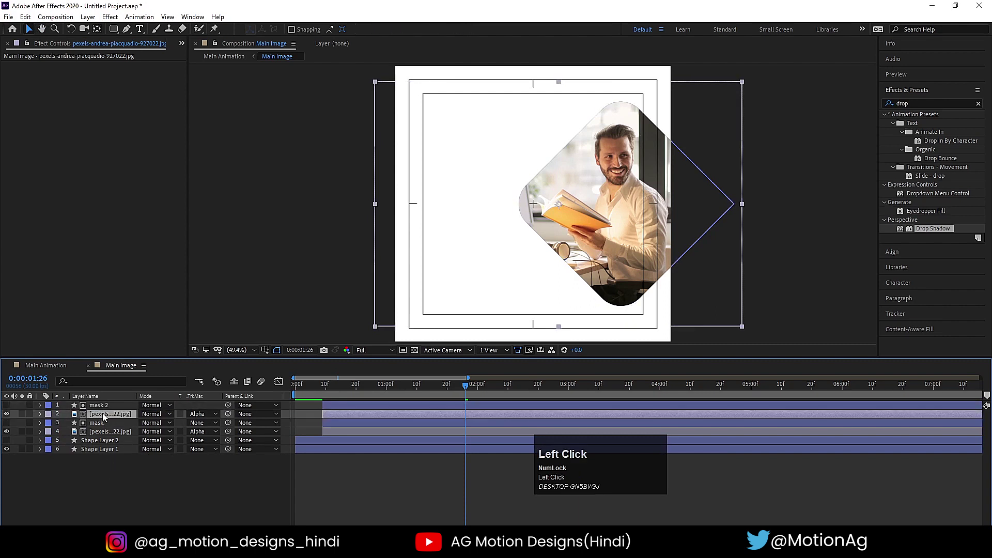
{"action": "left_click", "coordinate": [96, 407], "text": "shift"}
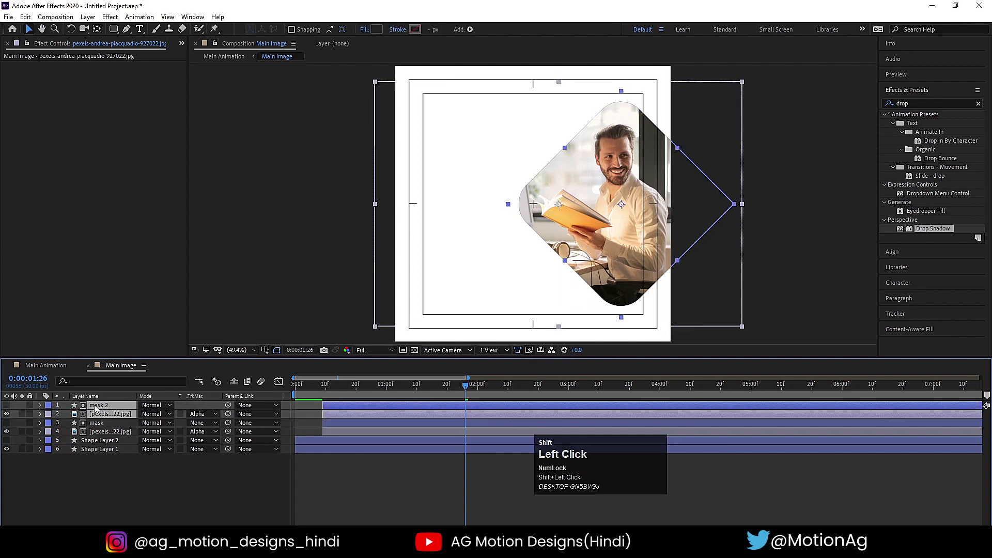
{"action": "left_click_drag", "start_coordinate": [352, 416], "coordinate": [385, 417]}
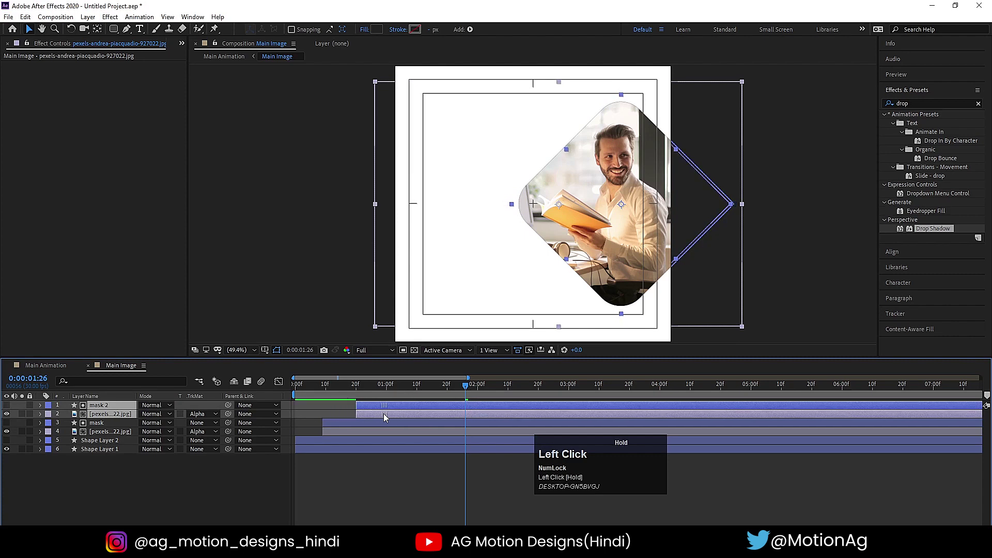
{"action": "left_click", "coordinate": [374, 469]}
{"action": "key", "text": "space"}
- Apply the Tint effect to the upper photo layer and try swapping its black and white colors
{"action": "left_click", "coordinate": [426, 417]}
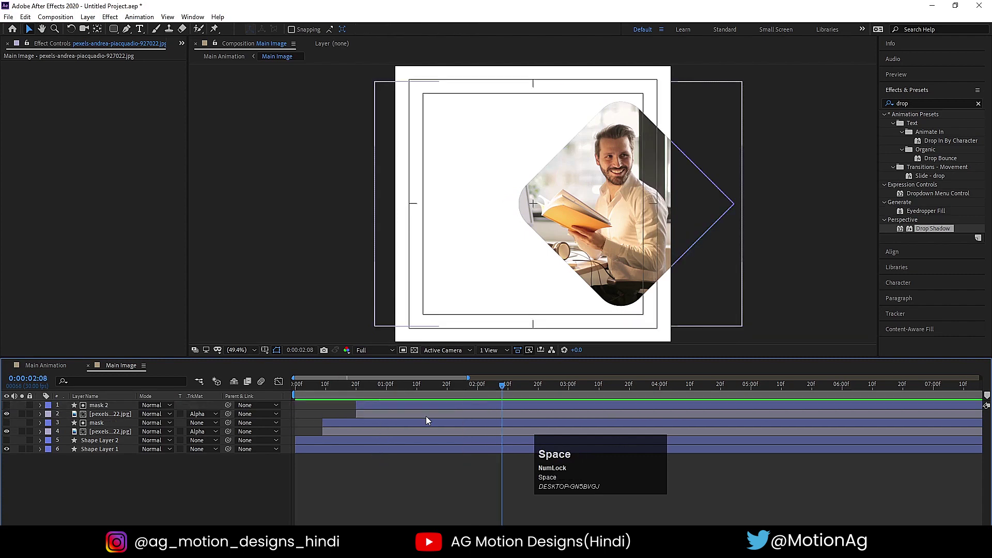
{"action": "left_click", "coordinate": [931, 104]}
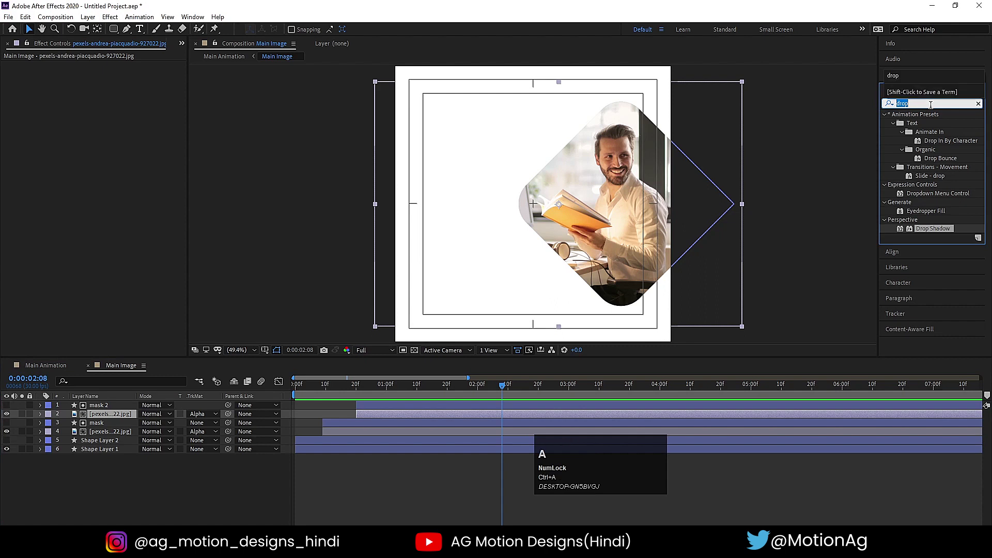
{"action": "type", "text": "tint"}
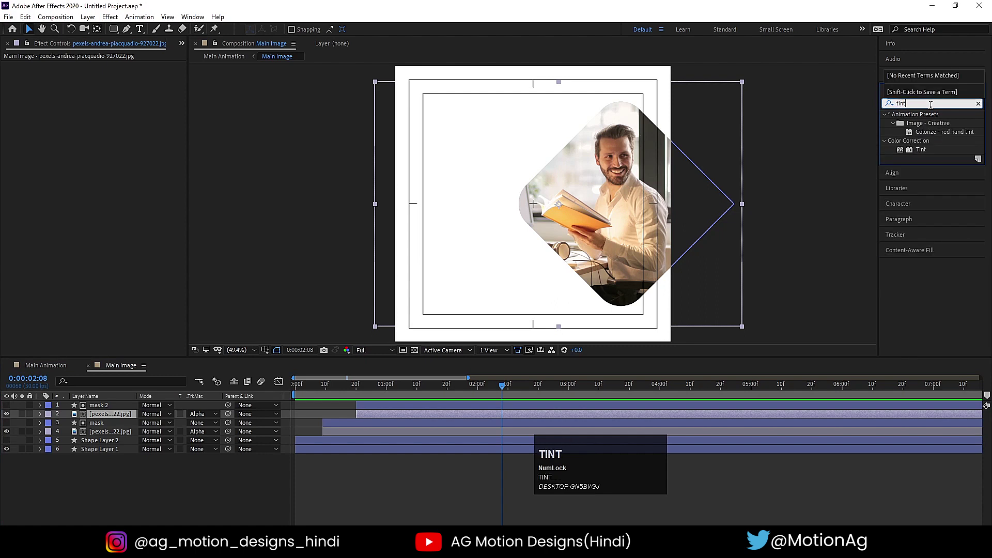
{"action": "double_click", "coordinate": [919, 153]}
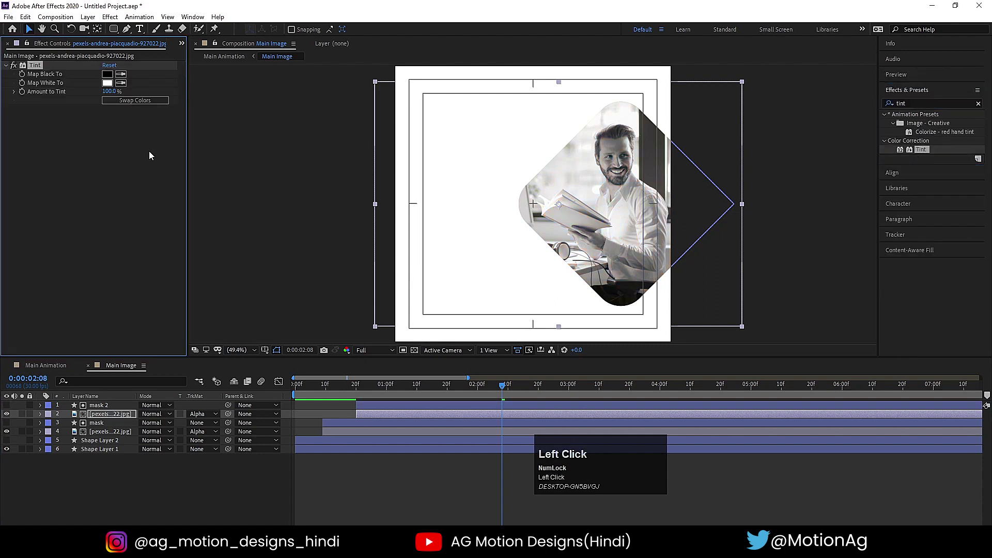
{"action": "left_click", "coordinate": [128, 100]}
{"action": "left_click", "coordinate": [127, 100]}
- Move the Tint effect from the upper photo layer to the lower one and hide the upper photo
{"action": "left_click", "coordinate": [35, 65]}
{"action": "key", "text": "ctrl+x"}
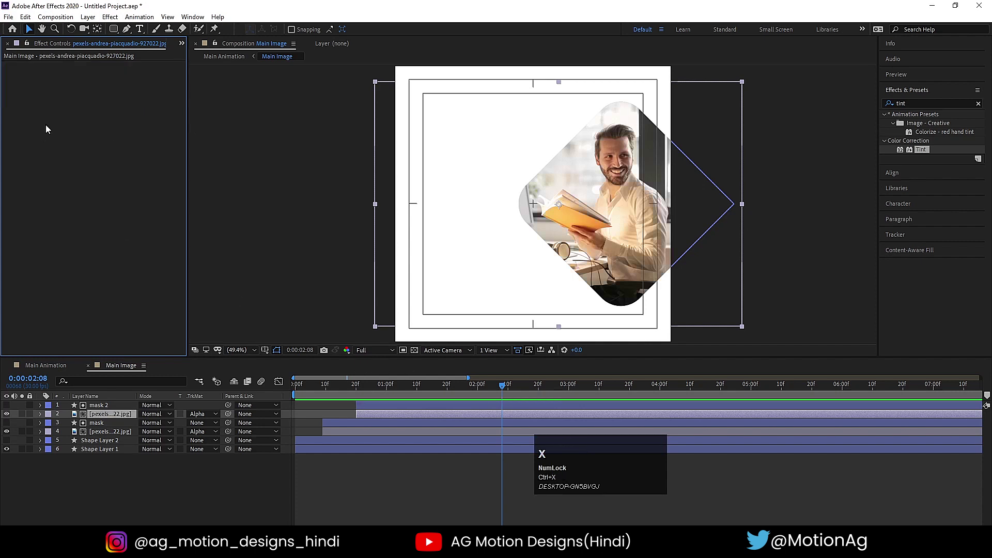
{"action": "left_click", "coordinate": [101, 436]}
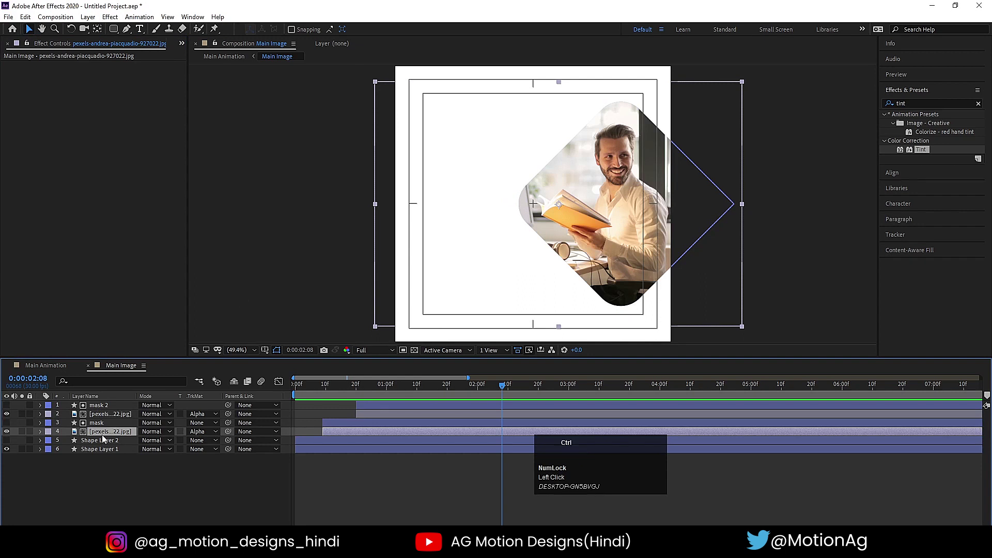
{"action": "key", "text": "ctrl+v"}
{"action": "left_click", "coordinate": [7, 414]}
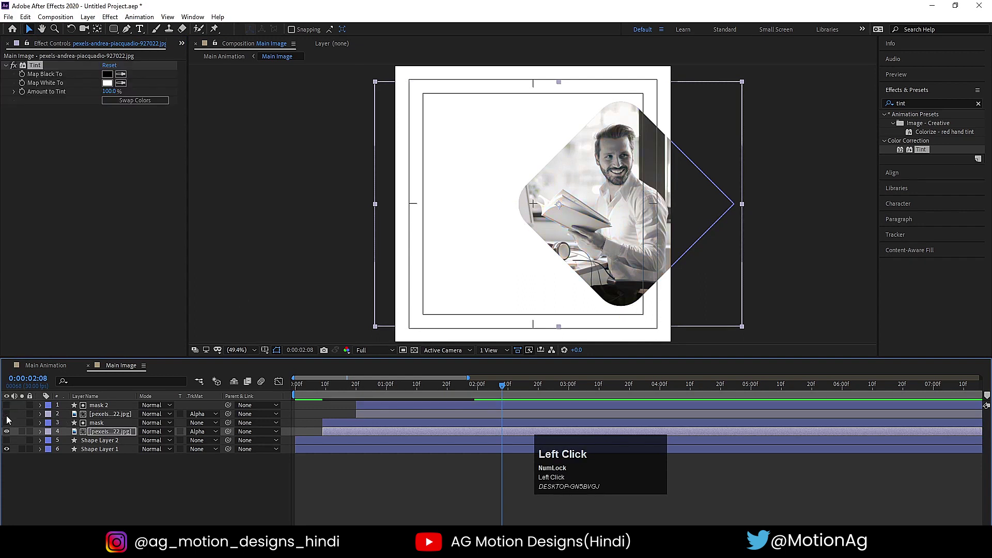
{"action": "left_click", "coordinate": [99, 434]}
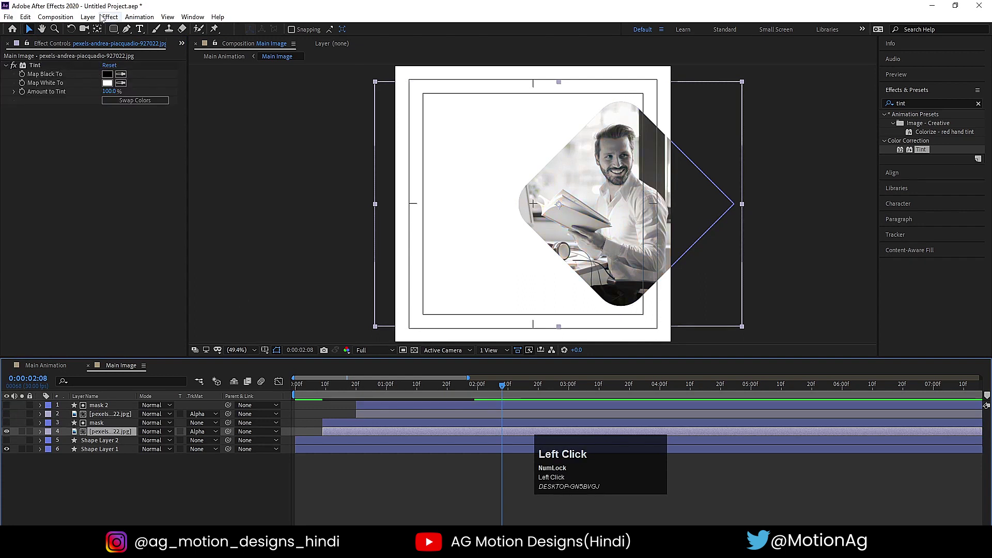
- Set the Tint effect's Map Black To color on the lower photo layer to orange, about FF8400
{"action": "left_click", "coordinate": [107, 73]}
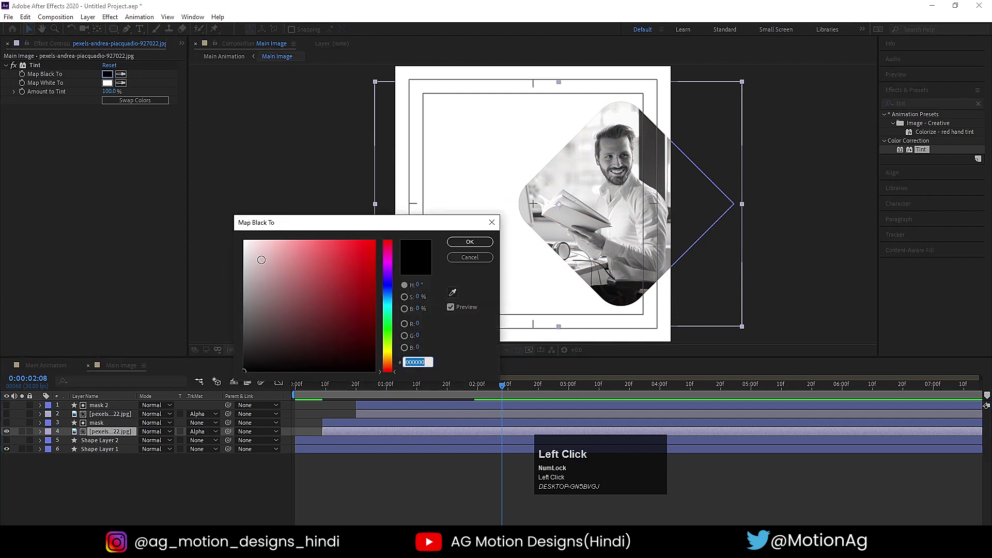
{"action": "mouse_move", "coordinate": [390, 345]}
{"action": "left_mouse_down"}
{"action": "mouse_move", "coordinate": [374, 241]}
{"action": "mouse_move", "coordinate": [402, 219]}
{"action": "left_mouse_up"}
{"action": "left_click_drag", "start_coordinate": [391, 289], "coordinate": [393, 361]}
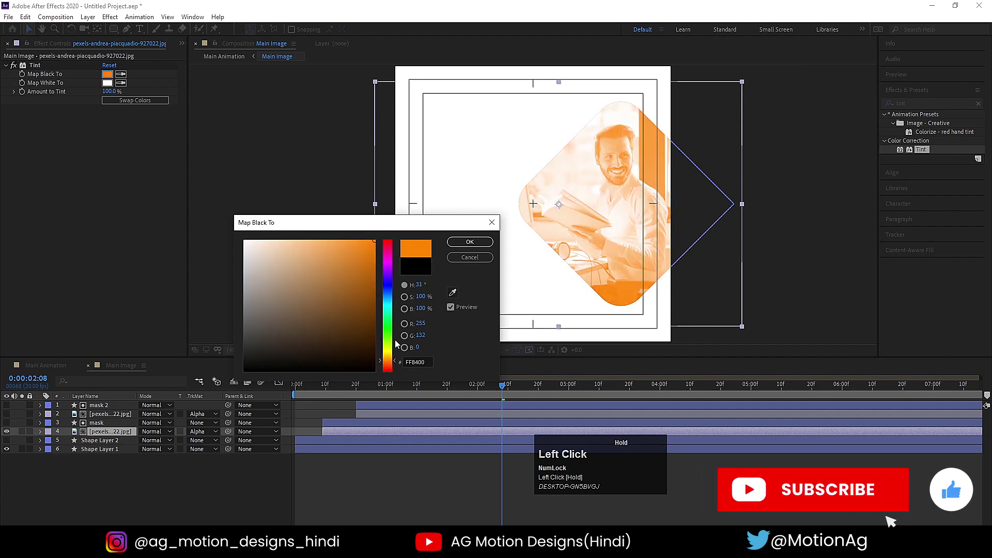
{"action": "left_click", "coordinate": [470, 242]}
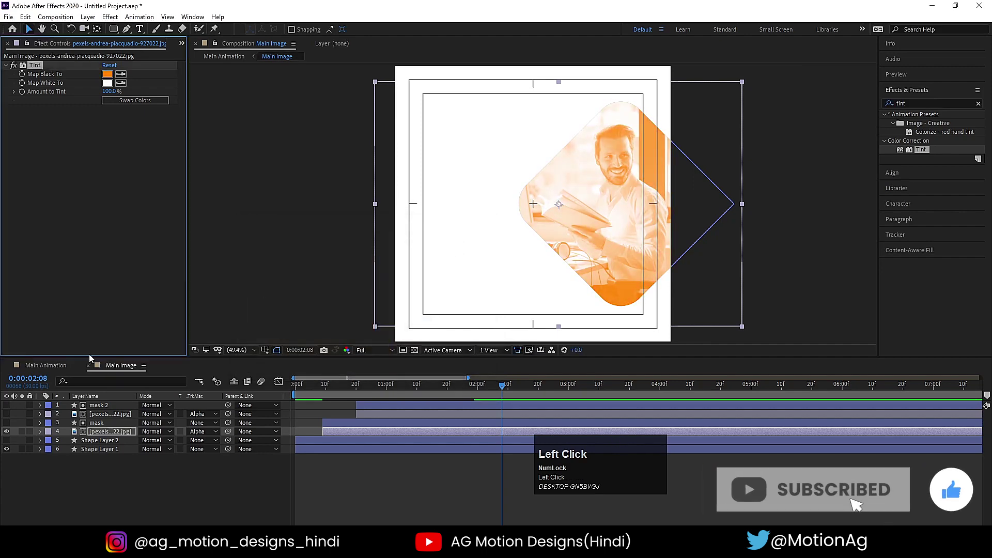
- Make the upper photo layer visible again and shift the mask 2 layer up to a Y position of 481
{"action": "left_click", "coordinate": [106, 414]}
{"action": "left_click", "coordinate": [7, 414]}
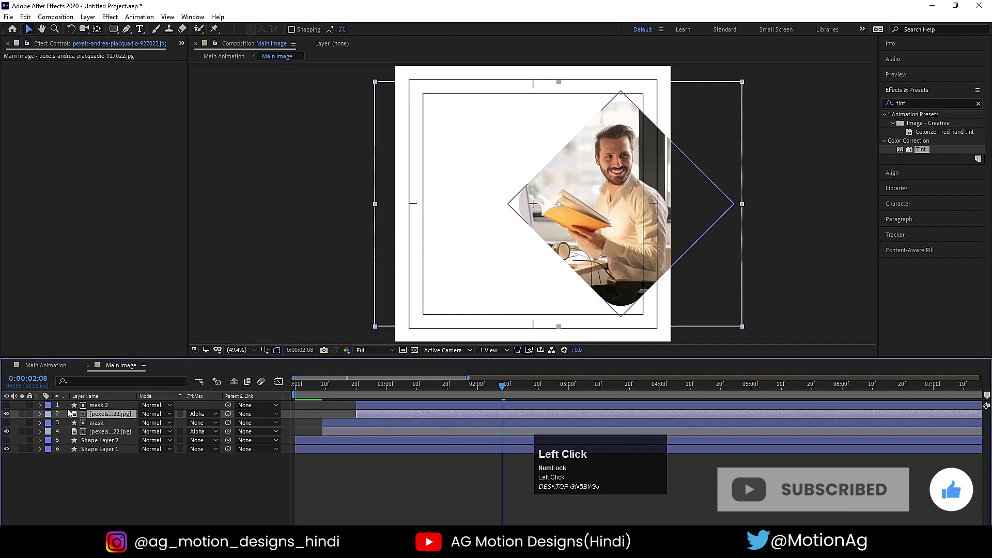
{"action": "left_click", "coordinate": [91, 406]}
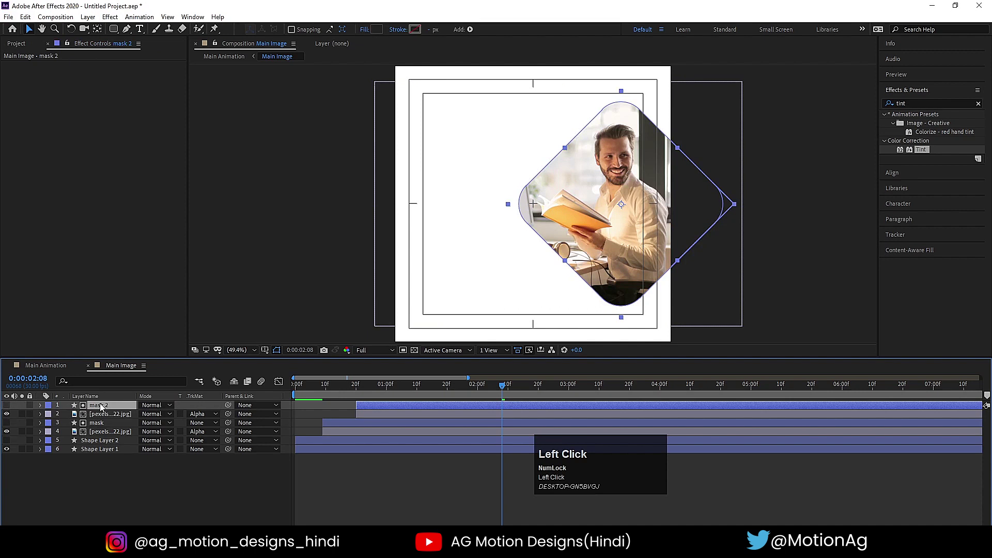
{"action": "key", "text": "p"}
{"action": "left_click_drag", "start_coordinate": [160, 414], "coordinate": [132, 412]}
{"action": "left_click", "coordinate": [142, 517]}
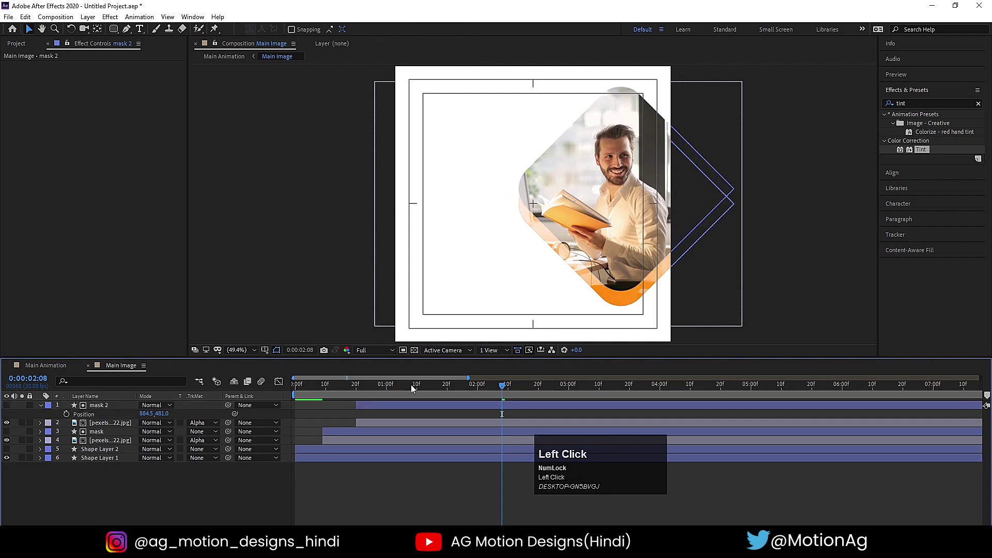
- Play back the offset photo reveal in the Main Image composition and in the Main Animation composition
{"action": "left_click_drag", "start_coordinate": [393, 395], "coordinate": [267, 389]}
{"action": "key", "text": "space"}
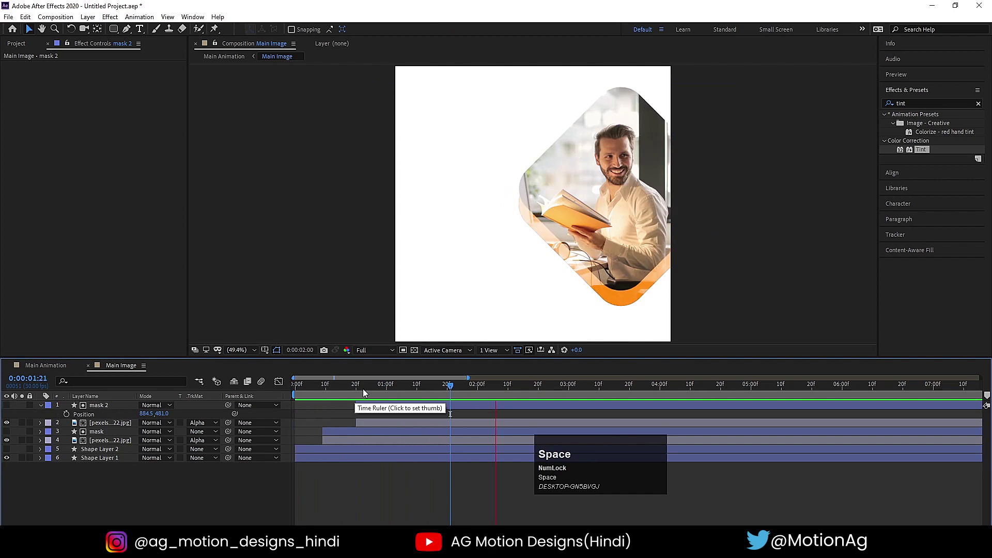
{"action": "key", "text": "space"}
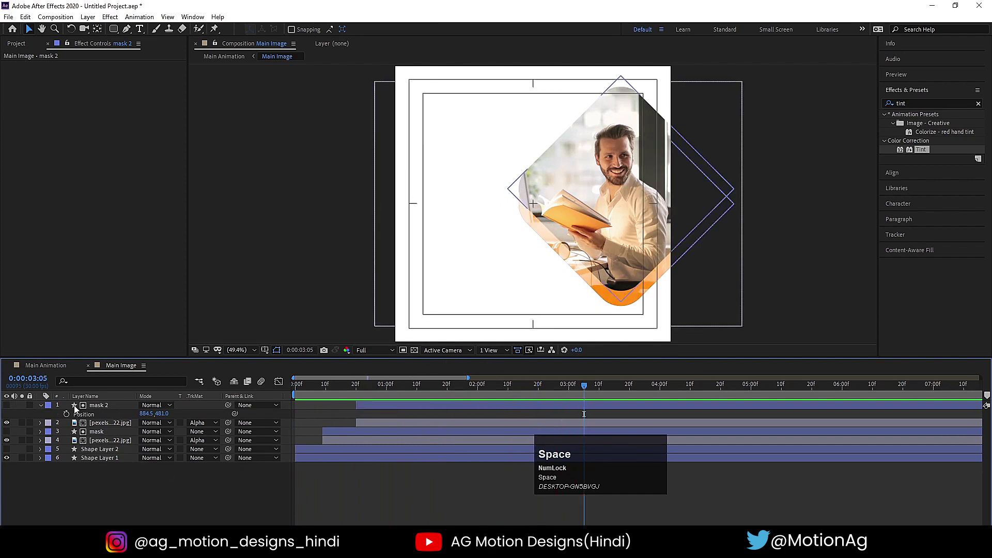
{"action": "left_click", "coordinate": [45, 366]}
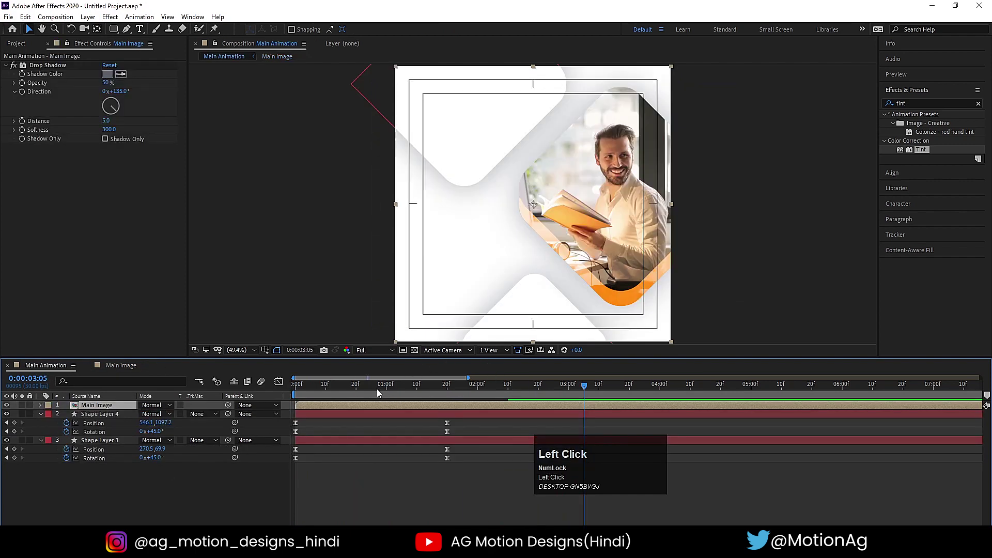
{"action": "left_click", "coordinate": [297, 388]}
{"action": "key", "text": "space"}
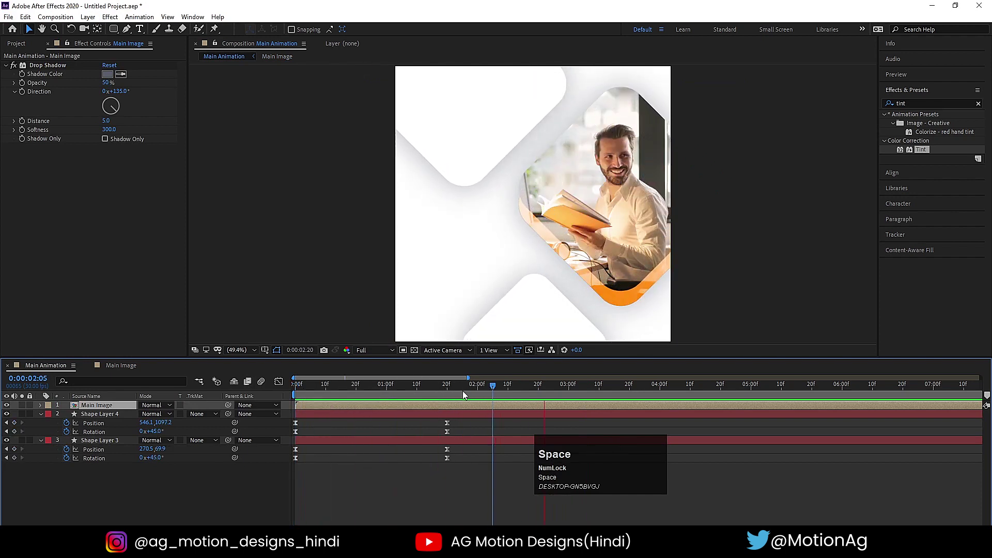
{"action": "key", "text": "space"}
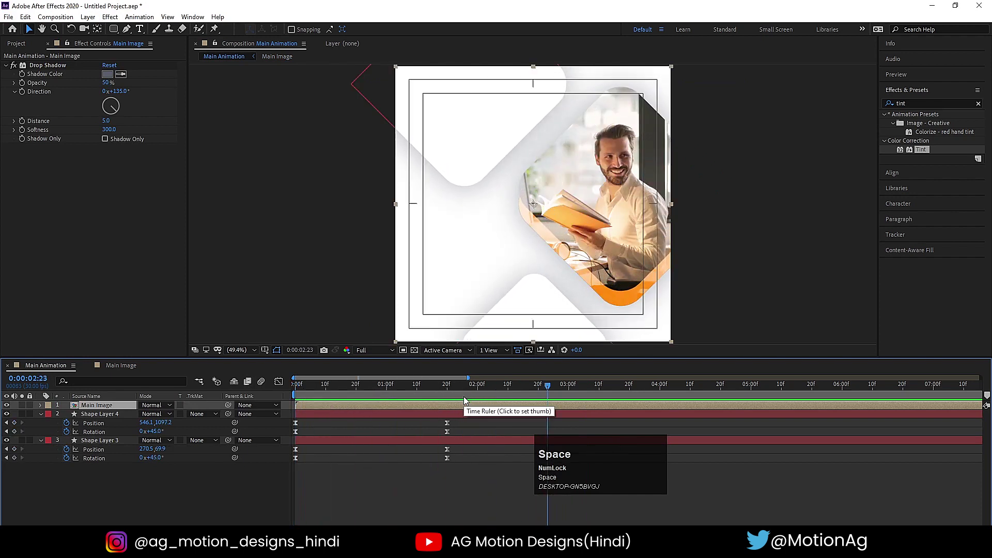
- Reopen the Main Image composition, make Shape Layer 2 visible and move it above all other layers
{"action": "double_click", "coordinate": [414, 406]}
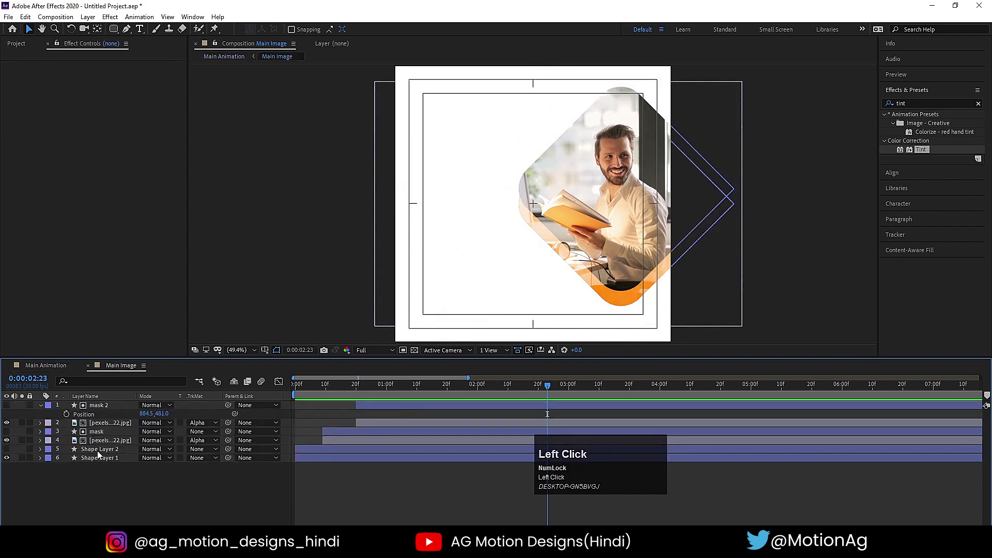
{"action": "left_click", "coordinate": [98, 450]}
{"action": "left_click", "coordinate": [7, 450]}
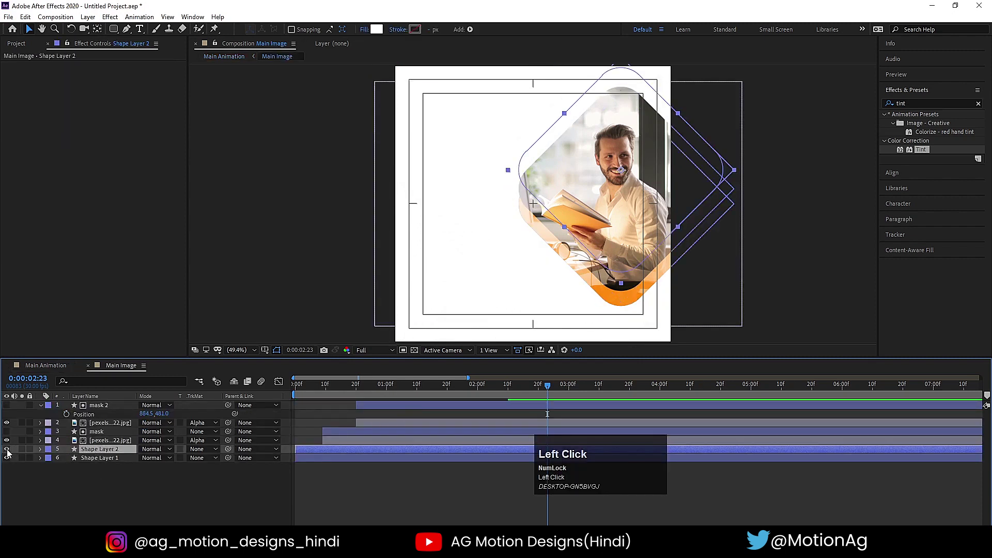
{"action": "left_click_drag", "start_coordinate": [101, 450], "coordinate": [114, 406]}
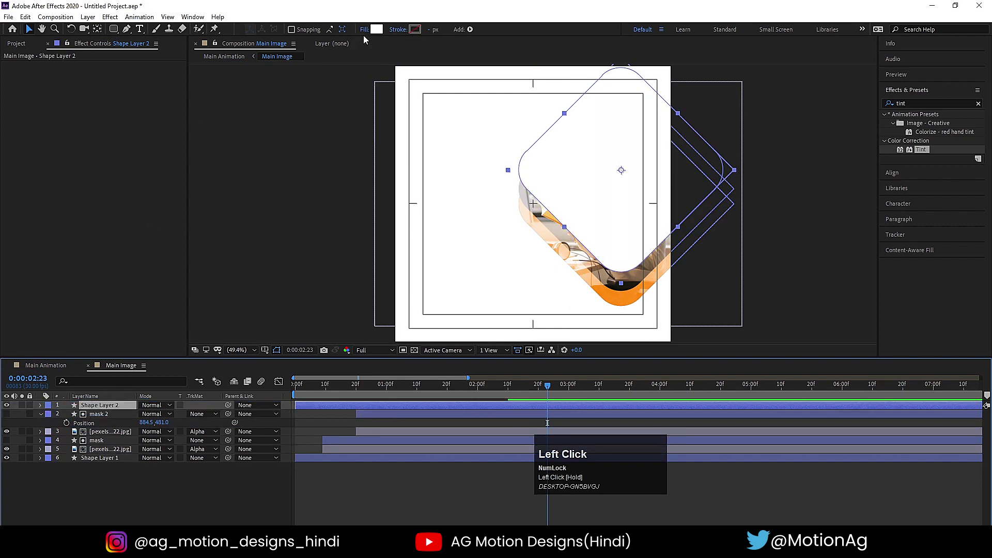
- Turn Shape Layer 2 into an outline with no fill and a white 4 px stroke
{"action": "left_click", "coordinate": [365, 29]}
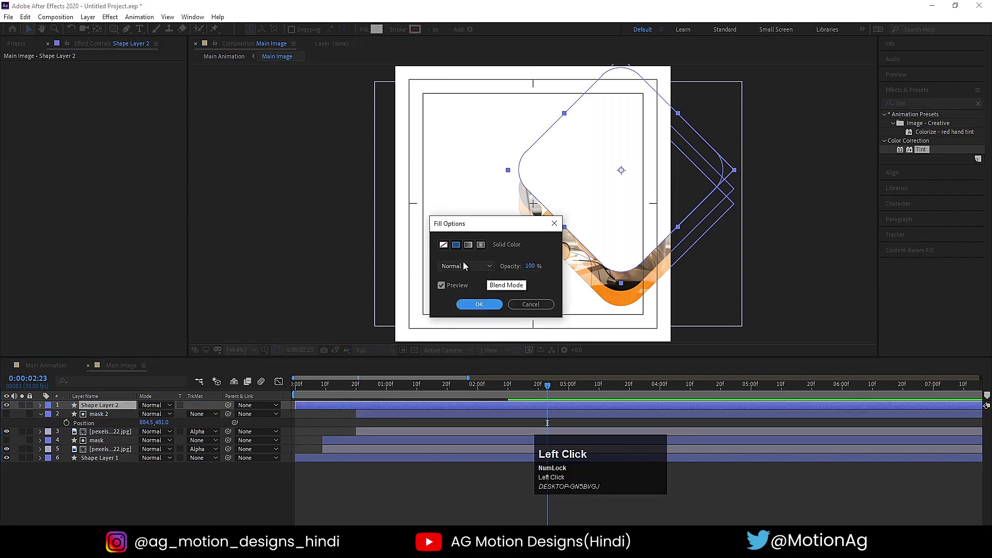
{"action": "left_click", "coordinate": [479, 304]}
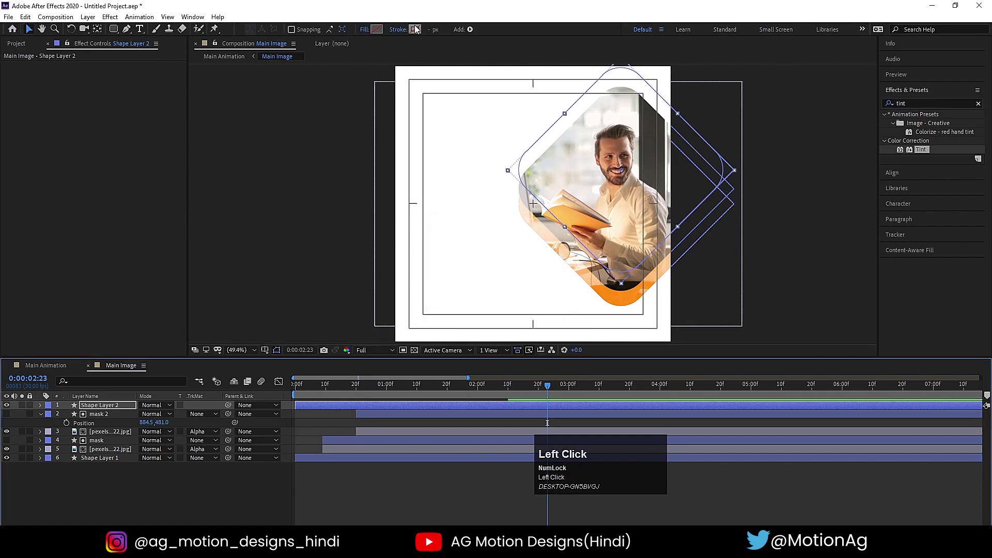
{"action": "left_click", "coordinate": [416, 29]}
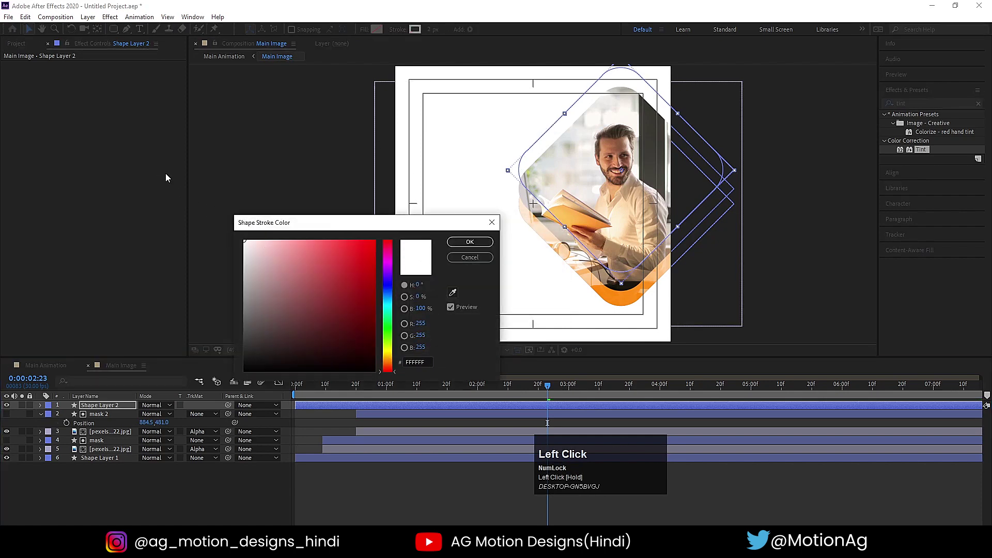
{"action": "key", "text": "Return"}
{"action": "left_click", "coordinate": [430, 30]}
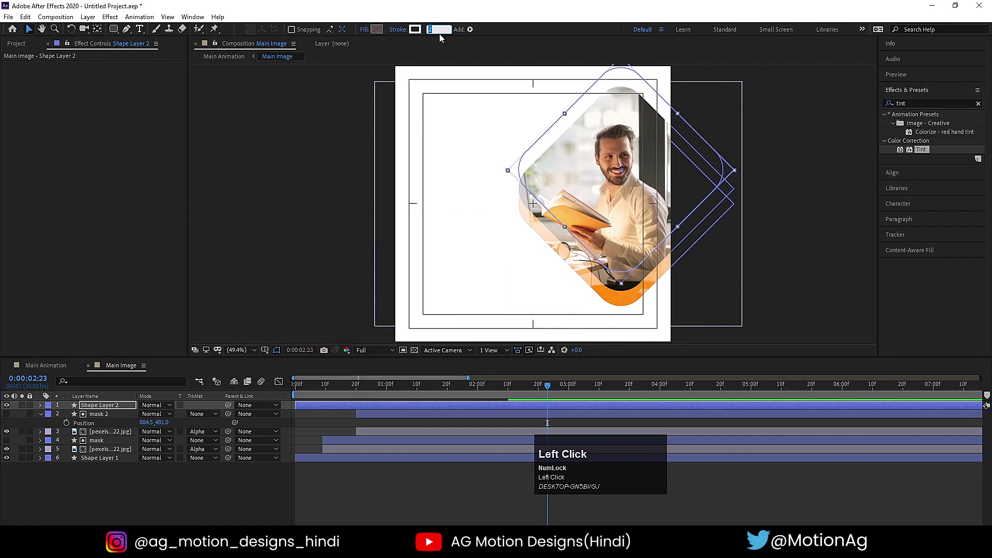
{"action": "key", "text": "Return"}
- Move the white diamond outline slightly down and left over the photo, checking its placement in the Main Animation composition
{"action": "left_click", "coordinate": [52, 366]}
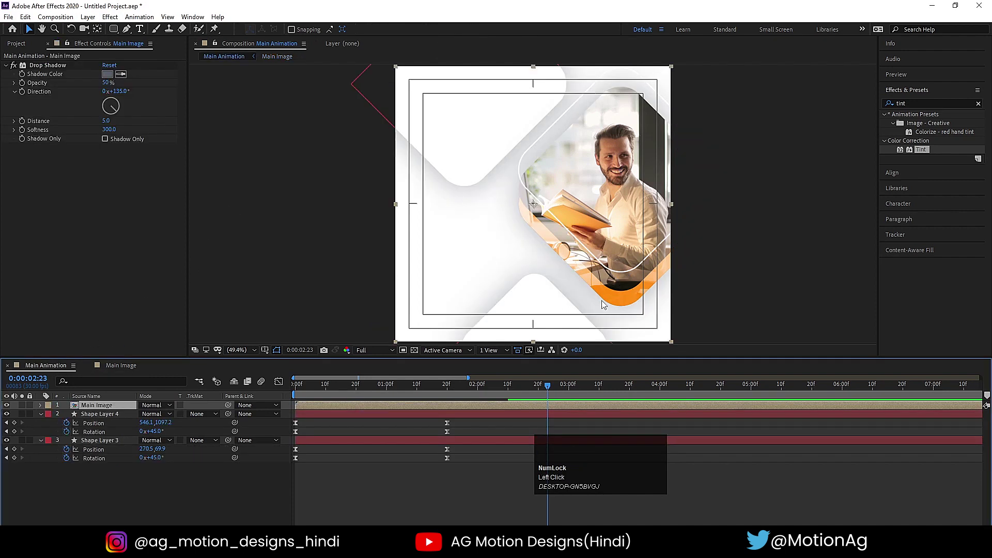
{"action": "left_click_drag", "start_coordinate": [562, 153], "coordinate": [572, 186]}
{"action": "left_click", "coordinate": [45, 366]}
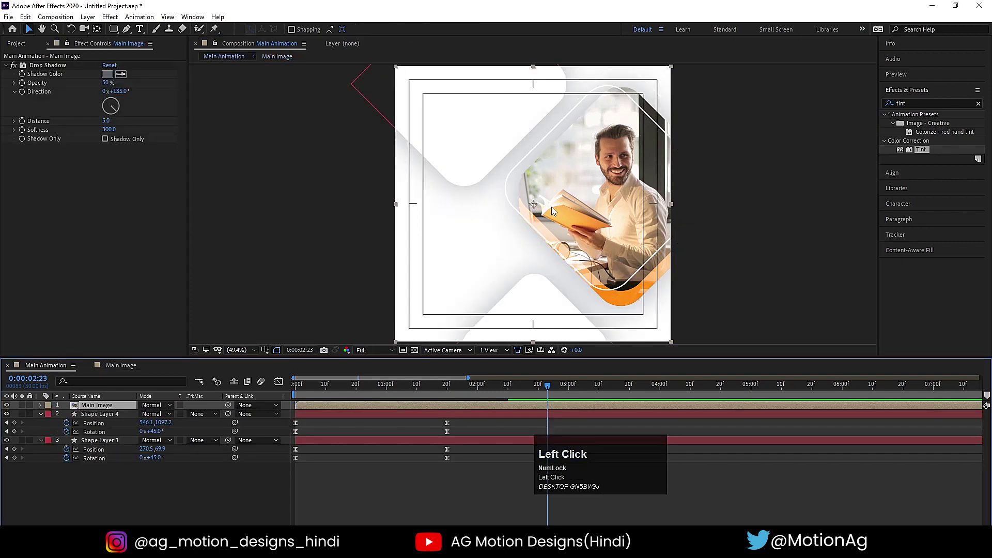
{"action": "left_click", "coordinate": [136, 367]}
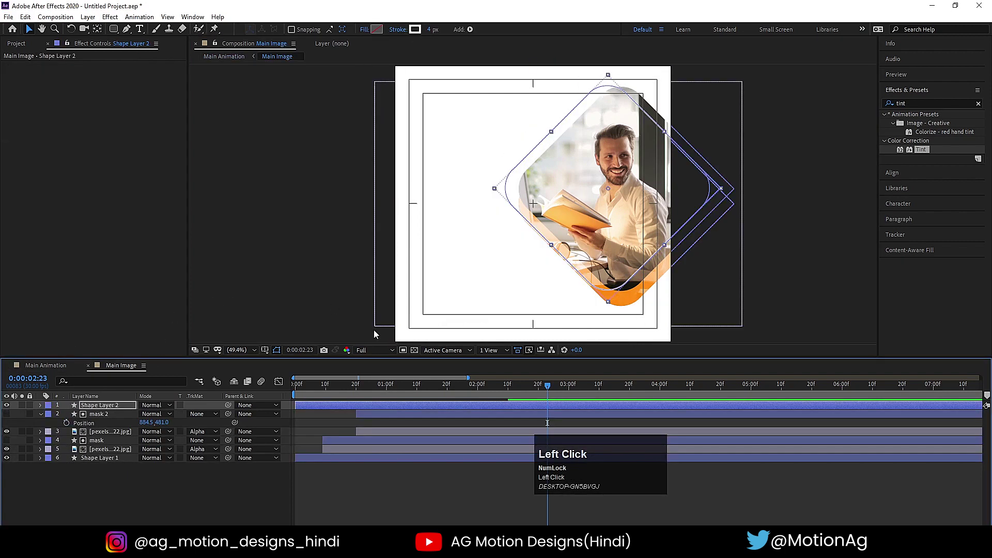
- Add Trim Paths to the contents of Shape Layer 2
{"action": "left_click", "coordinate": [109, 405]}
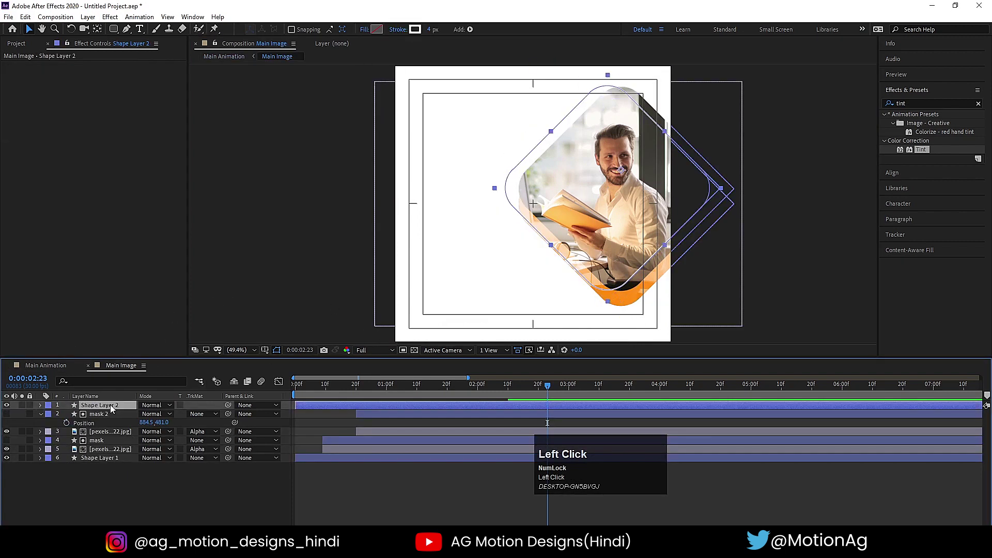
{"action": "left_click", "coordinate": [40, 406]}
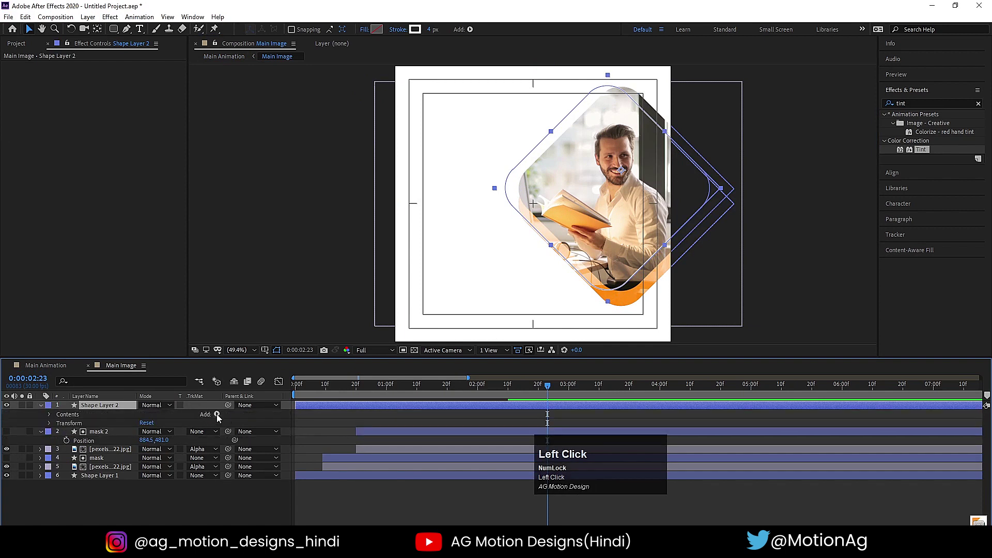
{"action": "left_click", "coordinate": [217, 414]}
{"action": "left_click", "coordinate": [266, 358]}
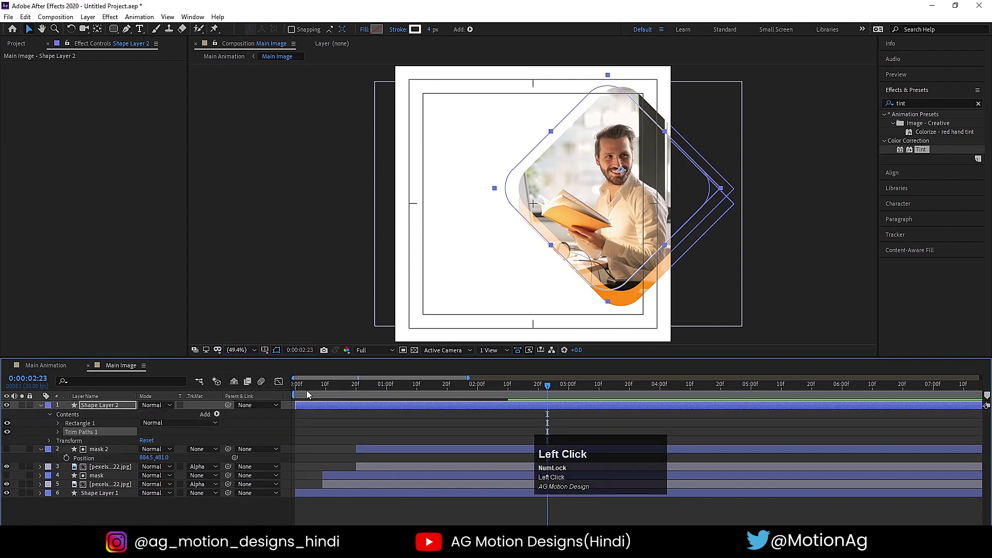
- Keyframe the Trim Paths End of Shape Layer 2 from 0% at the first frame to 90% at 1 second
{"action": "left_click_drag", "start_coordinate": [308, 395], "coordinate": [139, 397]}
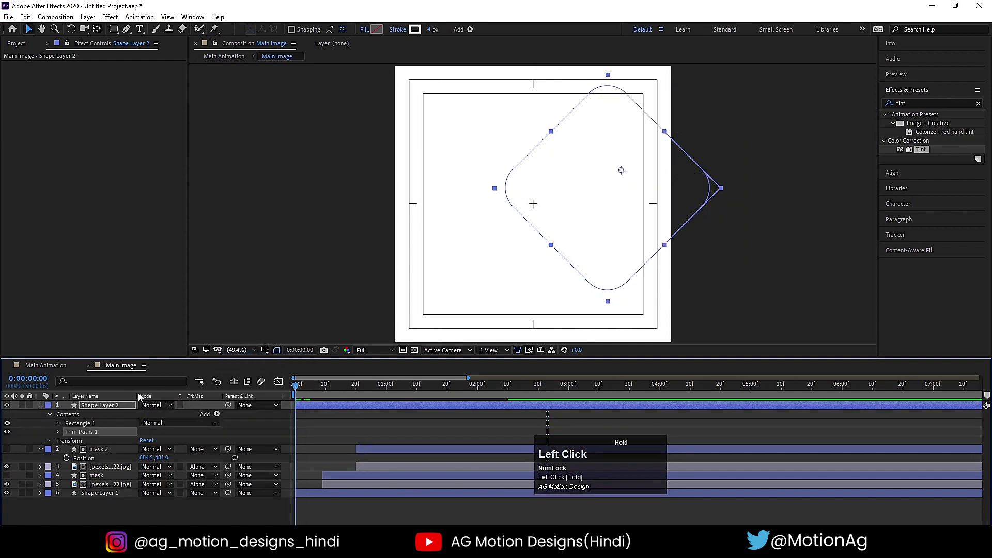
{"action": "left_click", "coordinate": [57, 432]}
{"action": "type", "text": "00"}
{"action": "key", "text": "Return"}
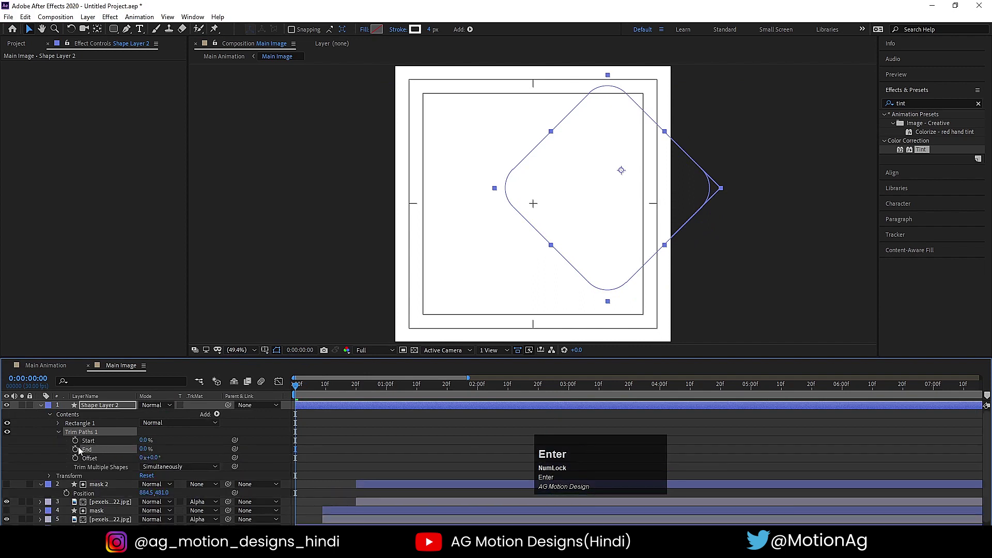
{"action": "left_click", "coordinate": [75, 450]}
{"action": "key", "text": "space"}
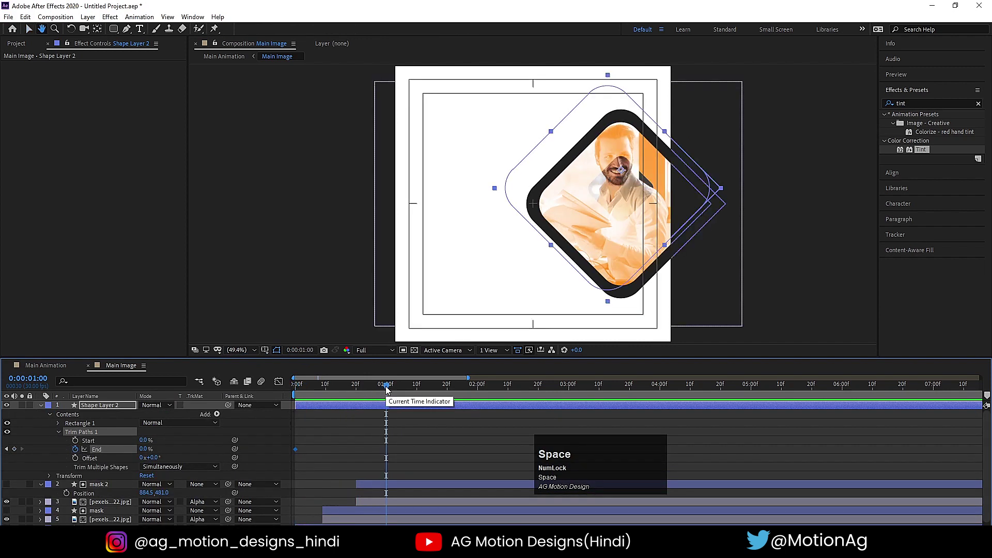
{"action": "left_click", "coordinate": [263, 438]}
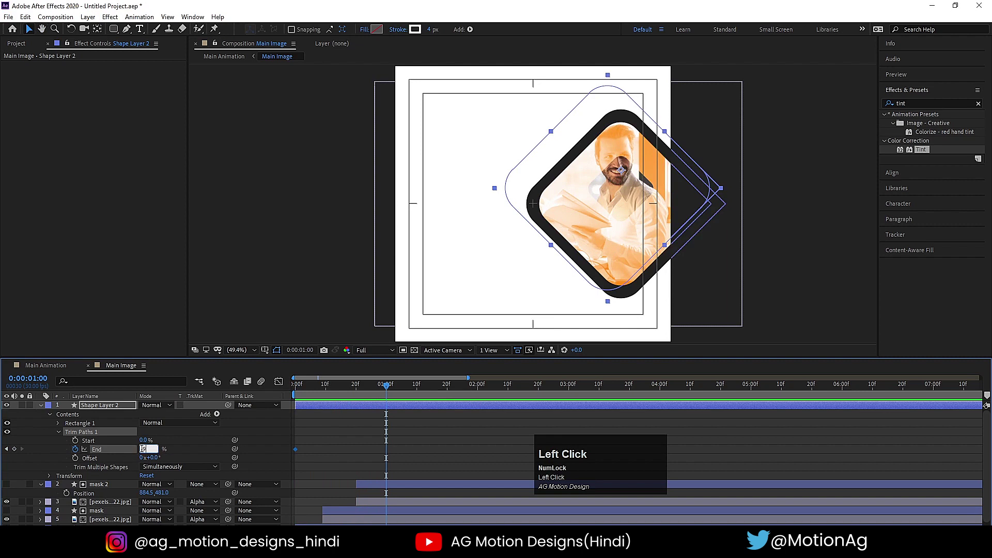
{"action": "type", "text": "90"}
{"action": "key", "text": "Return"}
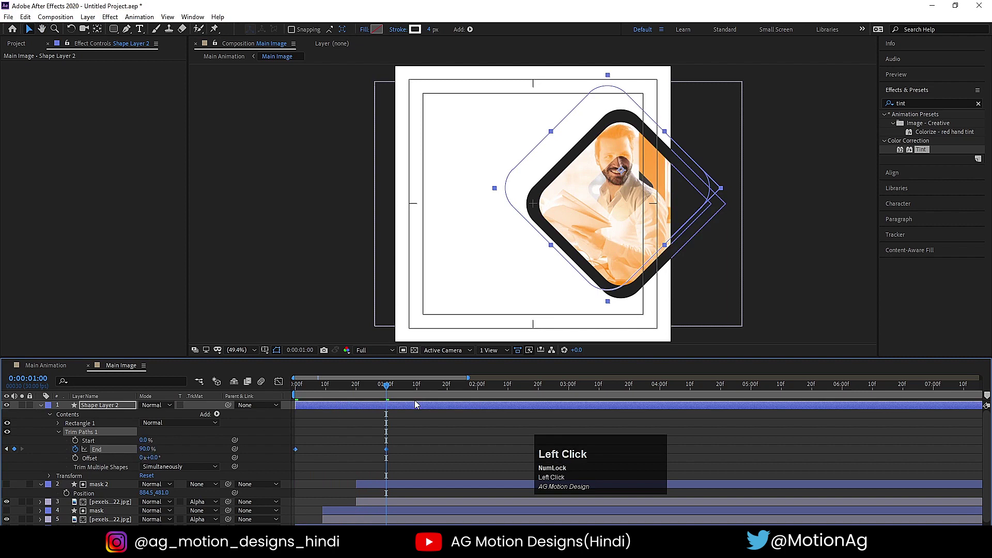
- Apply Easy Ease to both End keyframes, shape their speed curve into a sharp central peak and play back the animation
{"action": "key", "text": "F9"}
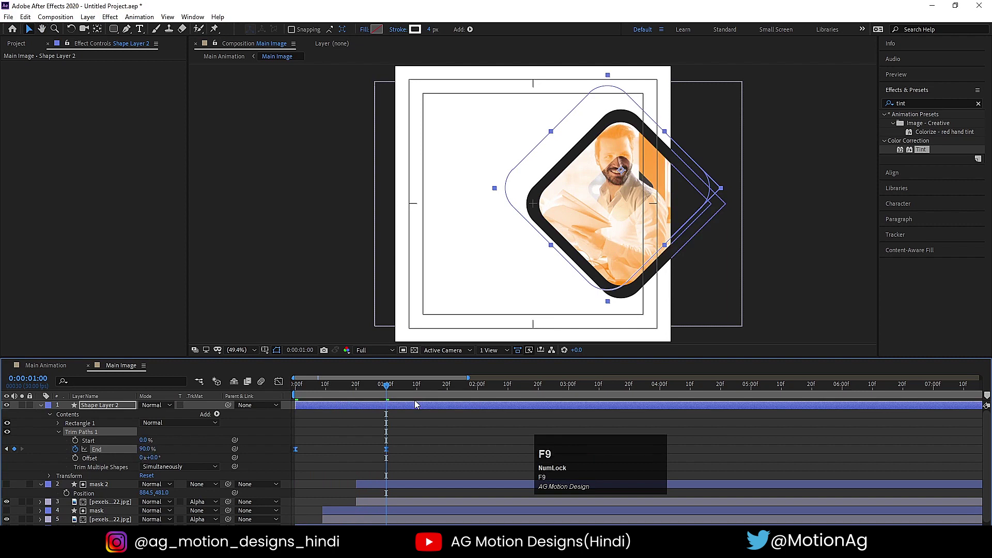
{"action": "left_click", "coordinate": [279, 383]}
{"action": "left_click_drag", "start_coordinate": [418, 460], "coordinate": [298, 506]}
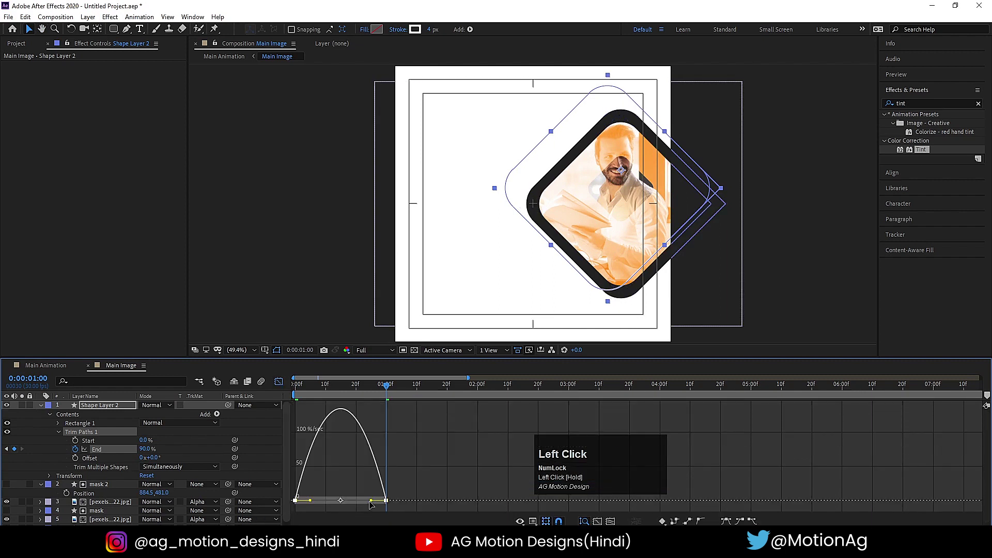
{"action": "left_click_drag", "start_coordinate": [371, 502], "coordinate": [336, 503]}
{"action": "left_click", "coordinate": [309, 394]}
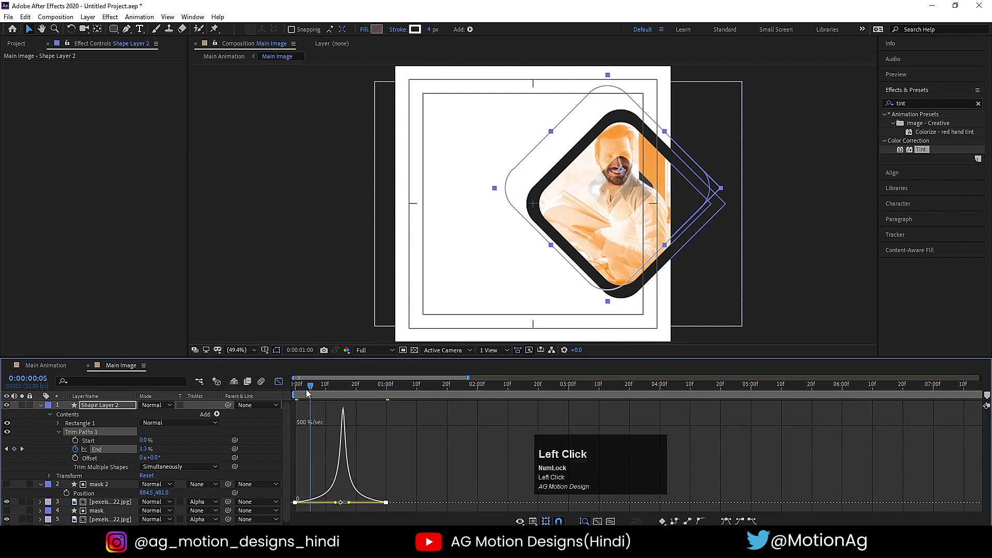
{"action": "left_click_drag", "start_coordinate": [310, 394], "coordinate": [295, 394]}
{"action": "left_click", "coordinate": [279, 382]}
{"action": "key", "text": "space"}
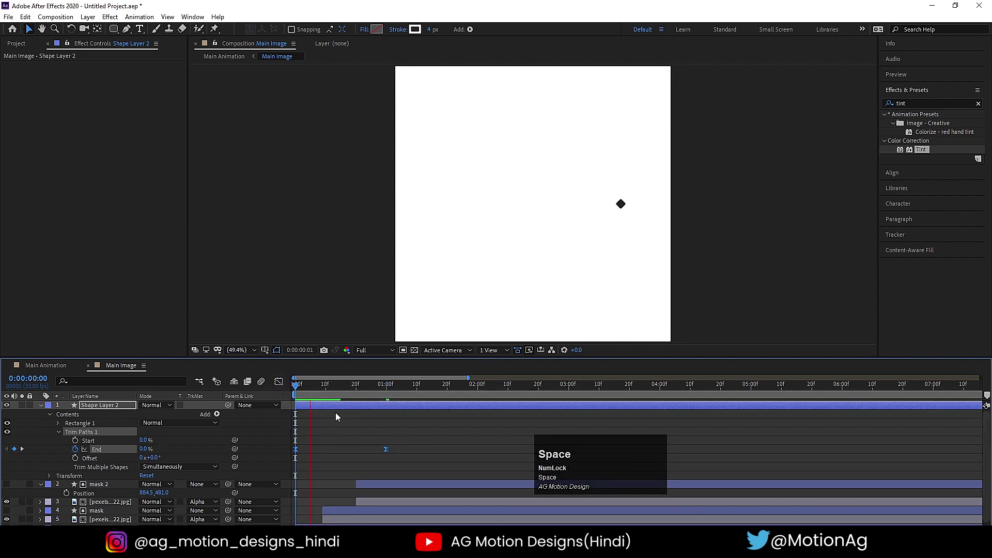
- Change the stroke colour of Shape Layer 2 to red (FF0000) and play back the outline animation from the first frame
{"action": "left_click", "coordinate": [415, 29]}
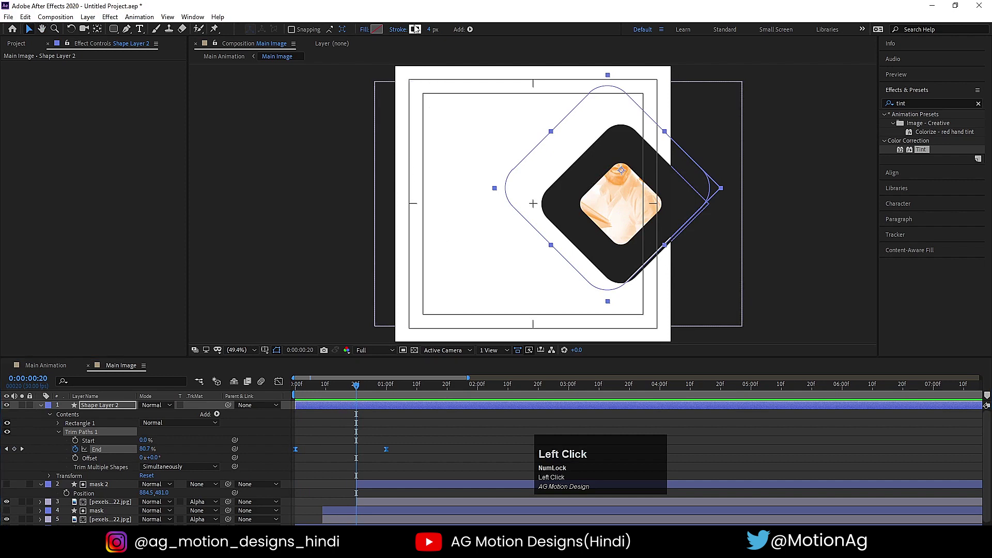
{"action": "left_click", "coordinate": [364, 251]}
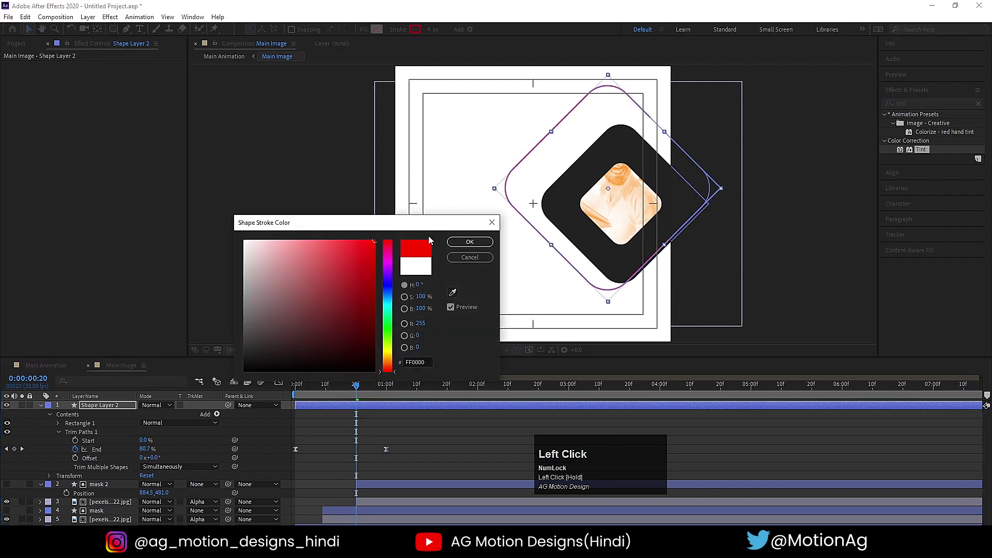
{"action": "left_click", "coordinate": [470, 242]}
{"action": "key", "text": "space"}
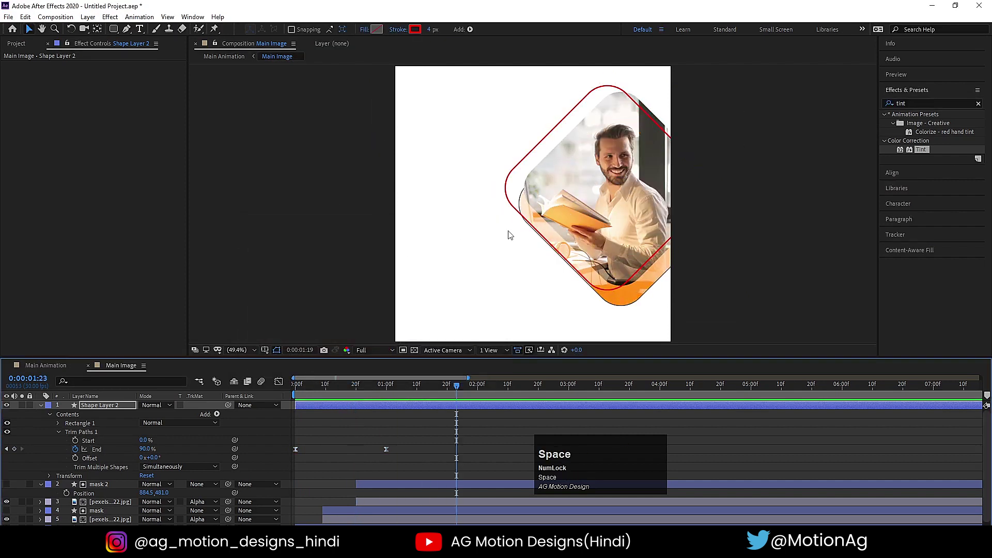
{"action": "key", "text": "space"}
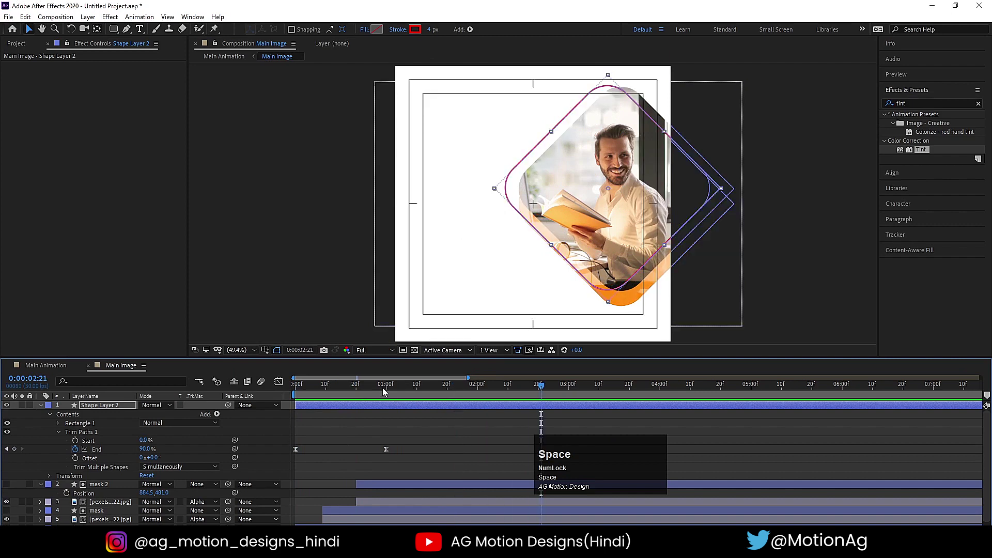
{"action": "left_click", "coordinate": [297, 387]}
{"action": "key", "text": "space"}
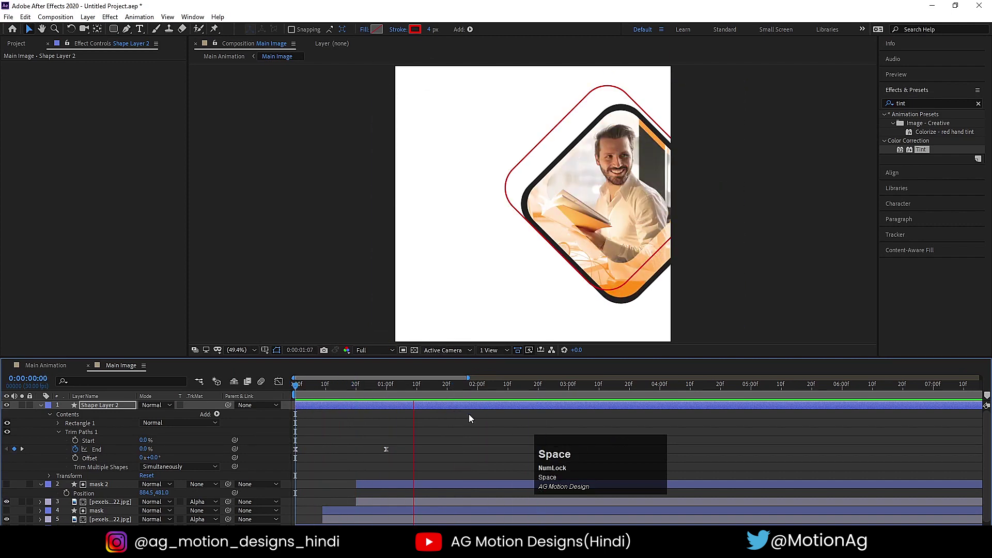
- Add the expression time*60 to the Trim Paths Offset of Shape Layer 2 and play back the result
{"action": "left_click", "coordinate": [465, 423]}
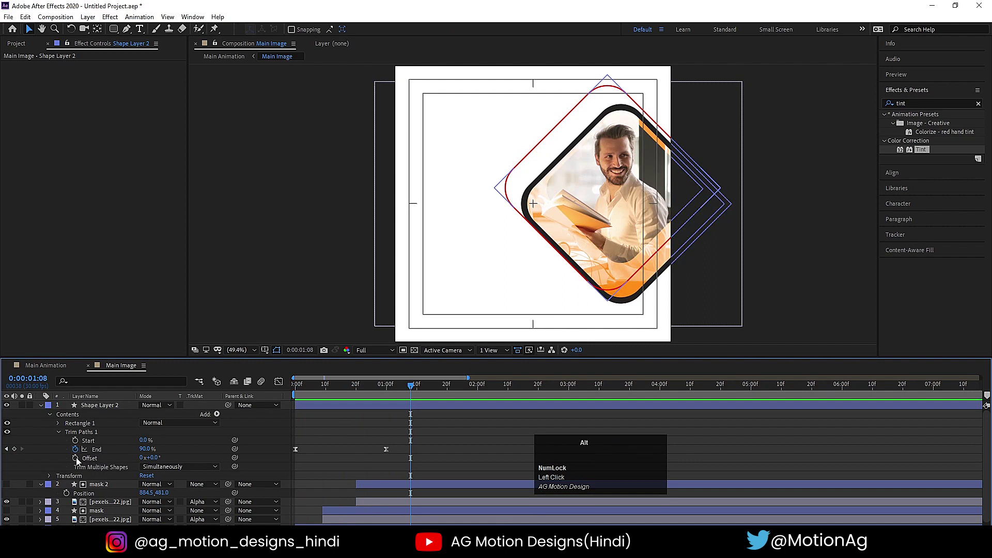
{"action": "left_click", "coordinate": [76, 459], "text": "alt"}
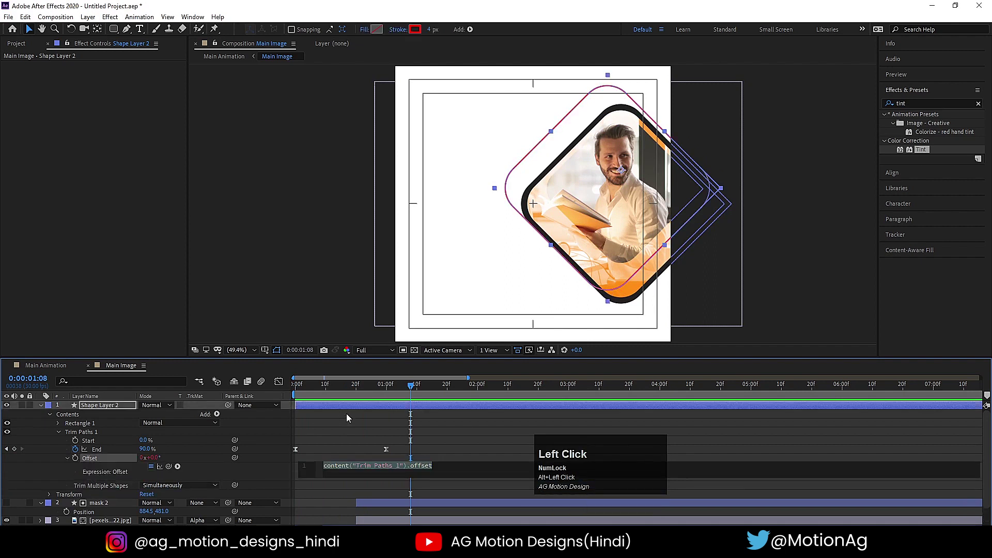
{"action": "type", "text": "time*"}
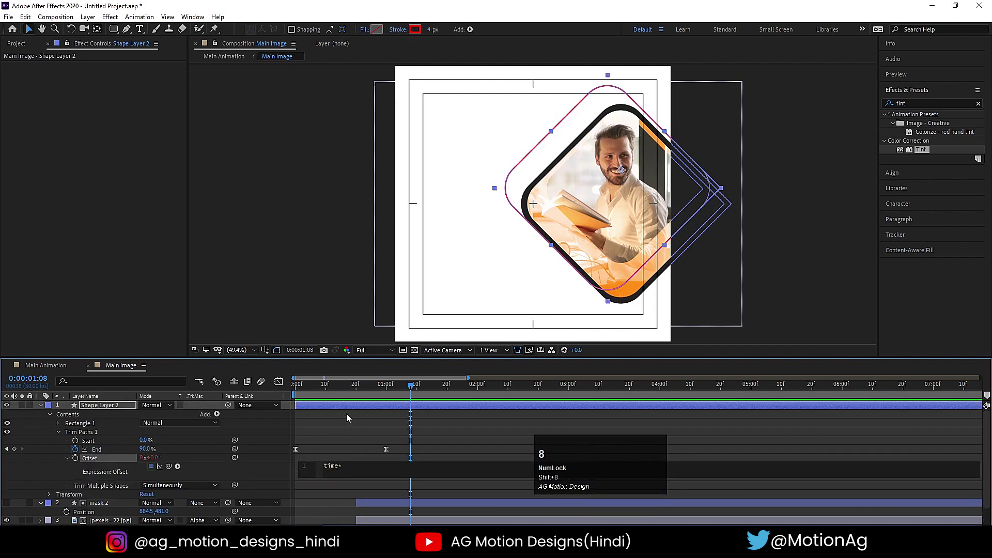
{"action": "type", "text": "60"}
{"action": "left_click", "coordinate": [377, 421]}
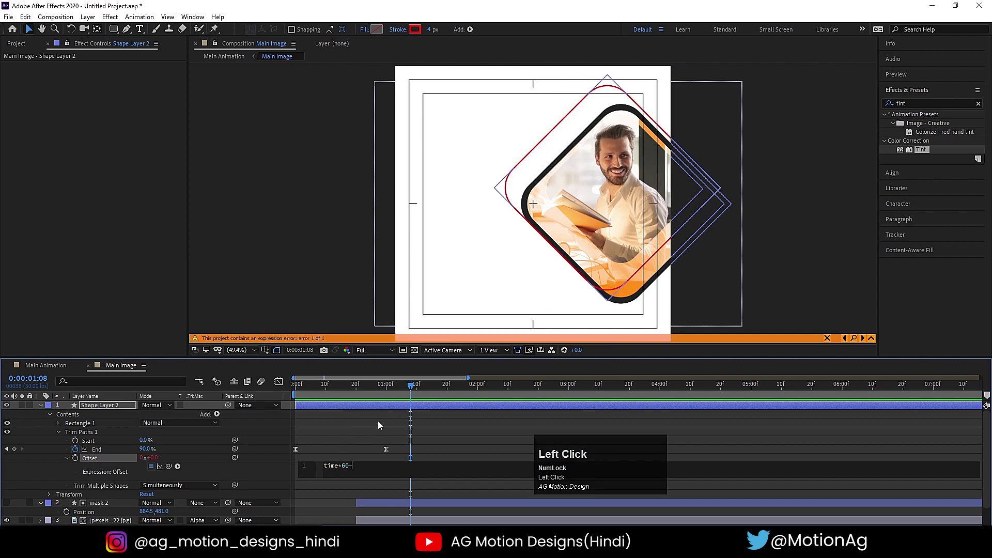
{"action": "key", "text": "space"}
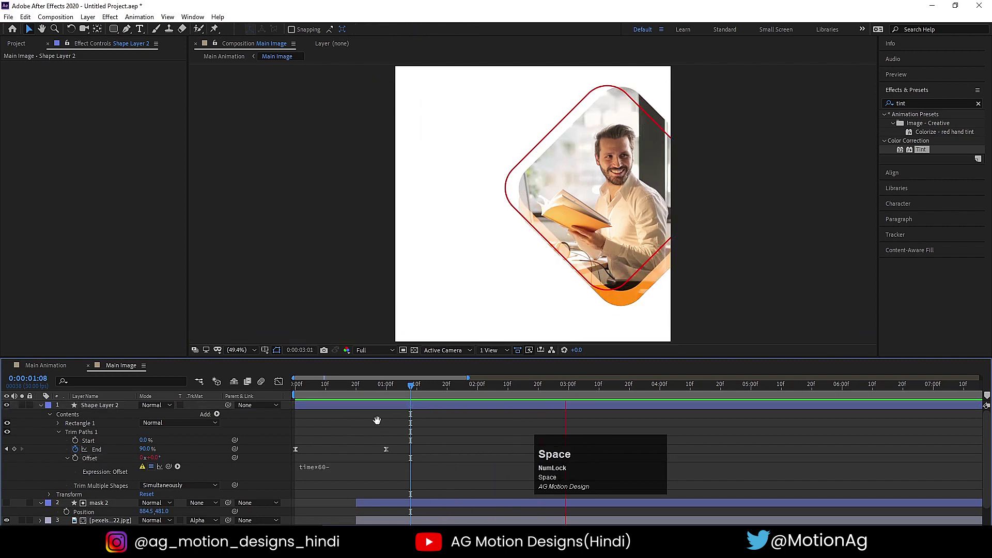
{"action": "left_click", "coordinate": [339, 467]}
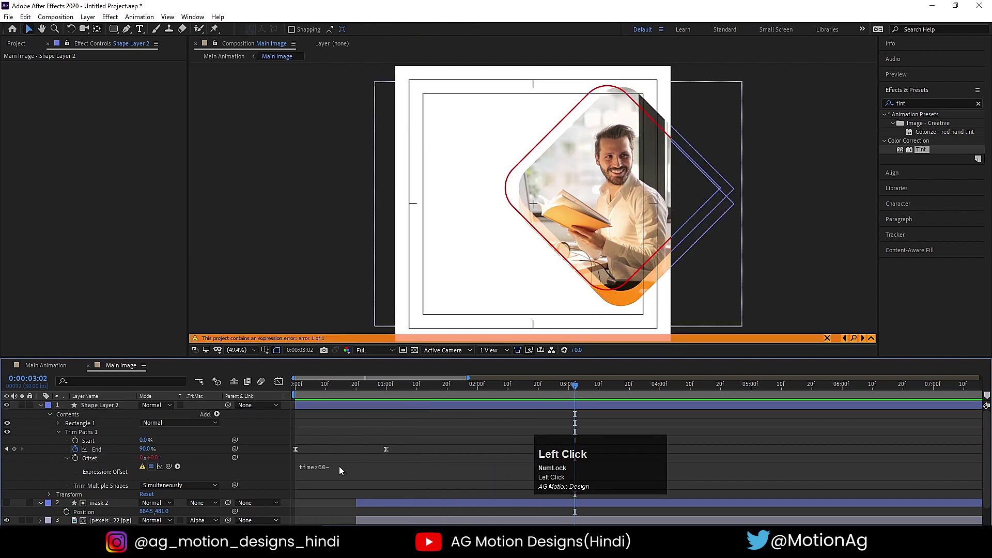
{"action": "left_click", "coordinate": [349, 437]}
{"action": "key", "text": "space"}
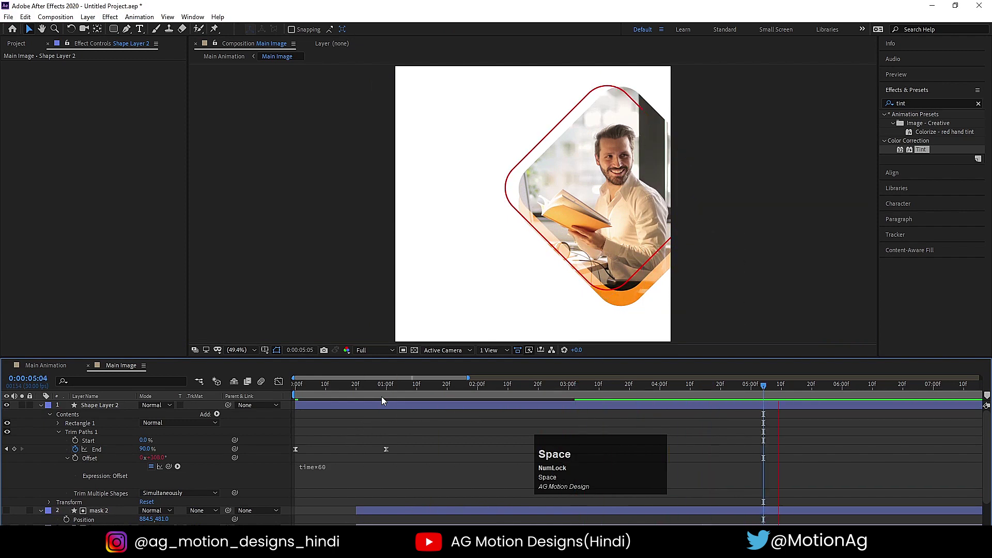
- Set a Rotation keyframe of 45° at the first frame of Shape Layer 2 and play back the composition
{"action": "left_click_drag", "start_coordinate": [382, 386], "coordinate": [129, 386]}
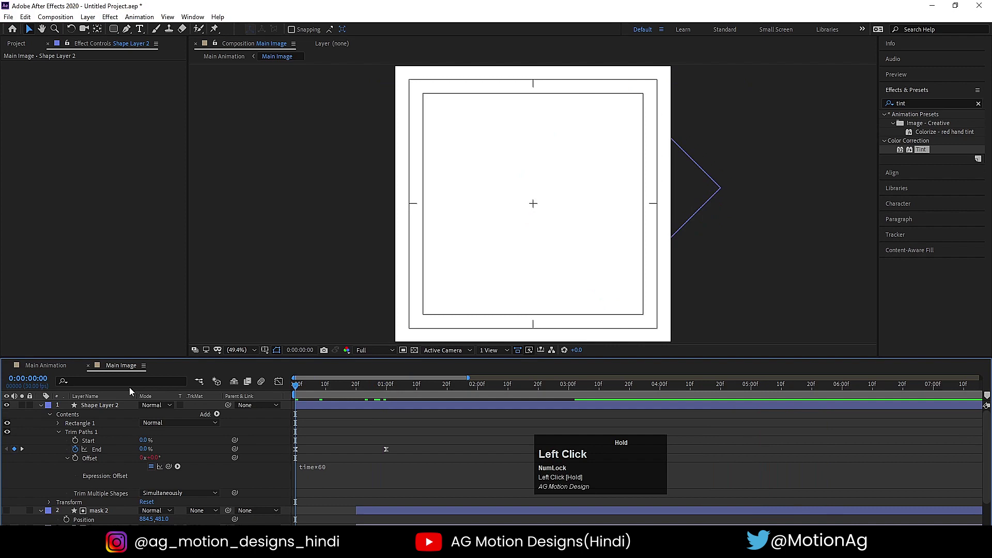
{"action": "left_click", "coordinate": [91, 405]}
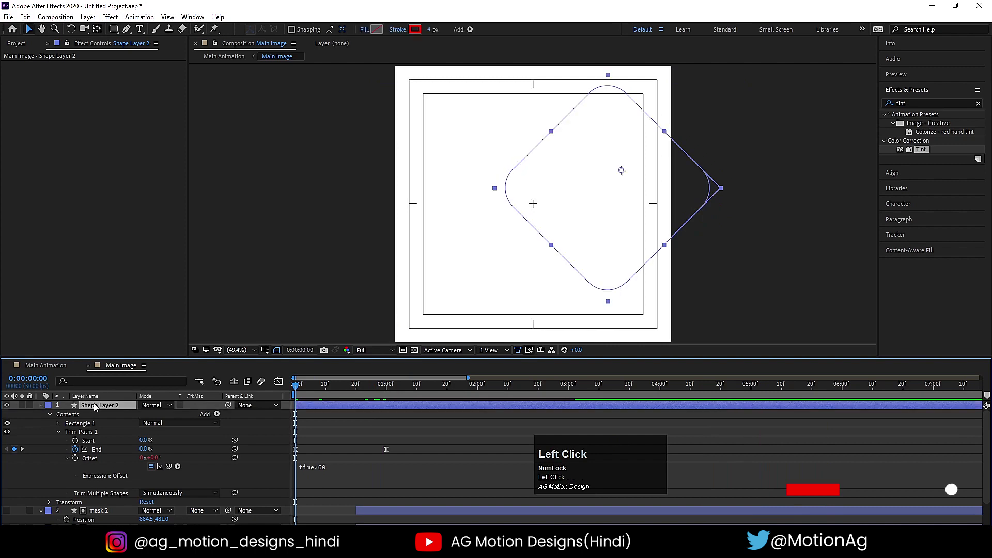
{"action": "key", "text": "r"}
{"action": "left_click", "coordinate": [66, 414]}
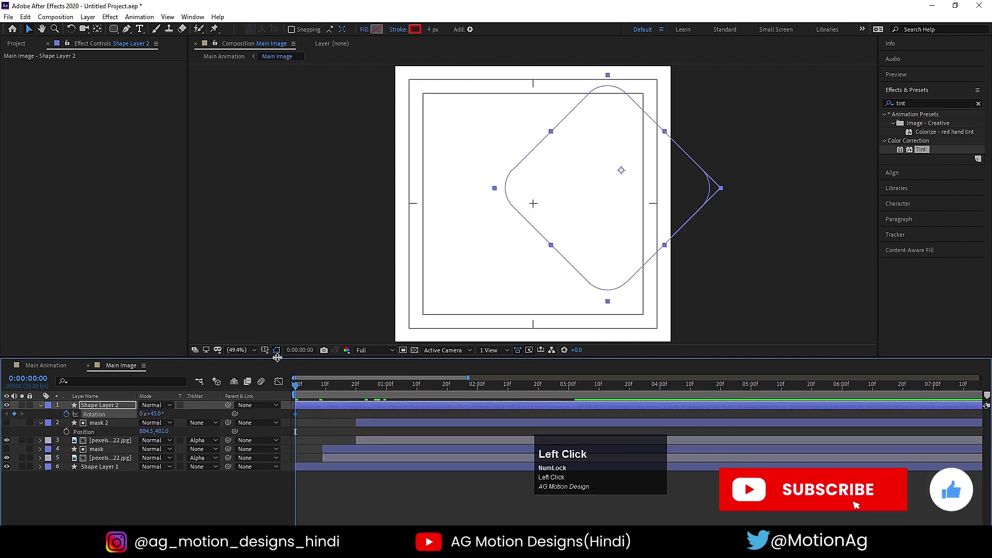
{"action": "key", "text": "space"}
{"action": "left_click", "coordinate": [156, 414]}
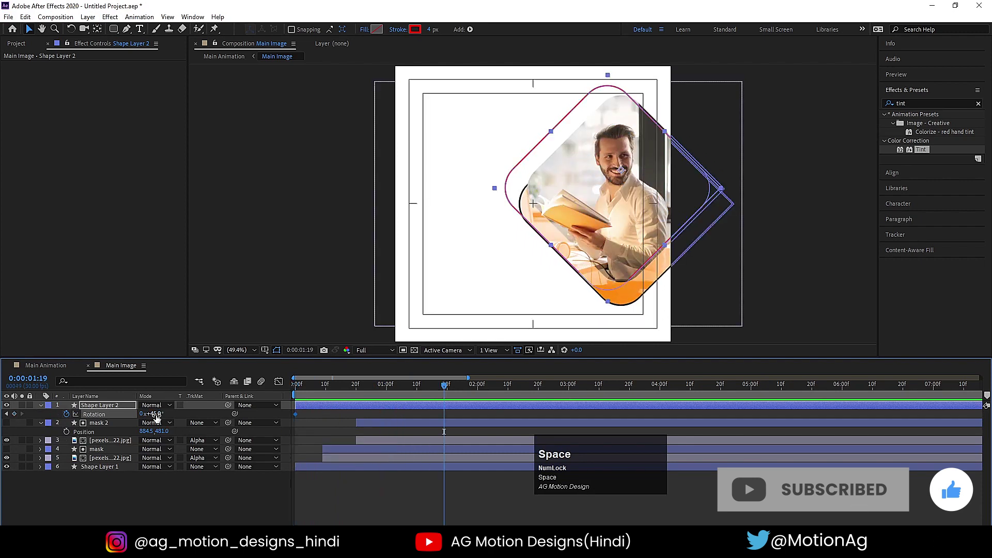
- Centre the anchor point of Shape Layer 2 in its diamond outline
{"action": "left_click", "coordinate": [119, 407]}
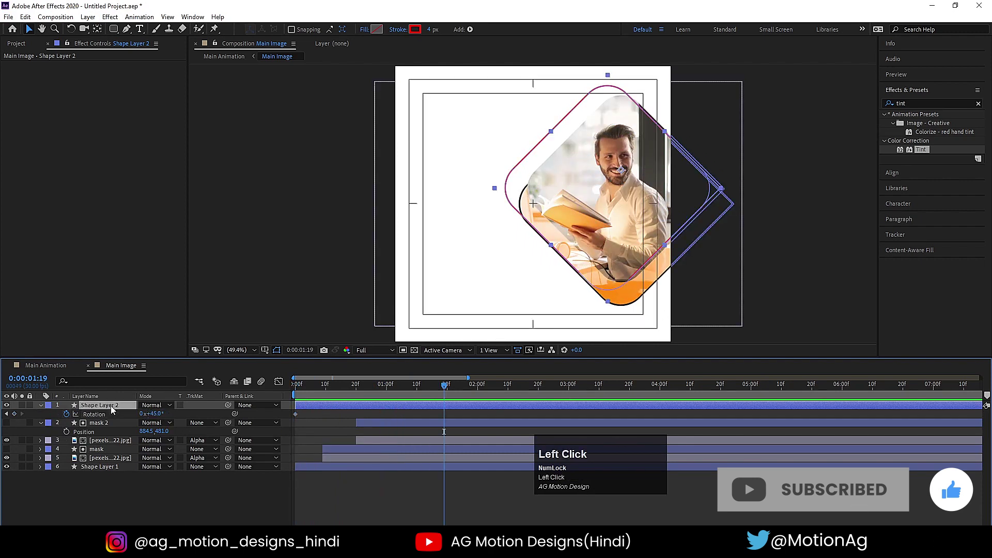
{"action": "key", "text": "ctrl+alt+Home"}
{"action": "key", "text": "space"}
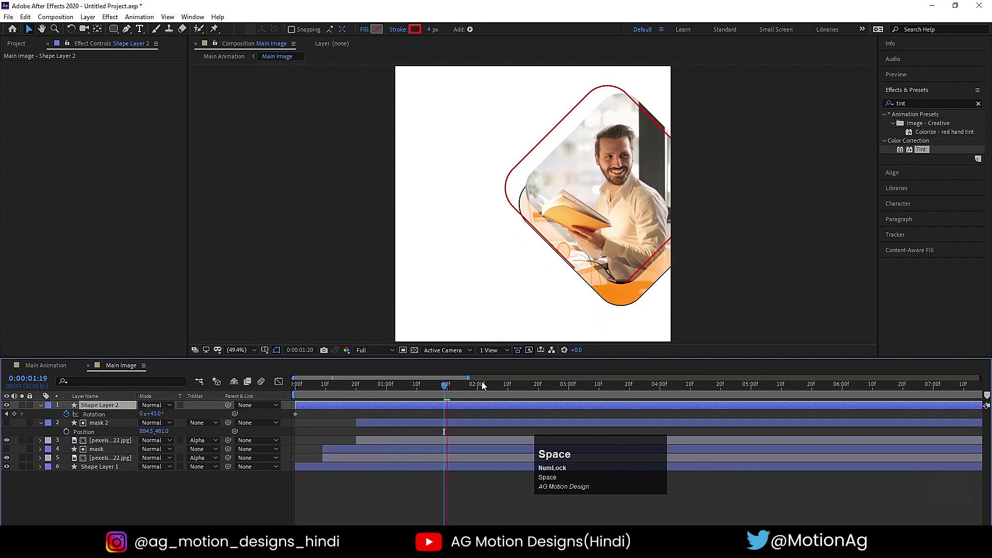
{"action": "key", "text": "space"}
- Add a second Rotation keyframe of 52° to Shape Layer 2, move it to about 6 seconds and play back the slow rotation
{"action": "left_click", "coordinate": [151, 415]}
{"action": "left_click_drag", "start_coordinate": [151, 414], "coordinate": [156, 417]}
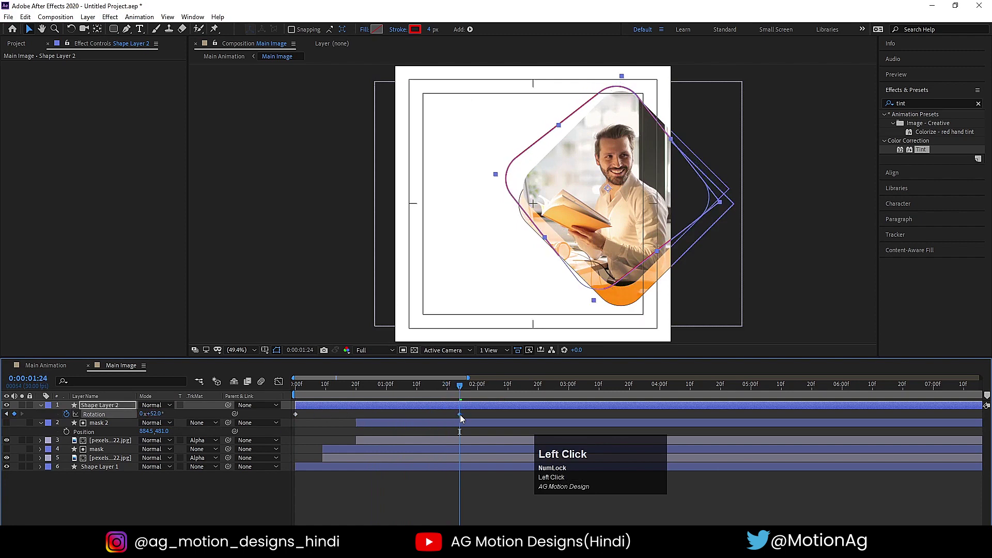
{"action": "left_click_drag", "start_coordinate": [460, 415], "coordinate": [858, 420]}
{"action": "key", "text": "minus"}
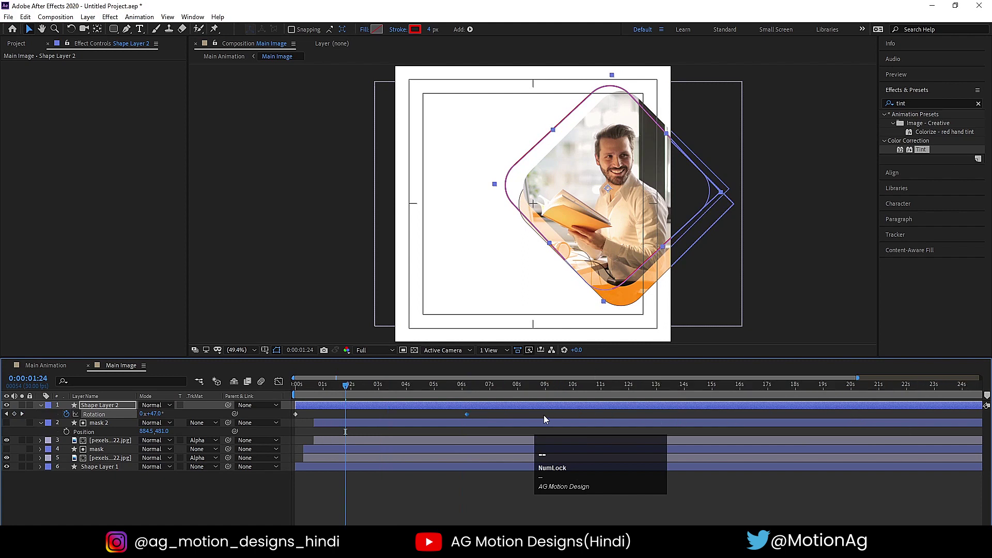
{"action": "key", "text": "space"}
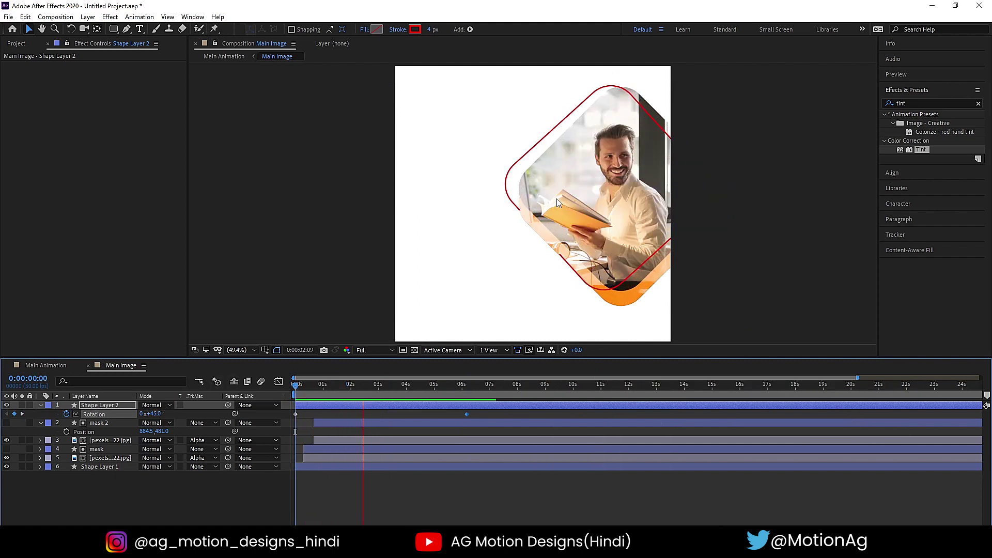
{"action": "key", "text": "space"}
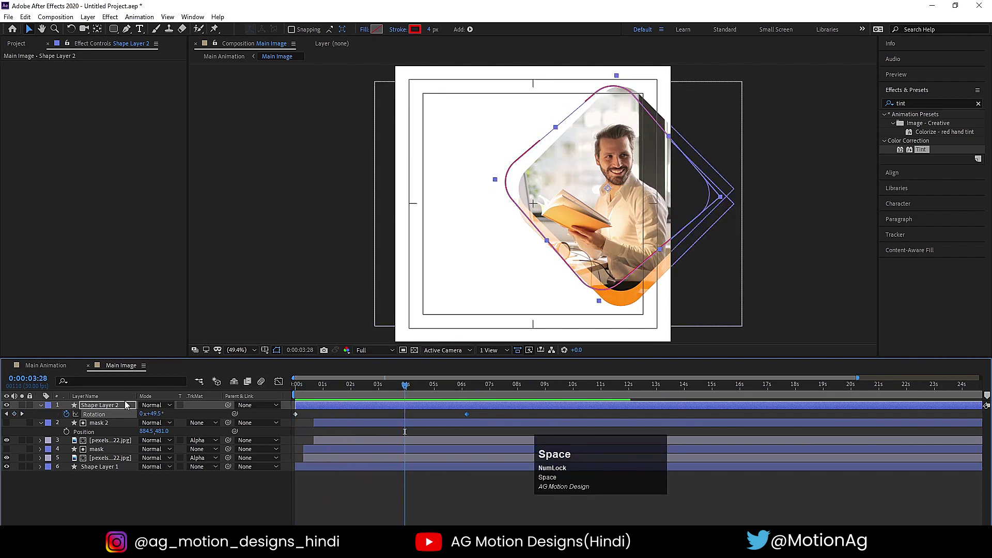
- Set the stroke colour of Shape Layer 2 to white
{"action": "left_click", "coordinate": [114, 408]}
{"action": "left_click", "coordinate": [415, 29]}
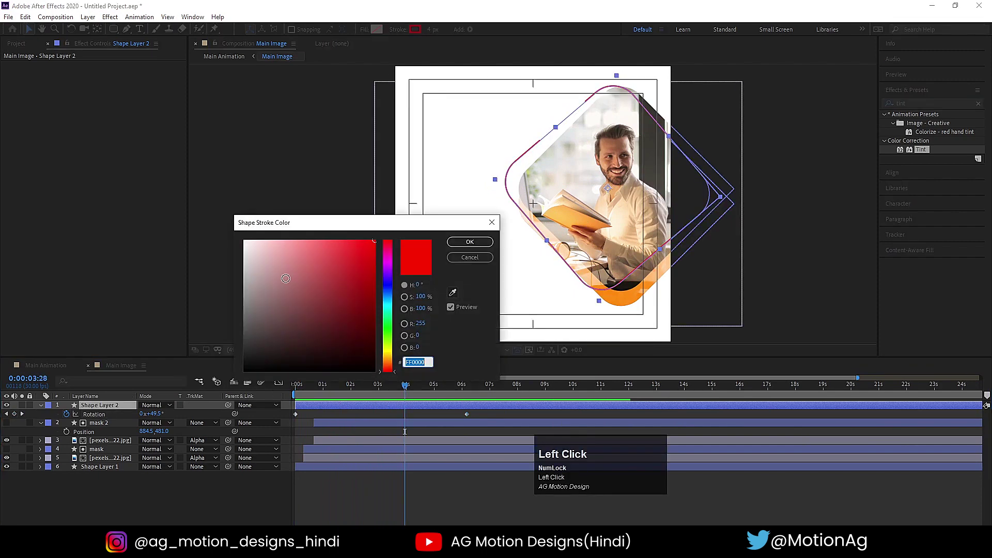
{"action": "left_click", "coordinate": [244, 240]}
{"action": "key", "text": "Return"}
- Play back the Main Animation composition and the Main Image composition from the start to check the outline and photo reveal
{"action": "left_click", "coordinate": [46, 366]}
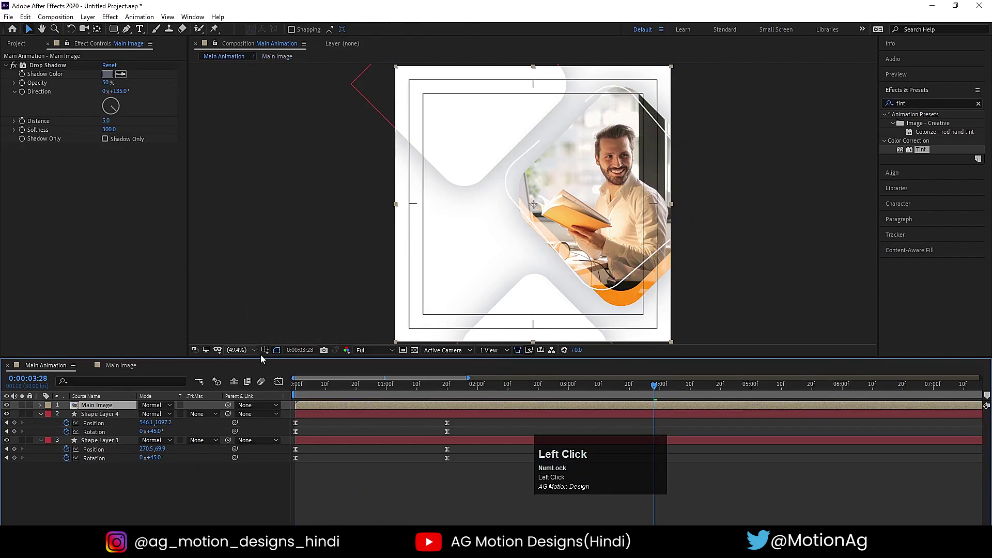
{"action": "key", "text": "space"}
{"action": "left_click", "coordinate": [293, 388]}
{"action": "key", "text": "space"}
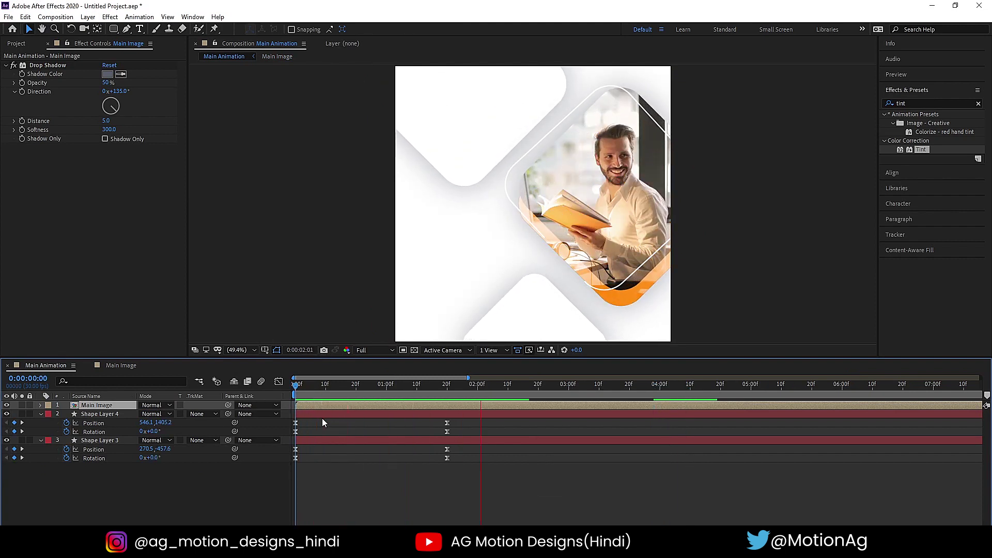
{"action": "key", "text": "space"}
{"action": "left_click", "coordinate": [128, 367]}
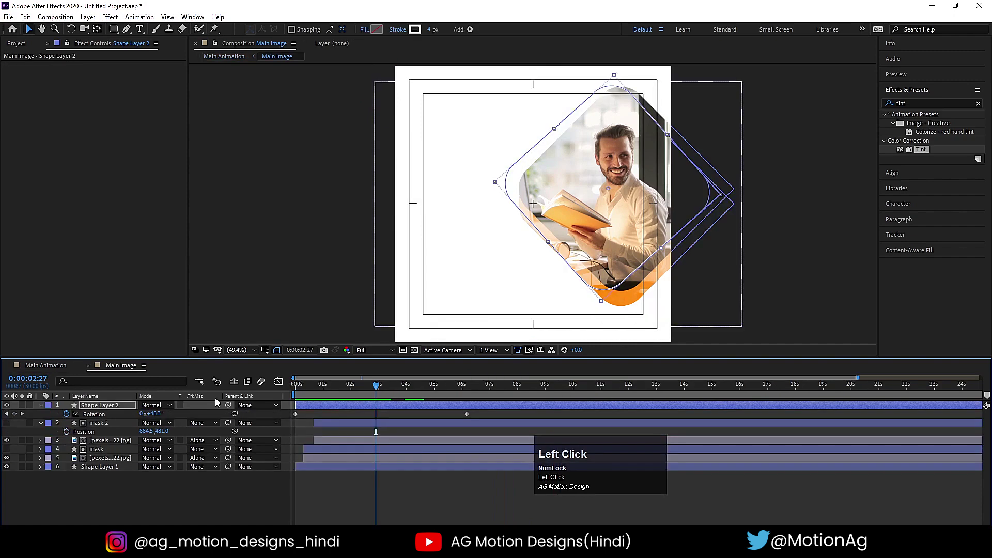
{"action": "left_click", "coordinate": [293, 392]}
{"action": "key", "text": "space"}
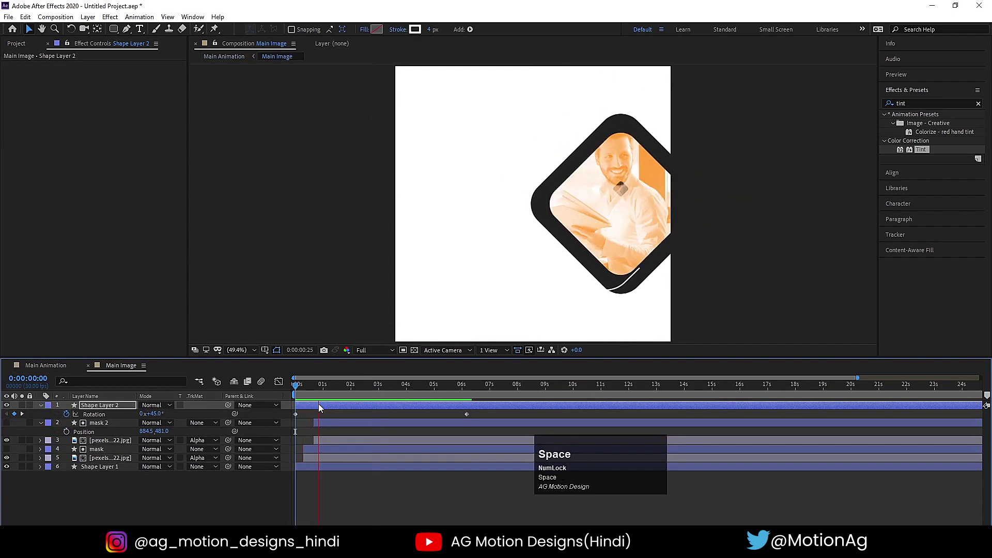
- Add a null object to the Main Image composition
{"action": "left_click", "coordinate": [98, 459]}
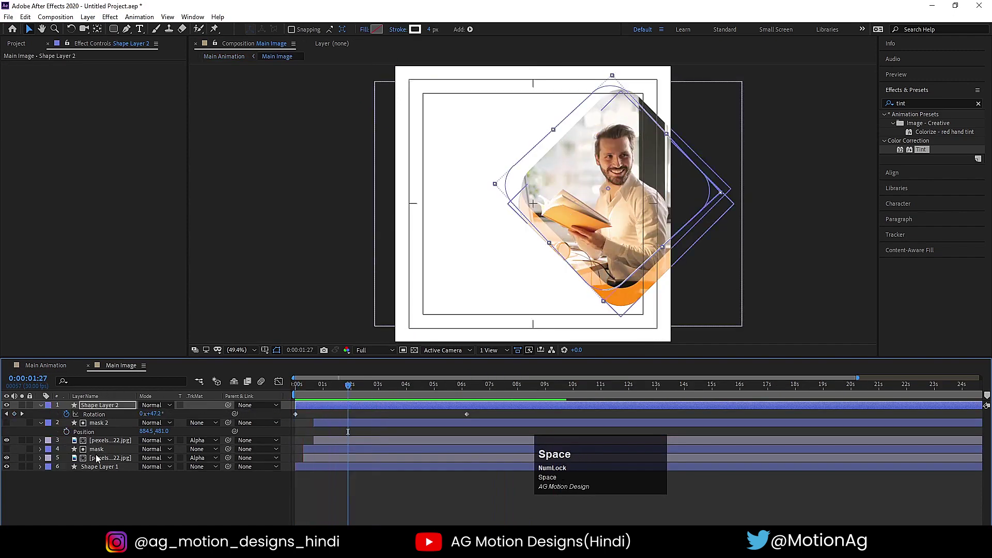
{"action": "left_click", "coordinate": [196, 494]}
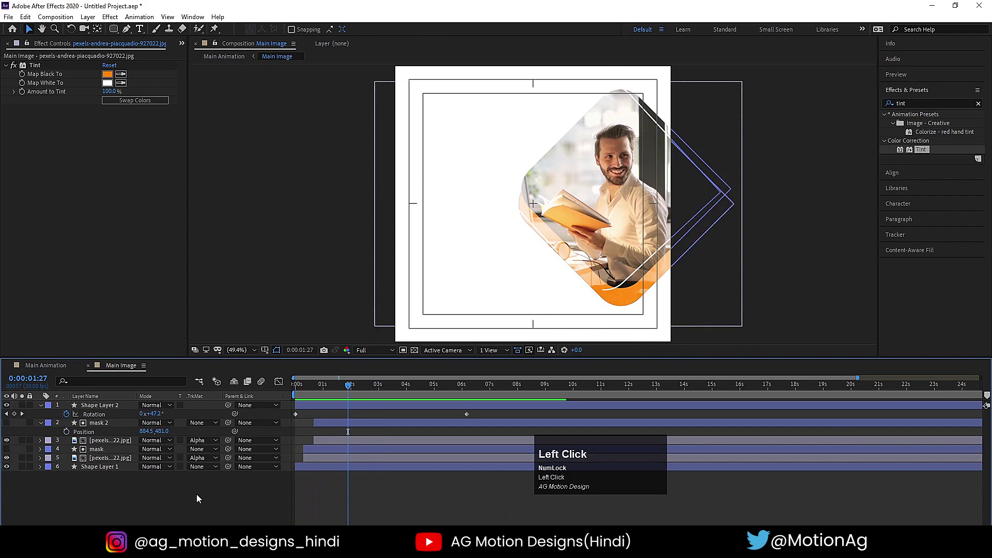
{"action": "right_click", "coordinate": [196, 494]}
{"action": "mouse_move", "coordinate": [233, 384]}
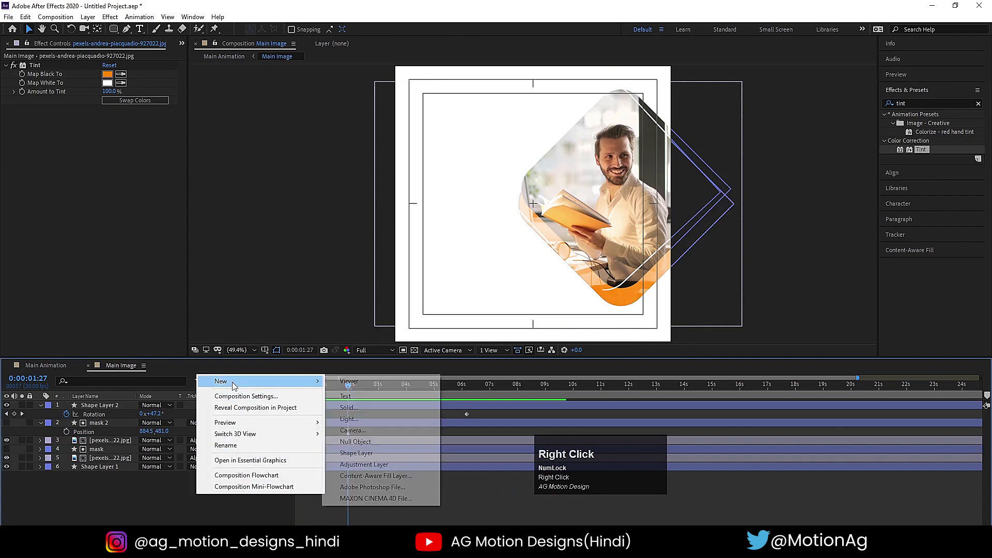
{"action": "left_click", "coordinate": [95, 491]}
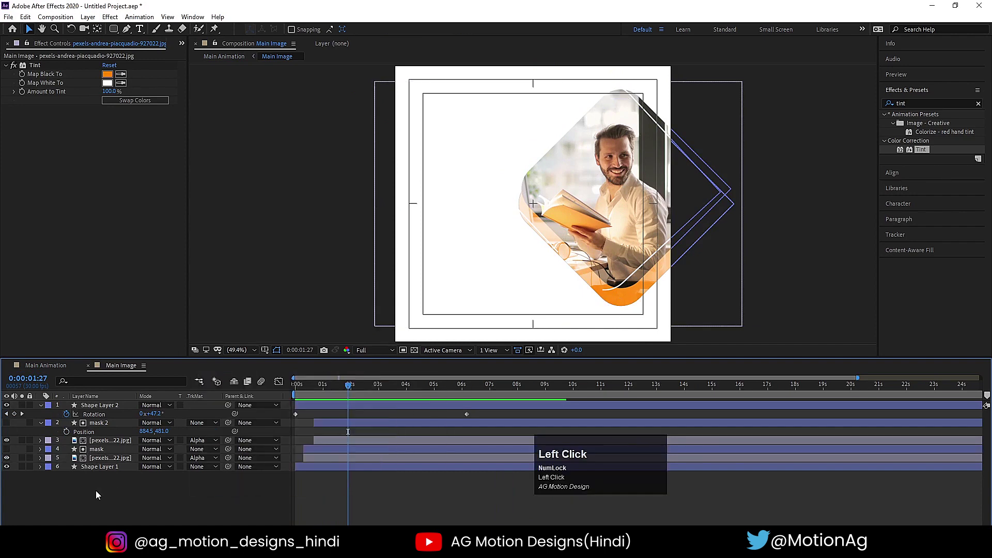
{"action": "right_click", "coordinate": [95, 491]}
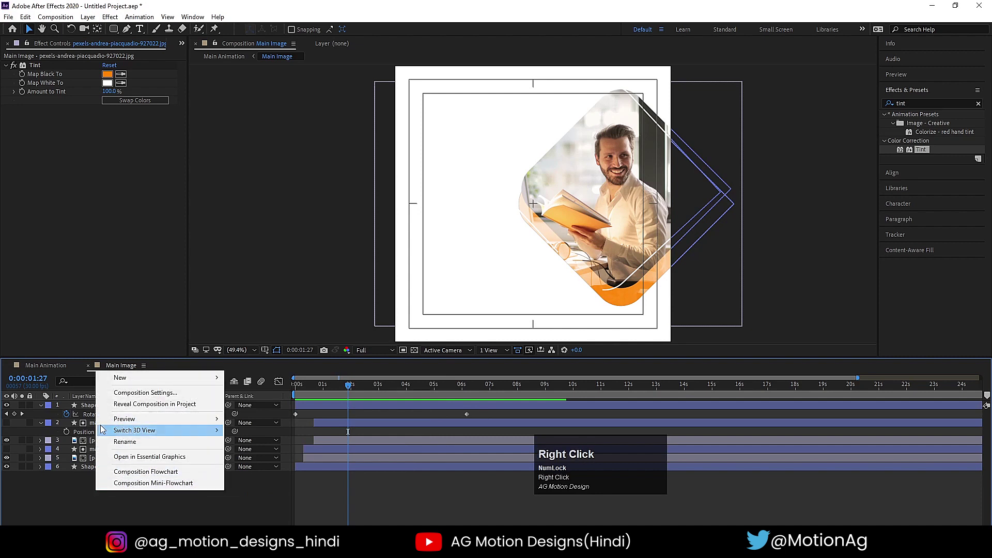
{"action": "mouse_move", "coordinate": [119, 386]}
{"action": "left_click", "coordinate": [274, 436]}
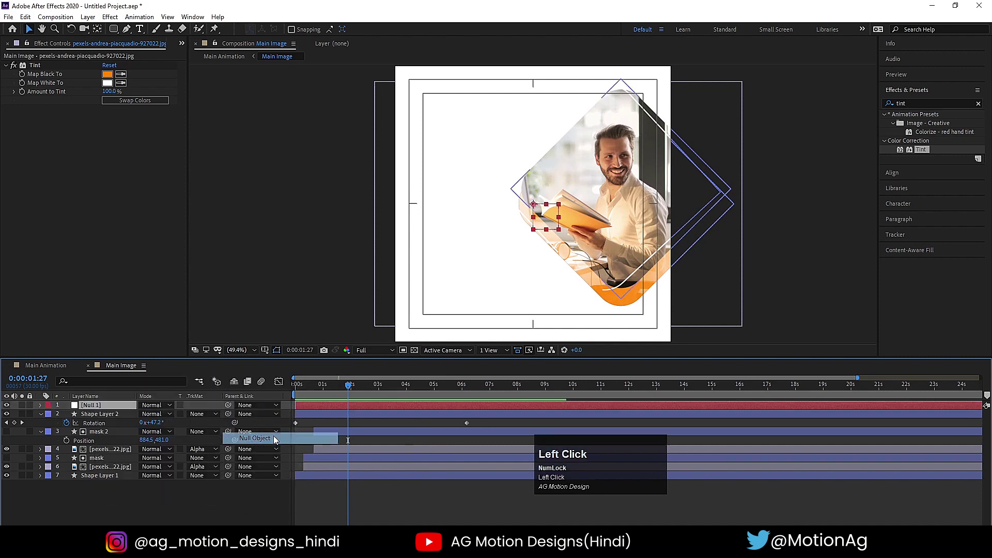
- Parent both photo layers to the null object and show the null's Scale property
{"action": "left_click", "coordinate": [105, 450]}
{"action": "left_click", "coordinate": [101, 467], "text": "ctrl"}
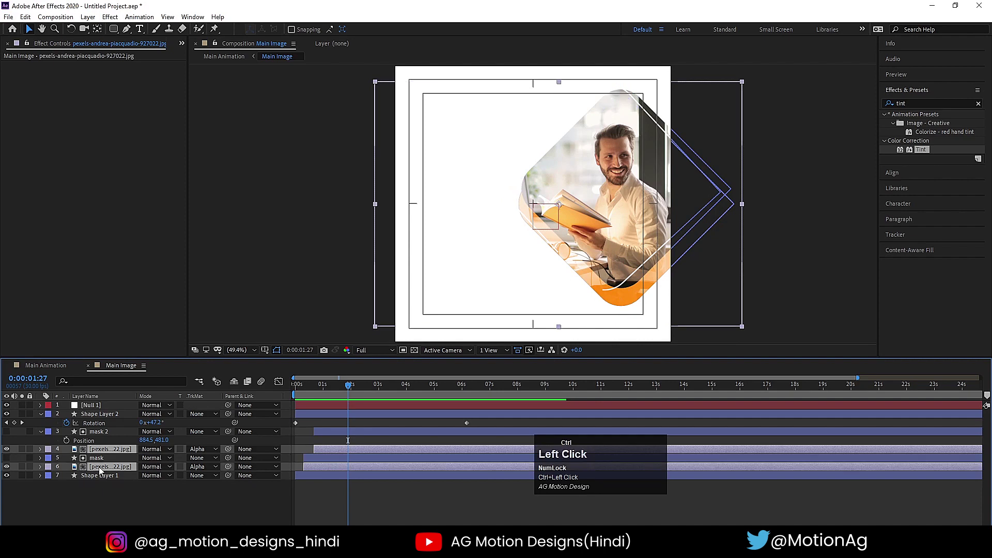
{"action": "left_click_drag", "start_coordinate": [229, 451], "coordinate": [98, 402]}
{"action": "left_click", "coordinate": [98, 402]}
{"action": "key", "text": "s"}
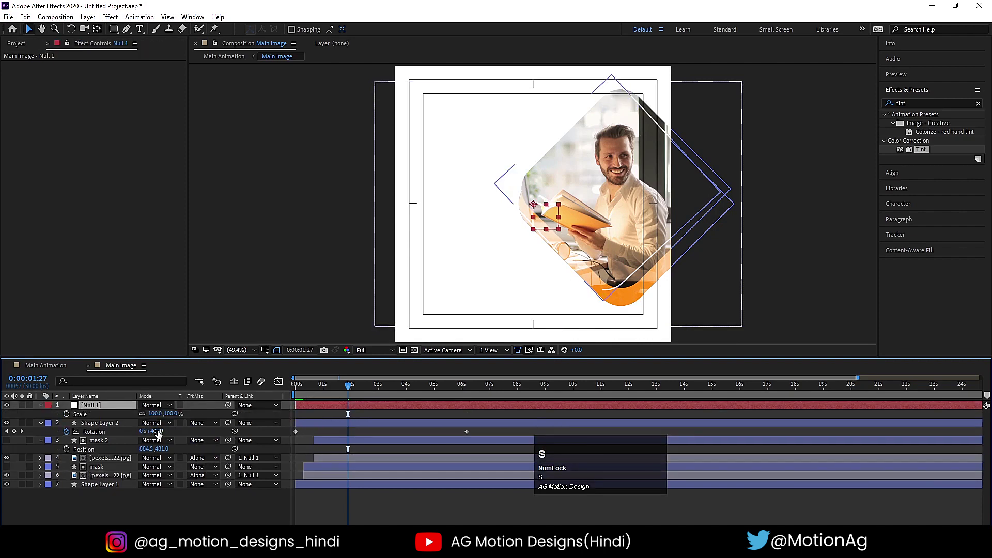
- Animate the null's Scale from 100% at the start to 105% at 0:00:06:05, and preview the photo's zoom
{"action": "left_click", "coordinate": [296, 385]}
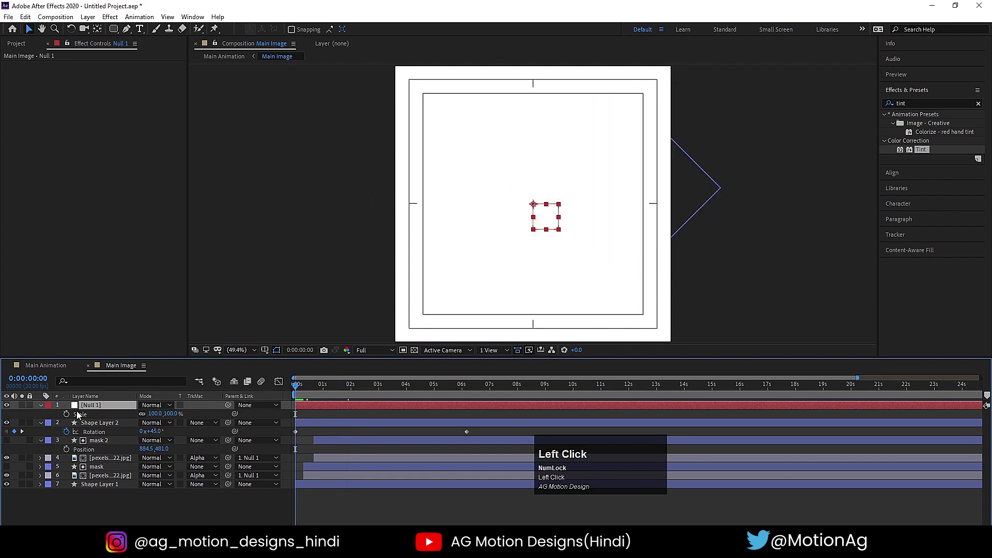
{"action": "left_click", "coordinate": [67, 414]}
{"action": "left_click_drag", "start_coordinate": [387, 388], "coordinate": [467, 389]}
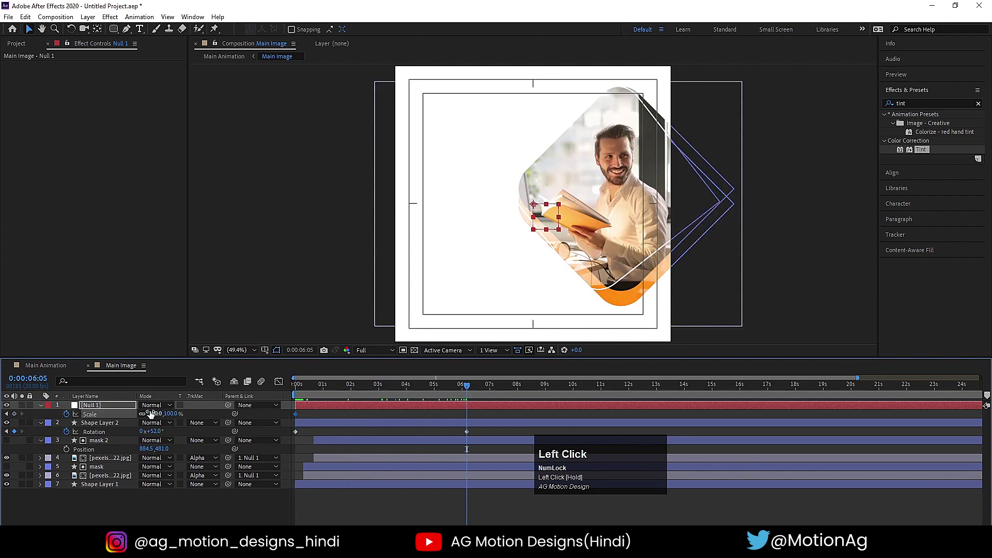
{"action": "key", "text": "Return"}
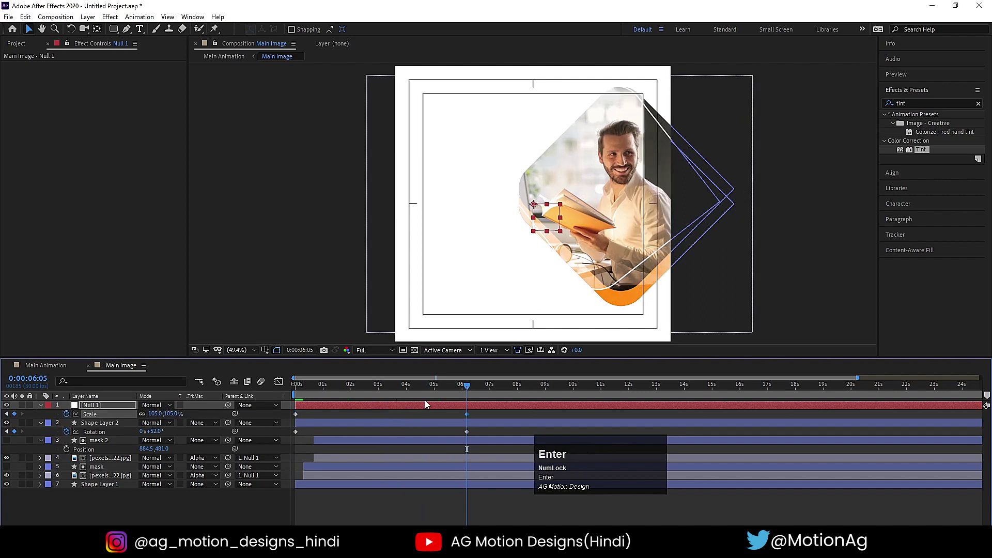
{"action": "left_click_drag", "start_coordinate": [434, 386], "coordinate": [296, 386]}
{"action": "key", "text": "space"}
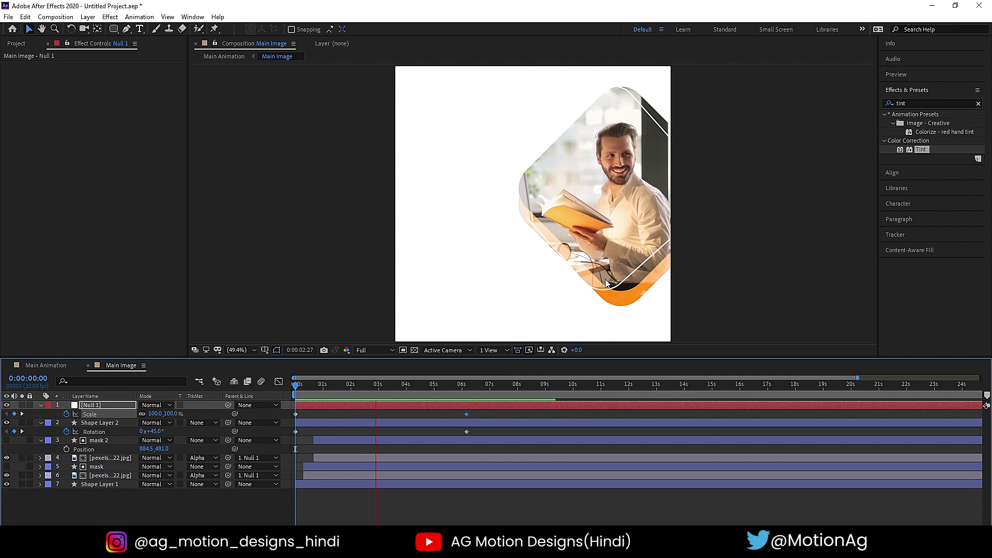
{"action": "key", "text": "space"}
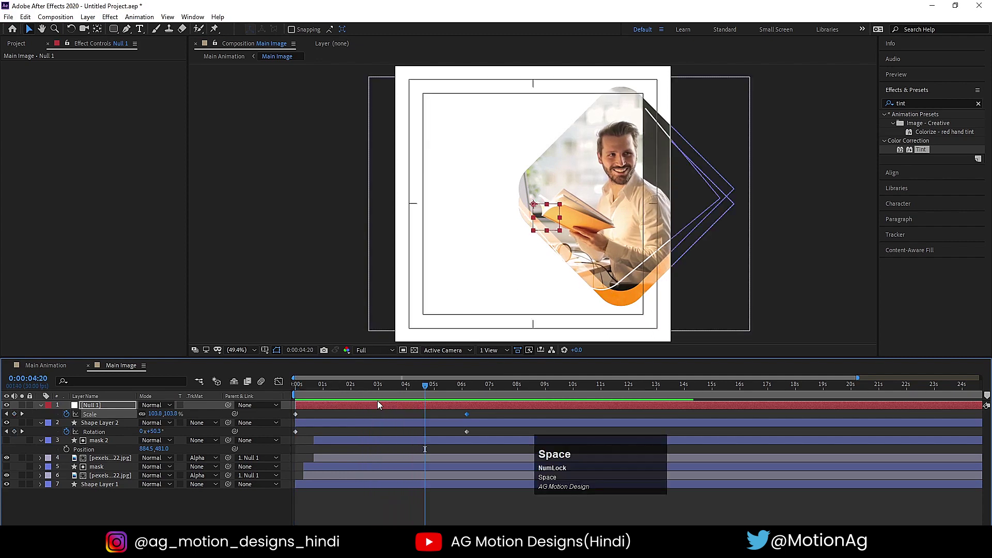
- Keyframe the null's Position at 569, 540 at the start, and shift it left along X at the end Scale keyframe
{"action": "left_click_drag", "start_coordinate": [383, 388], "coordinate": [262, 392]}
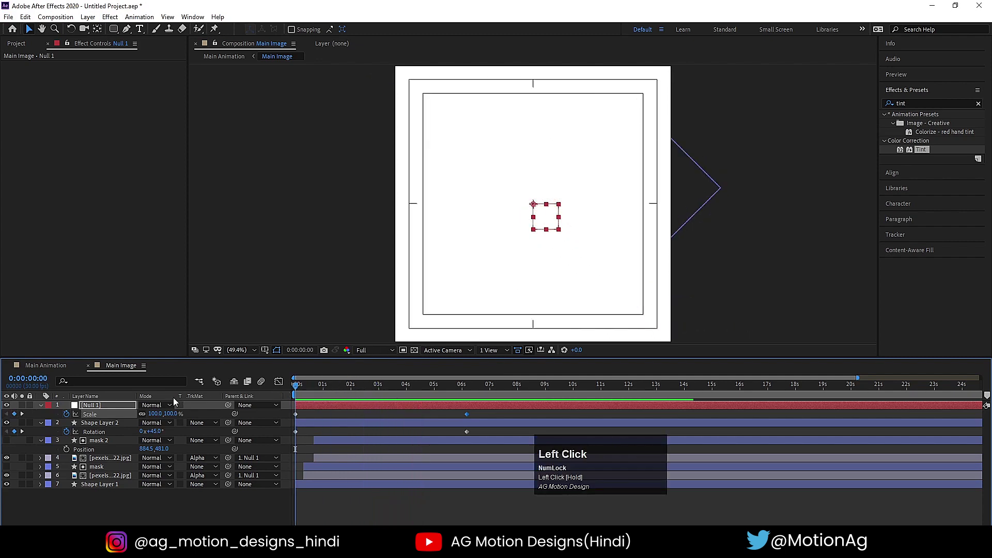
{"action": "key", "text": "p"}
{"action": "left_click_drag", "start_coordinate": [144, 414], "coordinate": [162, 414]}
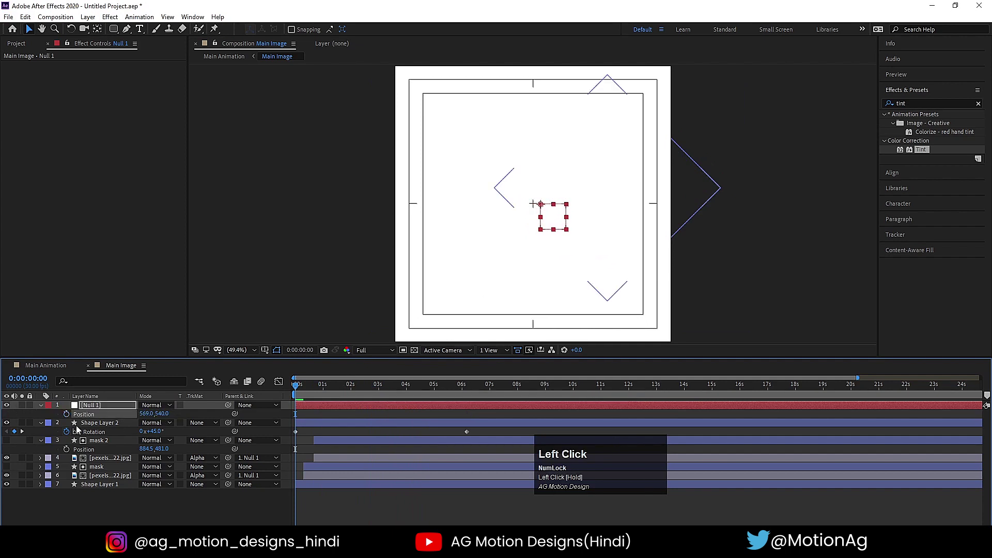
{"action": "key", "text": "u"}
{"action": "key", "text": "u"}
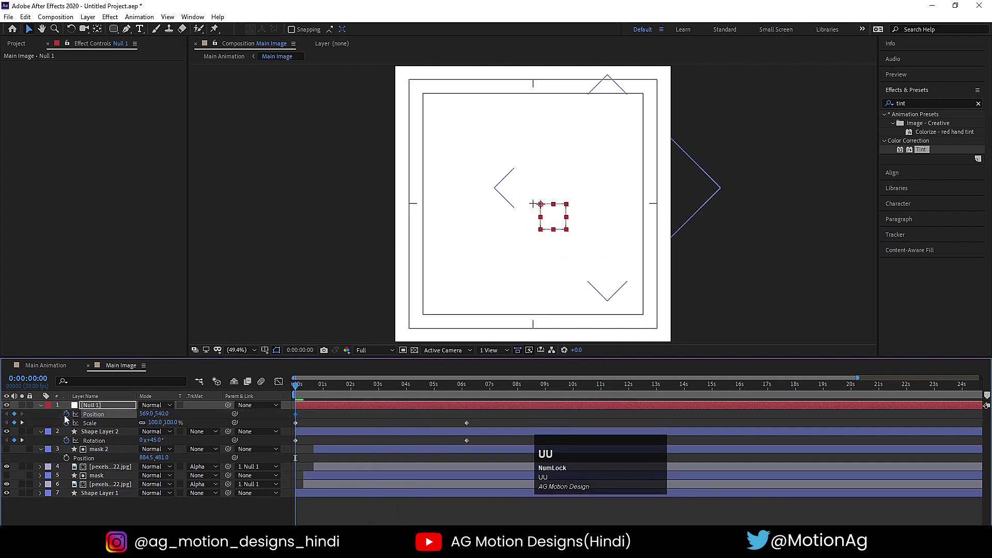
{"action": "key", "text": "k"}
{"action": "left_click_drag", "start_coordinate": [150, 414], "coordinate": [127, 411]}
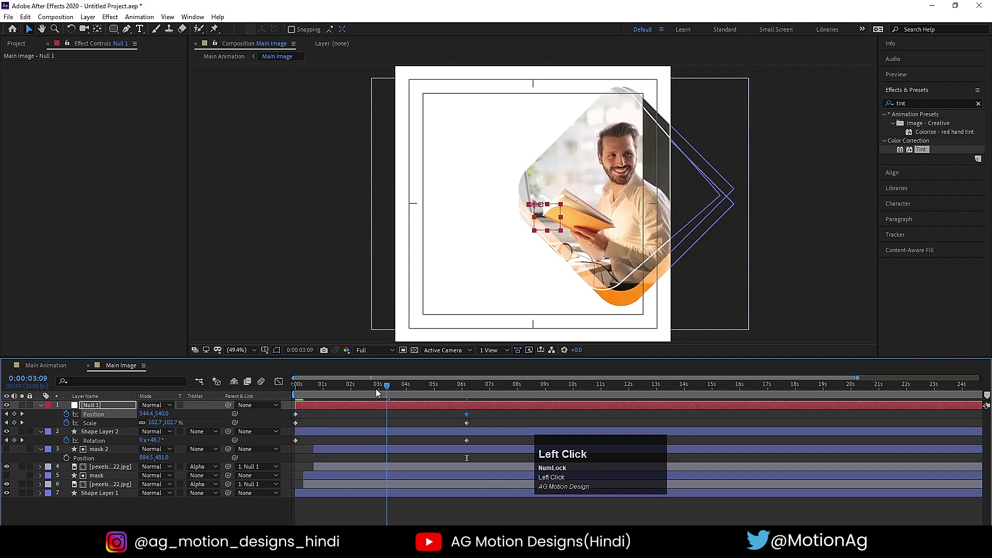
- Play back the Main Image and Main Animation compositions to check the photo's drift and zoom inside the diamonds
{"action": "left_click", "coordinate": [301, 385]}
{"action": "key", "text": "space"}
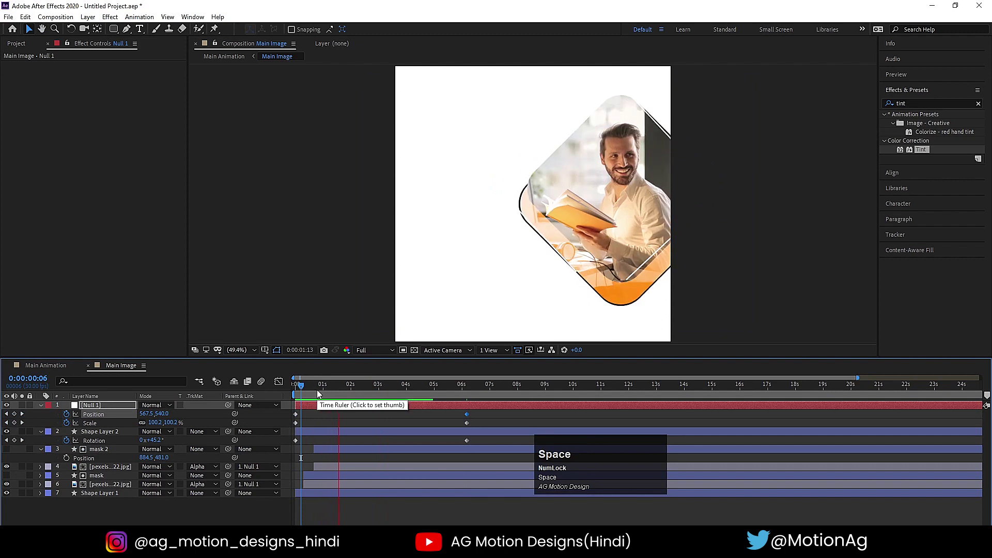
{"action": "key", "text": "space"}
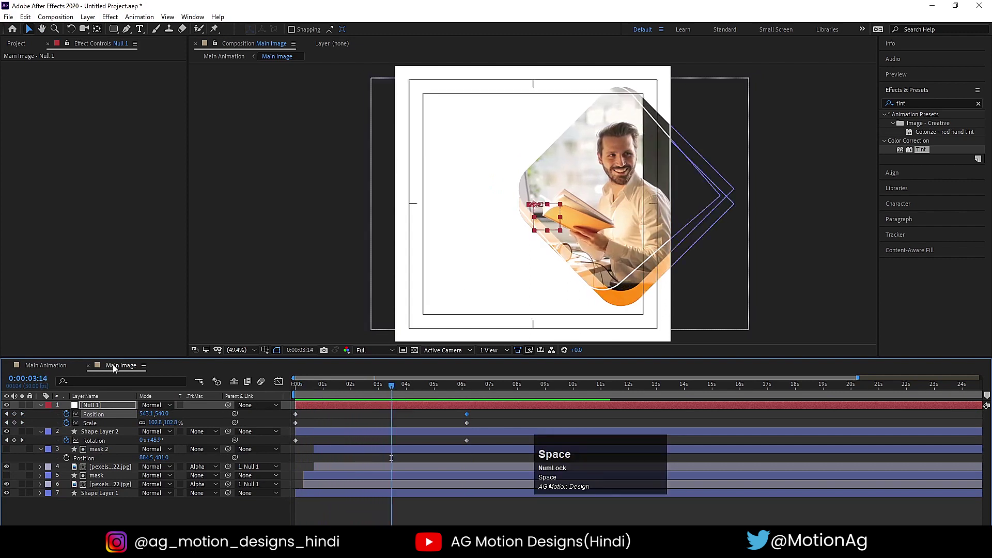
{"action": "left_click", "coordinate": [47, 365]}
{"action": "left_click", "coordinate": [413, 481]}
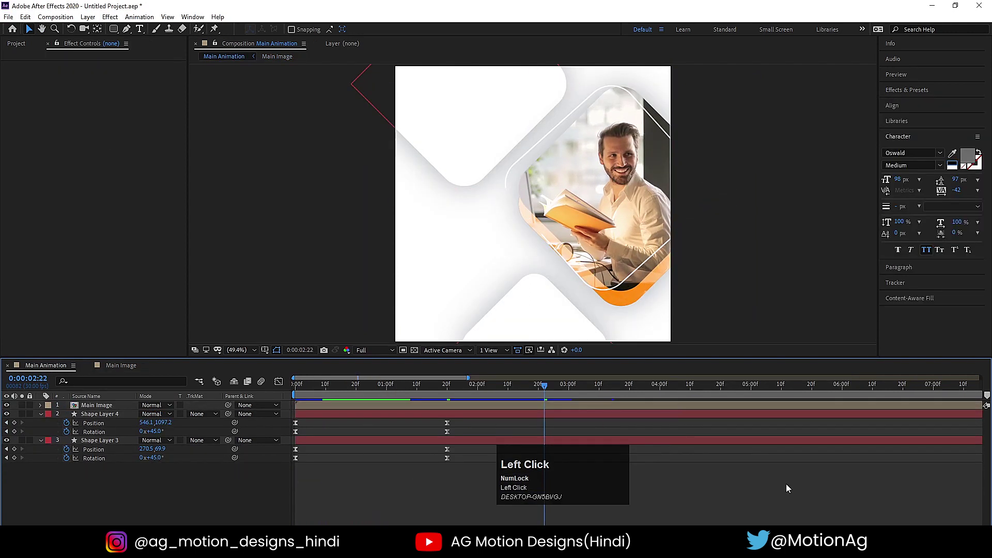
{"action": "left_click_drag", "start_coordinate": [338, 387], "coordinate": [287, 394]}
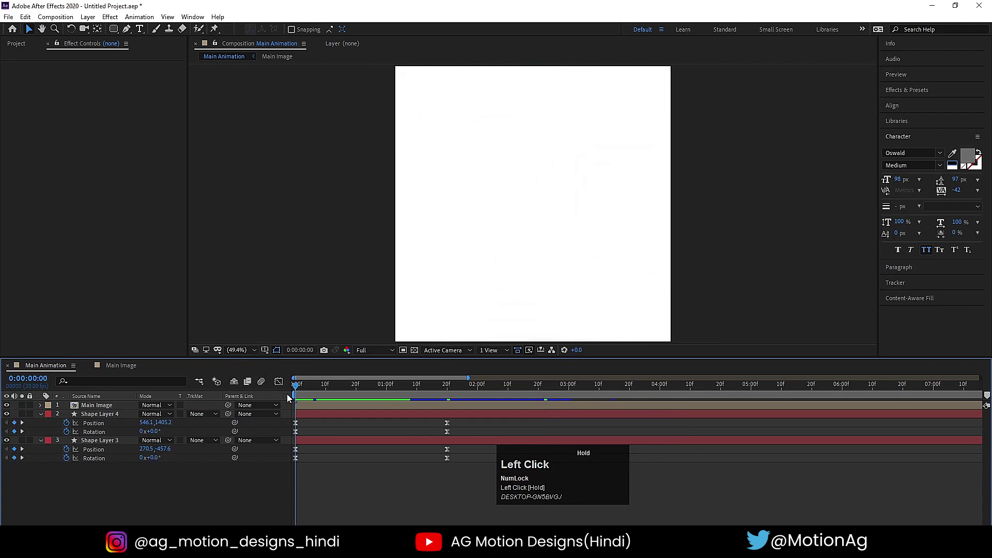
{"action": "key", "text": "space"}
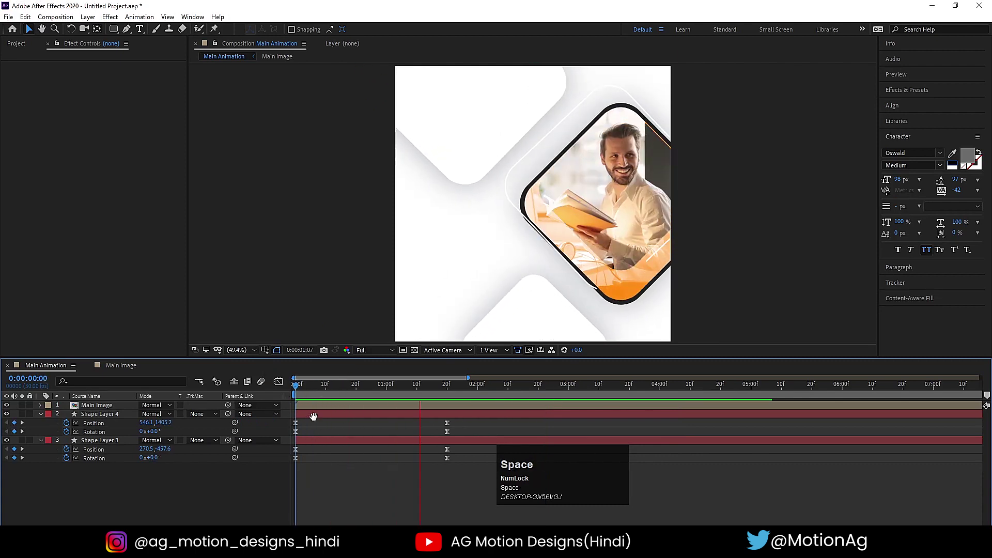
{"action": "left_click", "coordinate": [111, 365]}
{"action": "key", "text": "space"}
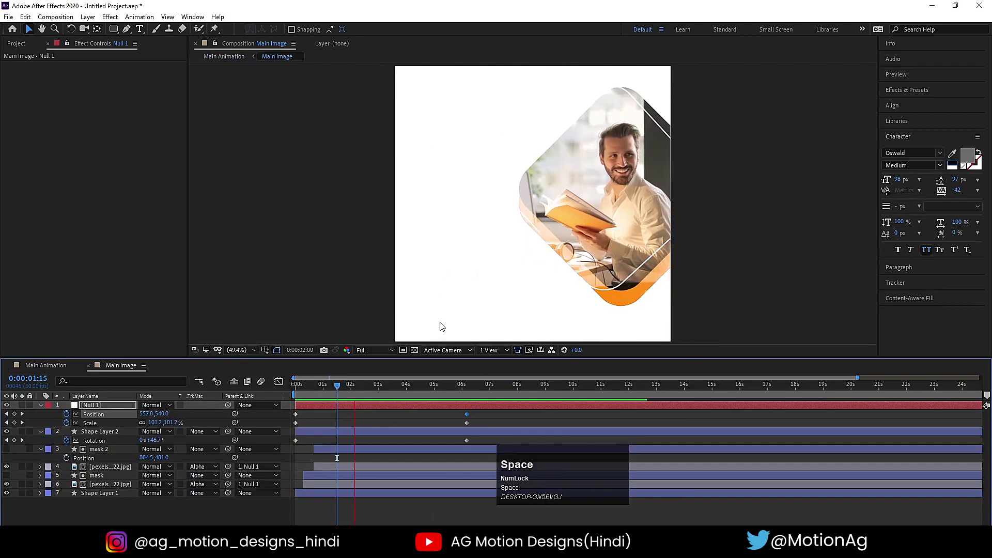
{"action": "left_click", "coordinate": [46, 365]}
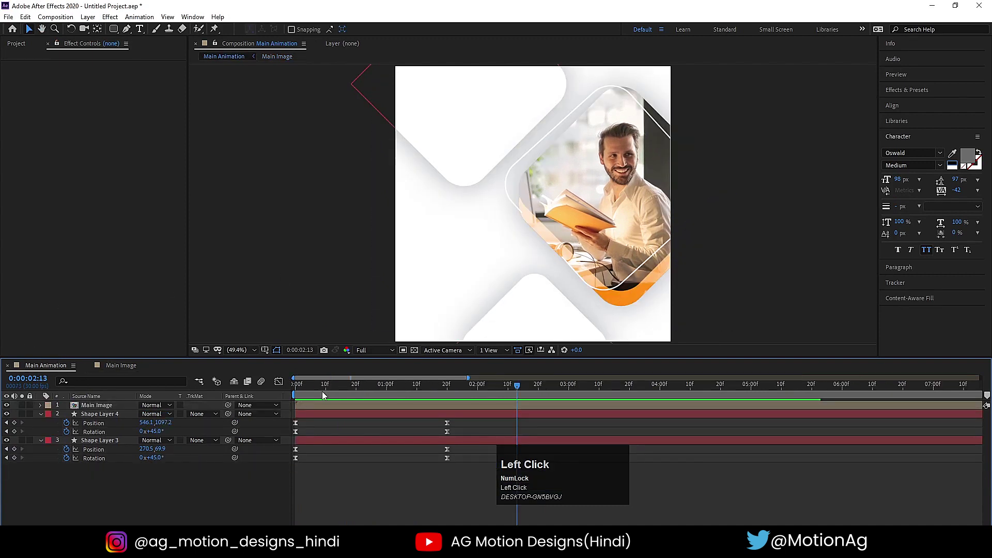
{"action": "left_click_drag", "start_coordinate": [322, 392], "coordinate": [251, 392]}
{"action": "key", "text": "space"}
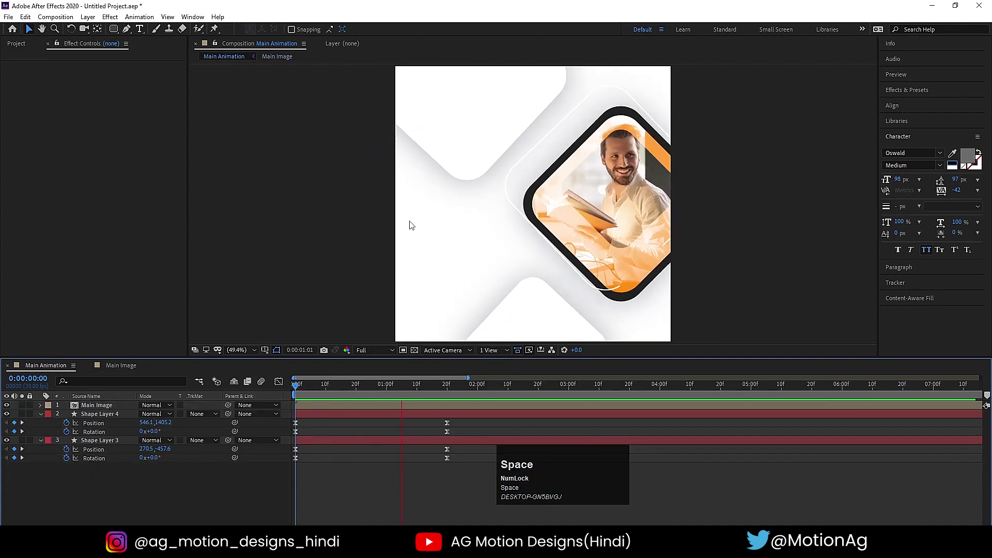
- Add the two-line text "MOTION GRAPHICS" over the empty area beside the photo diamond in Main Animation
{"action": "left_click", "coordinate": [140, 29]}
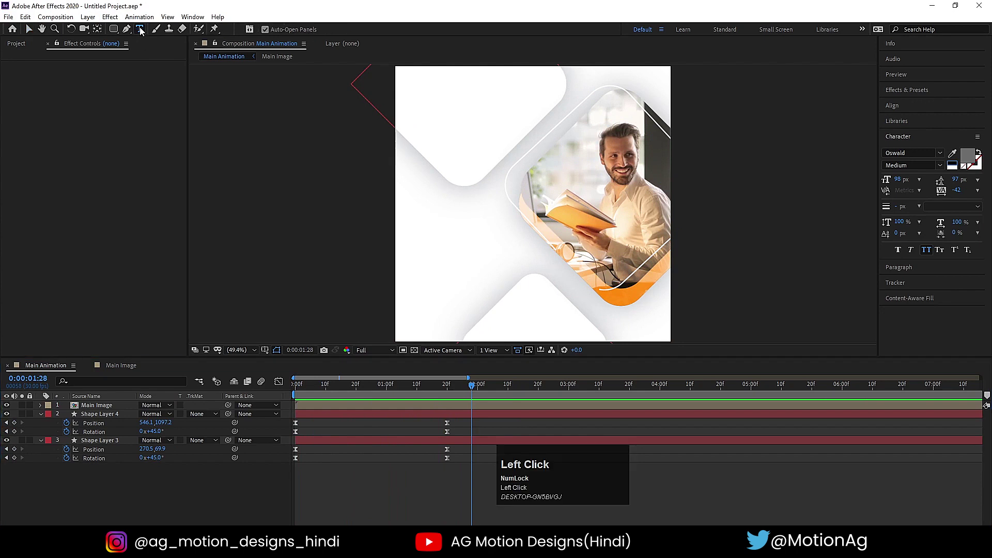
{"action": "left_click", "coordinate": [421, 157]}
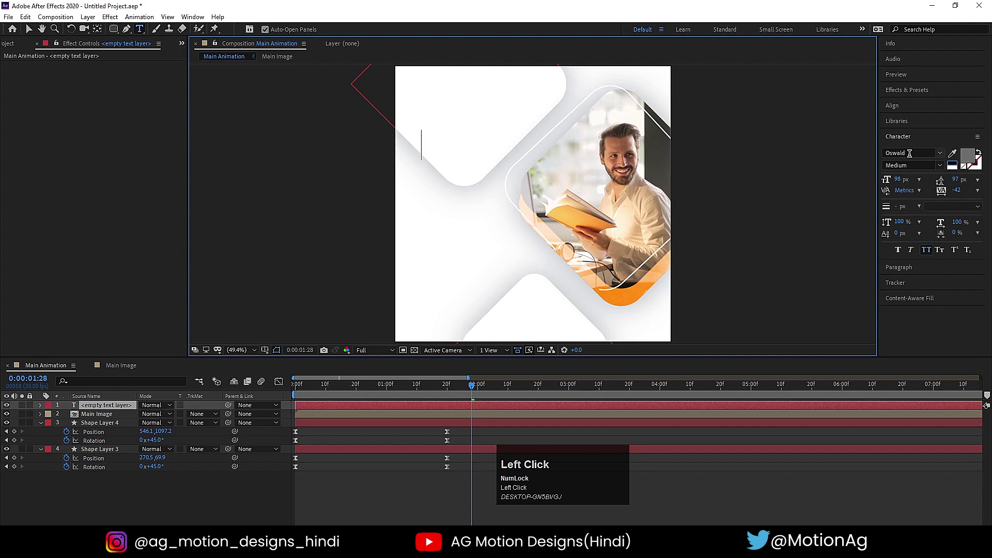
{"action": "type", "text": "MO"}
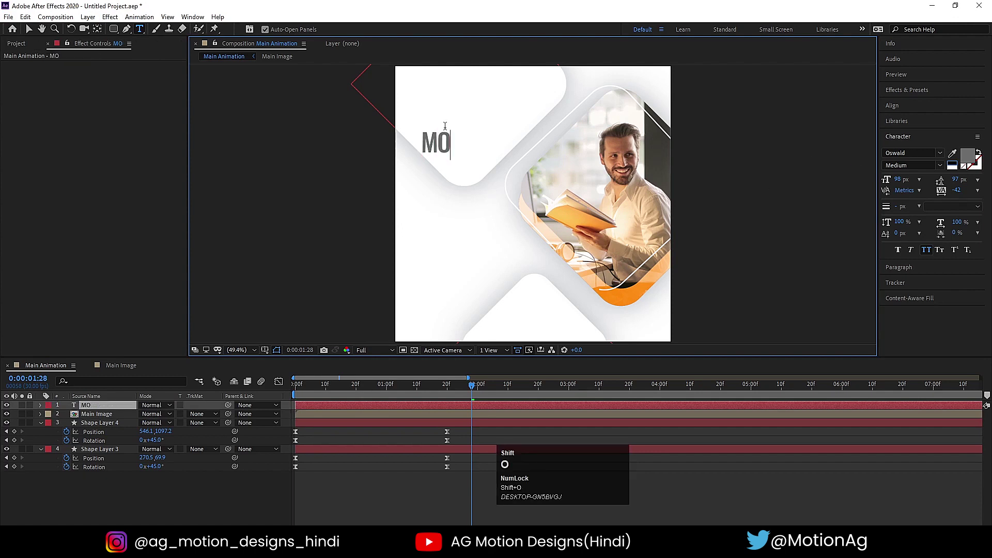
{"action": "type", "text": "TION "}
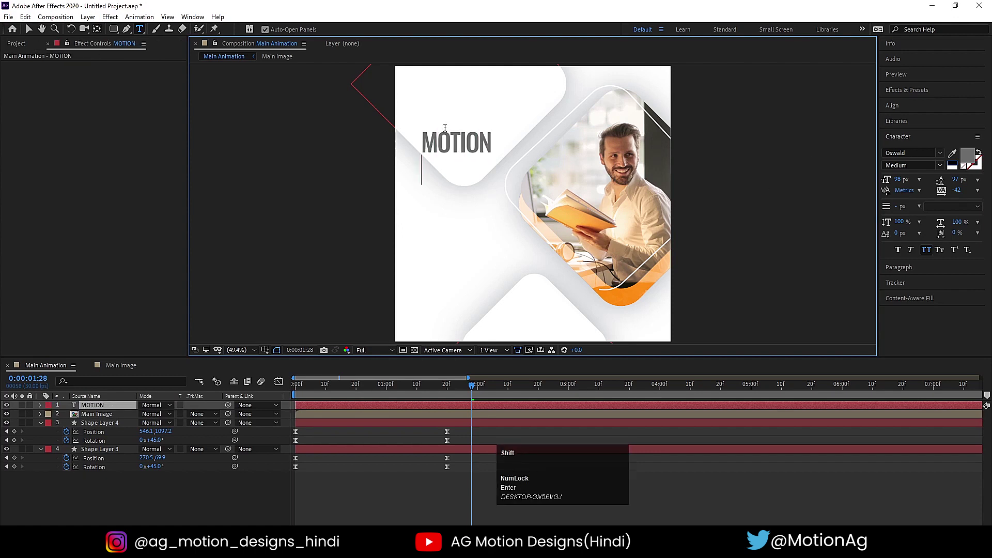
{"action": "type", "text": "GRAPHICS"}
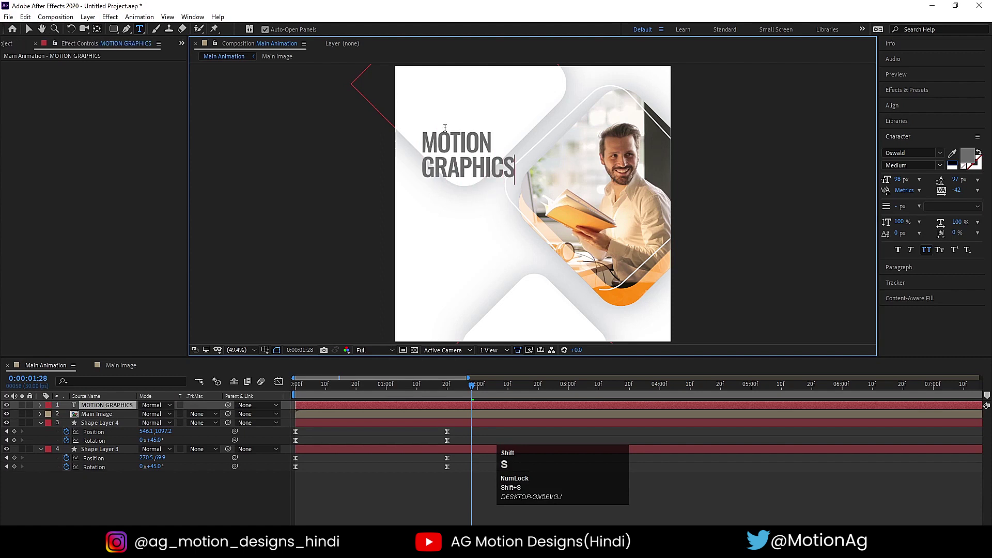
- Set the whole title's tracking to -39 and its leading to 85 px
{"action": "key", "text": "ctrl+a"}
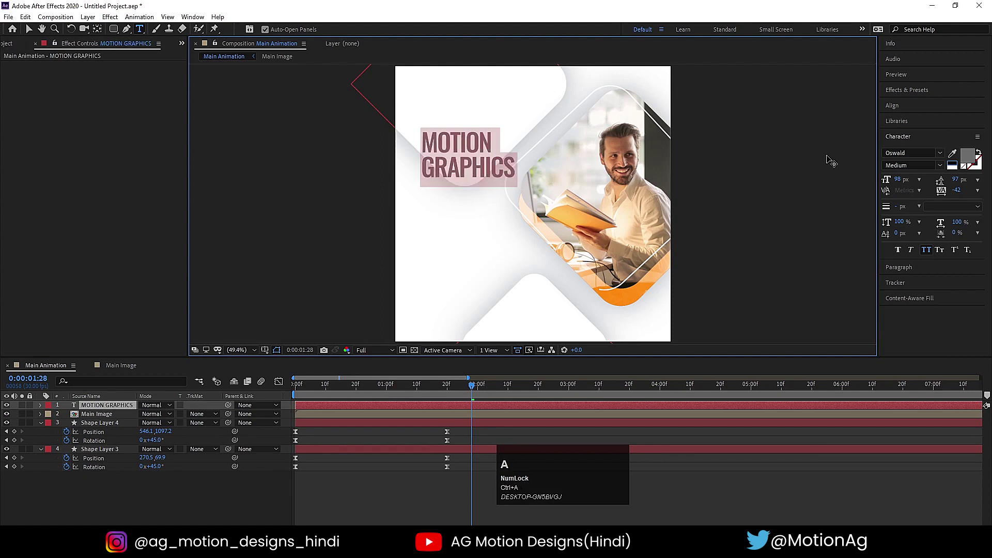
{"action": "left_click", "coordinate": [898, 268]}
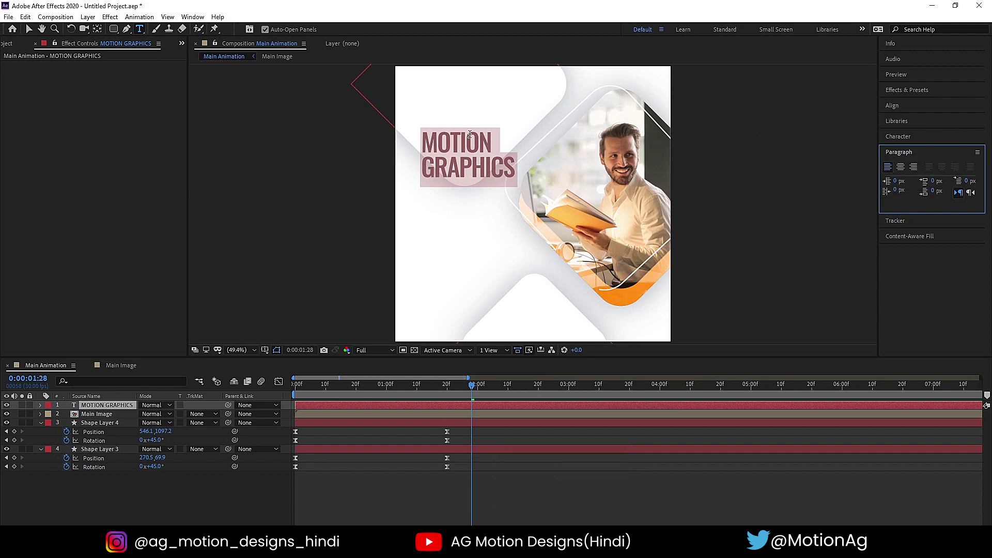
{"action": "left_click", "coordinate": [918, 140]}
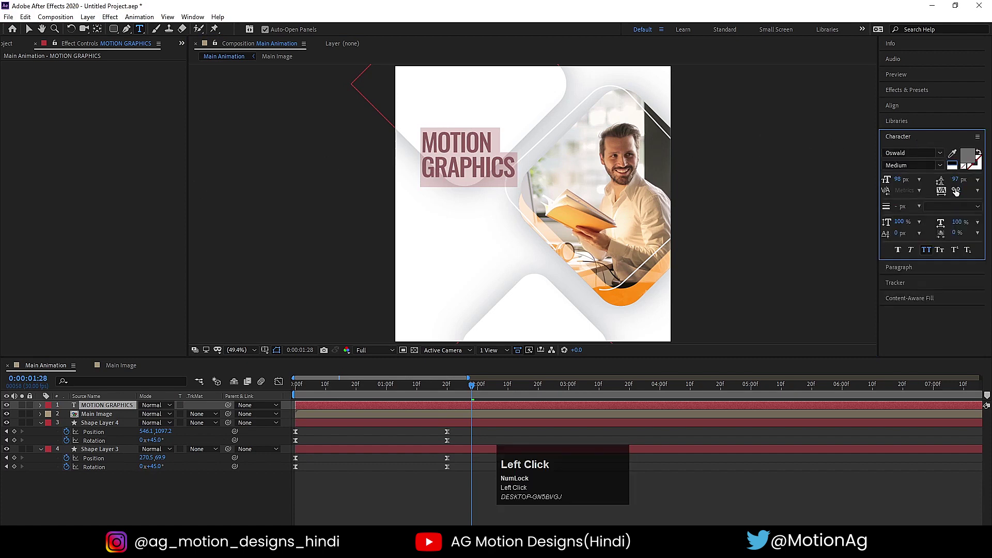
{"action": "left_click_drag", "start_coordinate": [958, 191], "coordinate": [972, 190]}
{"action": "key", "text": "Return"}
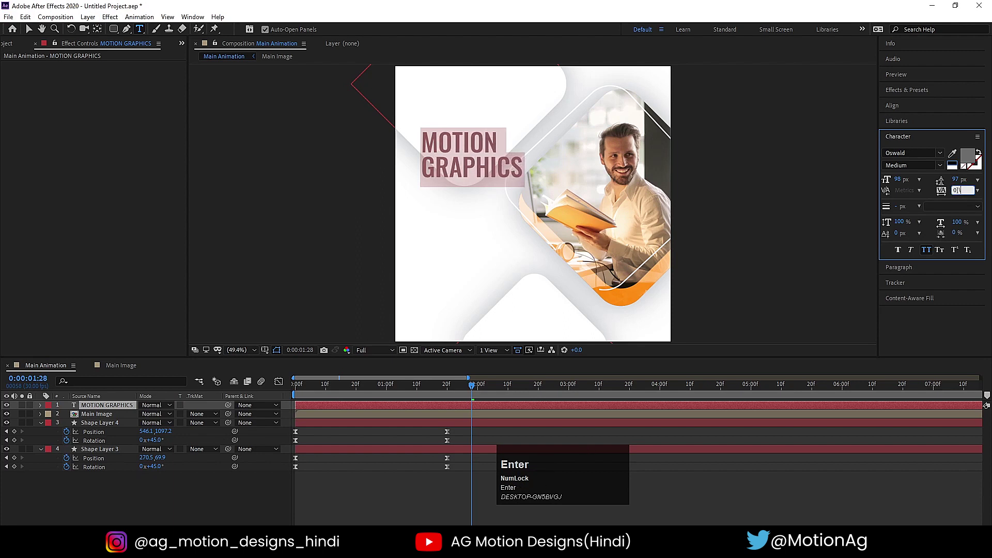
{"action": "mouse_move", "coordinate": [955, 192]}
{"action": "left_mouse_down"}
{"action": "mouse_move", "coordinate": [938, 185]}
{"action": "mouse_move", "coordinate": [952, 180]}
{"action": "left_mouse_up"}
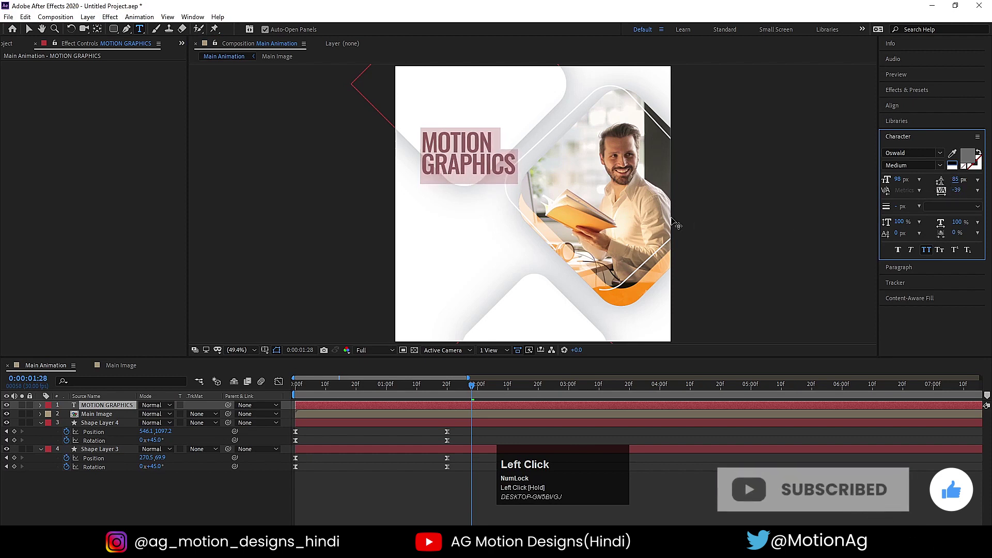
- Change the font style of the word "MOTION" to Oswald Light
{"action": "double_click", "coordinate": [457, 144]}
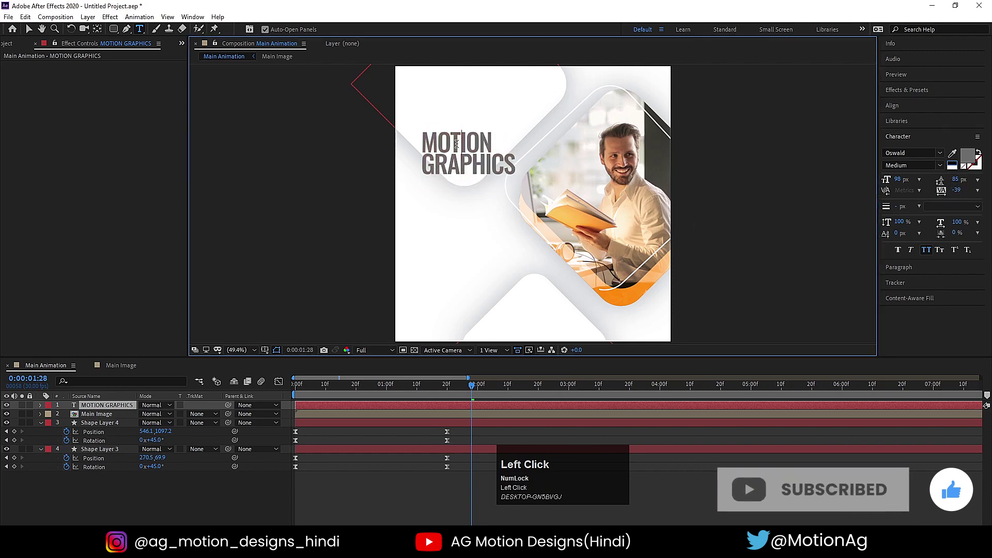
{"action": "left_click", "coordinate": [939, 167]}
{"action": "left_click", "coordinate": [922, 174]}
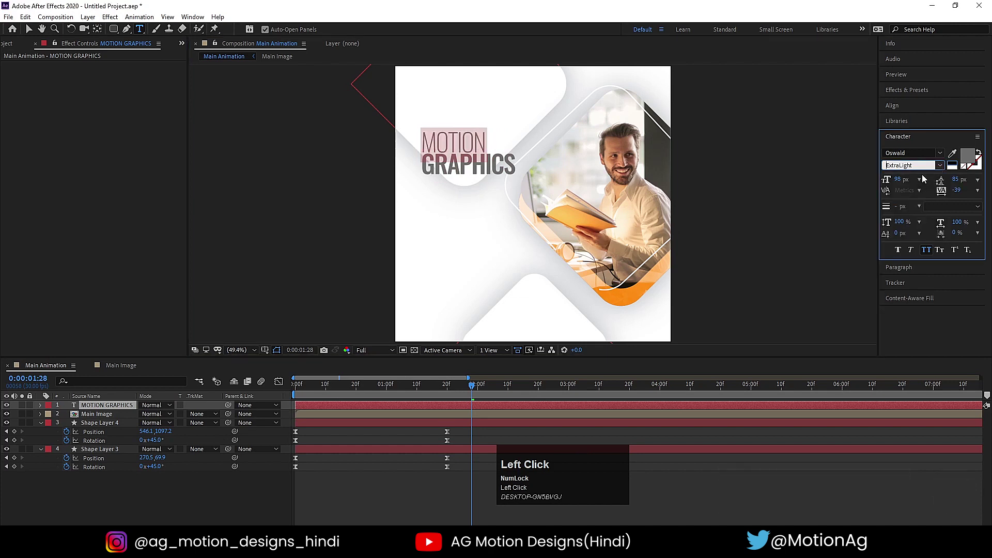
{"action": "left_click", "coordinate": [940, 166]}
{"action": "left_click", "coordinate": [913, 184]}
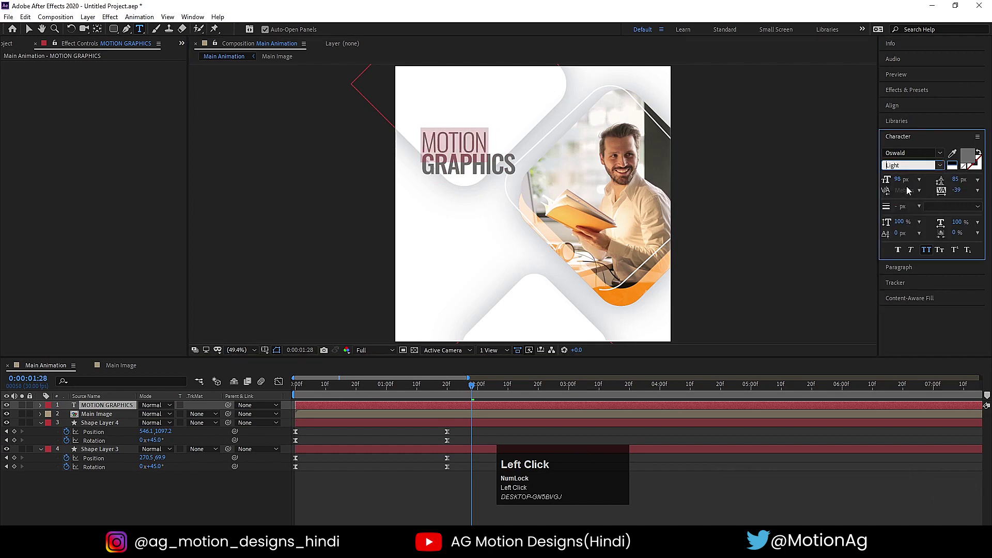
- Centre the anchor point within the MOTION GRAPHICS text layer
{"action": "left_click", "coordinate": [130, 479]}
{"action": "left_click", "coordinate": [105, 407]}
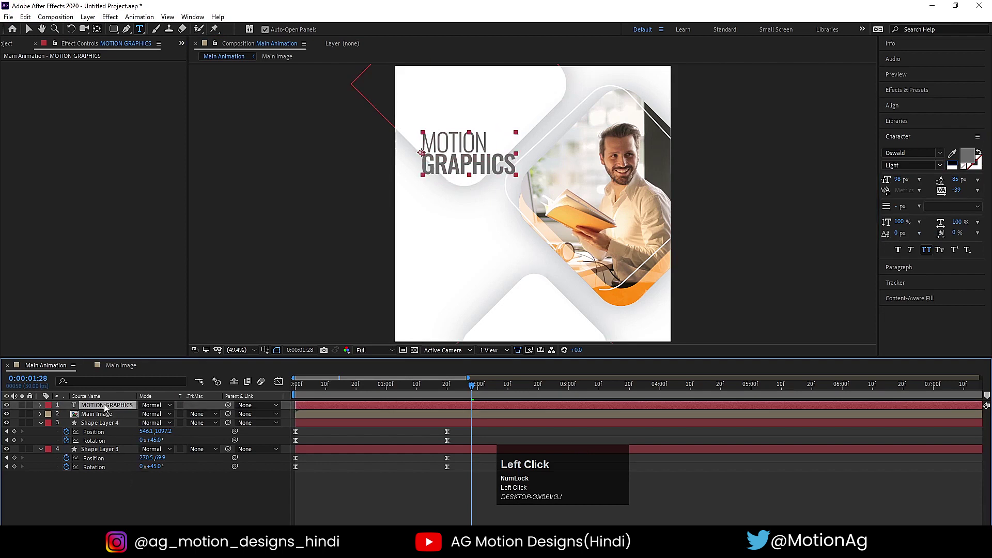
{"action": "key", "text": "ctrl+alt+Home"}
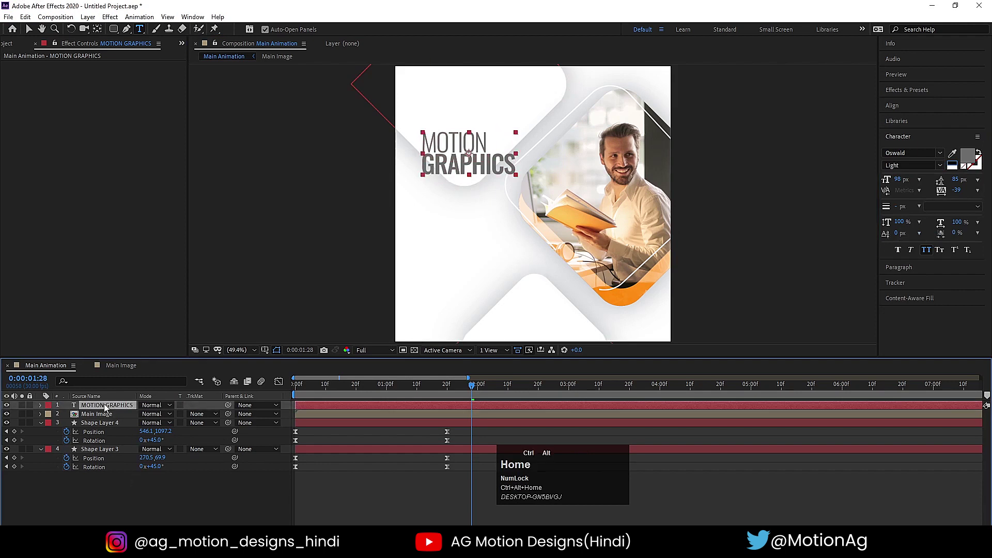
- Centre the MOTION GRAPHICS title vertically within the composition, keeping its existing text colour
{"action": "left_click", "coordinate": [965, 156]}
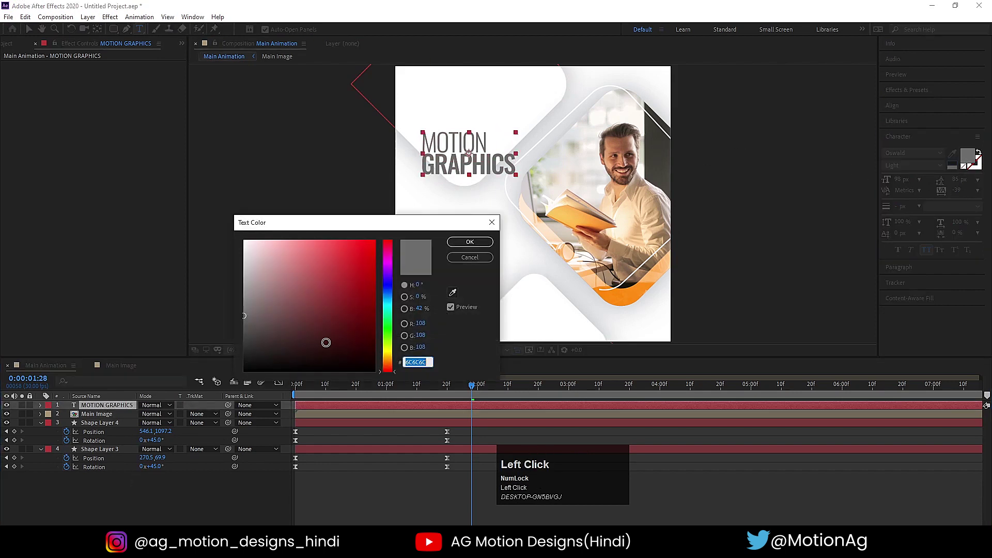
{"action": "left_click", "coordinate": [470, 242]}
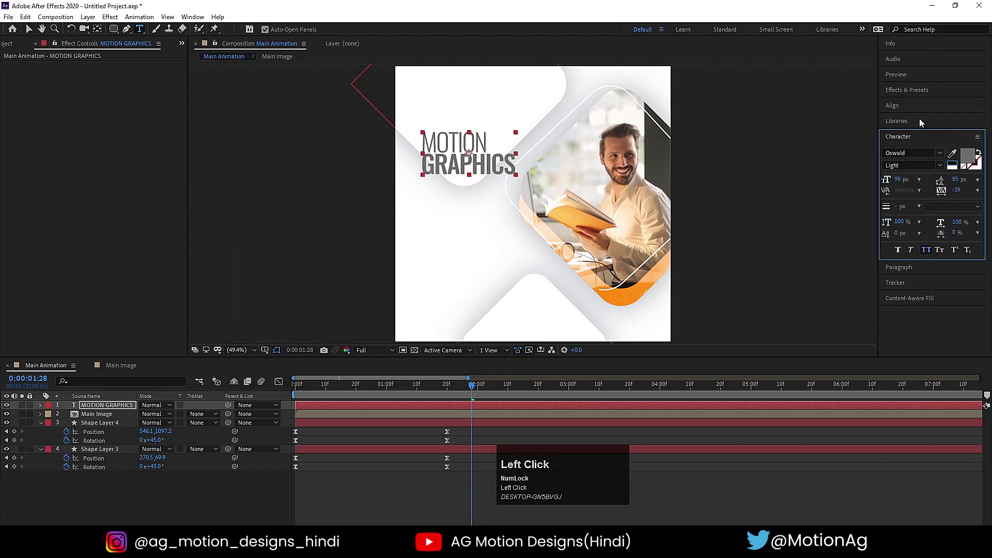
{"action": "left_click", "coordinate": [907, 110]}
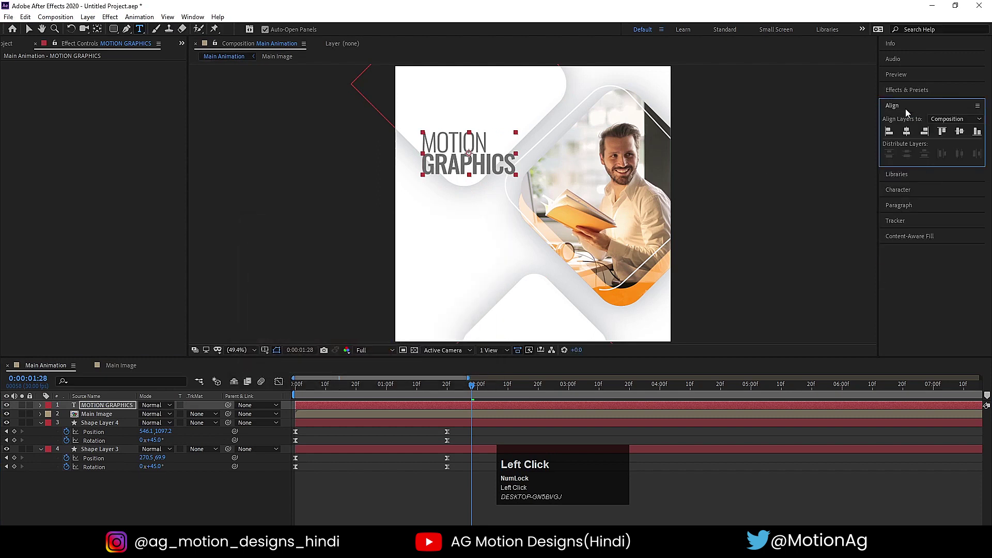
{"action": "left_click", "coordinate": [960, 132]}
- Scale the MOTION GRAPHICS title to 141% and shift it slightly right in the space beside the photo diamond
{"action": "key", "text": "s"}
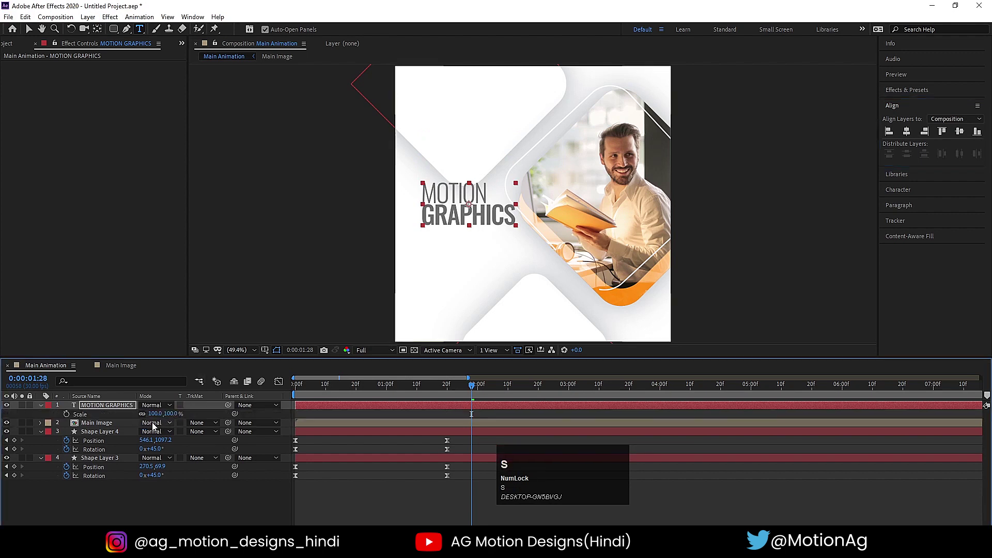
{"action": "left_click_drag", "start_coordinate": [156, 414], "coordinate": [171, 414]}
{"action": "key", "text": "v"}
{"action": "key", "text": "shift+Right"}
{"action": "key", "text": "shift+Right"}
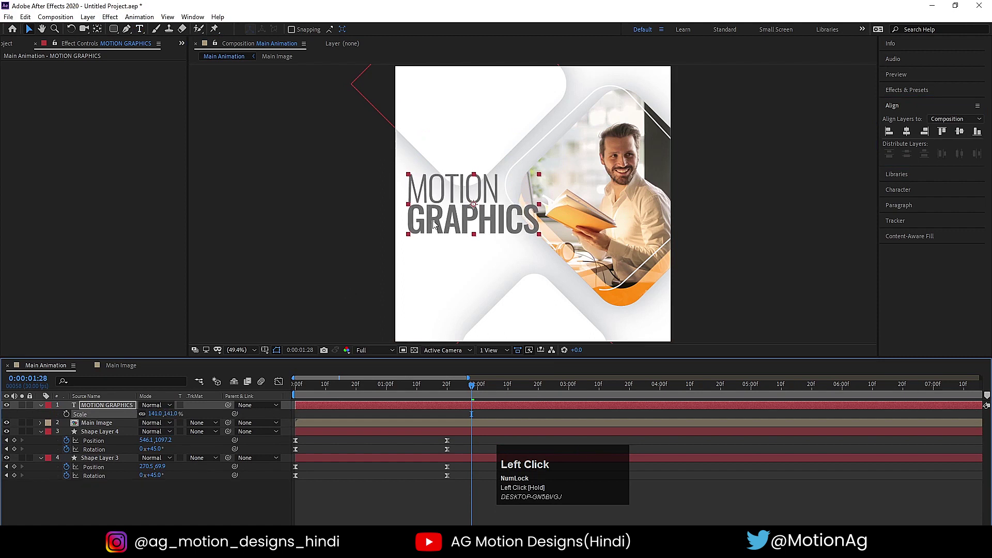
{"action": "left_click_drag", "start_coordinate": [434, 224], "coordinate": [439, 223]}
{"action": "left_click", "coordinate": [83, 508]}
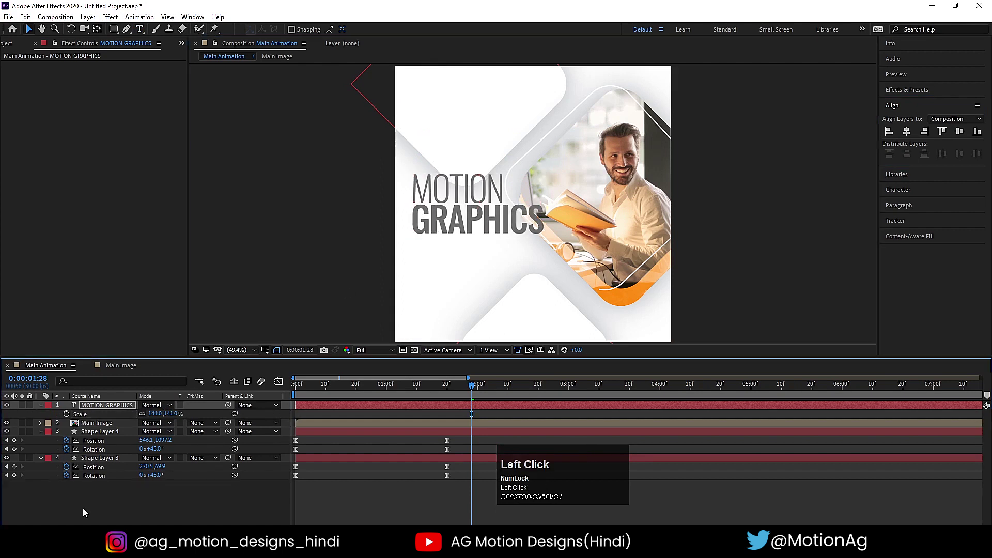
- Duplicate the title, place the copy beneath all other layers, and enlarge it to 527% so it spans the background
{"action": "left_click", "coordinate": [107, 406]}
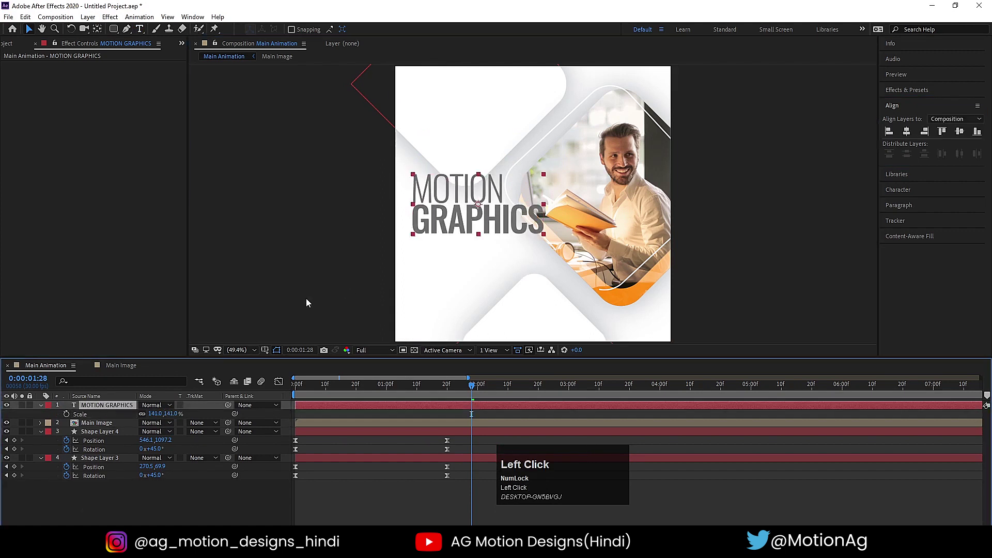
{"action": "key", "text": "ctrl+d"}
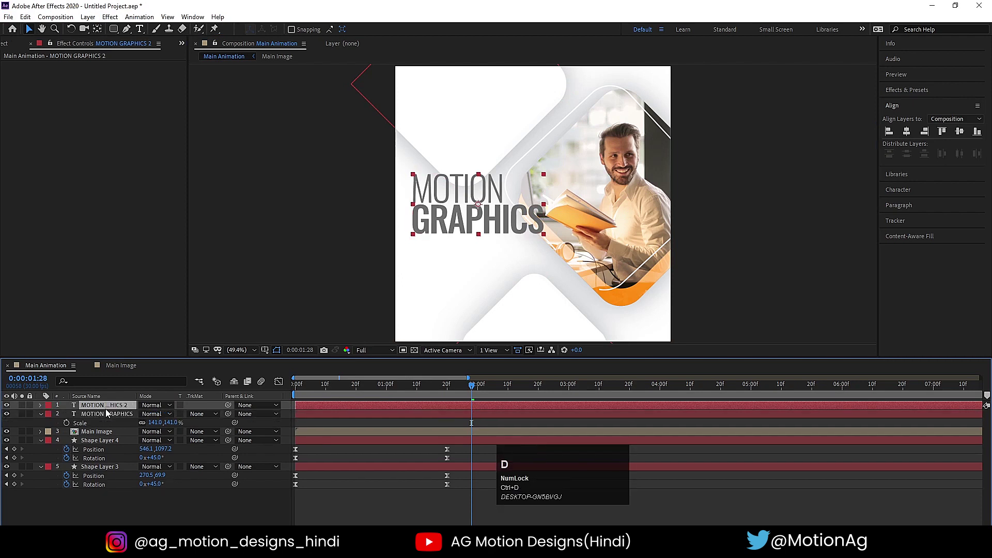
{"action": "left_click_drag", "start_coordinate": [106, 408], "coordinate": [299, 433]}
{"action": "key", "text": "s"}
{"action": "left_click_drag", "start_coordinate": [415, 288], "coordinate": [582, 288]}
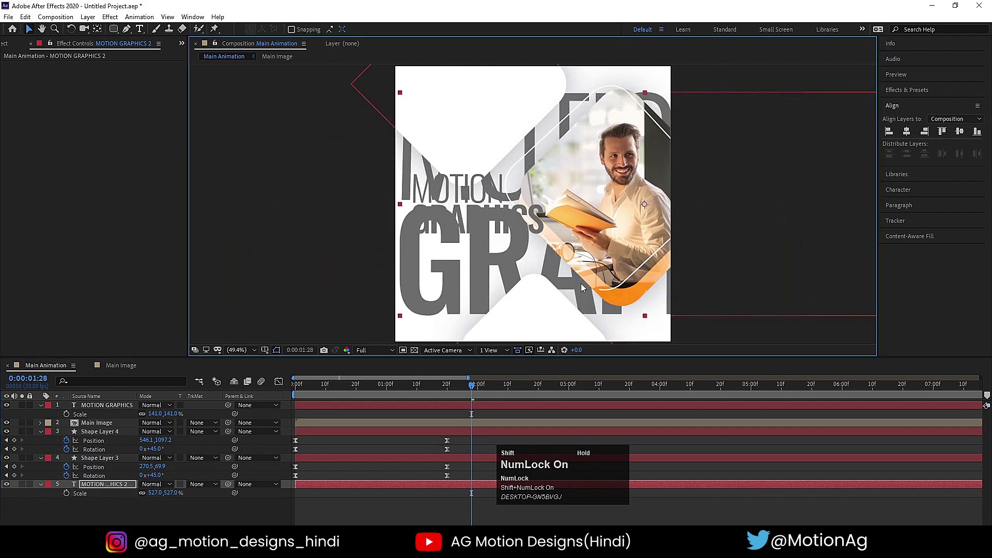
- Turn the large background title into outline-only text with a mid-grey stroke 0.2 px wide
{"action": "left_click", "coordinate": [898, 190]}
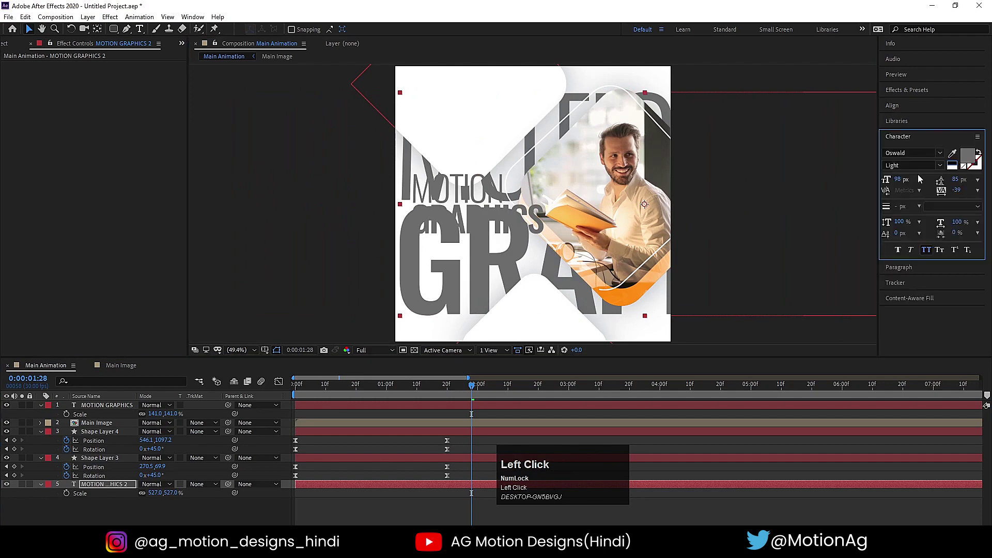
{"action": "left_click", "coordinate": [965, 167]}
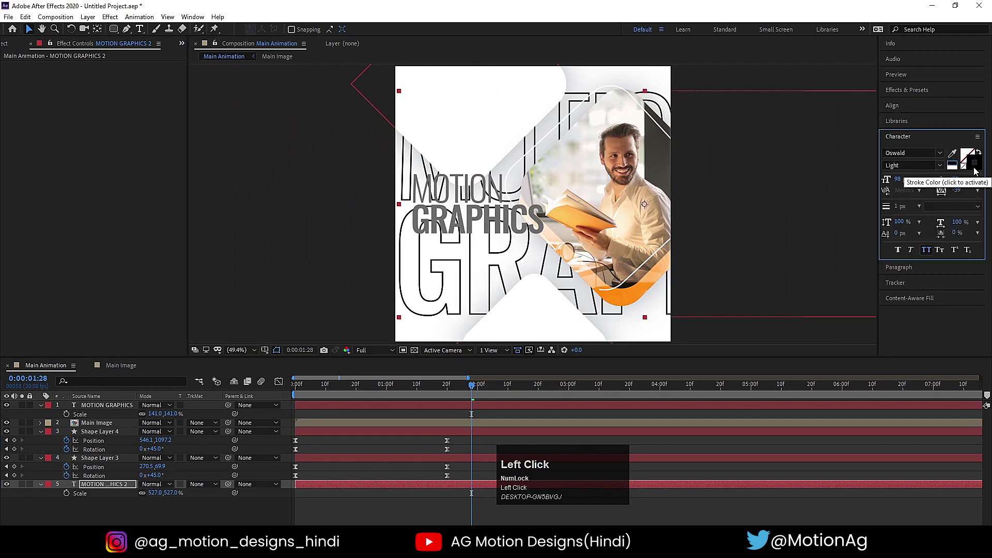
{"action": "left_click", "coordinate": [971, 167]}
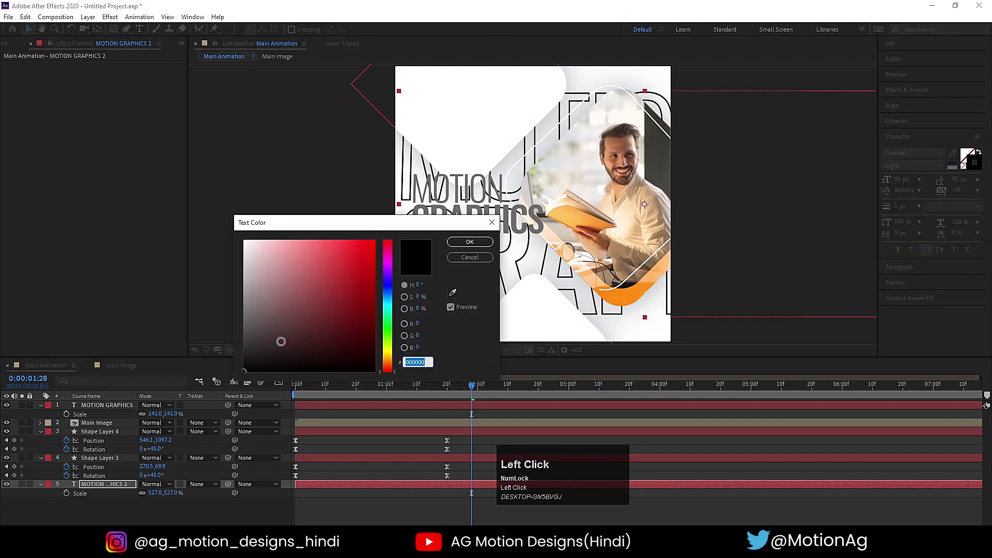
{"action": "left_click_drag", "start_coordinate": [281, 341], "coordinate": [211, 310]}
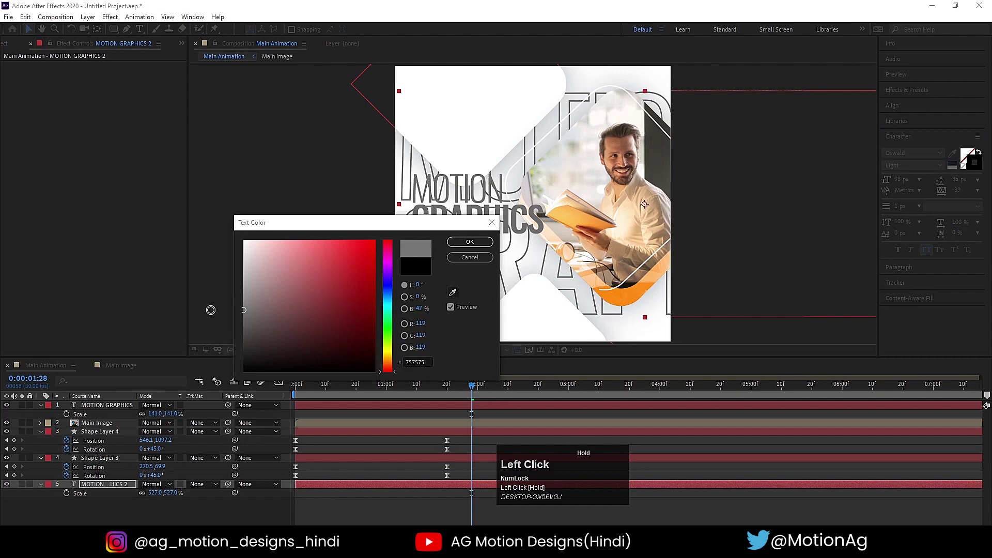
{"action": "left_click", "coordinate": [470, 242]}
{"action": "left_click", "coordinate": [897, 207]}
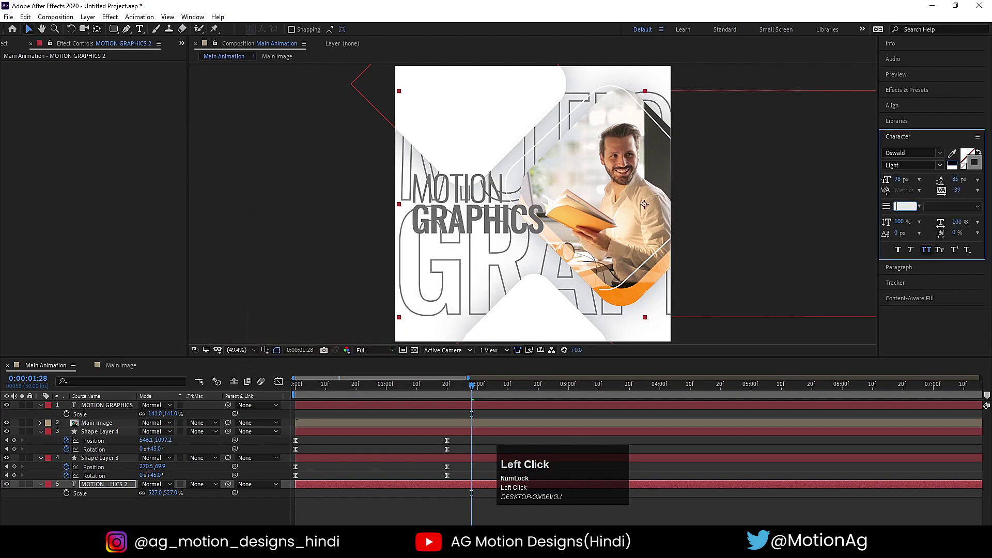
{"action": "type", "text": "0.2"}
{"action": "key", "text": "Return"}
- Set the opacity of the large outlined background title to 50%
{"action": "left_click", "coordinate": [103, 484]}
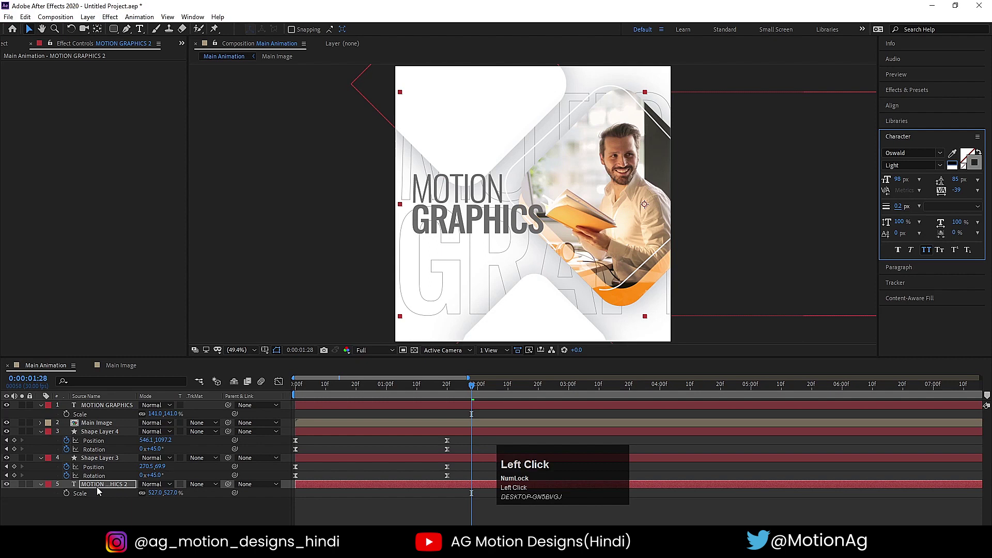
{"action": "key", "text": "t"}
{"action": "left_click", "coordinate": [144, 493]}
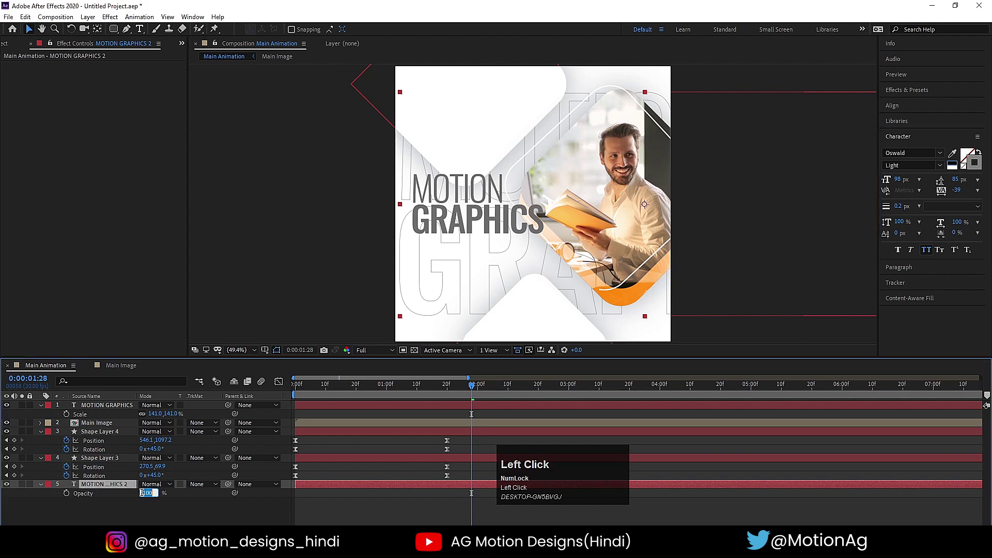
{"action": "type", "text": "50"}
{"action": "key", "text": "Return"}
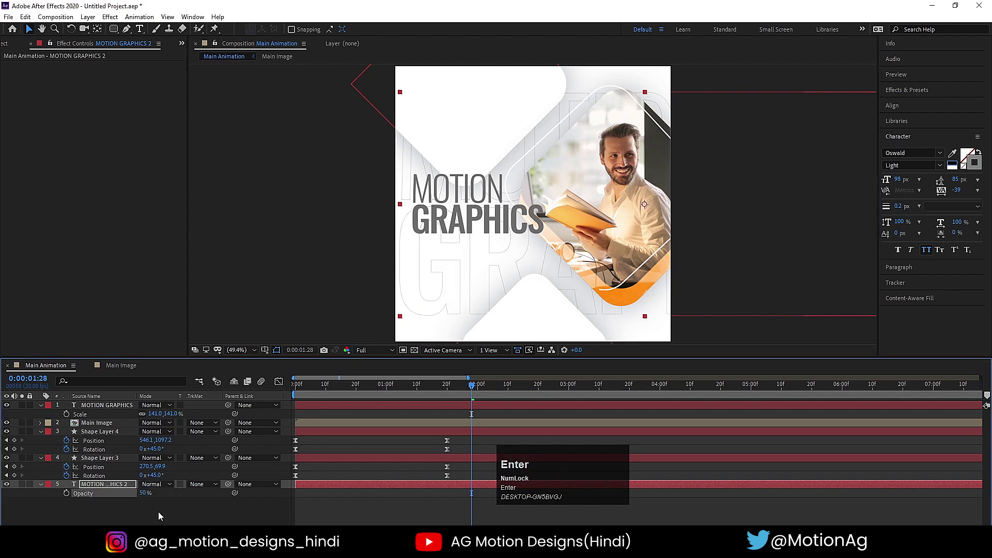
{"action": "left_click", "coordinate": [155, 512]}
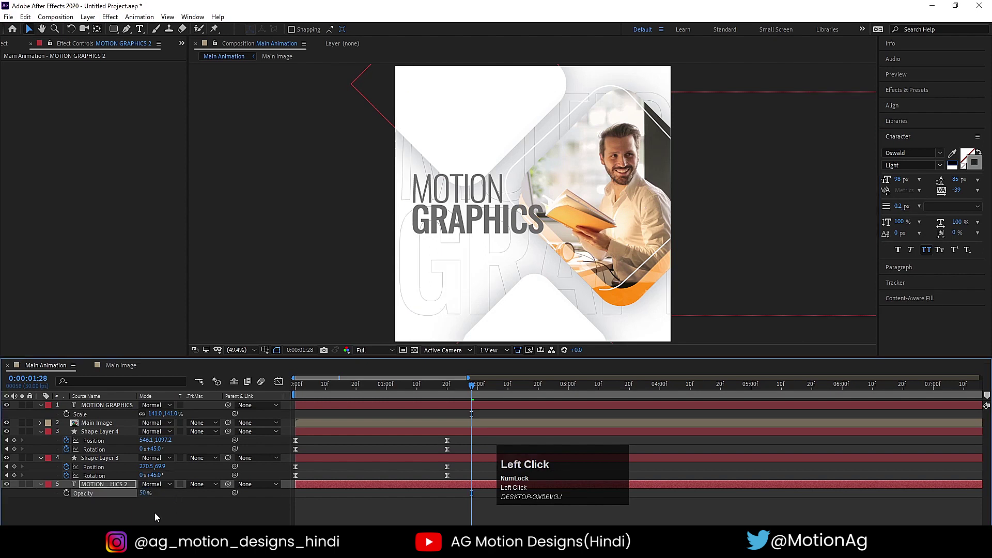
- Mask the large background title with an inverted rectangle around the small title, hiding the outlines behind it
{"action": "left_click", "coordinate": [104, 485]}
{"action": "left_click_drag", "start_coordinate": [114, 32], "coordinate": [145, 32]}
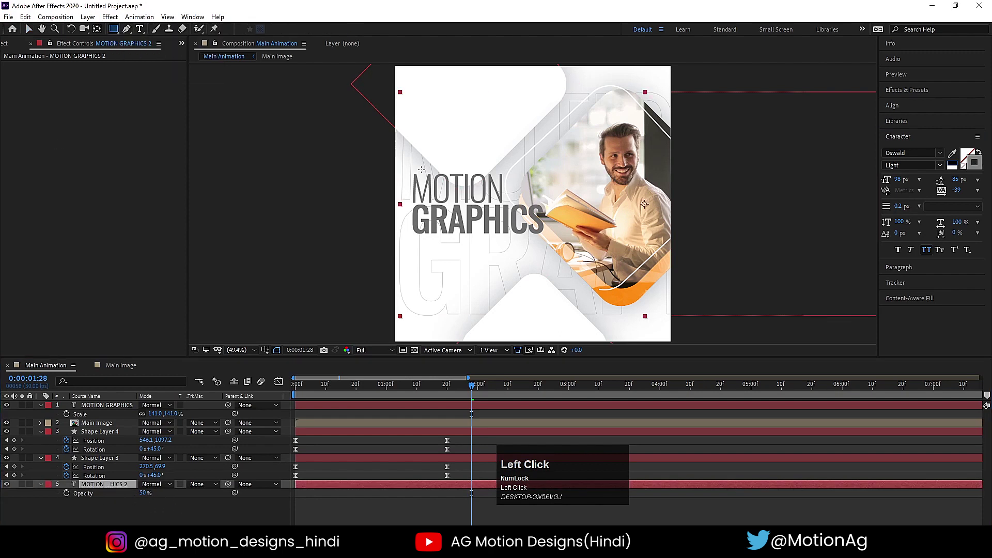
{"action": "left_click_drag", "start_coordinate": [389, 170], "coordinate": [624, 241]}
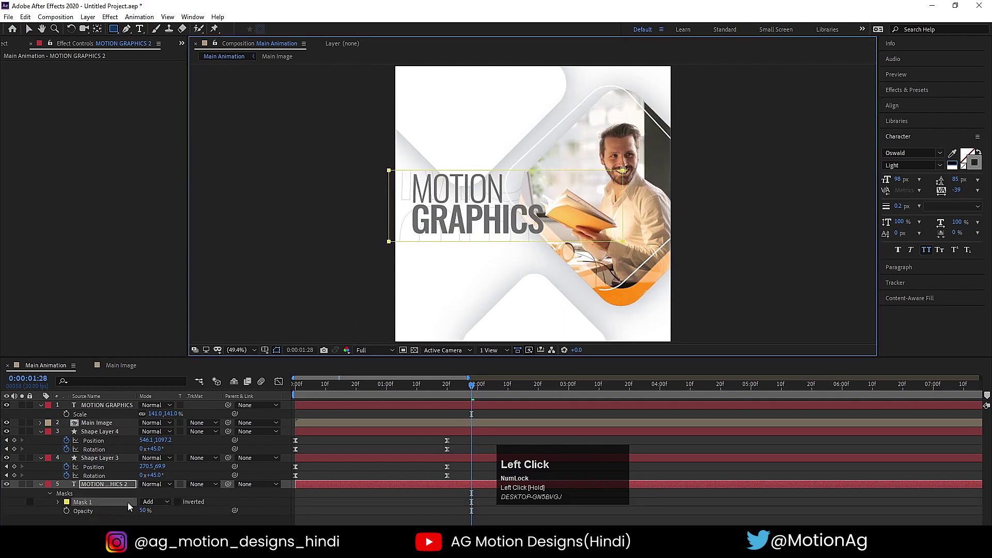
{"action": "left_click", "coordinate": [178, 503]}
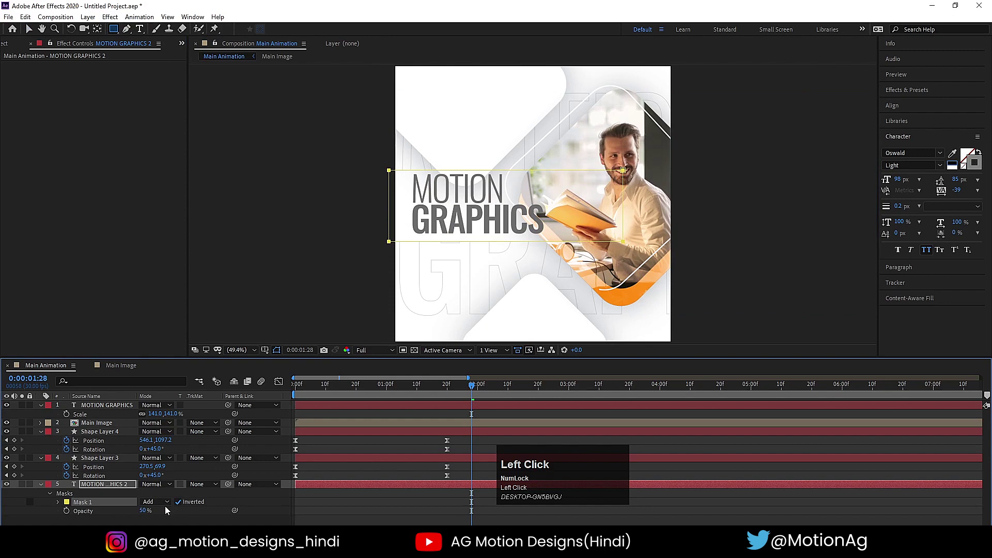
- Set the background title mask's feather to 20 pixels and collapse the expanded layer properties
{"action": "left_click", "coordinate": [58, 503]}
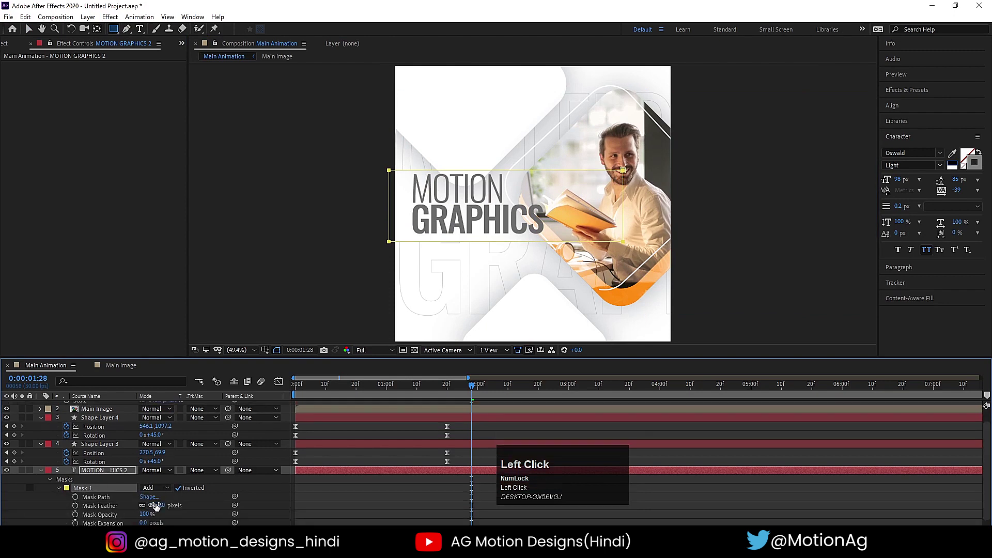
{"action": "left_click_drag", "start_coordinate": [155, 506], "coordinate": [263, 478]}
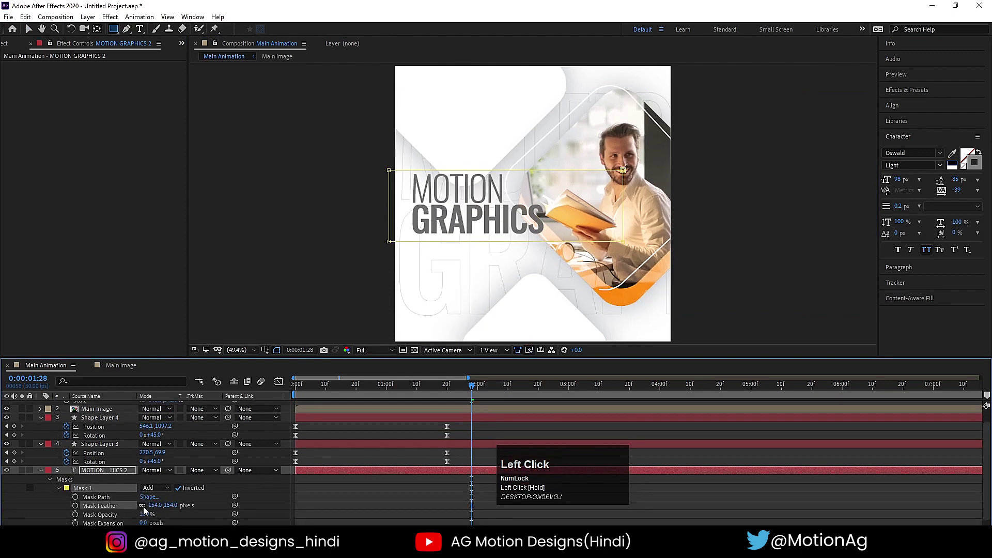
{"action": "left_click_drag", "start_coordinate": [144, 509], "coordinate": [145, 495]}
{"action": "left_click_drag", "start_coordinate": [155, 506], "coordinate": [225, 472]}
{"action": "left_click", "coordinate": [323, 460]}
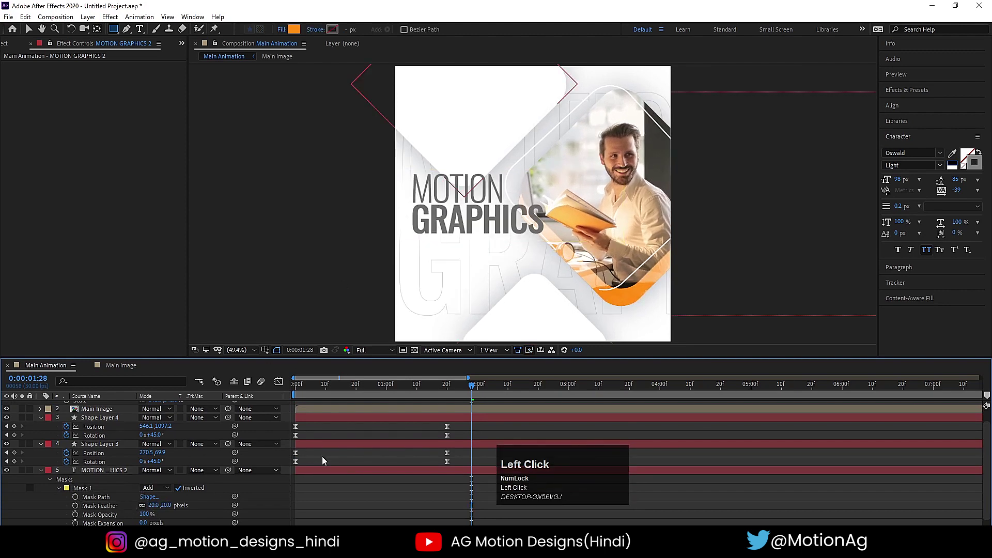
{"action": "key", "text": "u"}
- Change the fill of the word "GRAPHICS" in the small title to a much darker grey
{"action": "key", "text": "v"}
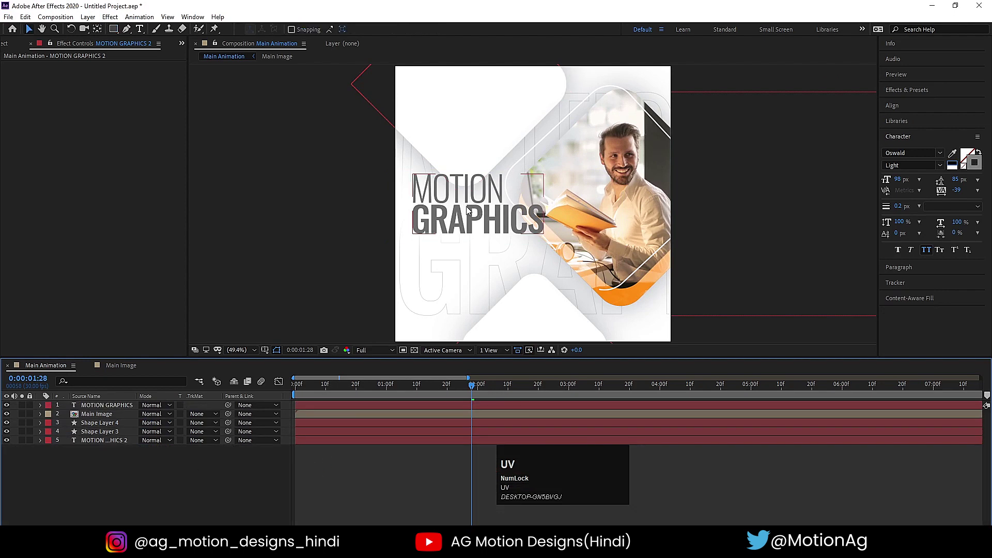
{"action": "left_click", "coordinate": [466, 210]}
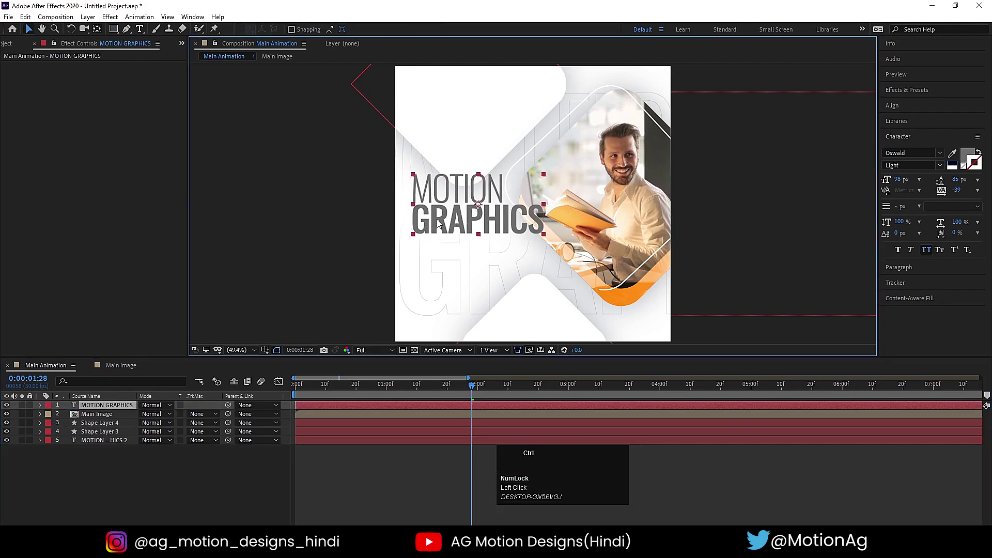
{"action": "key", "text": "t"}
{"action": "double_click", "coordinate": [464, 222]}
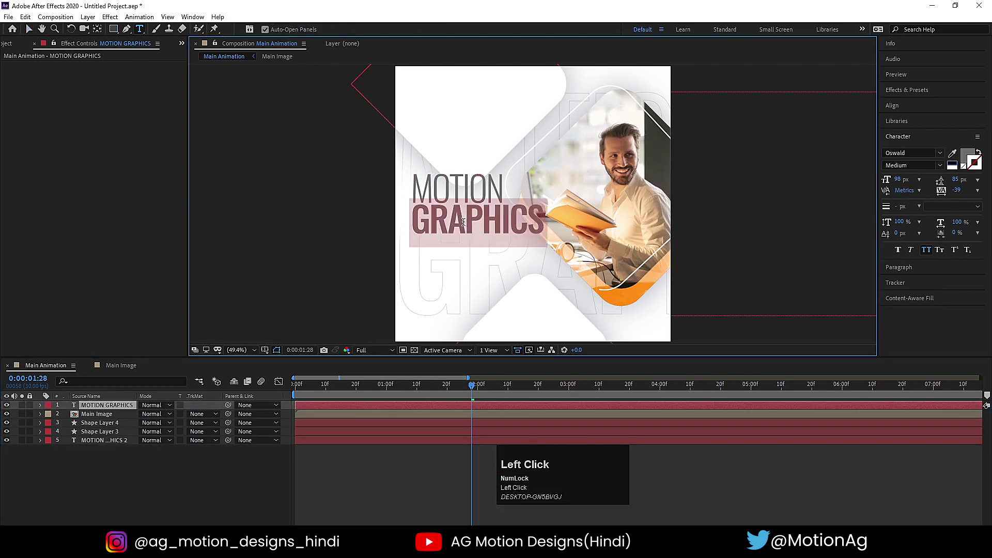
{"action": "left_click", "coordinate": [965, 156]}
{"action": "left_click_drag", "start_coordinate": [269, 333], "coordinate": [240, 340]}
{"action": "key", "text": "Return"}
{"action": "left_click", "coordinate": [206, 475]}
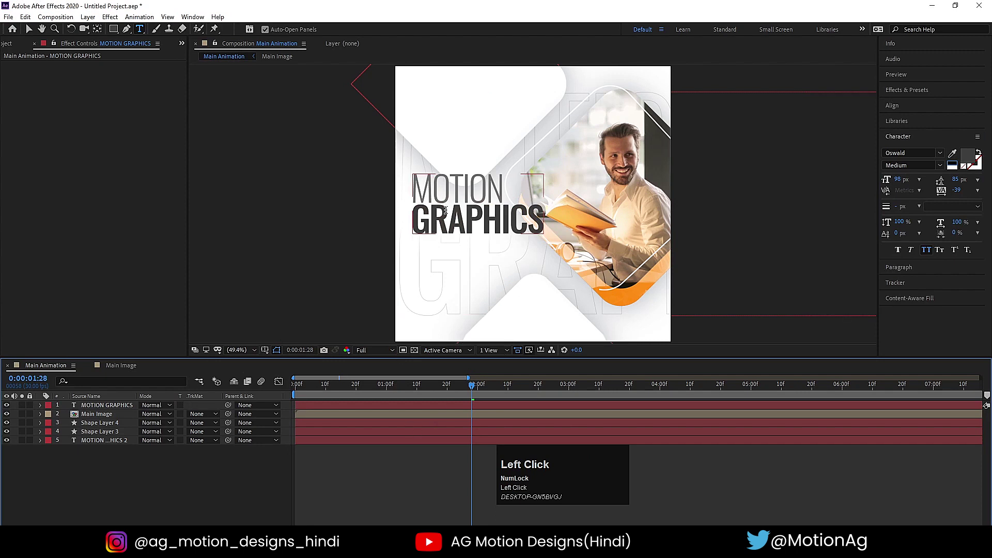
- Darken the fill of the word "MOTION" in the small title to grey 5C5C5C
{"action": "double_click", "coordinate": [478, 182]}
{"action": "left_click", "coordinate": [965, 161]}
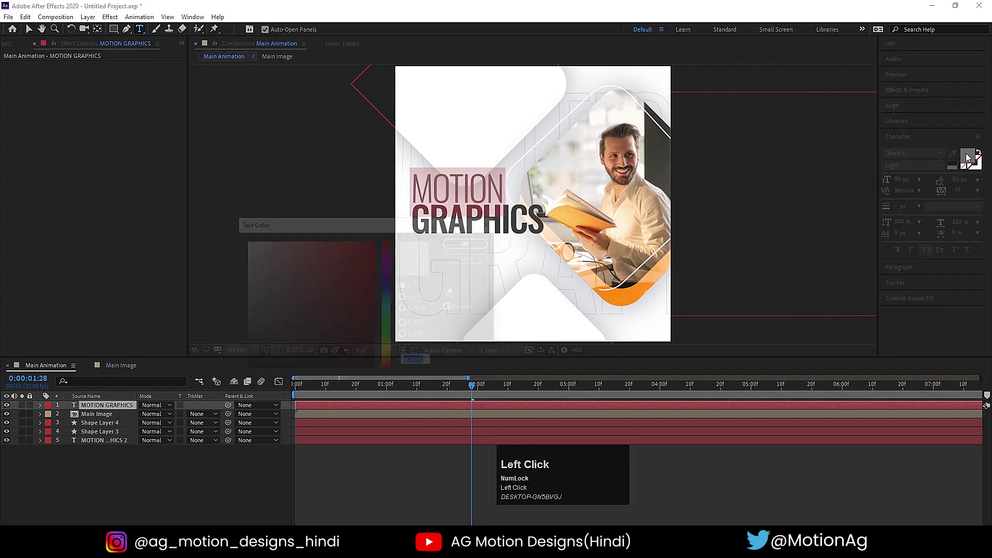
{"action": "left_click_drag", "start_coordinate": [243, 323], "coordinate": [238, 324]}
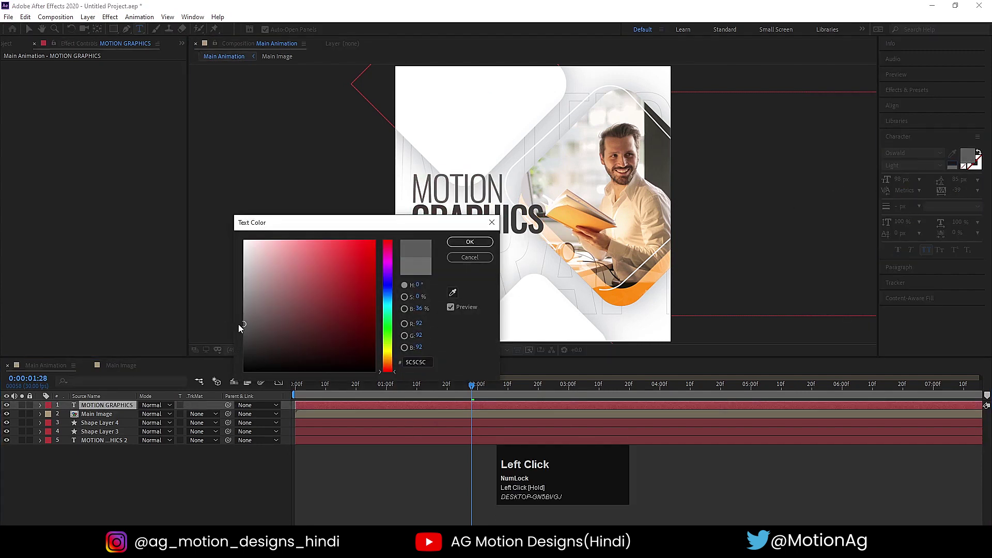
{"action": "key", "text": "Return"}
{"action": "left_click", "coordinate": [182, 482]}
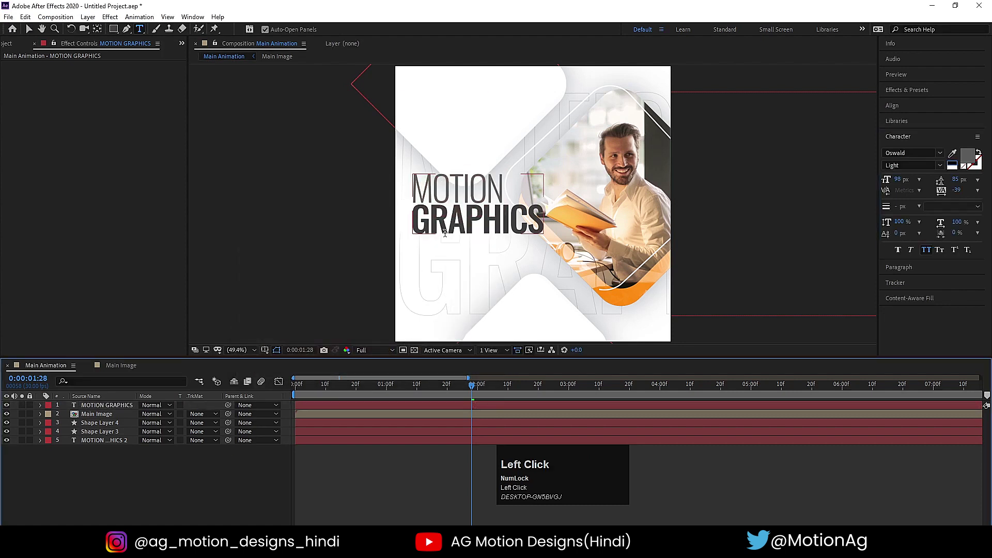
- Apply faux italic to the whole small MOTION GRAPHICS title
{"action": "key", "text": "v"}
{"action": "left_click", "coordinate": [474, 224]}
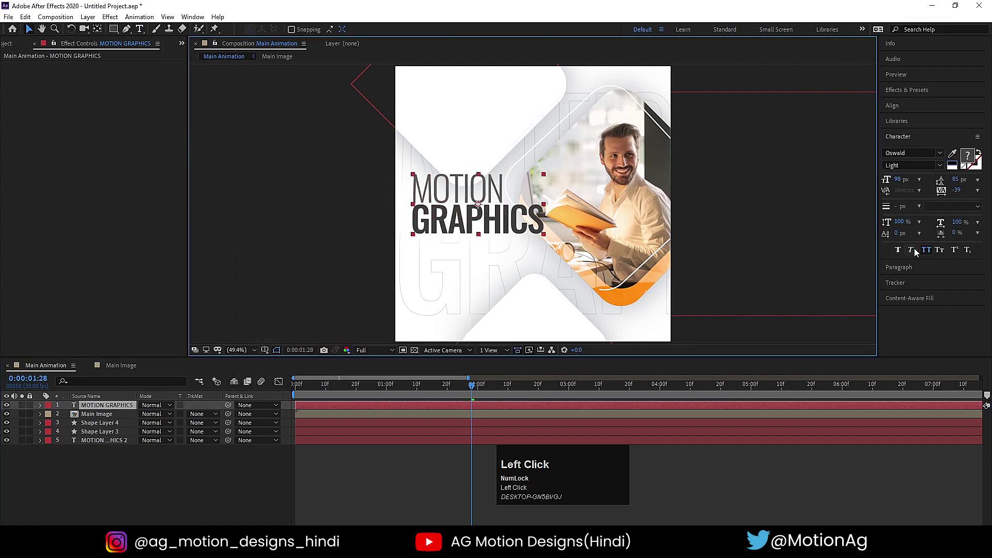
{"action": "left_click", "coordinate": [912, 250]}
{"action": "left_click", "coordinate": [260, 452]}
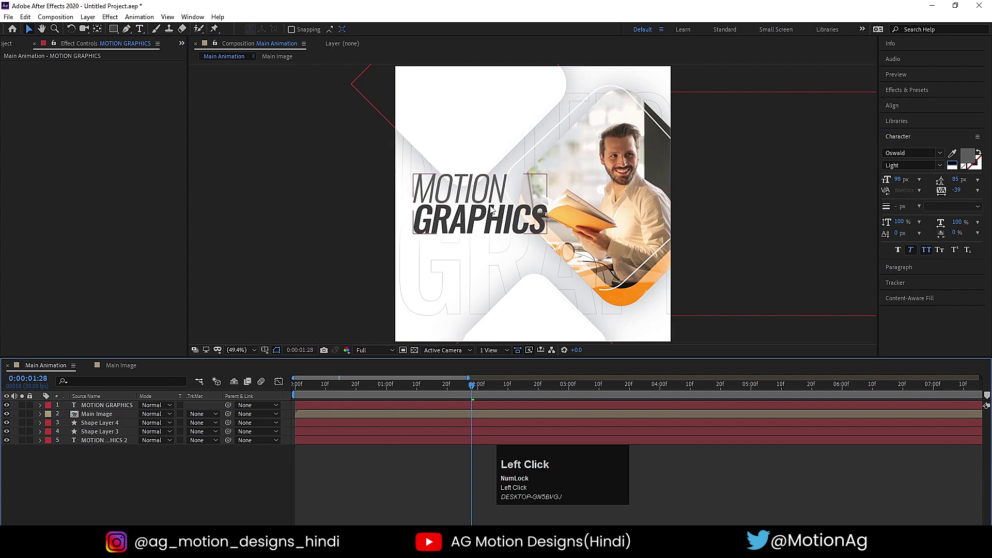
- Find the Drop Shadow effect and apply it to the small MOTION GRAPHICS title
{"action": "left_click", "coordinate": [492, 211]}
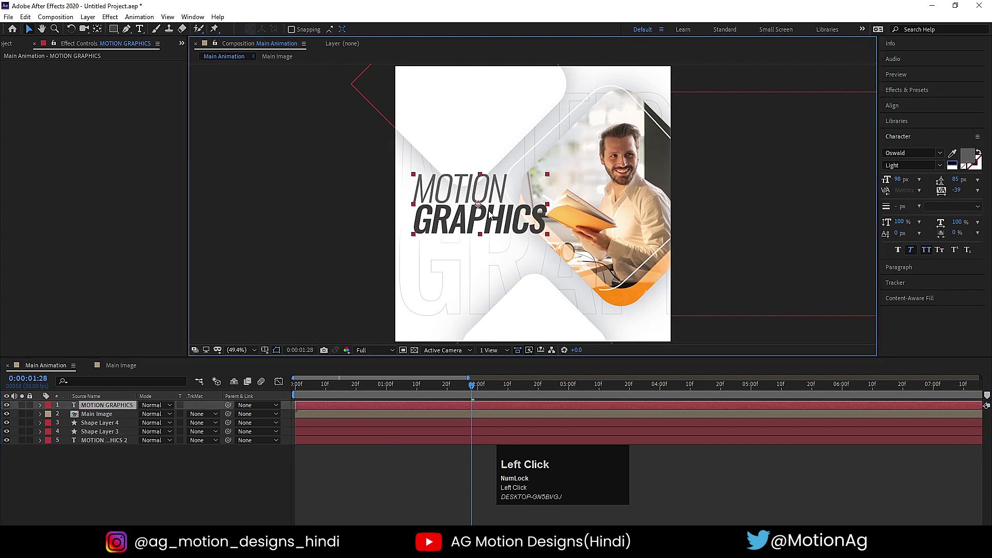
{"action": "left_click", "coordinate": [906, 91]}
{"action": "left_click", "coordinate": [915, 104]}
{"action": "key", "text": "ctrl+a"}
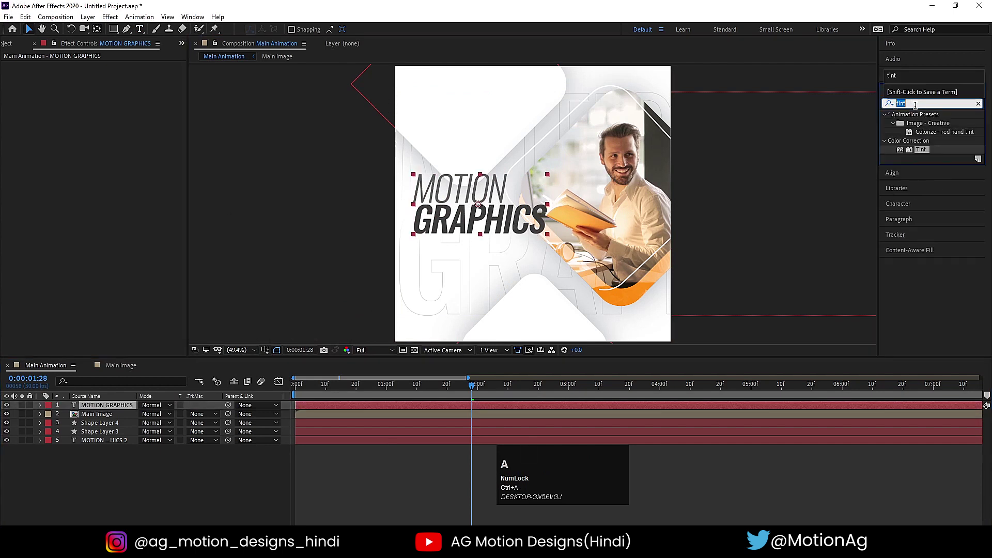
{"action": "type", "text": "drop"}
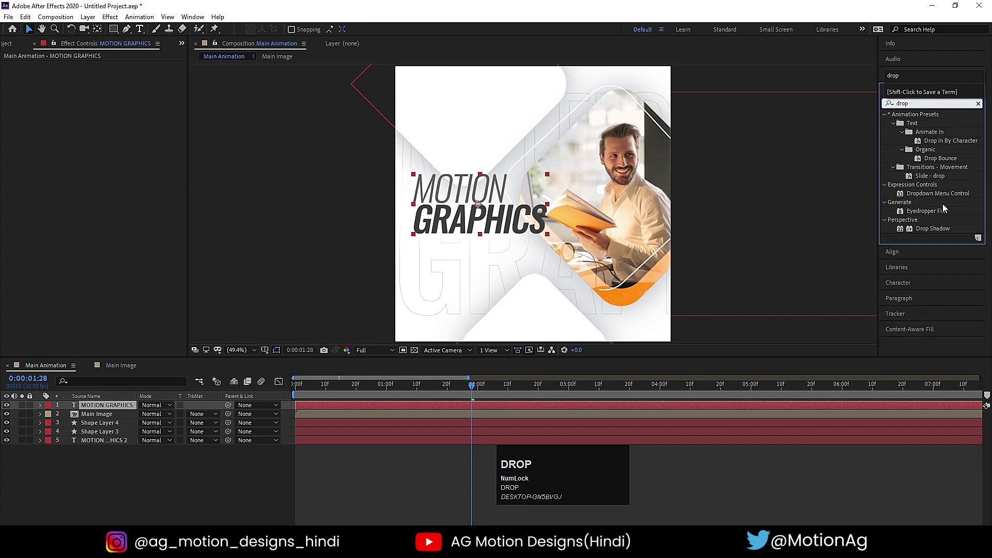
{"action": "left_click_drag", "start_coordinate": [933, 229], "coordinate": [83, 170]}
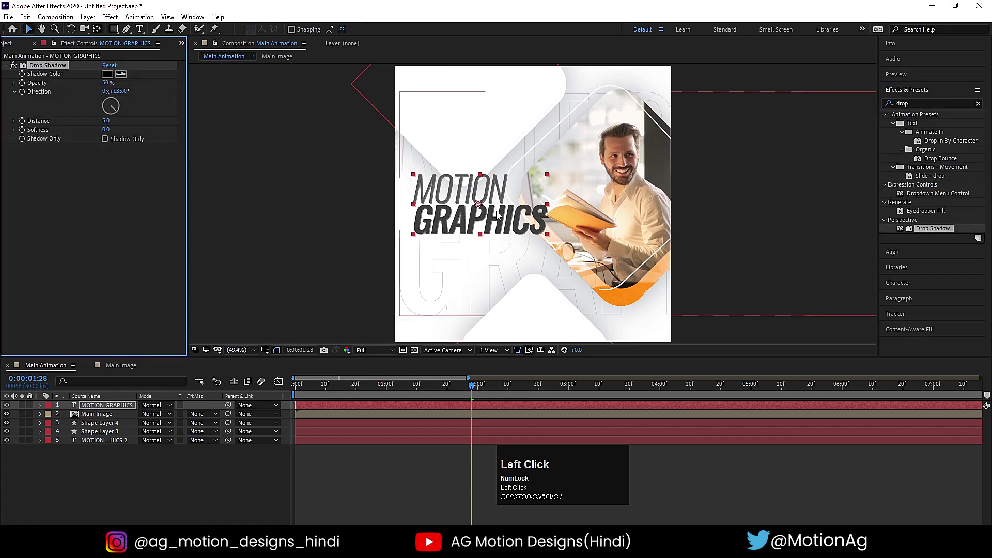
- Make the title's drop shadow white, with 100% opacity and a softness of 100
{"action": "left_click", "coordinate": [107, 74]}
{"action": "left_click", "coordinate": [272, 267]}
{"action": "key", "text": "Return"}
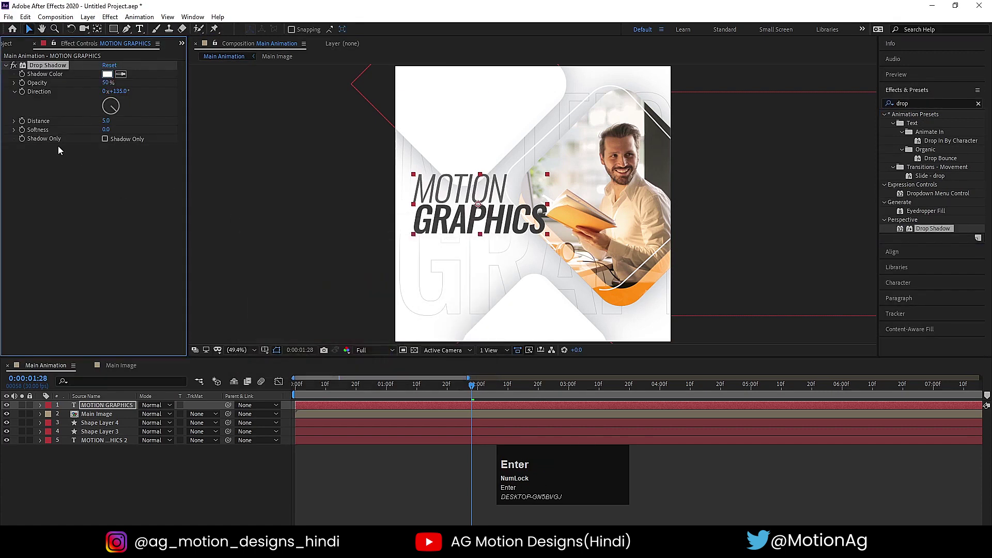
{"action": "left_click_drag", "start_coordinate": [104, 129], "coordinate": [210, 126]}
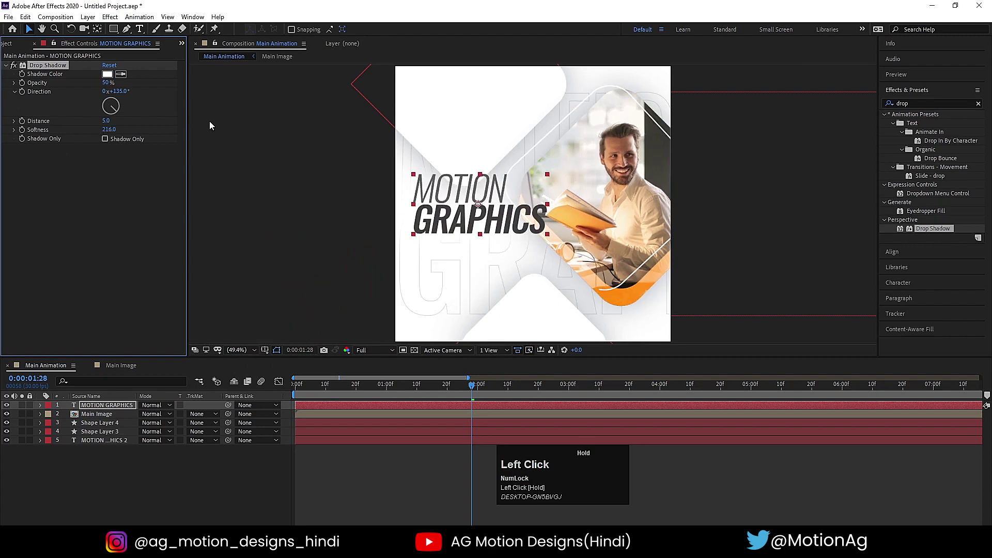
{"action": "left_click_drag", "start_coordinate": [106, 83], "coordinate": [256, 72]}
{"action": "left_click_drag", "start_coordinate": [106, 124], "coordinate": [113, 128]}
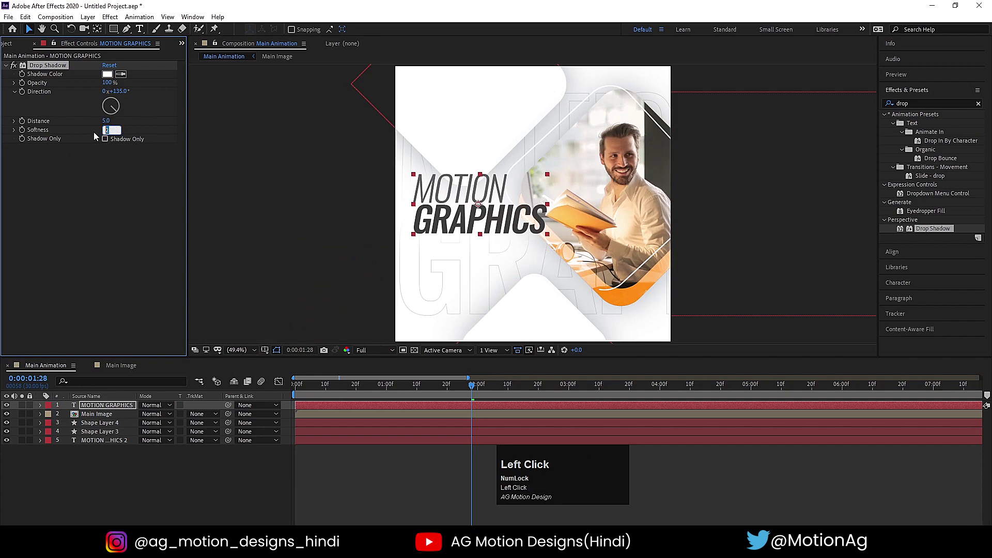
{"action": "type", "text": "100"}
{"action": "key", "text": "Return"}
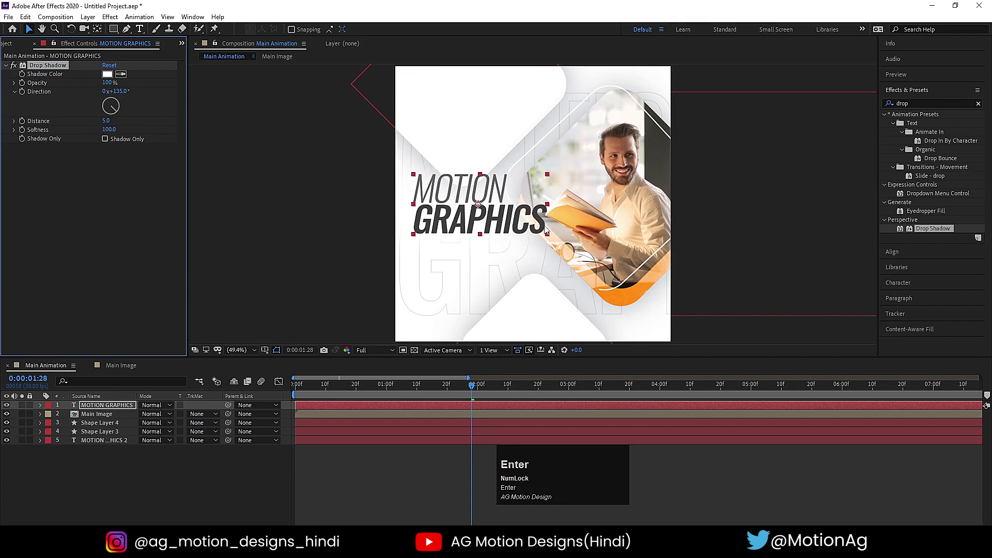
- Duplicate the white Drop Shadow effect twice on the small title and check the glow around the text
{"action": "scroll", "coordinate": [542, 229], "scroll_direction": "up", "scroll_amount": 2}
{"action": "left_click", "coordinate": [49, 66]}
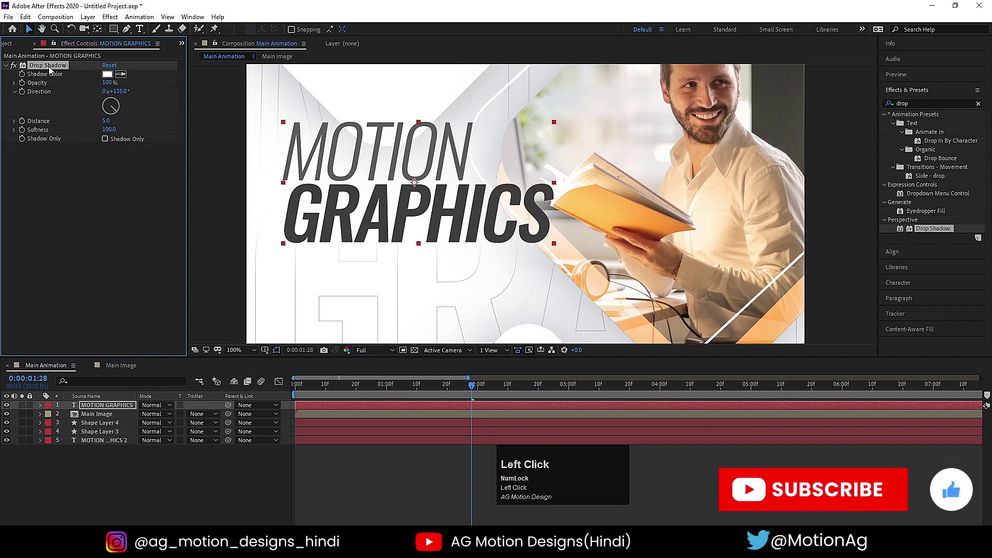
{"action": "key", "text": "ctrl+d"}
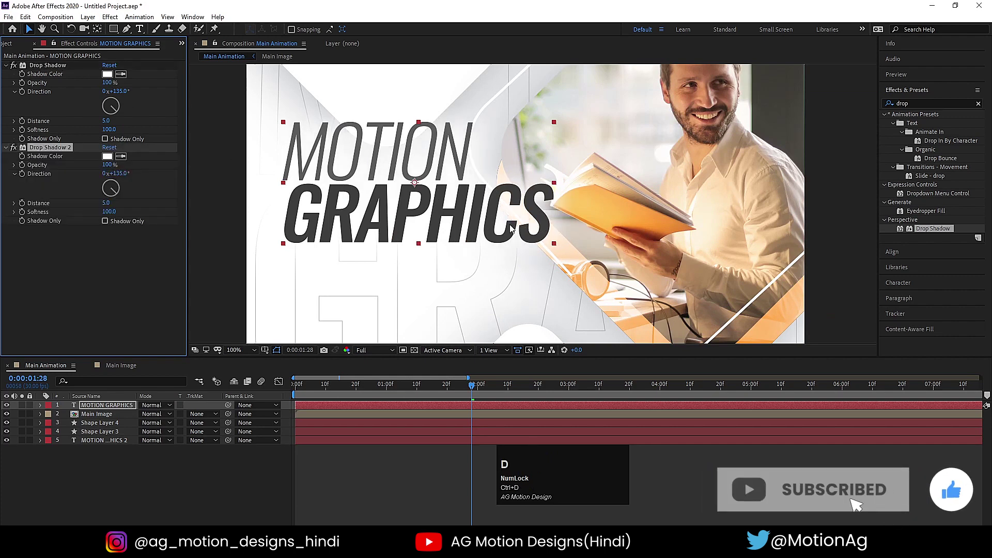
{"action": "key", "text": "ctrl+d"}
{"action": "scroll", "coordinate": [537, 234], "scroll_direction": "down", "scroll_amount": 4}
{"action": "scroll", "coordinate": [538, 234], "scroll_direction": "up", "scroll_amount": 2}
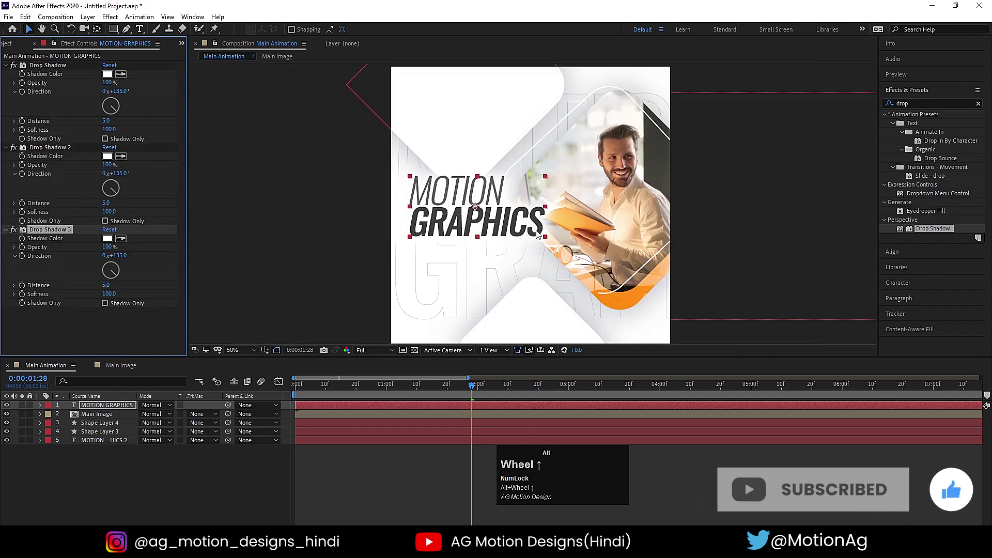
{"action": "scroll", "coordinate": [543, 231], "scroll_direction": "up", "scroll_amount": 1}
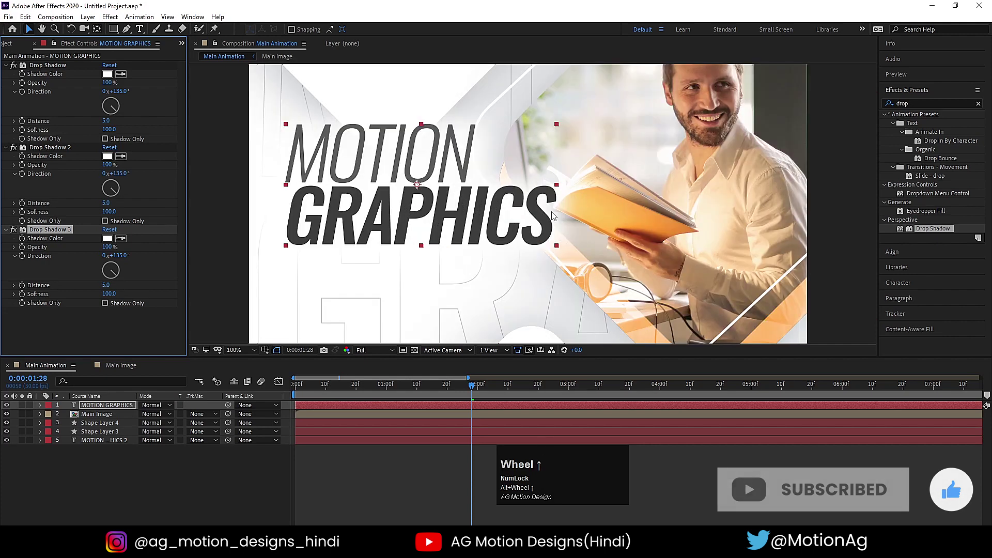
{"action": "scroll", "coordinate": [548, 224], "scroll_direction": "down", "scroll_amount": 1}
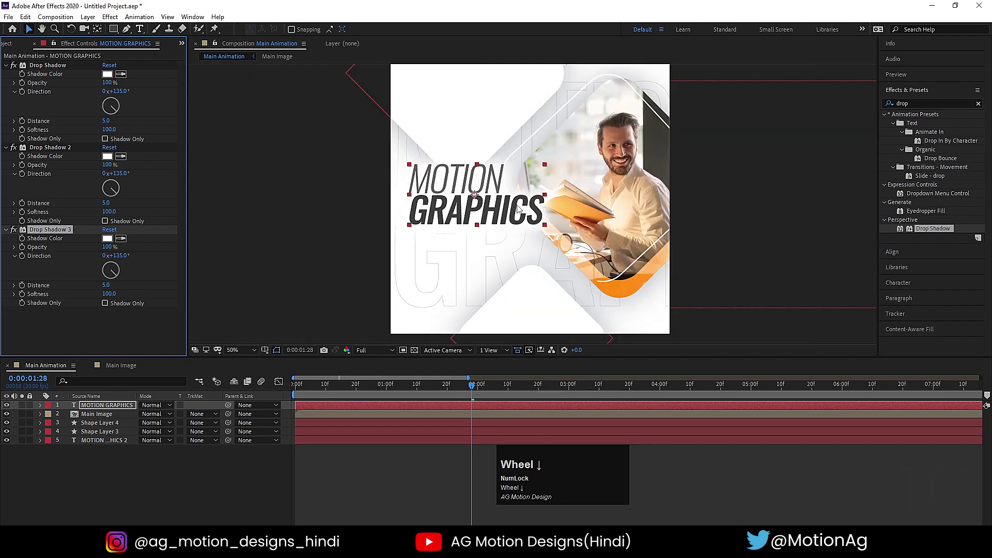
- At the composition start, add a Position text animator to the small title and set its position to 0, 99
{"action": "left_click", "coordinate": [186, 476]}
{"action": "left_click_drag", "start_coordinate": [329, 386], "coordinate": [264, 392]}
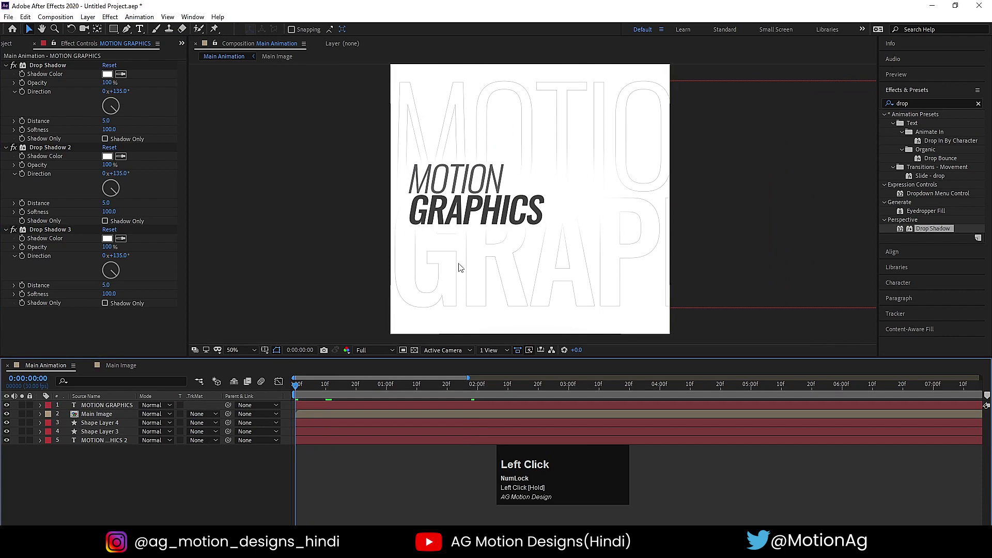
{"action": "left_click", "coordinate": [428, 208]}
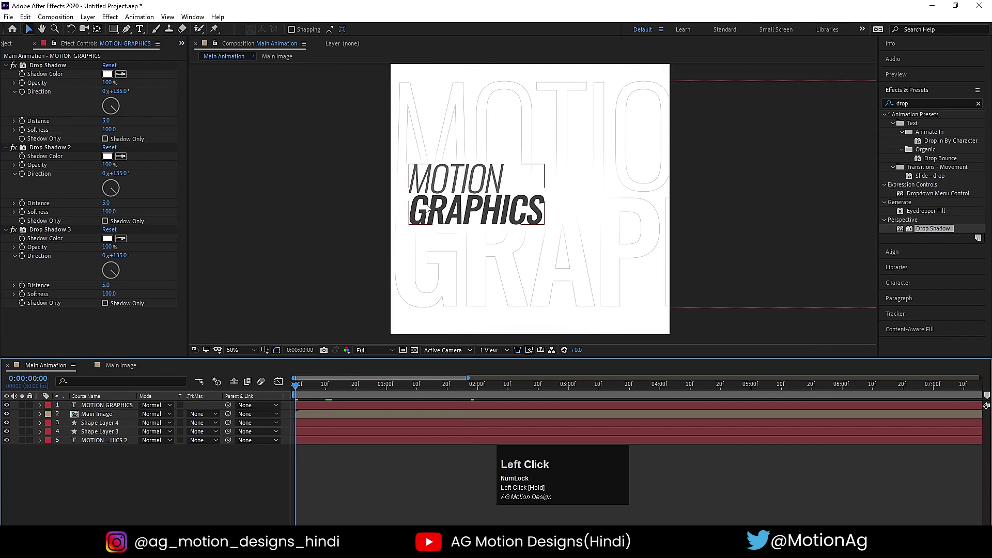
{"action": "left_click", "coordinate": [40, 405]}
{"action": "left_click", "coordinate": [217, 415]}
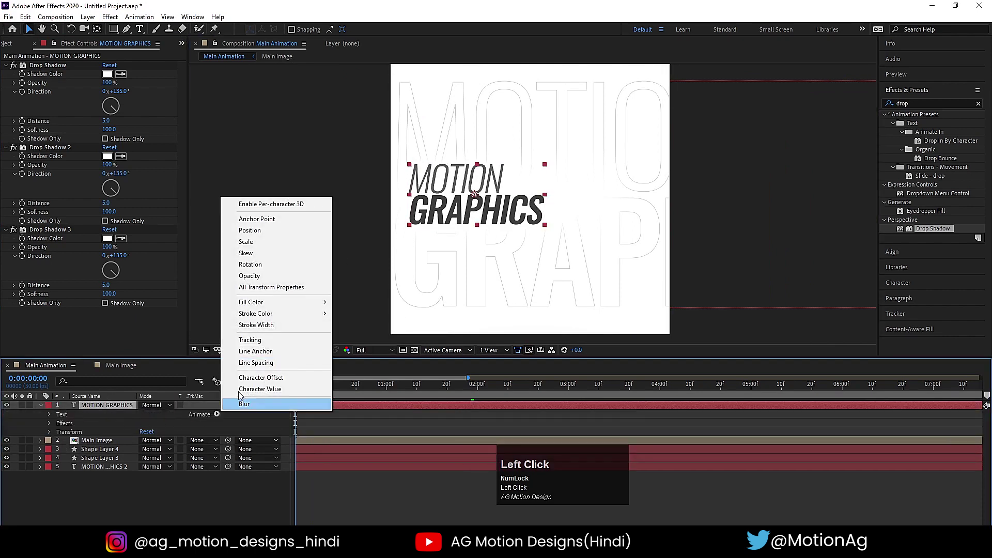
{"action": "left_click", "coordinate": [253, 231]}
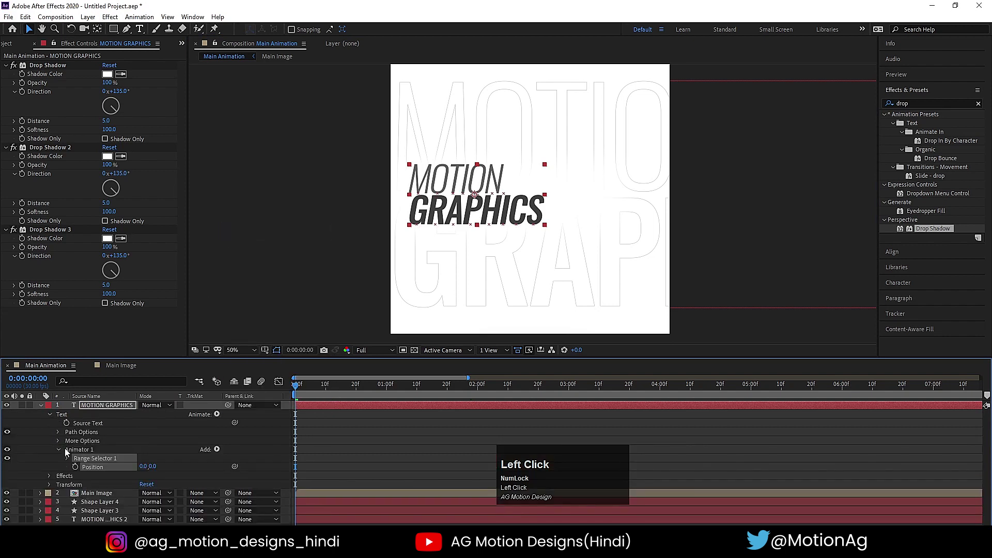
{"action": "left_click", "coordinate": [67, 459]}
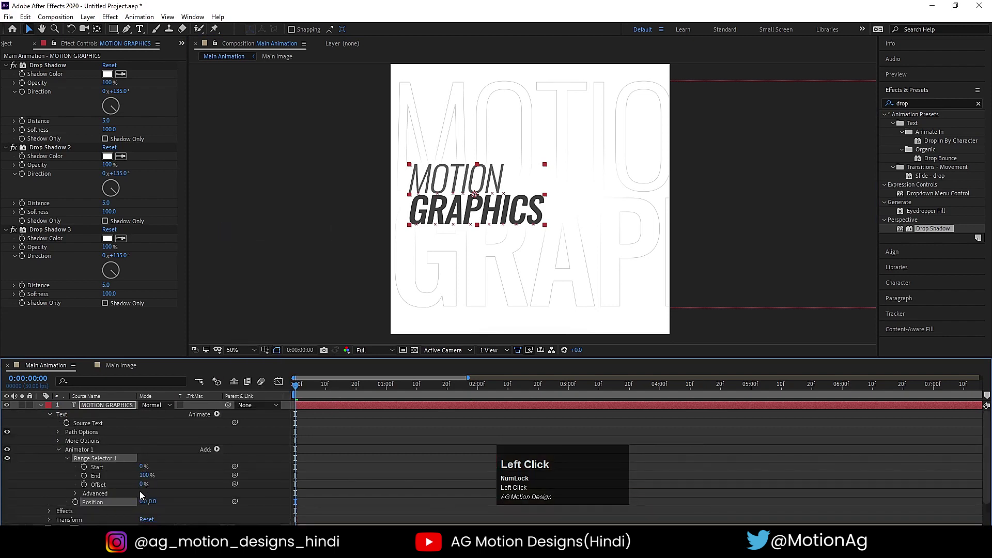
{"action": "mouse_move", "coordinate": [153, 502]}
{"action": "left_mouse_down"}
{"action": "mouse_move", "coordinate": [209, 501]}
{"action": "mouse_move", "coordinate": [169, 505]}
{"action": "left_mouse_up"}
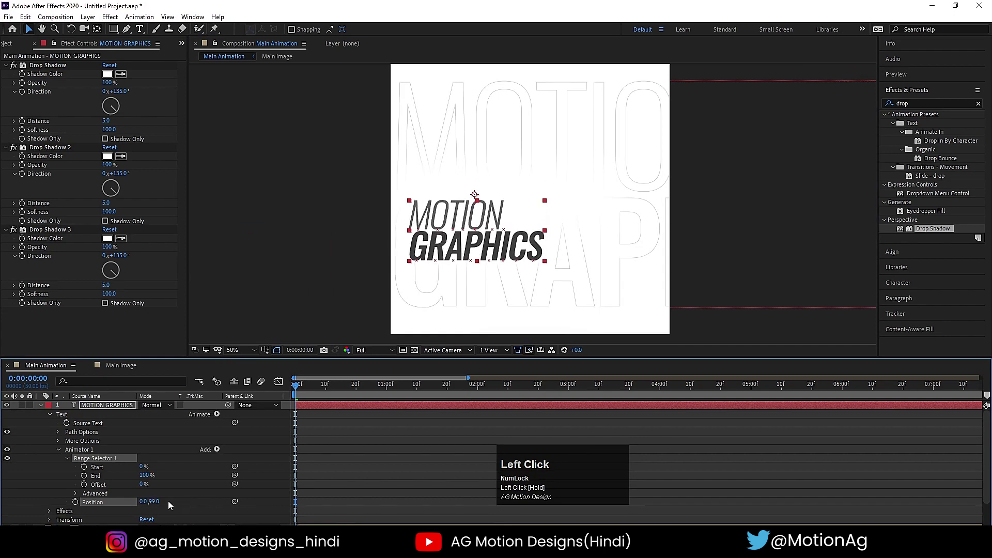
- Keyframe the range selector's Start from 0% at the first frame to 100% at 0:00:01:20
{"action": "left_click", "coordinate": [83, 468]}
{"action": "left_click_drag", "start_coordinate": [411, 393], "coordinate": [447, 386]}
{"action": "left_click_drag", "start_coordinate": [142, 468], "coordinate": [380, 466]}
{"action": "left_click_drag", "start_coordinate": [338, 387], "coordinate": [249, 393]}
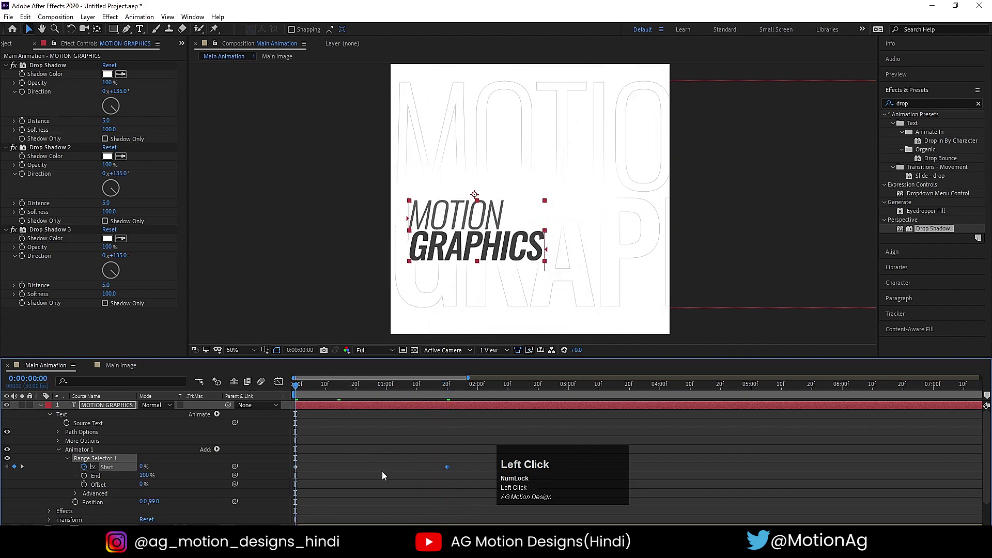
- Easy-ease the Start keyframes, shape their speed graph into a sharp peak near the middle, and preview the text animation
{"action": "left_click_drag", "start_coordinate": [456, 495], "coordinate": [287, 442]}
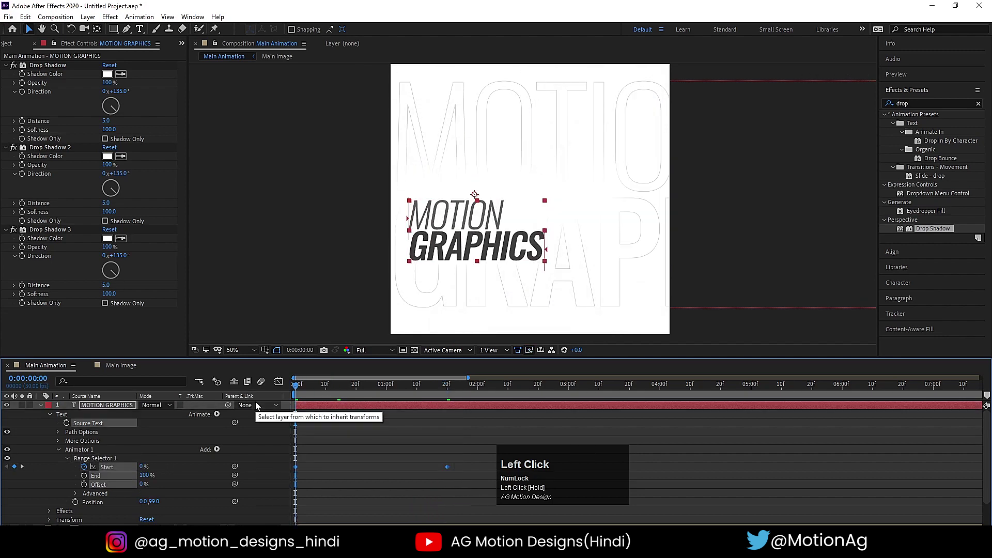
{"action": "key", "text": "F9"}
{"action": "left_click", "coordinate": [279, 382]}
{"action": "left_click_drag", "start_coordinate": [496, 512], "coordinate": [365, 474]}
{"action": "left_click_drag", "start_coordinate": [422, 500], "coordinate": [364, 505]}
{"action": "key", "text": "space"}
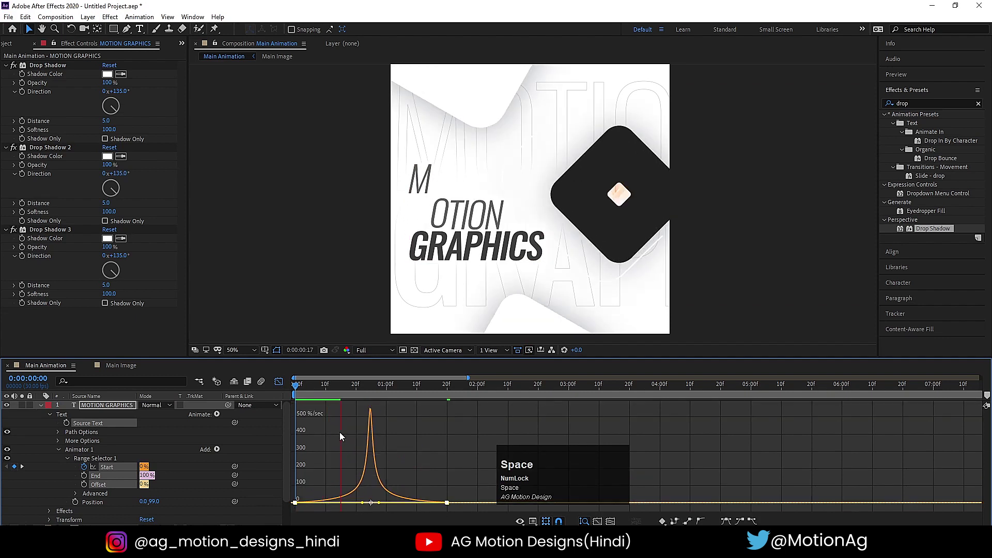
{"action": "left_click", "coordinate": [267, 393]}
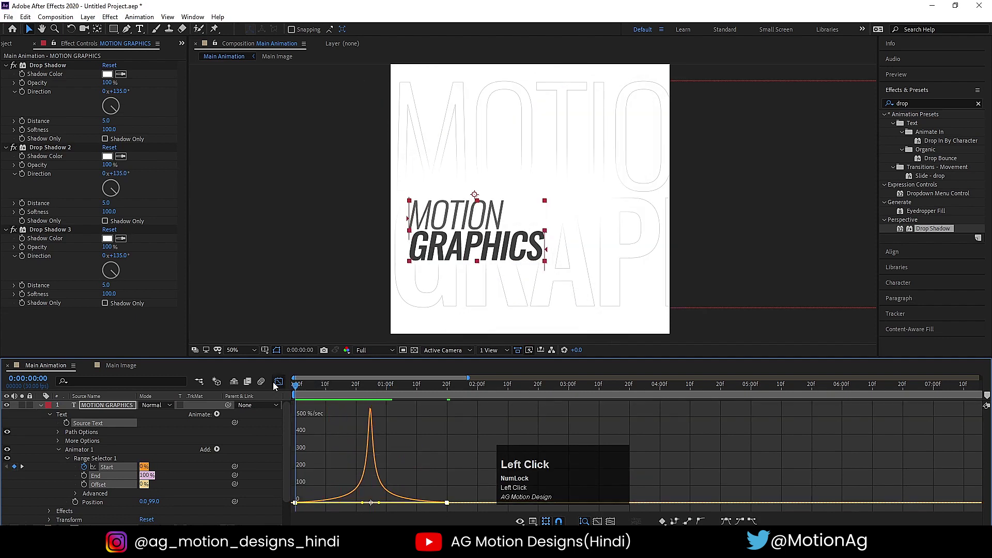
{"action": "left_click", "coordinate": [276, 384]}
- Base the title's range selector on Words and preview the animation
{"action": "left_click", "coordinate": [75, 494]}
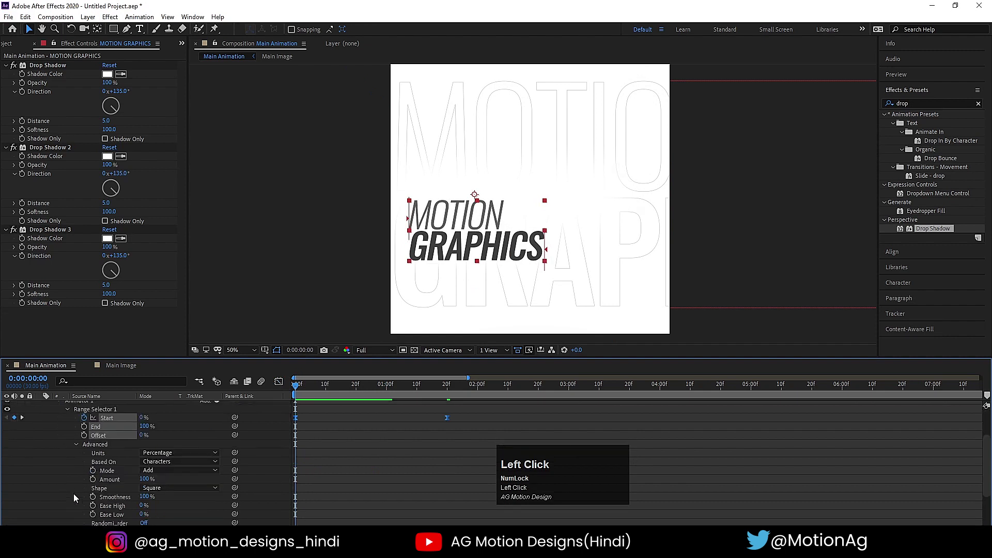
{"action": "left_click", "coordinate": [150, 462]}
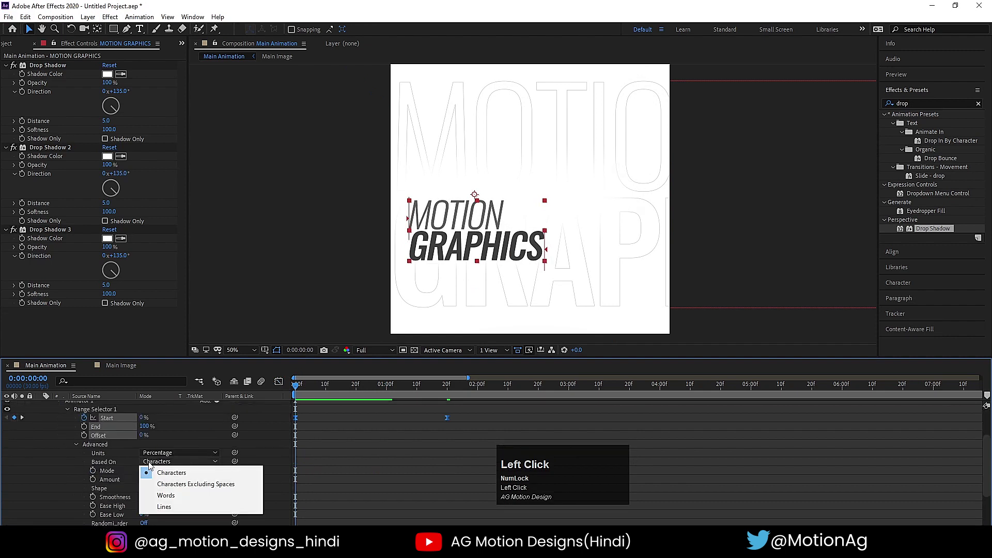
{"action": "left_click", "coordinate": [165, 496]}
{"action": "key", "text": "space"}
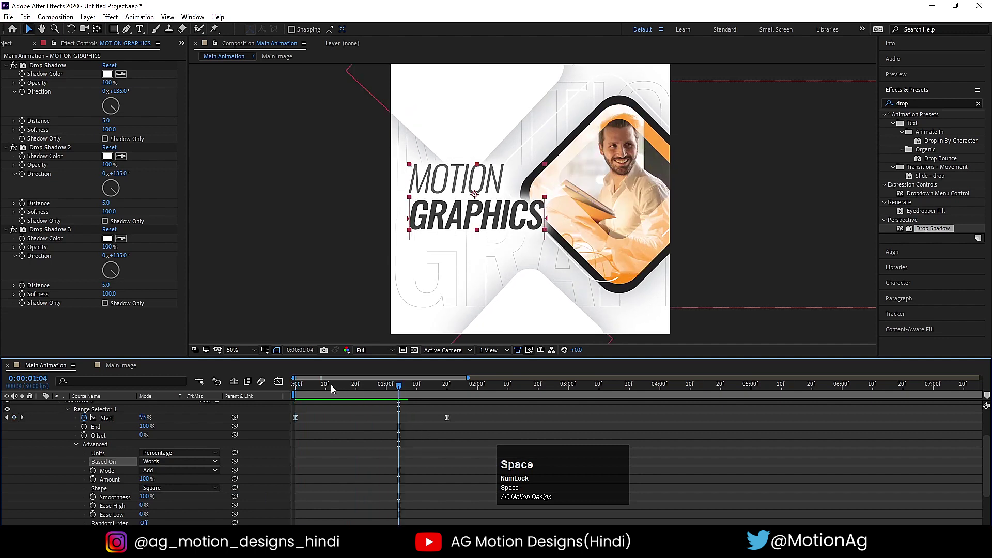
- Add an Opacity property to the title's text animator and set it to 0%
{"action": "left_click", "coordinate": [61, 441]}
{"action": "scroll", "coordinate": [194, 460], "scroll_direction": "up", "scroll_amount": 2}
{"action": "left_click", "coordinate": [218, 449]}
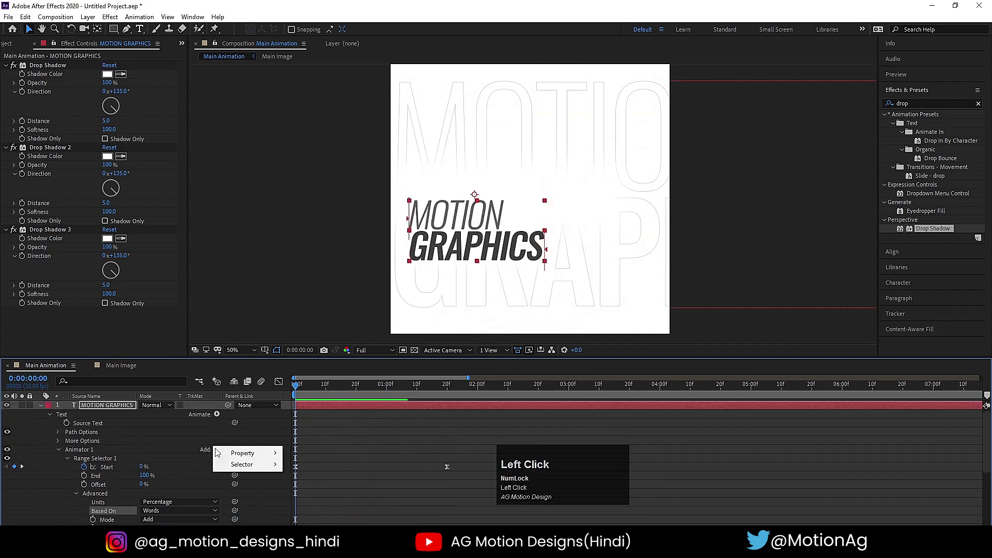
{"action": "mouse_move", "coordinate": [246, 453]}
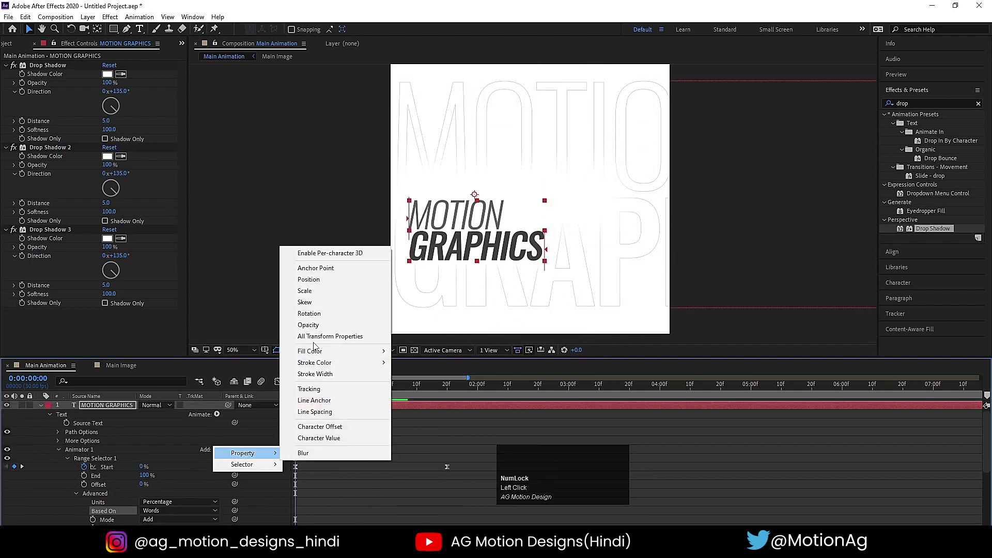
{"action": "left_click", "coordinate": [309, 325]}
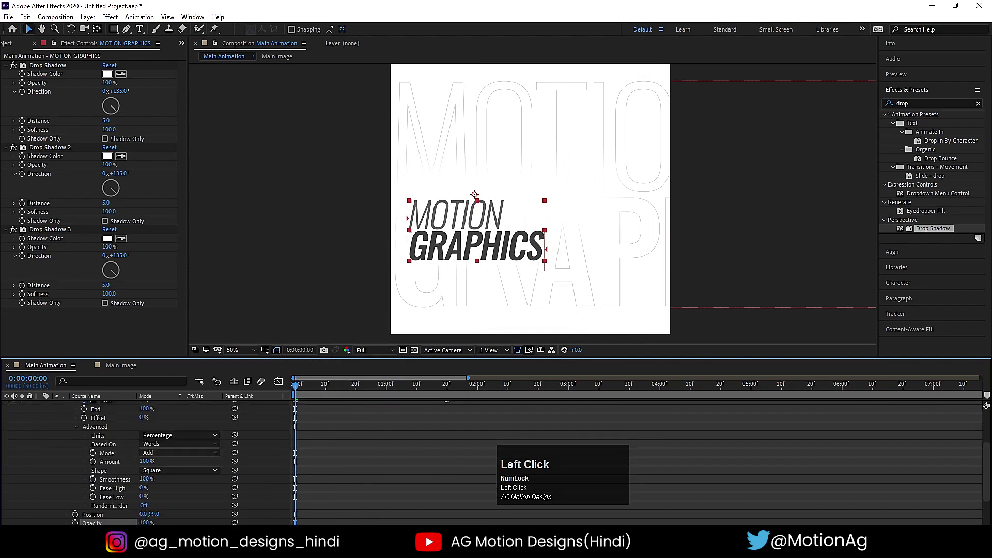
{"action": "left_click", "coordinate": [144, 523]}
{"action": "scroll", "coordinate": [147, 509], "scroll_direction": "up", "scroll_amount": 3}
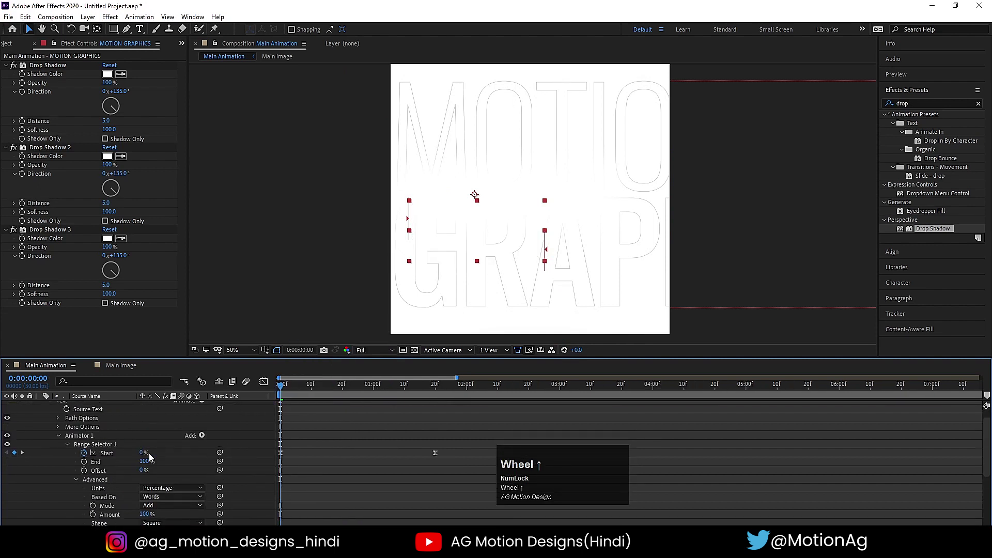
- Add a Blur property of 40 to the title's text animator and preview the word-by-word reveal
{"action": "left_click", "coordinate": [202, 436]}
{"action": "mouse_move", "coordinate": [228, 439]}
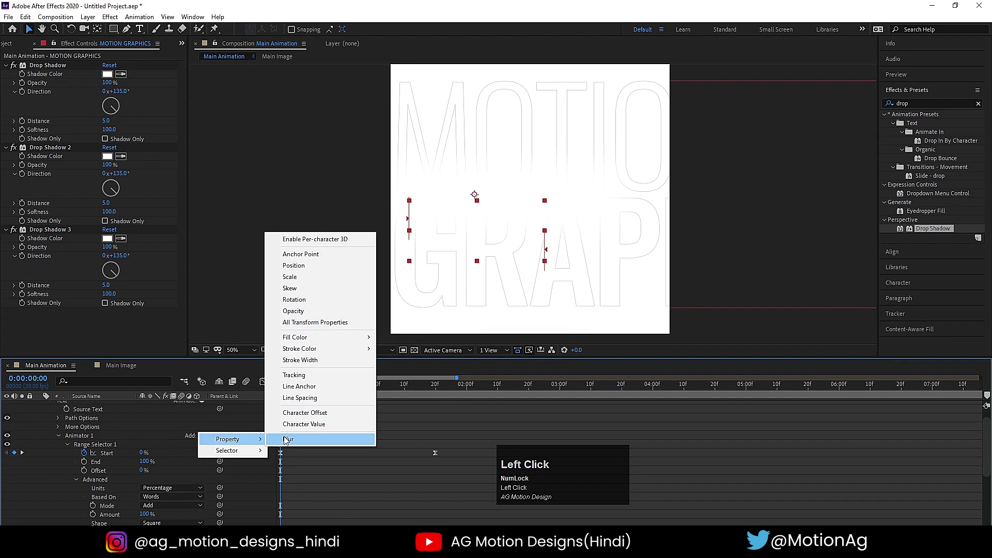
{"action": "left_click", "coordinate": [286, 440]}
{"action": "left_click", "coordinate": [153, 522]}
{"action": "type", "text": "4"}
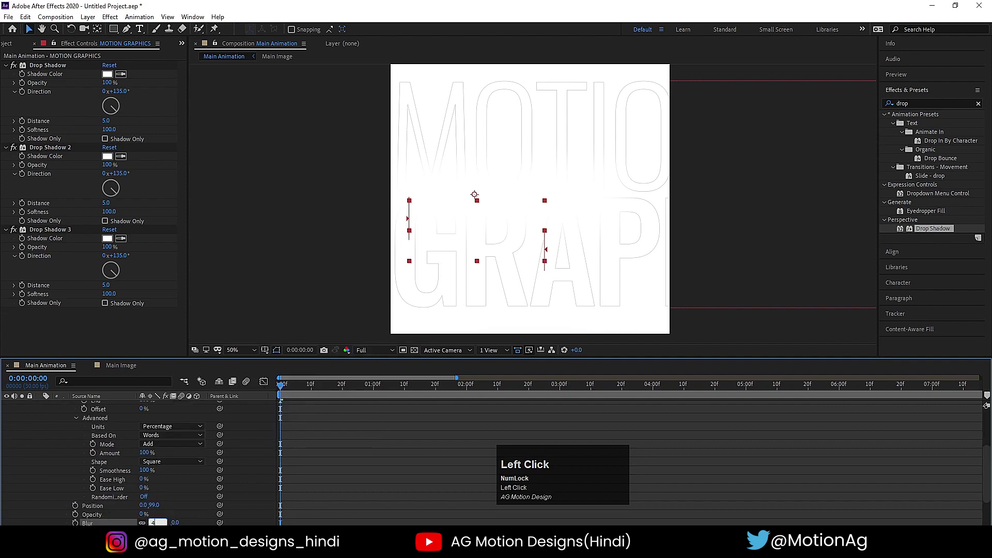
{"action": "type", "text": "0"}
{"action": "key", "text": "Return"}
{"action": "key", "text": "space"}
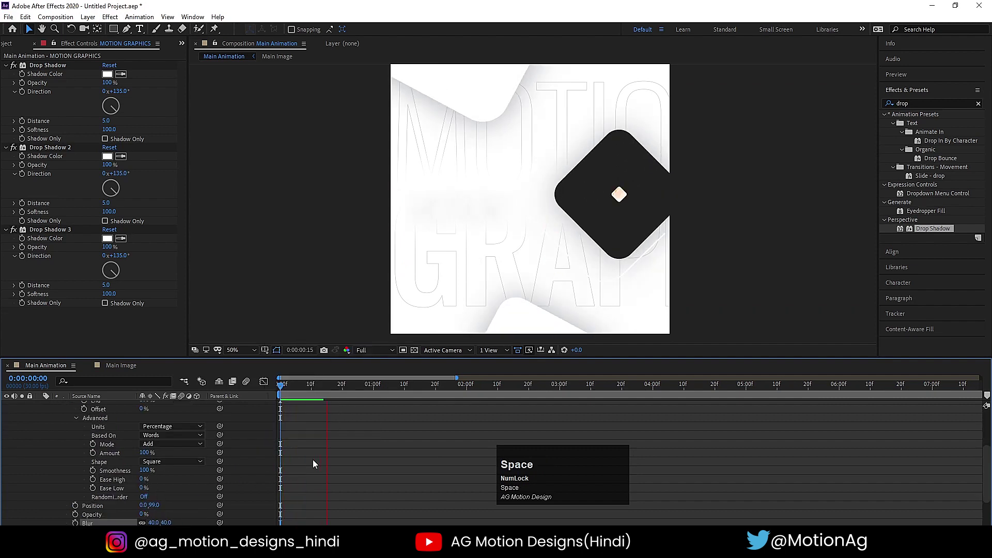
{"action": "scroll", "coordinate": [320, 451], "scroll_direction": "up", "scroll_amount": 3}
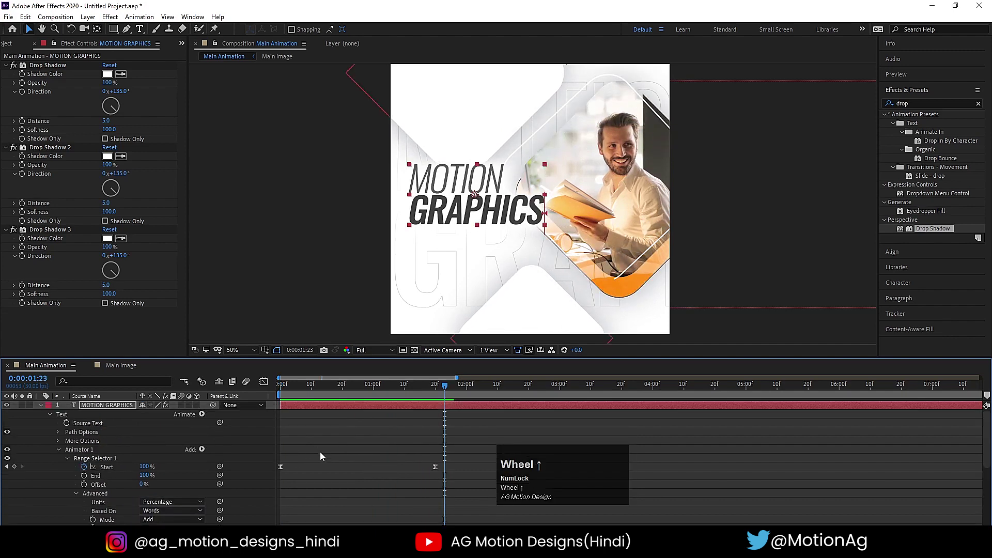
{"action": "left_click", "coordinate": [148, 432]}
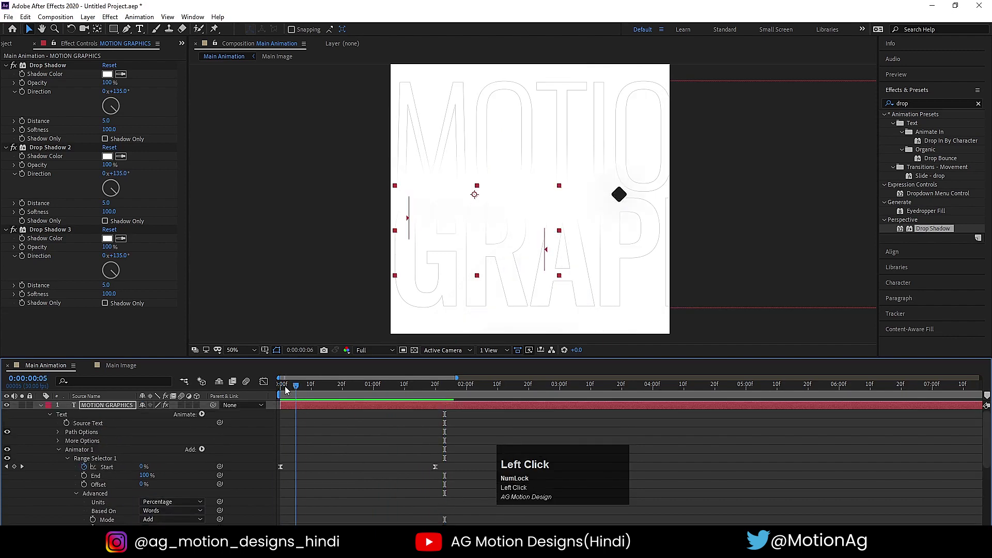
- Copy Animator 1 from the MOTION GRAPHICS title to the large outlined MOTION GRAPHICS 2 text at 0:00 and preview it
{"action": "left_click", "coordinate": [69, 451]}
{"action": "key", "text": "ctrl"}
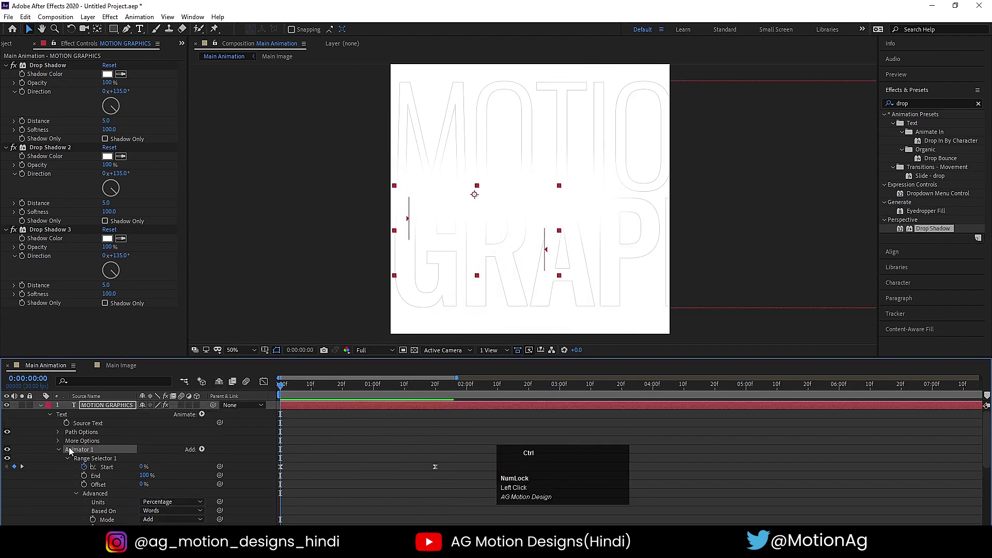
{"action": "left_click", "coordinate": [40, 406]}
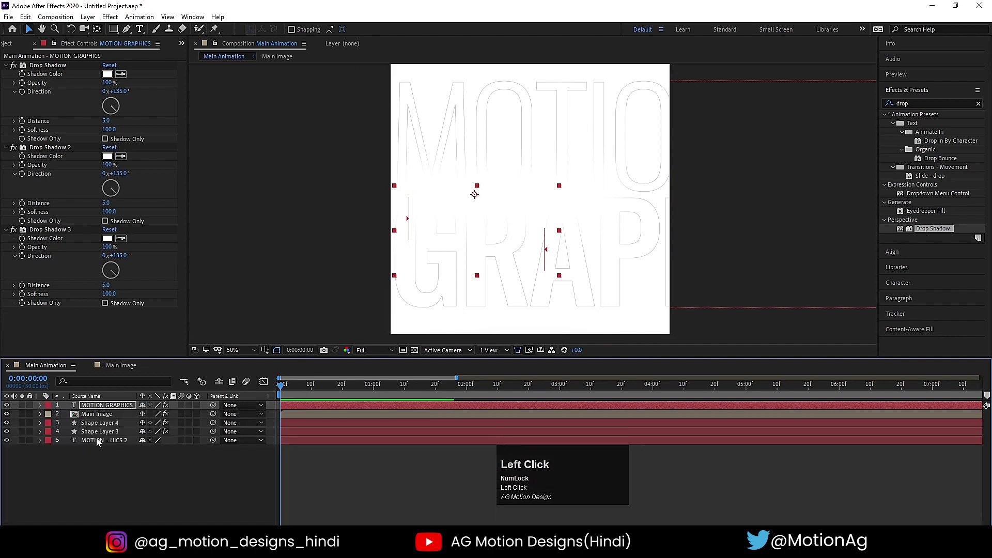
{"action": "left_click", "coordinate": [98, 442]}
{"action": "key", "text": "y"}
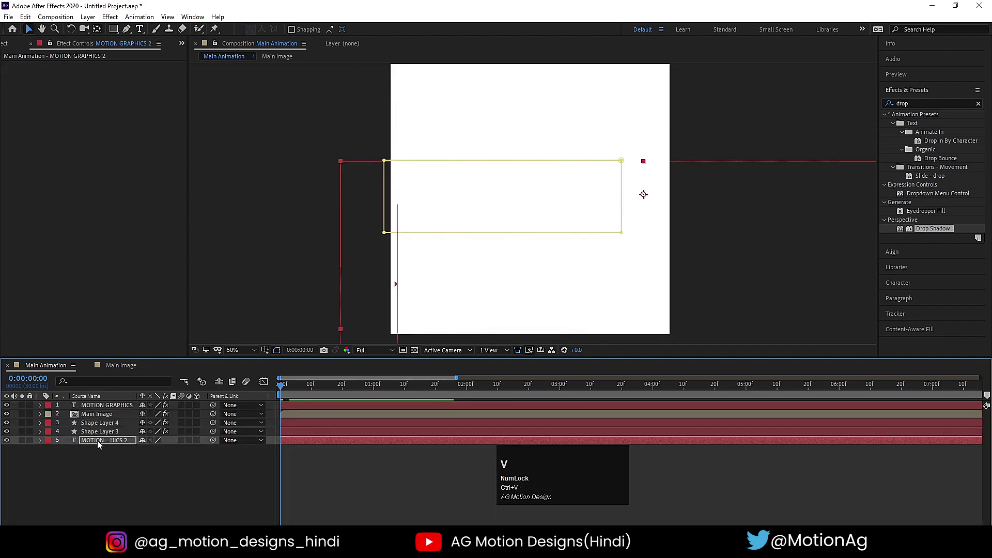
{"action": "key", "text": "space"}
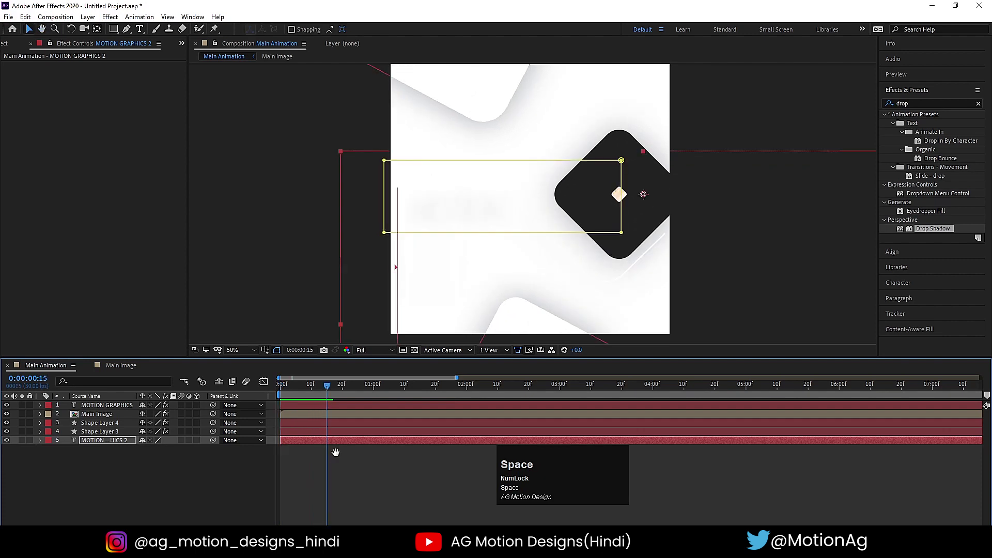
- Shift the MOTION GRAPHICS title layer to start at about frame 16 and preview the delayed reveal
{"action": "left_click", "coordinate": [308, 404]}
{"action": "left_click_drag", "start_coordinate": [314, 405], "coordinate": [346, 408]}
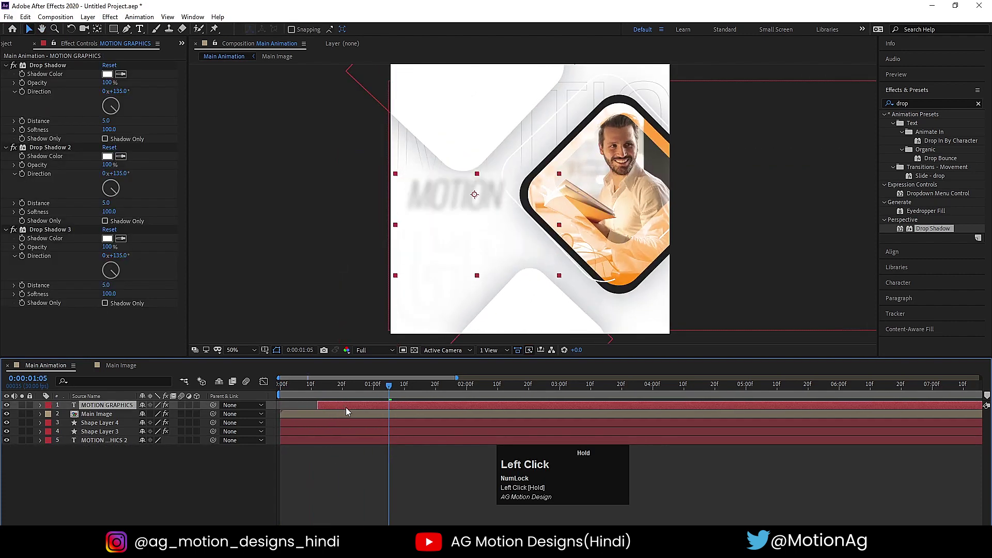
{"action": "key", "text": "space"}
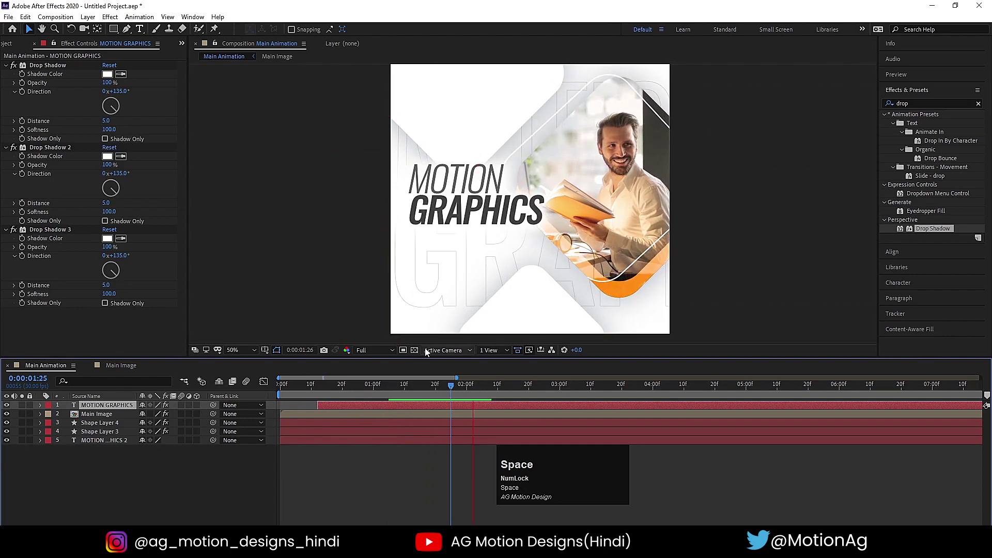
{"action": "left_click", "coordinate": [355, 405]}
{"action": "left_click_drag", "start_coordinate": [355, 406], "coordinate": [367, 406]}
{"action": "left_click", "coordinate": [286, 394]}
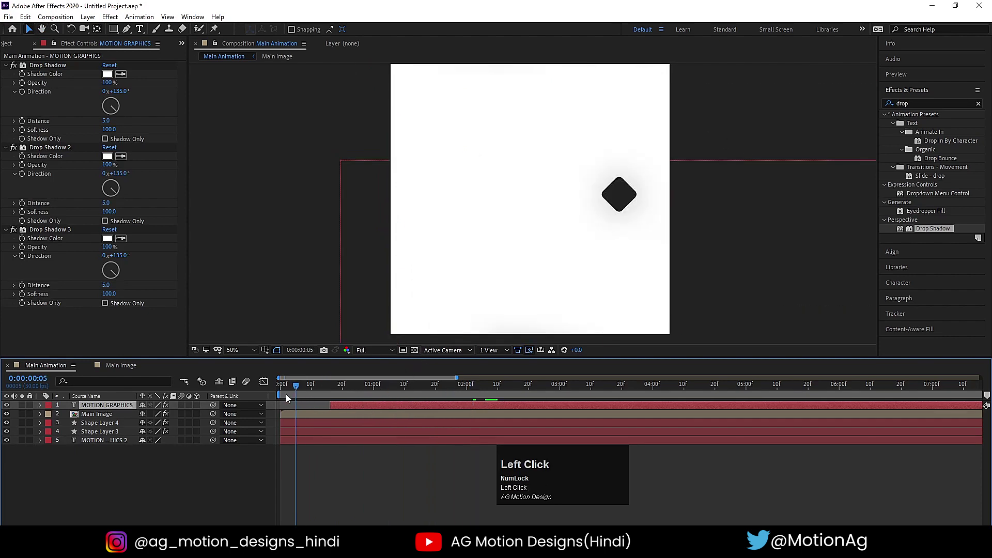
{"action": "key", "text": "space"}
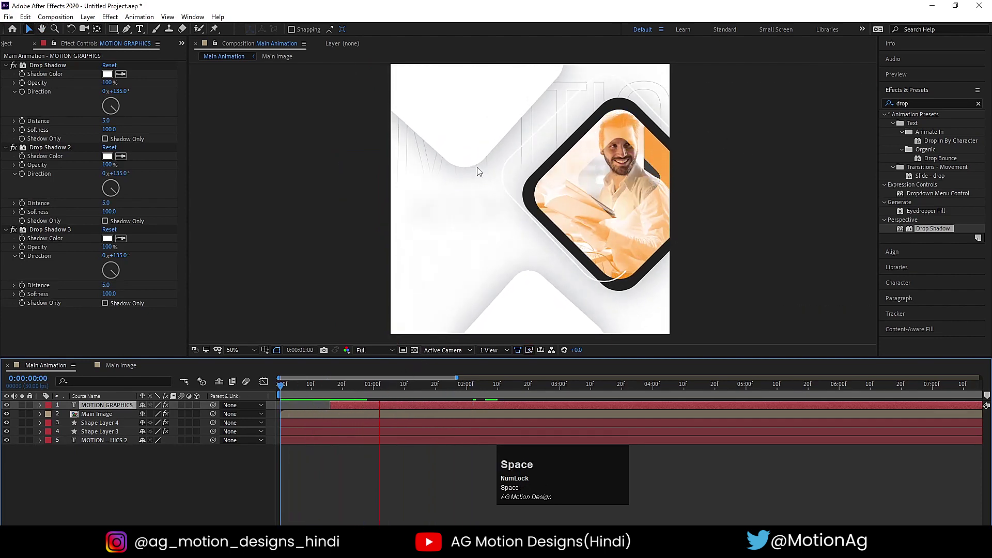
{"action": "key", "text": "space"}
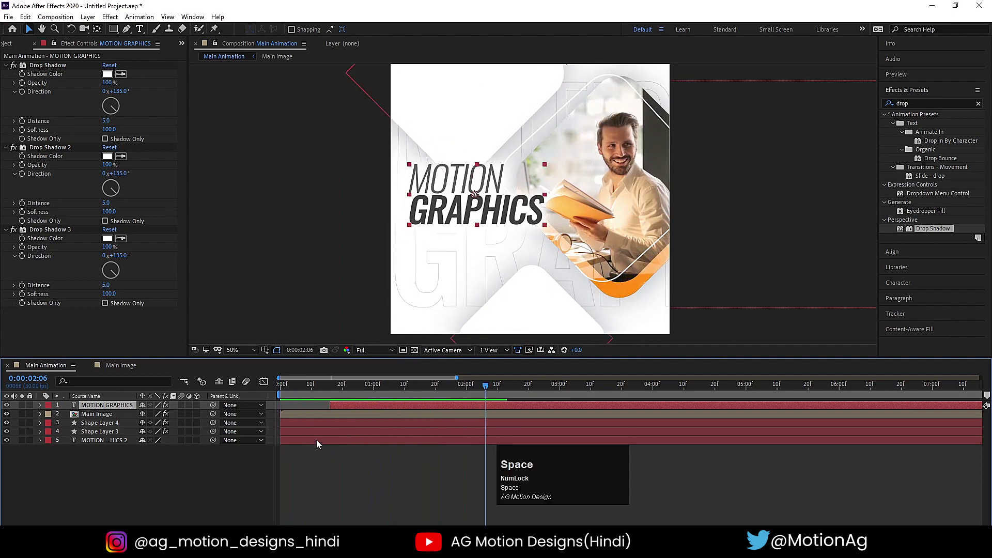
- End the work area at 0:00:05:29 and preview the animation from the beginning
{"action": "left_click", "coordinate": [297, 441]}
{"action": "left_click", "coordinate": [282, 394]}
{"action": "key", "text": "space"}
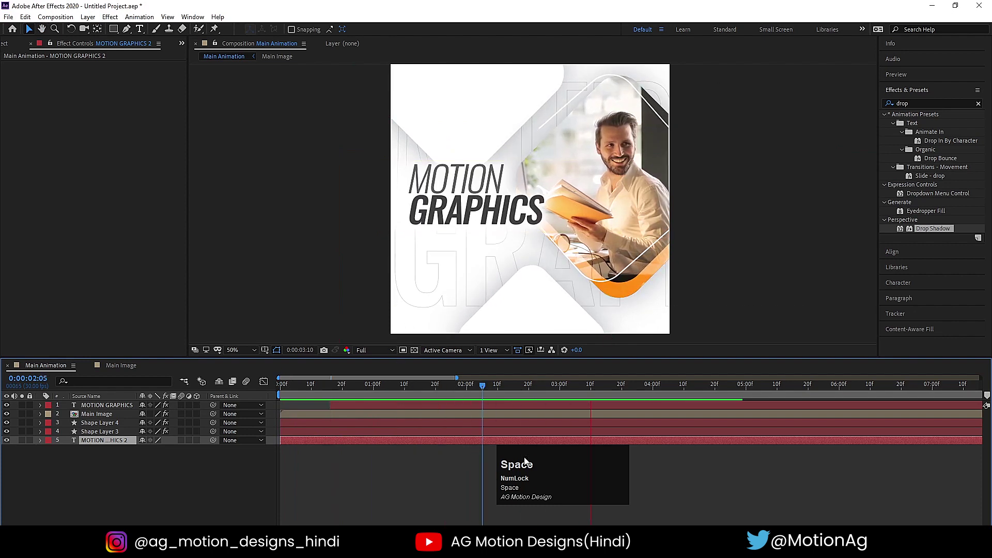
{"action": "left_click_drag", "start_coordinate": [776, 387], "coordinate": [836, 394]}
{"action": "key", "text": "n"}
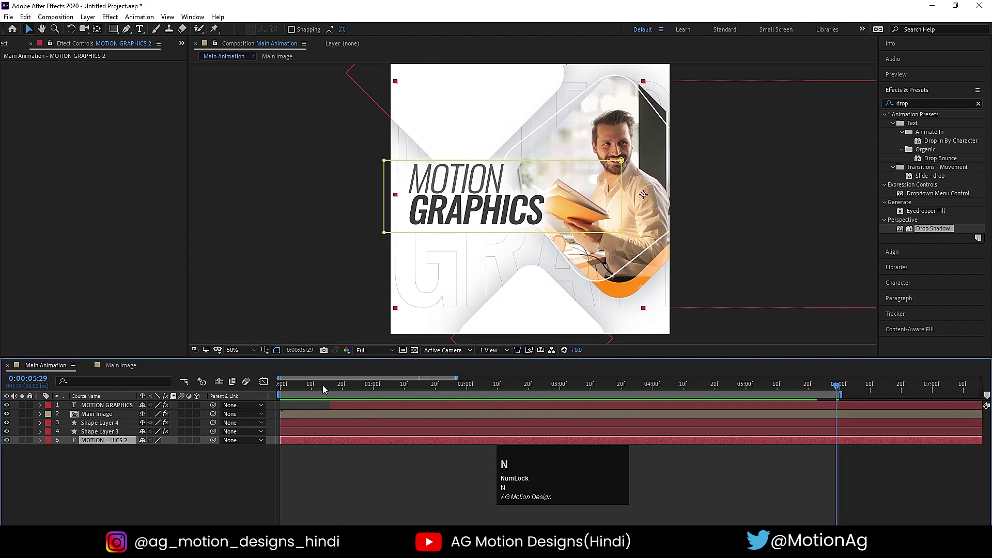
{"action": "left_click", "coordinate": [282, 386]}
{"action": "key", "text": "space"}
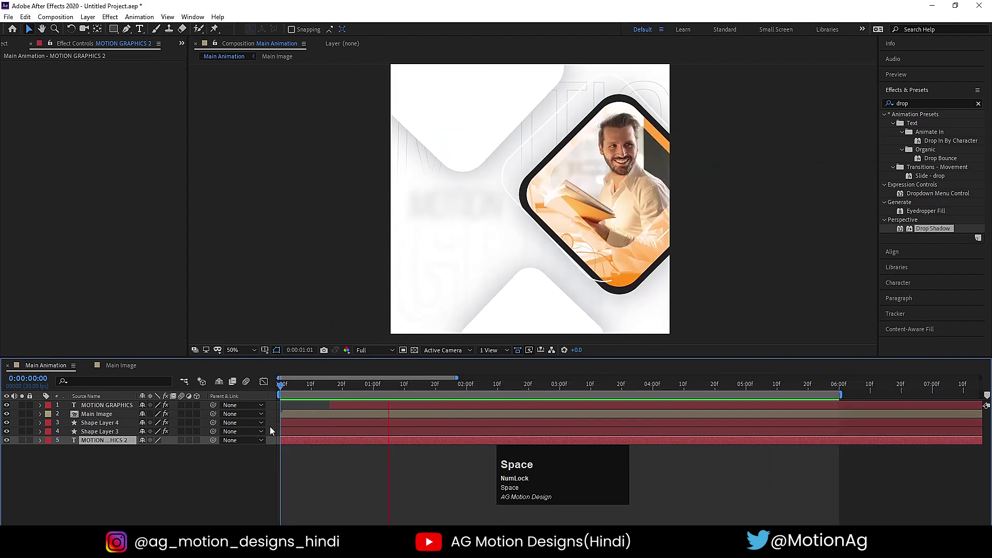
{"action": "key", "text": "space"}
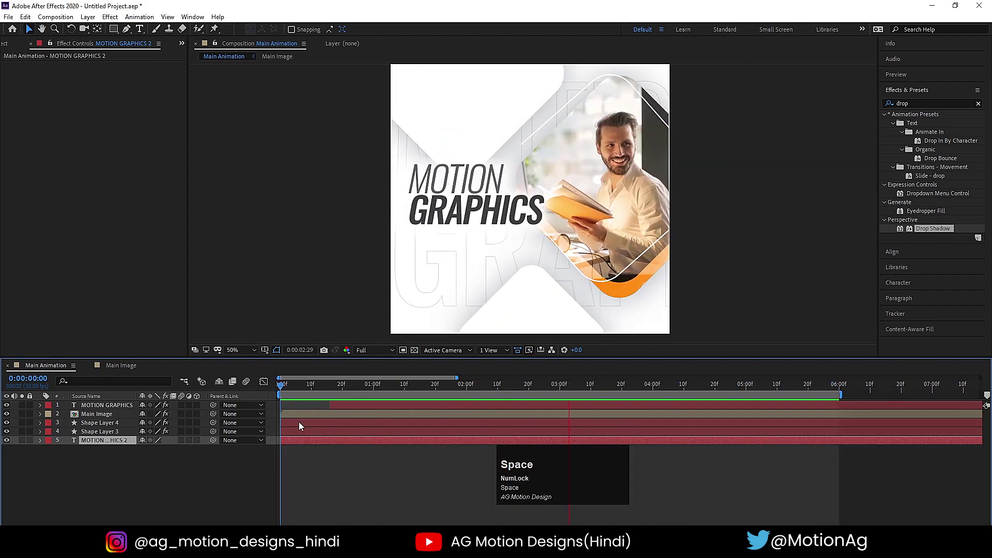
{"action": "left_click", "coordinate": [284, 476]}
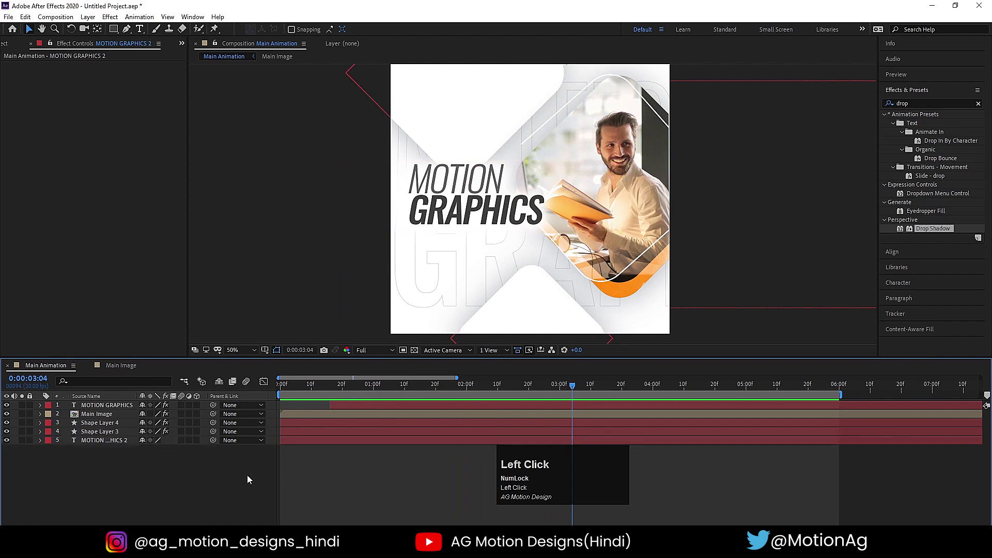
- Show the title/action safe guides, nudge the MOTION GRAPHICS title slightly down towards the vertical centre, and preview the animation
{"action": "left_click", "coordinate": [277, 350]}
{"action": "left_click", "coordinate": [299, 362]}
{"action": "key", "text": "v"}
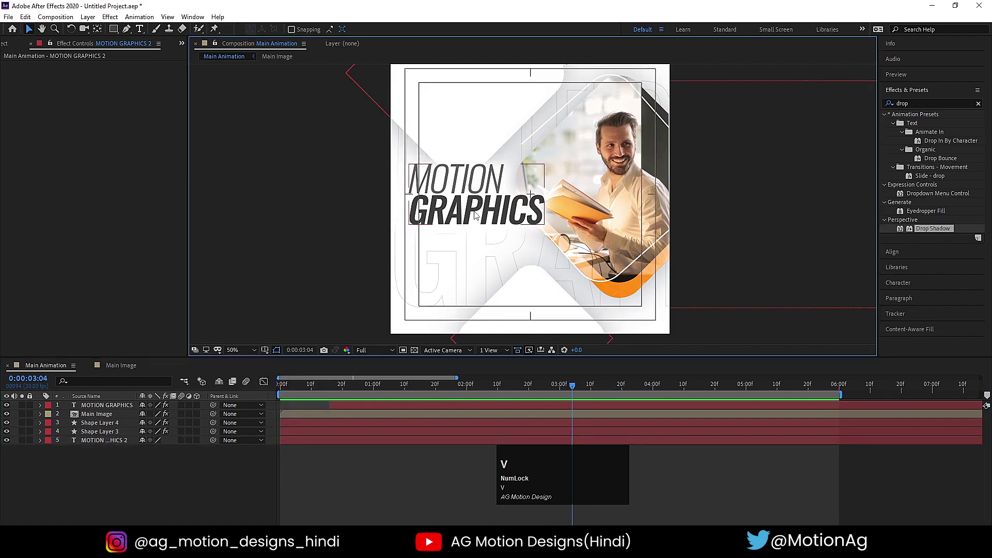
{"action": "left_click", "coordinate": [462, 204]}
{"action": "key", "text": "Down"}
{"action": "key", "text": "Down"}
{"action": "key", "text": "Down"}
{"action": "key", "text": "Down"}
{"action": "key", "text": "Down"}
{"action": "key", "text": "Down"}
{"action": "key", "text": "Down"}
{"action": "key", "text": "Down"}
{"action": "key", "text": "Down"}
{"action": "key", "text": "Down"}
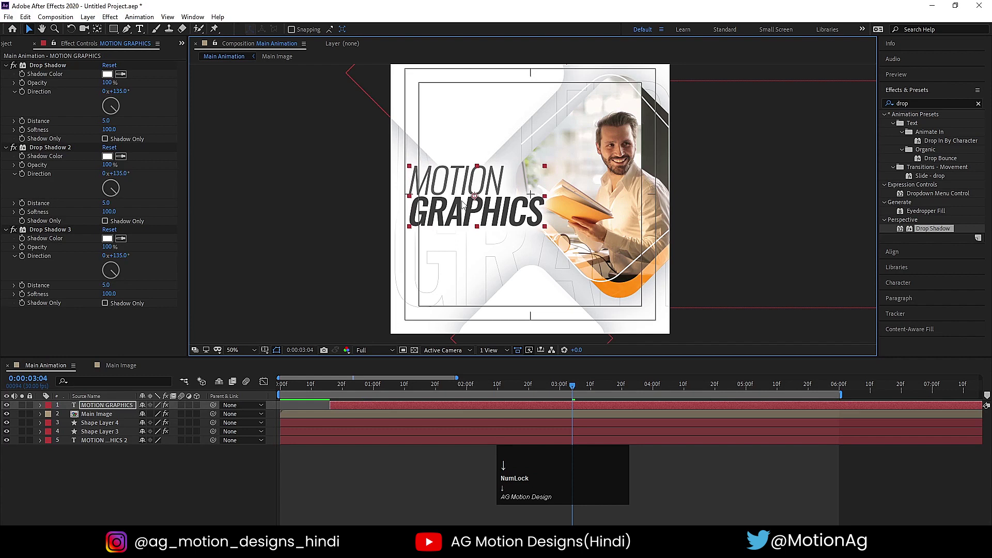
{"action": "left_click", "coordinate": [331, 476]}
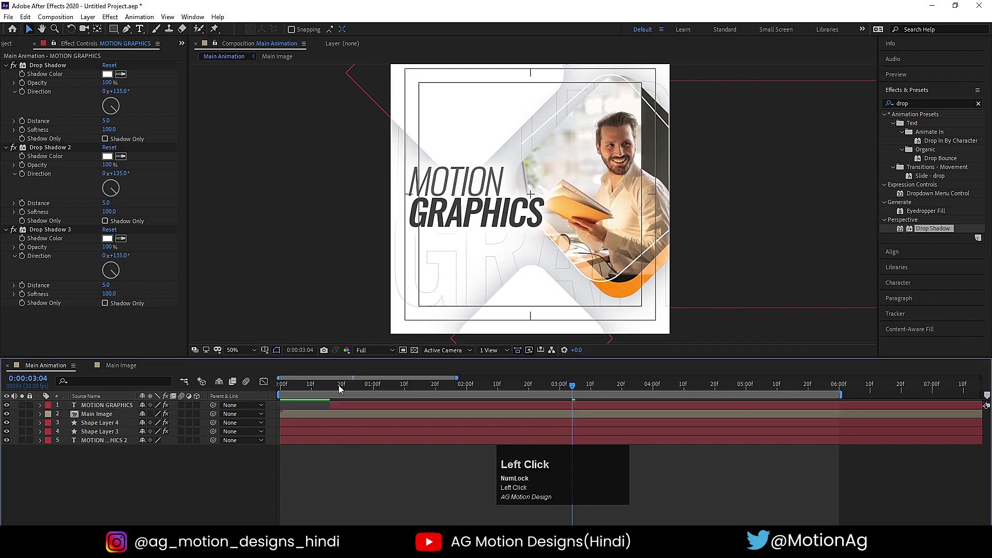
{"action": "left_click_drag", "start_coordinate": [340, 389], "coordinate": [281, 388]}
{"action": "key", "text": "space"}
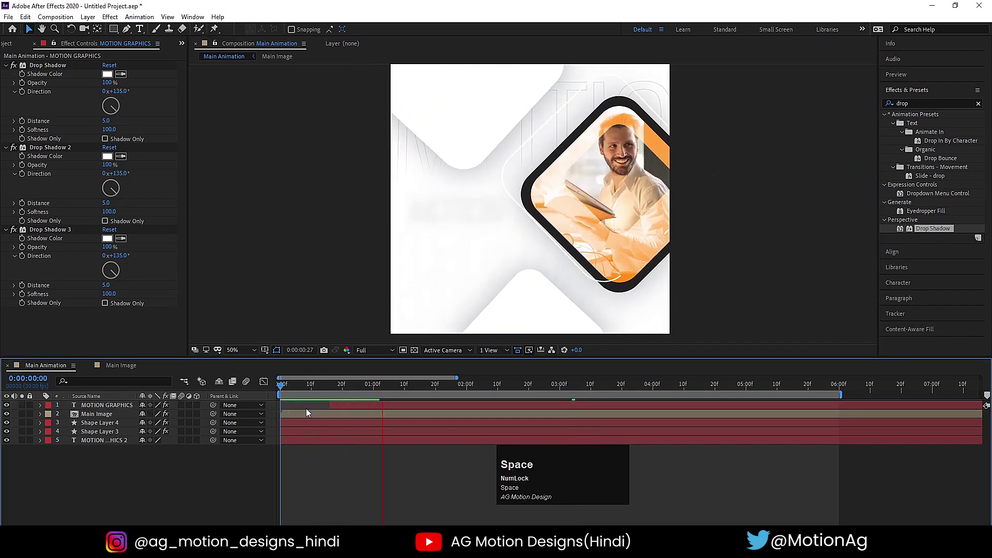
{"action": "left_click", "coordinate": [200, 478]}
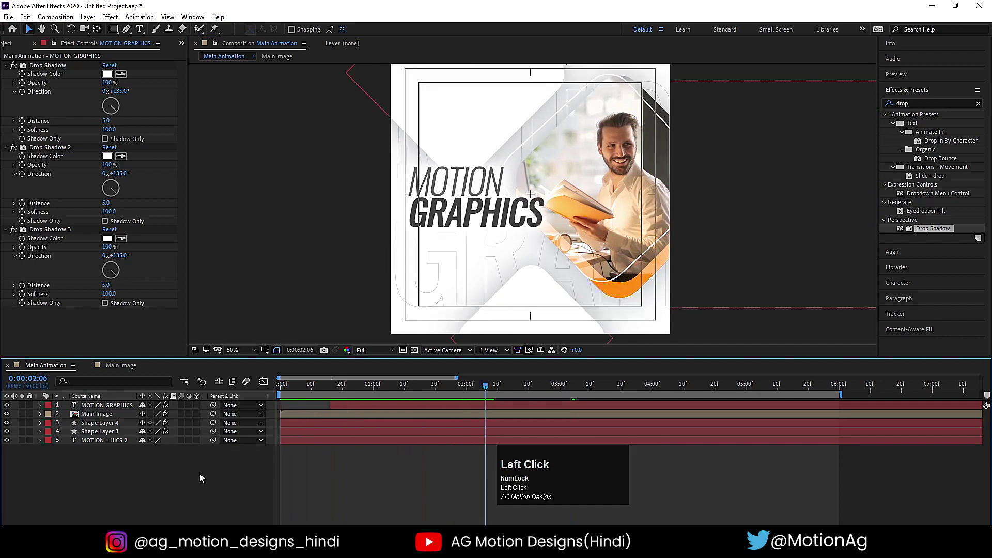
- Hide the title/action safe guides and fit the composition to the viewer
{"action": "left_click", "coordinate": [261, 351]}
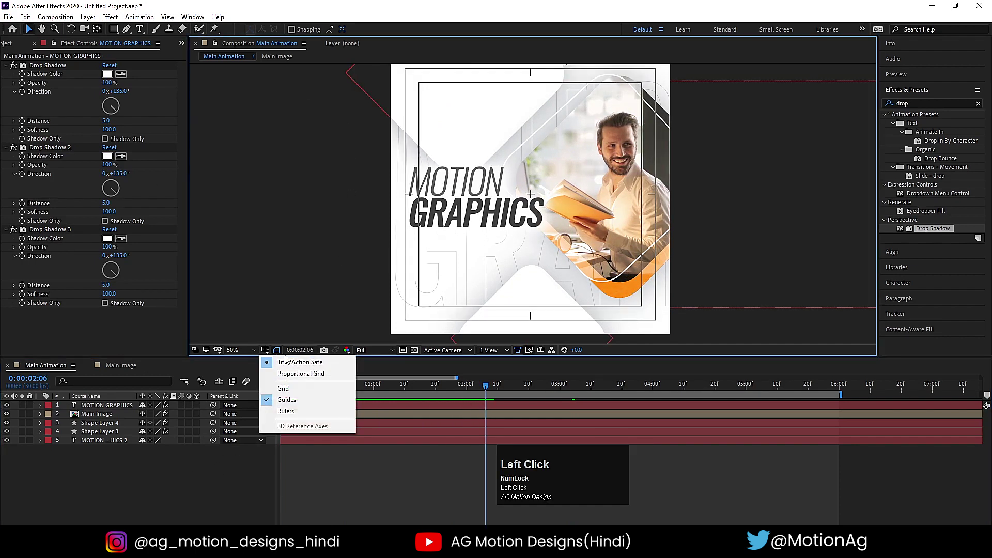
{"action": "left_click", "coordinate": [290, 361]}
{"action": "left_click", "coordinate": [243, 351]}
{"action": "left_click", "coordinate": [243, 167]}
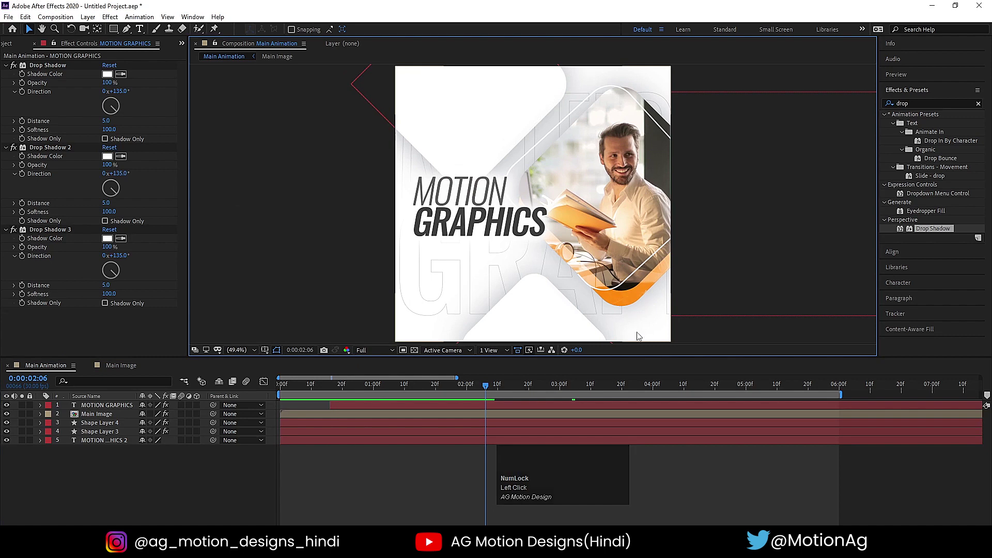
- Lock both MOTION GRAPHICS text layers so new text can be placed over them
{"action": "left_click", "coordinate": [140, 29]}
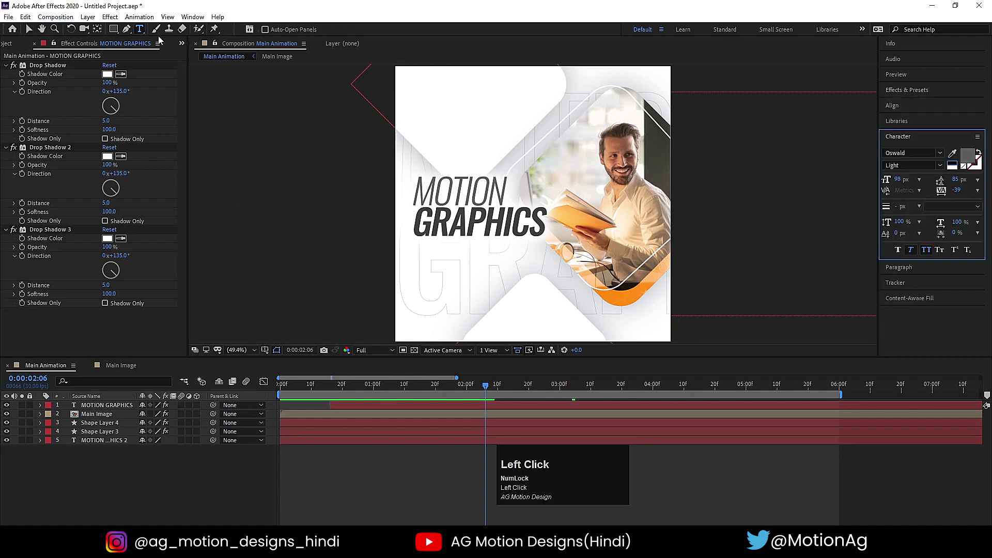
{"action": "left_click", "coordinate": [403, 82]}
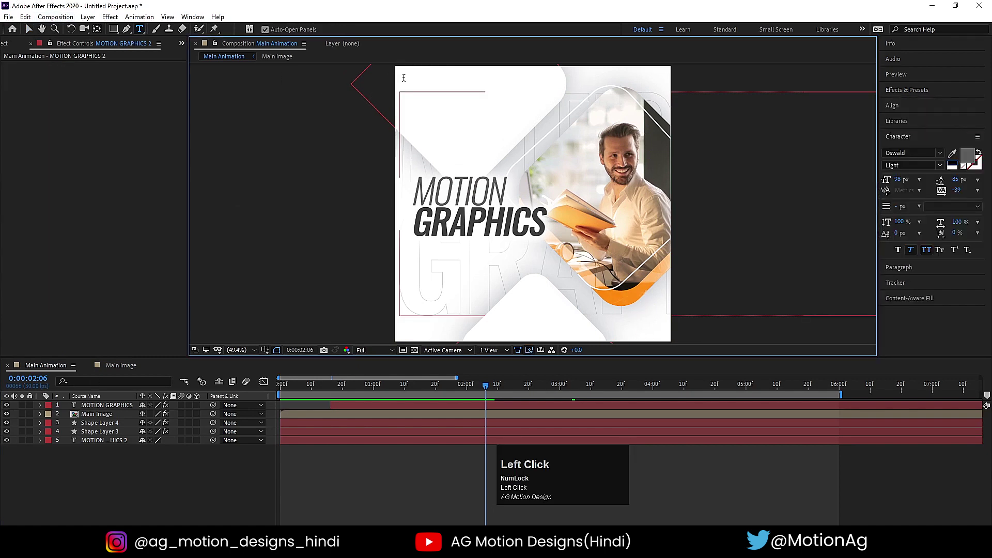
{"action": "left_click", "coordinate": [162, 505]}
{"action": "left_click", "coordinate": [29, 440]}
{"action": "left_click", "coordinate": [29, 406]}
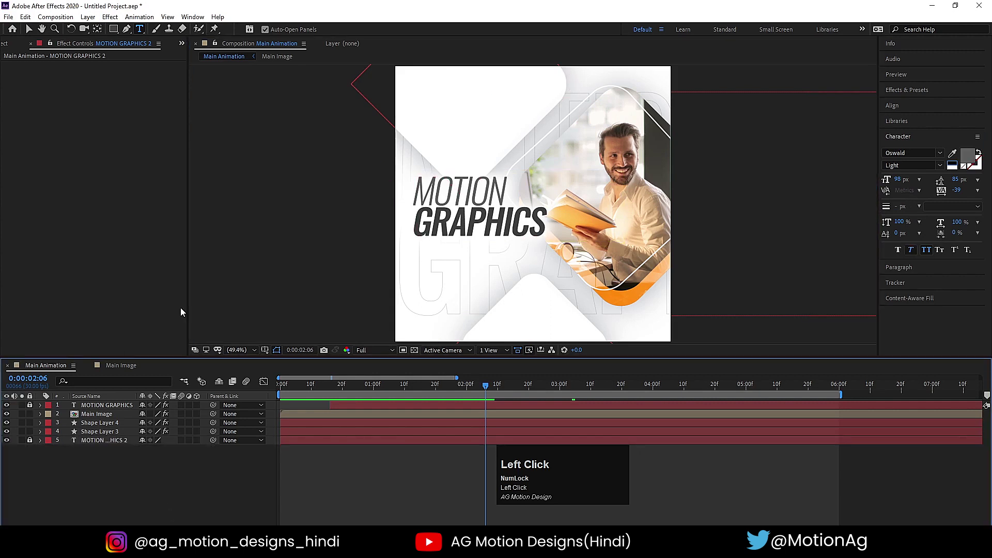
- Add the text LOGO near the composition's top-left corner, with faux italic off and a font size of 42 px
{"action": "left_click", "coordinate": [412, 100]}
{"action": "type", "text": "LOGO"}
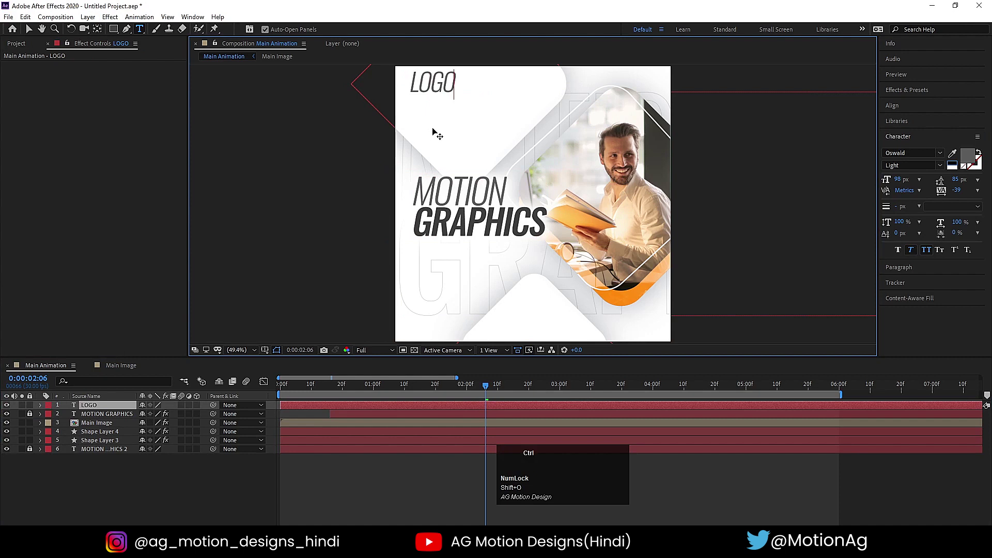
{"action": "key", "text": "ctrl+a"}
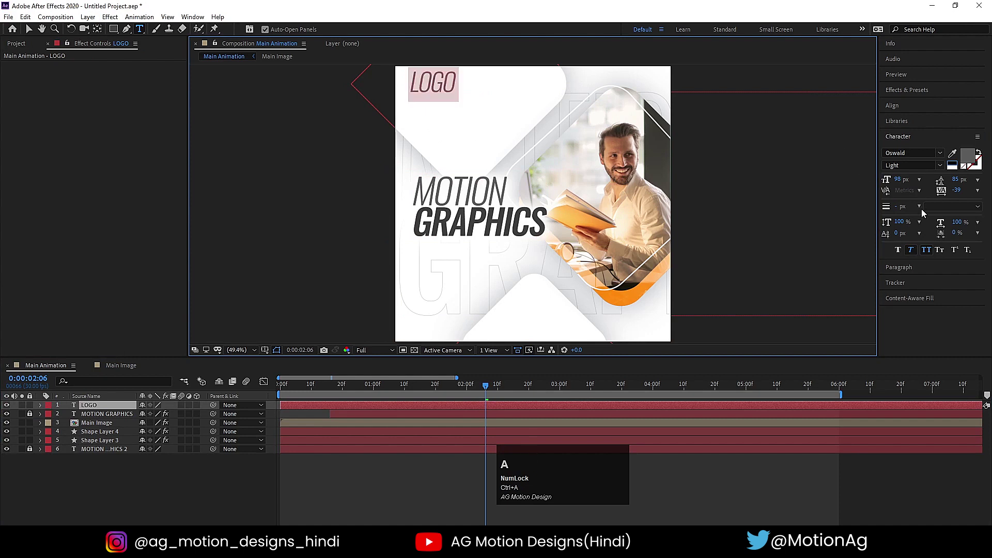
{"action": "left_click", "coordinate": [912, 251]}
{"action": "left_click_drag", "start_coordinate": [901, 182], "coordinate": [867, 178]}
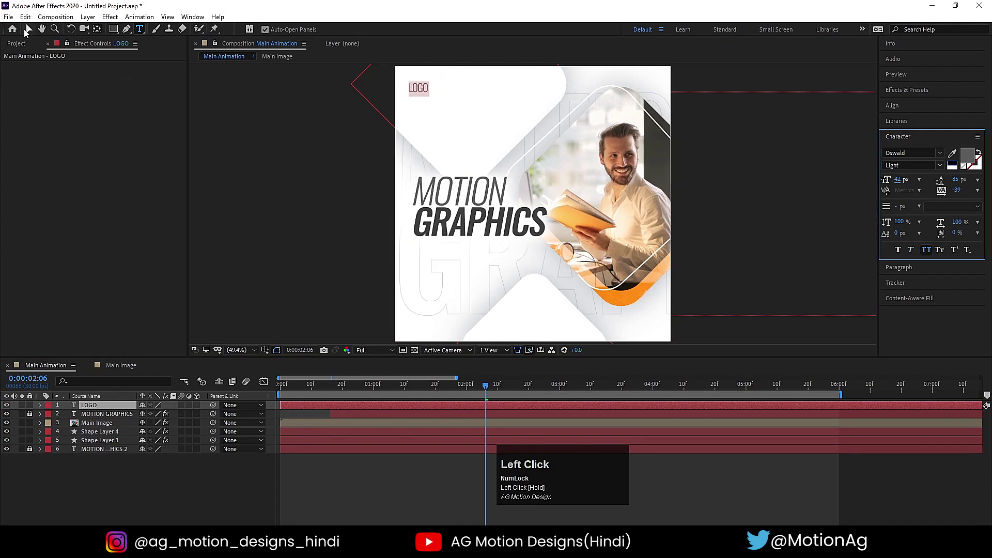
- Centre LOGO's anchor point, move it into the composition's top-left corner, and place a duplicate in the bottom-right corner
{"action": "left_click", "coordinate": [26, 31]}
{"action": "key", "text": "ctrl+alt+Home"}
{"action": "key", "text": "v"}
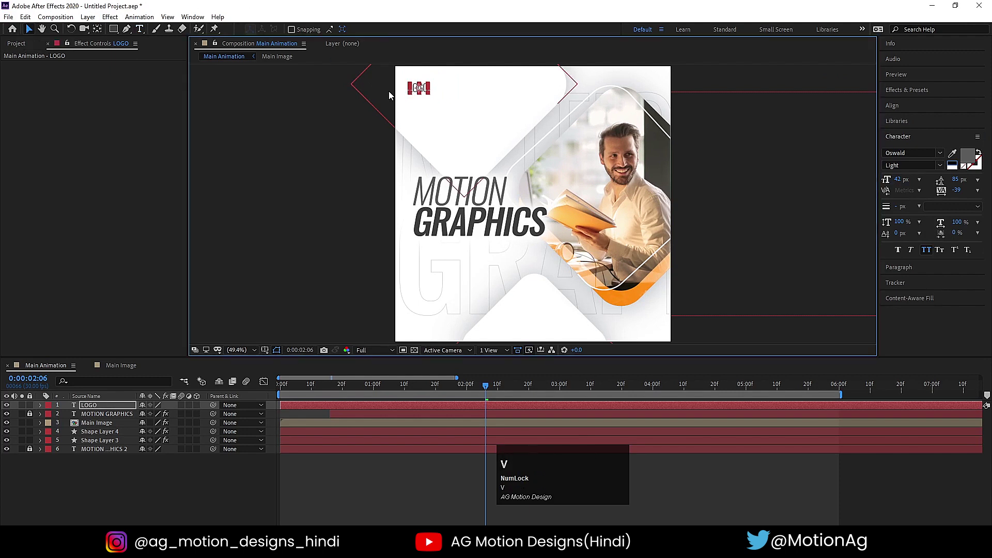
{"action": "left_click_drag", "start_coordinate": [421, 91], "coordinate": [417, 79]}
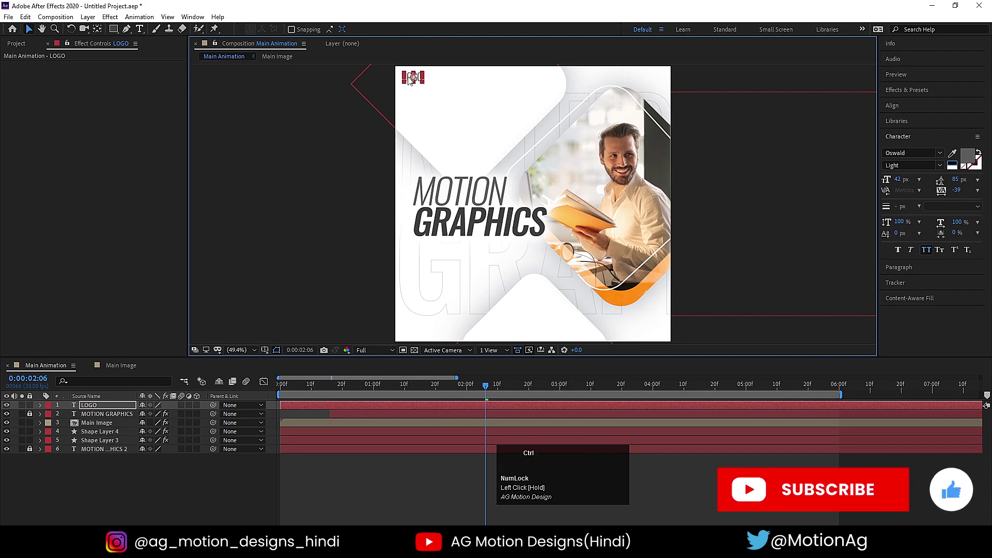
{"action": "key", "text": "ctrl+d"}
{"action": "left_click_drag", "start_coordinate": [416, 79], "coordinate": [653, 333]}
{"action": "double_click", "coordinate": [651, 331]}
{"action": "key", "text": "ctrl+a"}
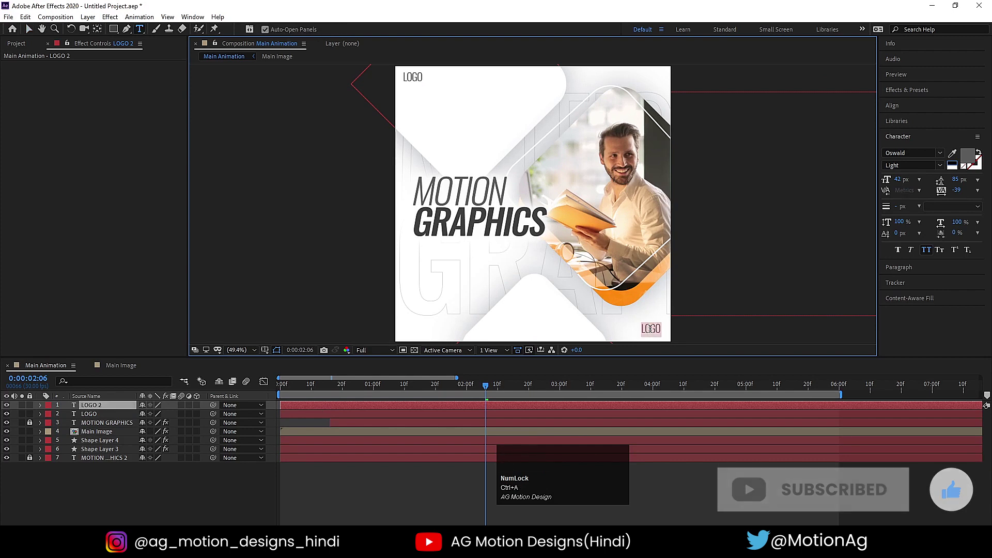
{"action": "type", "text": "www.AGMO"}
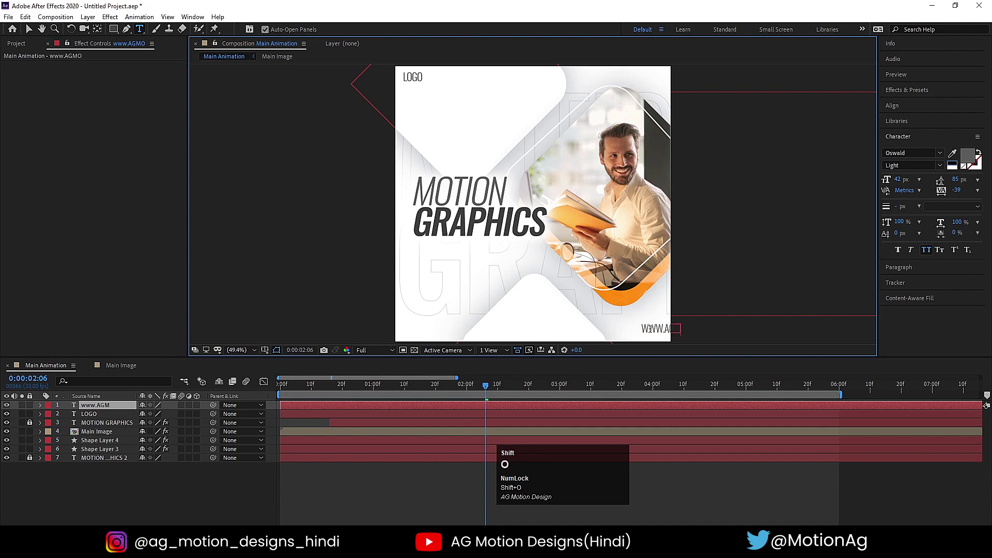
{"action": "type", "text": "TION DESI"}
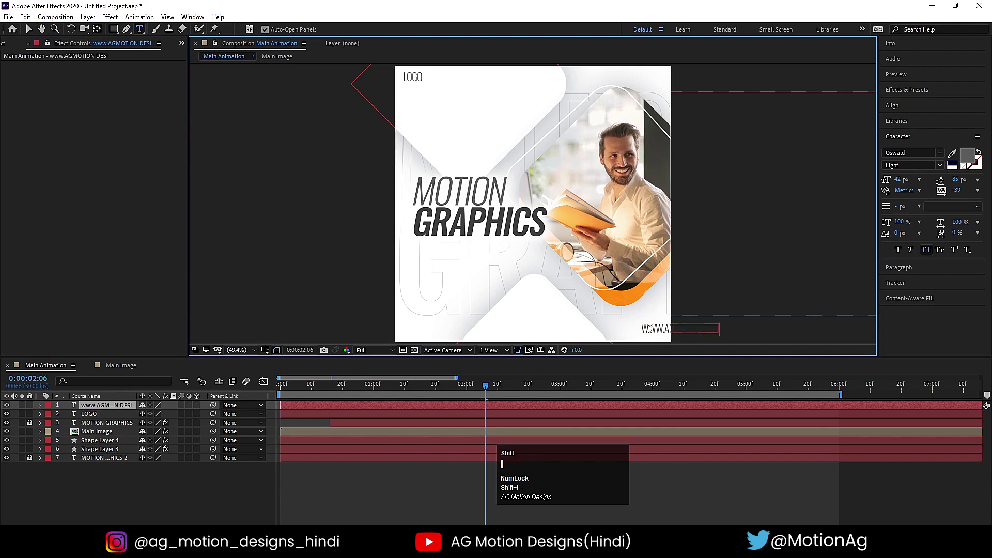
{"action": "type", "text": "GNS"}
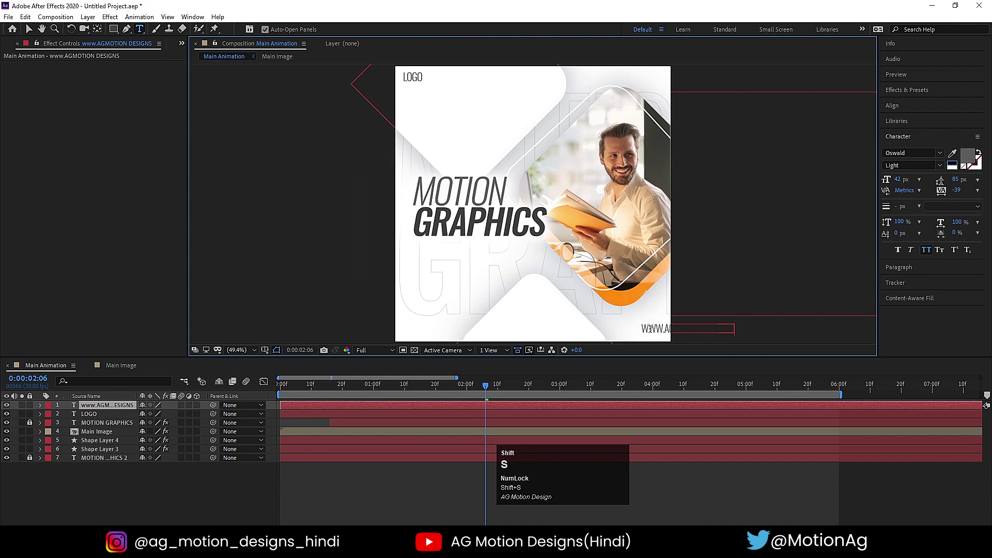
{"action": "type", "text": ">COM"}
{"action": "key", "text": "ctrl+a"}
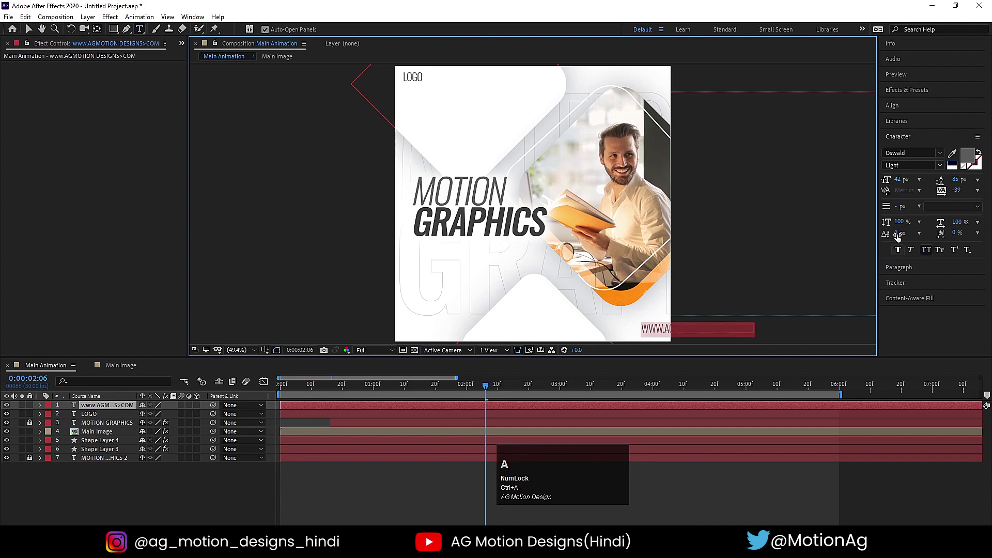
{"action": "key", "text": "Home"}
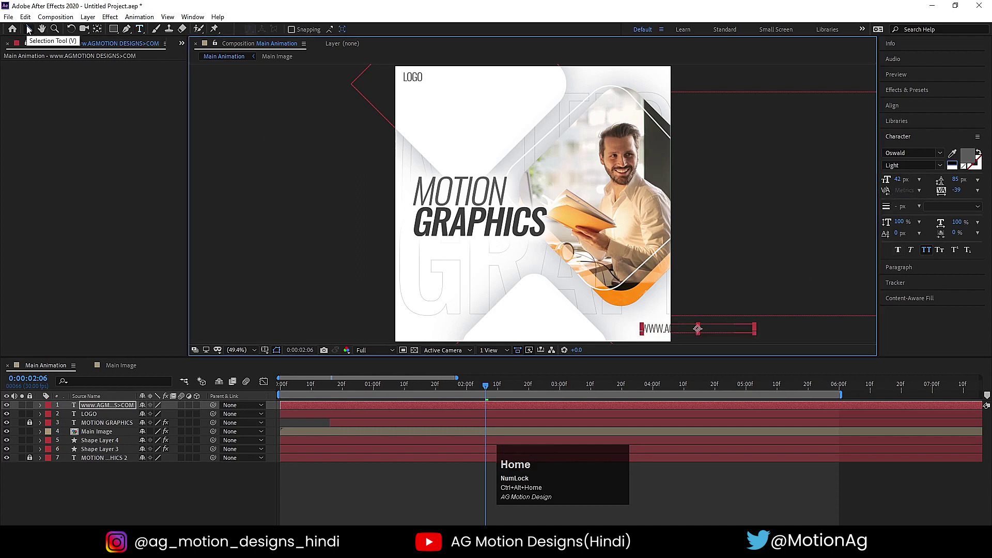
{"action": "key", "text": "v"}
{"action": "left_click_drag", "start_coordinate": [659, 329], "coordinate": [569, 329]}
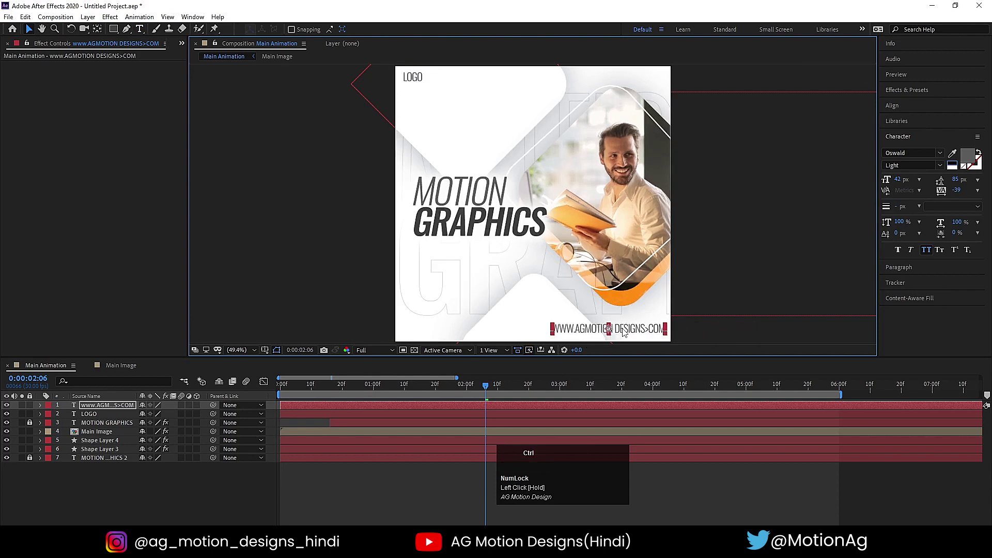
{"action": "key", "text": "ctrl+t"}
{"action": "left_click", "coordinate": [649, 329]}
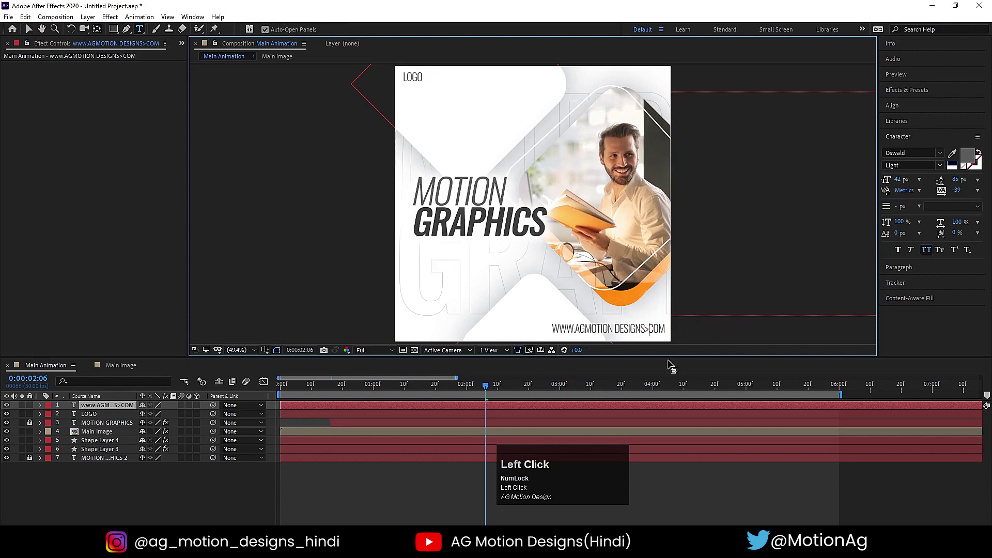
{"action": "type", "text": "."}
- Set the website text to 30 px in the Medium style and realign it with the composition's bottom-right corner
{"action": "key", "text": "ctrl+a"}
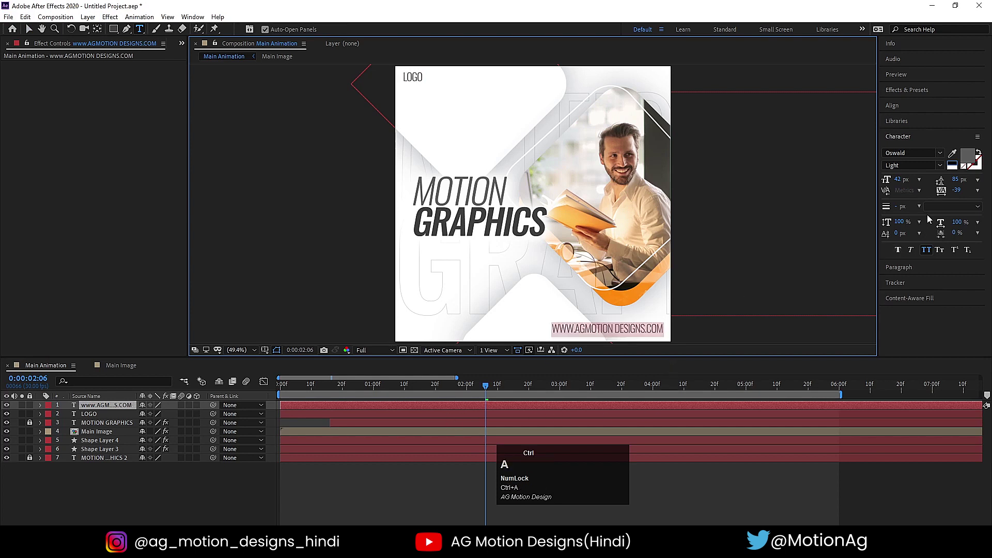
{"action": "left_click", "coordinate": [900, 181]}
{"action": "type", "text": "30"}
{"action": "key", "text": "Return"}
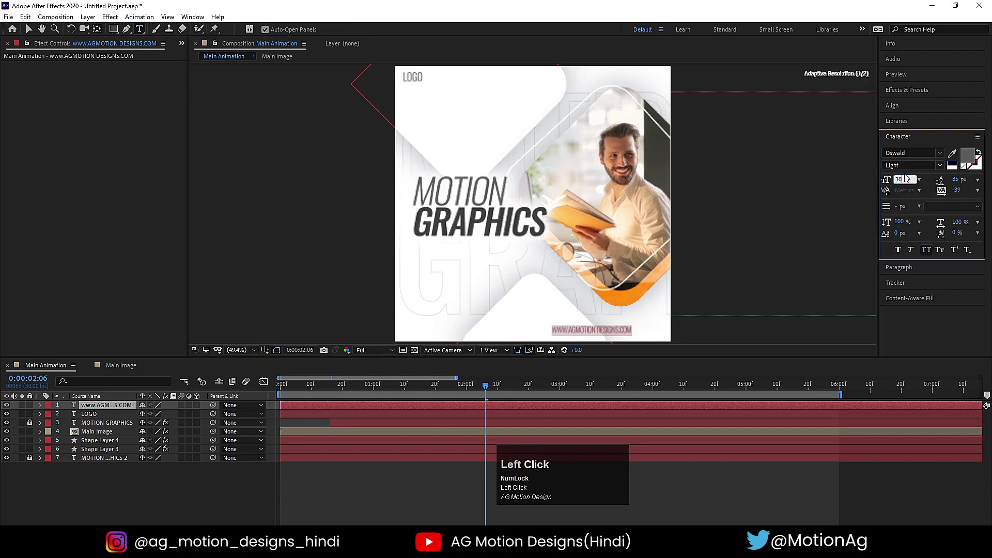
{"action": "left_click", "coordinate": [940, 165]}
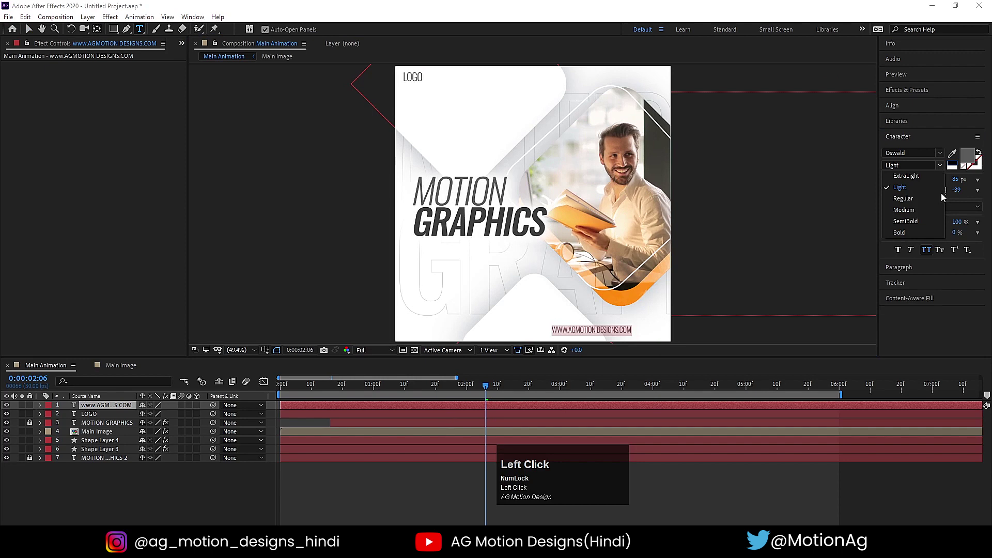
{"action": "left_click", "coordinate": [914, 213]}
{"action": "left_click", "coordinate": [29, 29]}
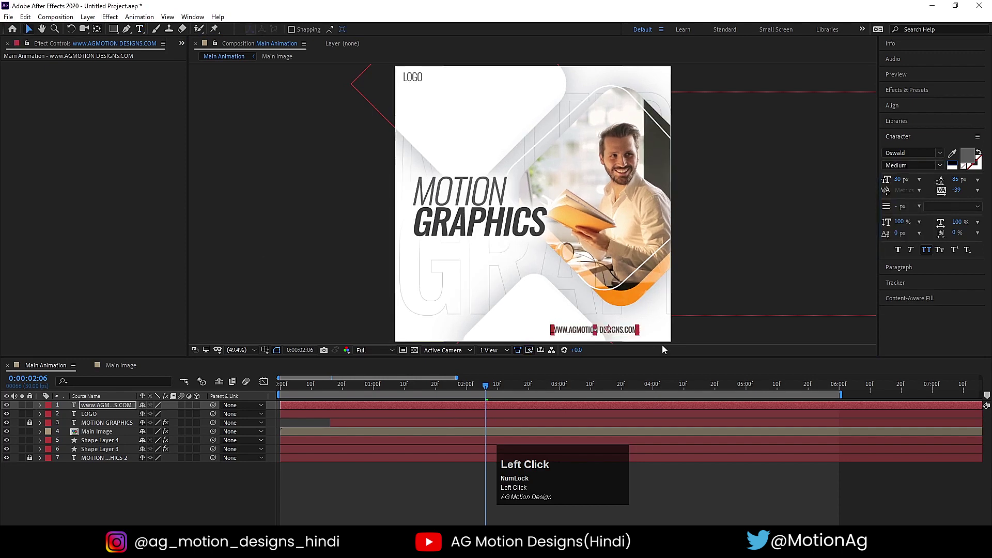
{"action": "left_click_drag", "start_coordinate": [631, 331], "coordinate": [657, 331]}
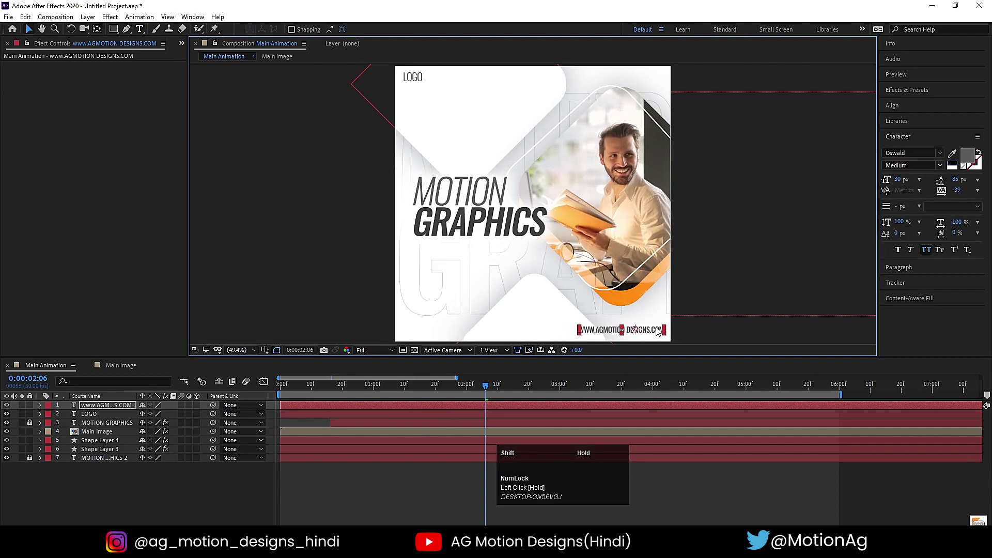
{"action": "left_click", "coordinate": [696, 337]}
- Set the LOGO text to the Medium font style and nudge it slightly downward
{"action": "left_click", "coordinate": [413, 77]}
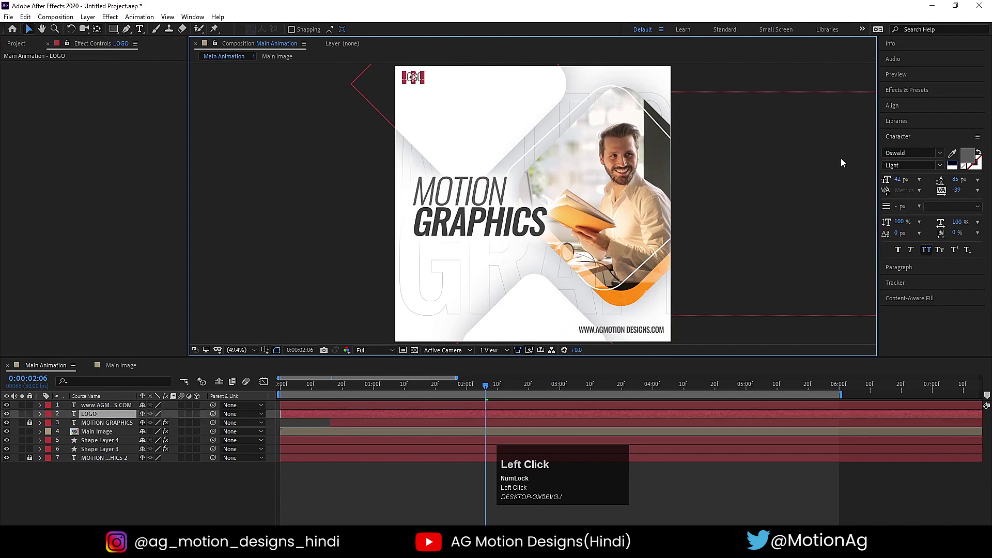
{"action": "left_click", "coordinate": [938, 165]}
{"action": "left_click", "coordinate": [904, 210]}
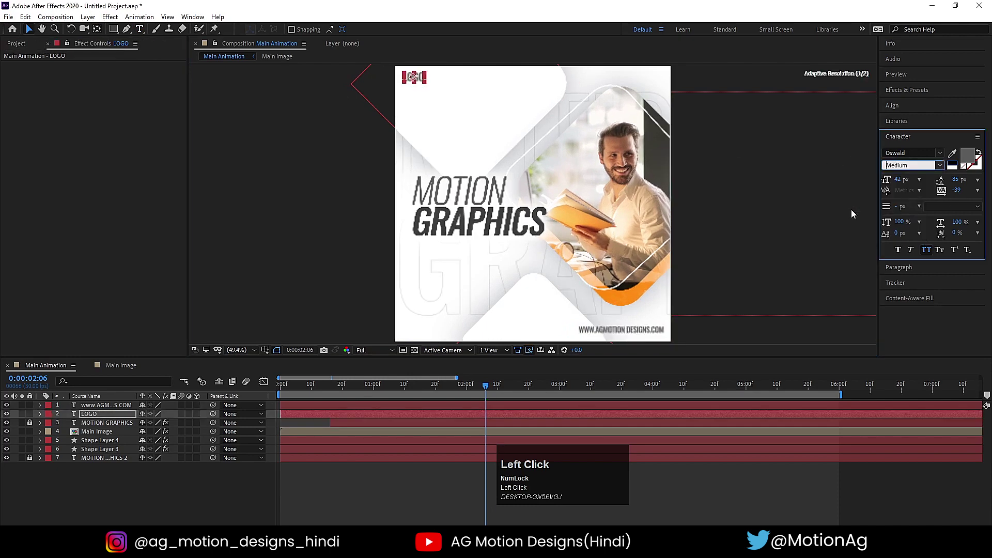
{"action": "left_click", "coordinate": [757, 145]}
{"action": "left_click", "coordinate": [418, 83]}
{"action": "key", "text": "Down"}
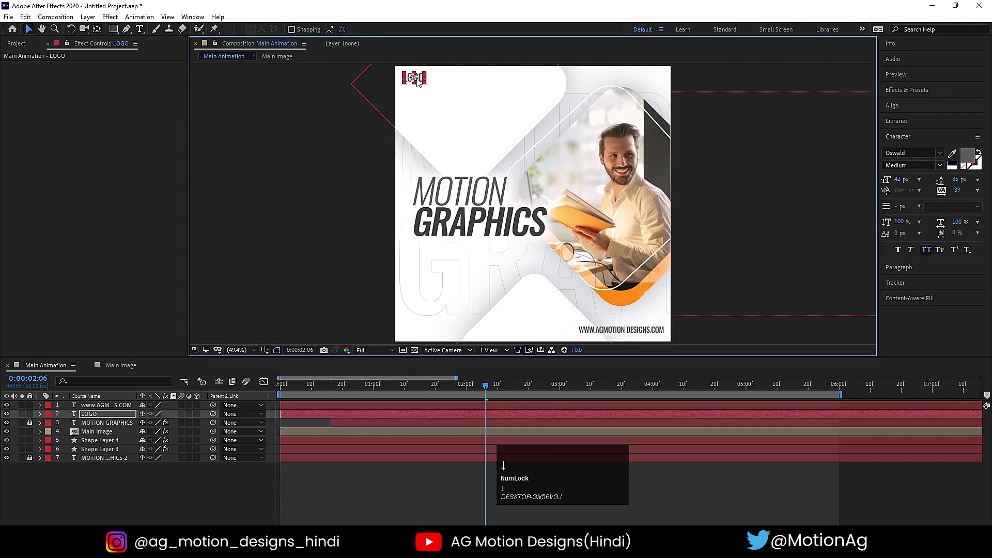
{"action": "left_click", "coordinate": [217, 497]}
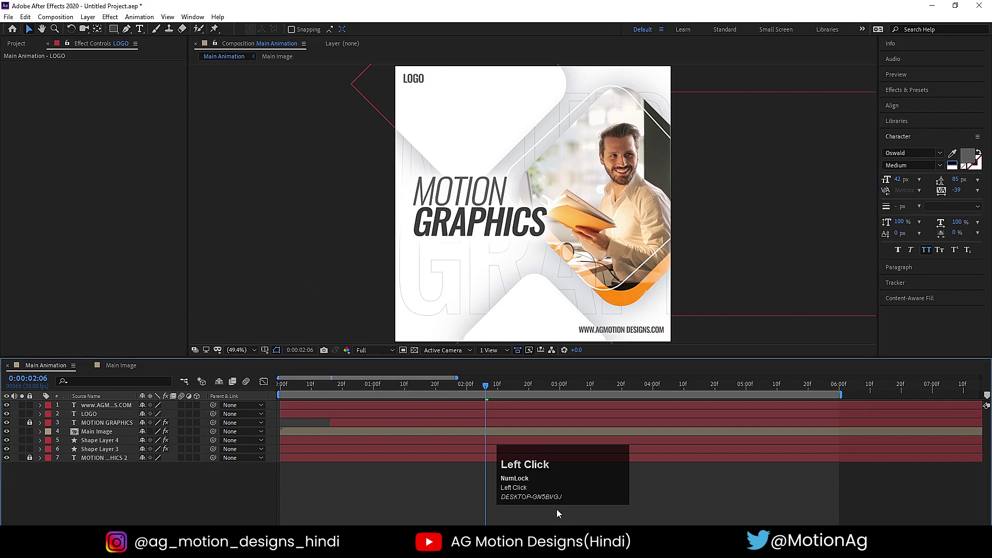
- Create a white solid and place it beneath all other layers as the background
{"action": "left_click", "coordinate": [282, 386]}
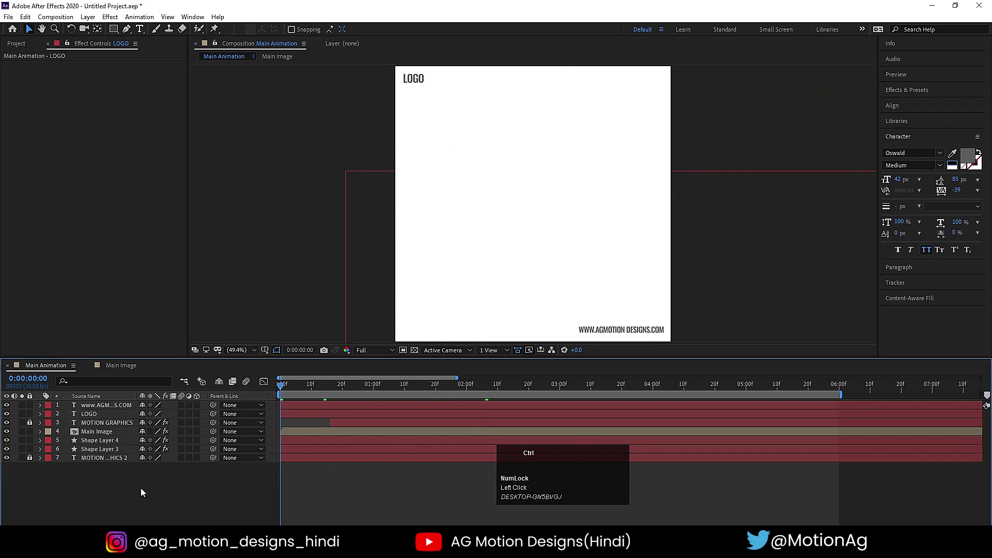
{"action": "key", "text": "ctrl+y"}
{"action": "left_click", "coordinate": [490, 335]}
{"action": "left_click_drag", "start_coordinate": [269, 254], "coordinate": [128, 163]}
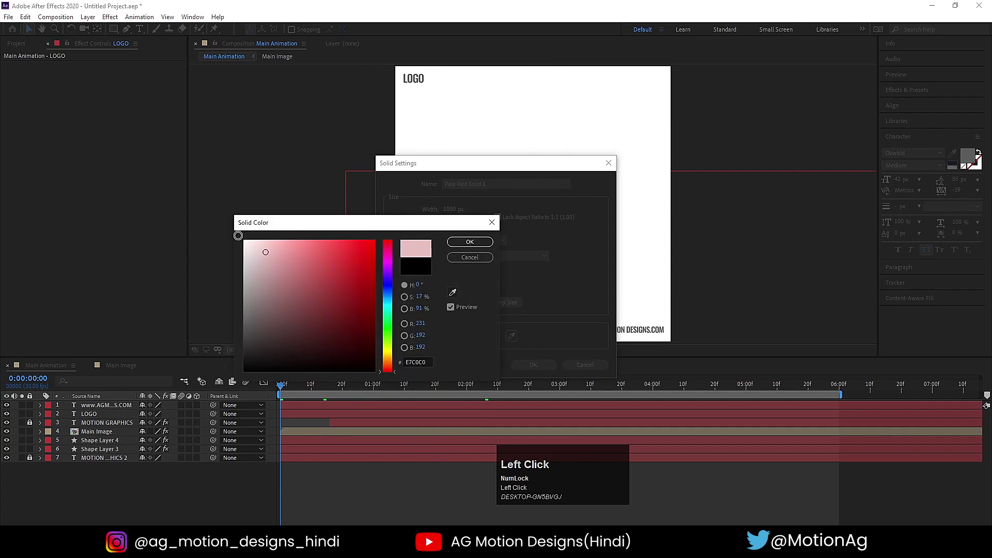
{"action": "key", "text": "Return"}
{"action": "key", "text": "Return"}
{"action": "left_click_drag", "start_coordinate": [105, 412], "coordinate": [121, 503]}
- Preview the animation over the white background
{"action": "key", "text": "space"}
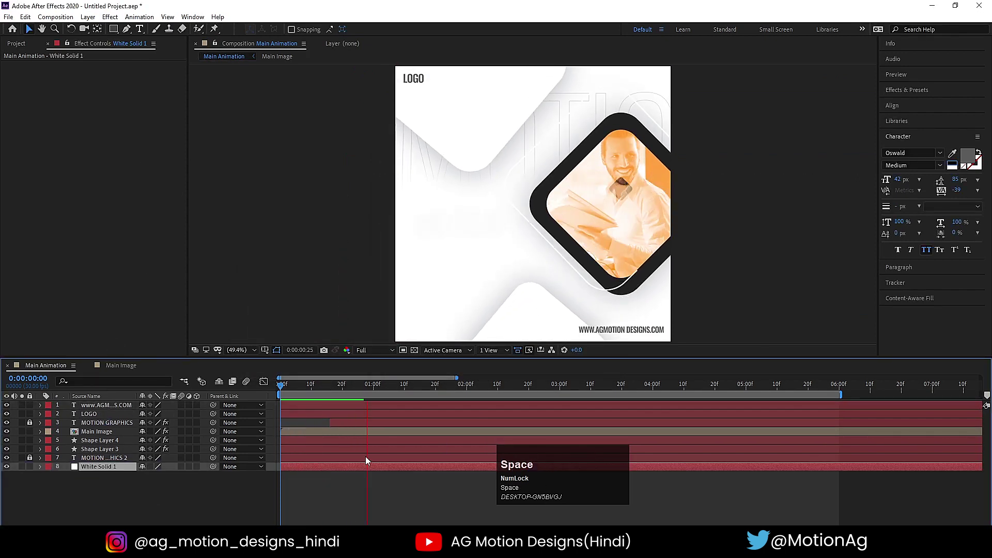
{"action": "key", "text": "space"}
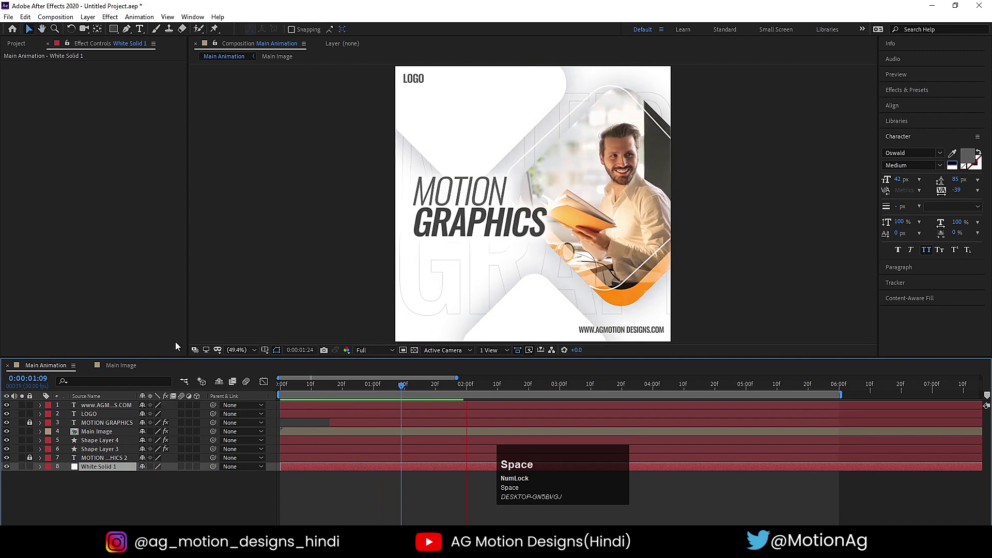
{"action": "key", "text": "space"}
- Change the background solid's colour to a very pale blue with a hue of 196°
{"action": "left_click", "coordinate": [100, 468]}
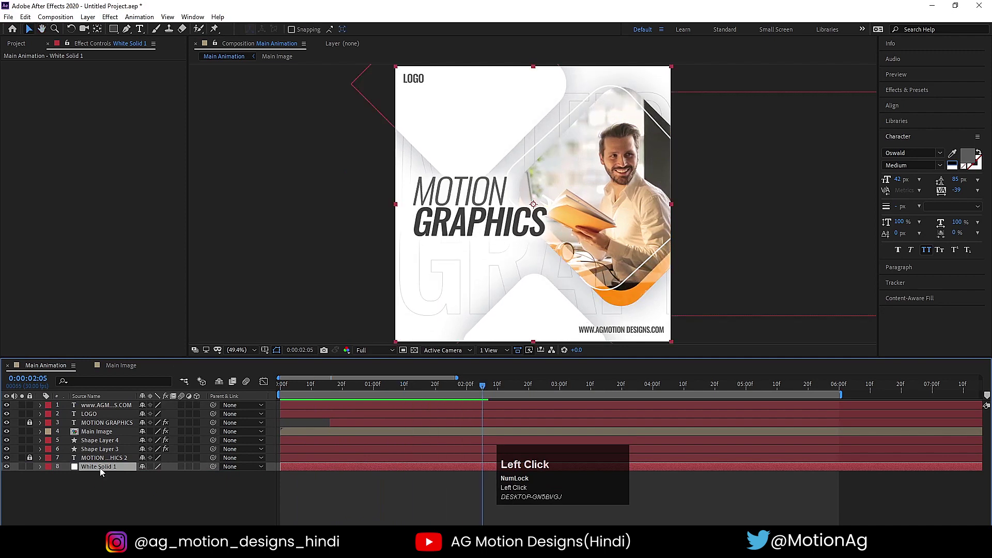
{"action": "key", "text": "ctrl"}
{"action": "key", "text": "ctrl+shift+y"}
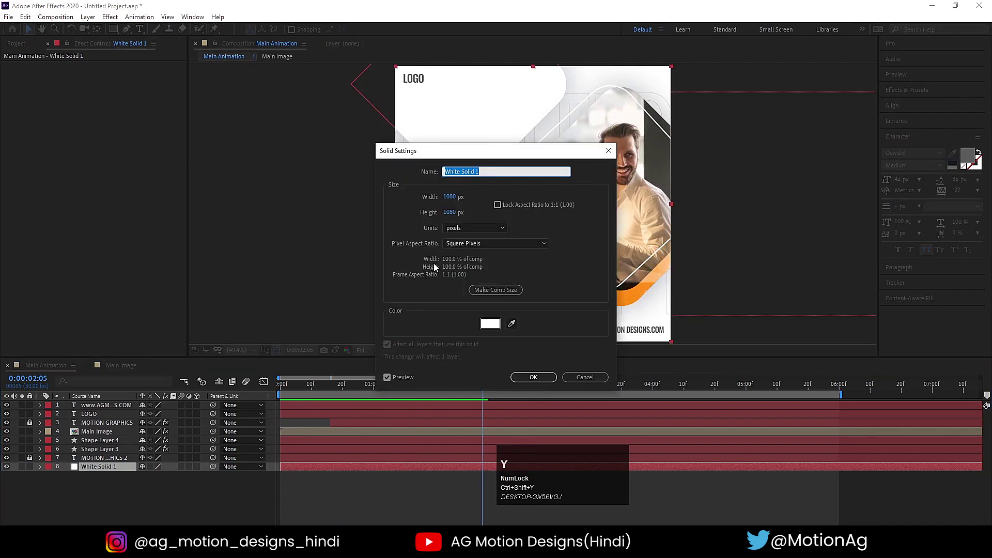
{"action": "left_click", "coordinate": [497, 323]}
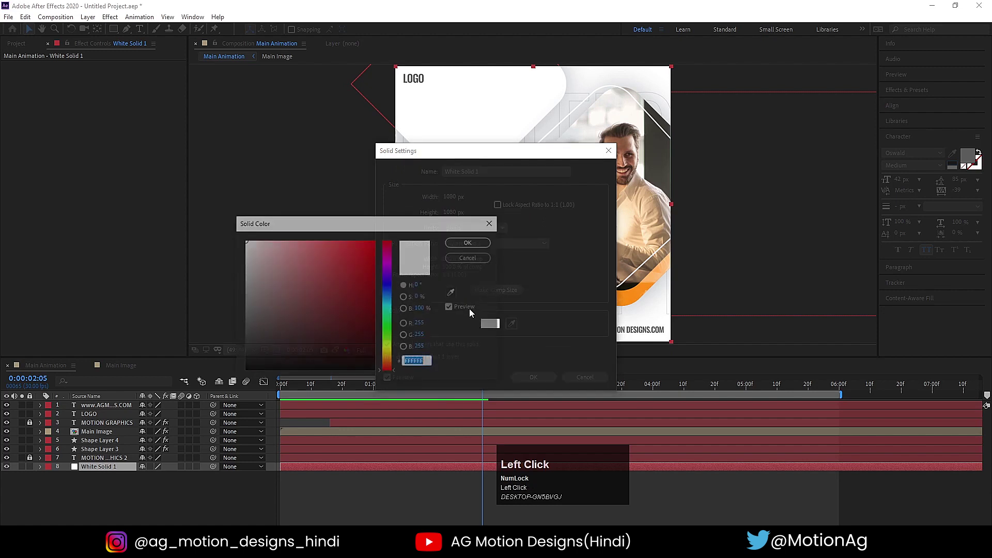
{"action": "left_click", "coordinate": [390, 300]}
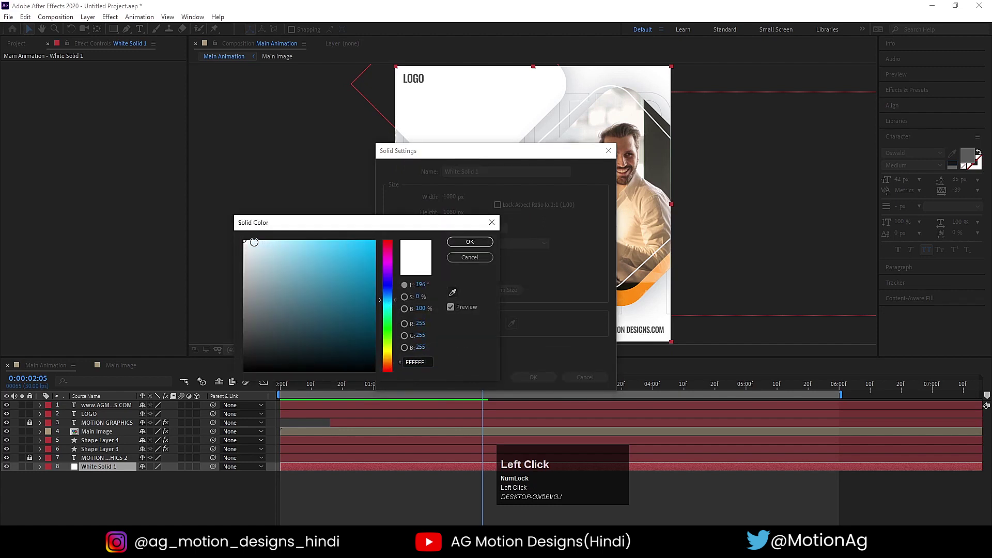
{"action": "left_click_drag", "start_coordinate": [254, 242], "coordinate": [257, 231]}
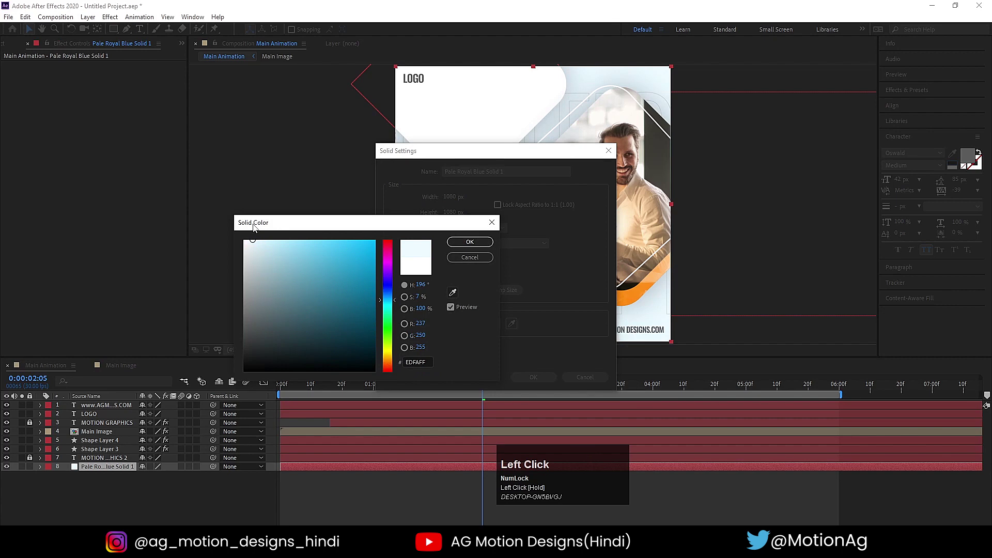
{"action": "key", "text": "Return"}
{"action": "key", "text": "Return"}
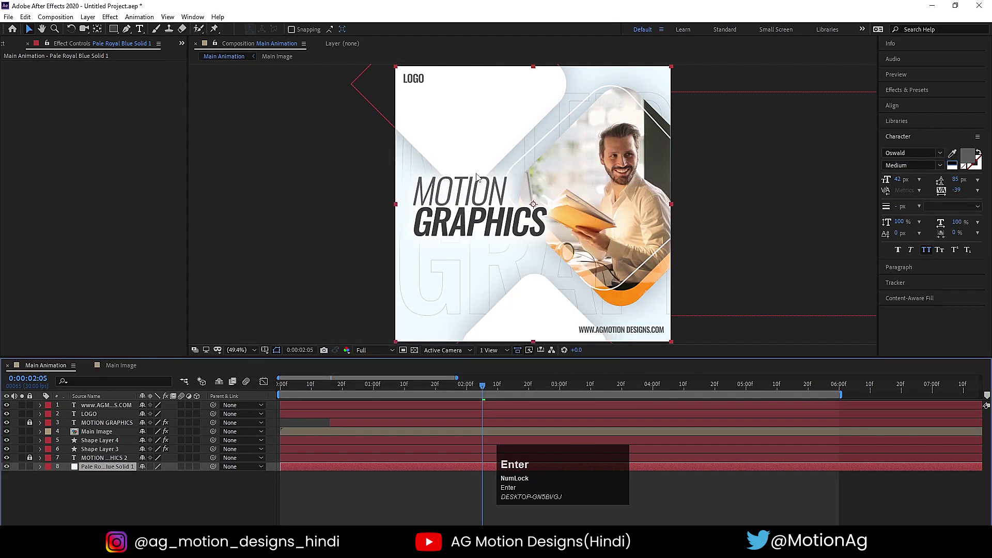
- Unlock the front MOTION GRAPHICS text and sample the pale blue background as the colour of its three drop shadows
{"action": "left_click", "coordinate": [29, 422]}
{"action": "left_click", "coordinate": [89, 422]}
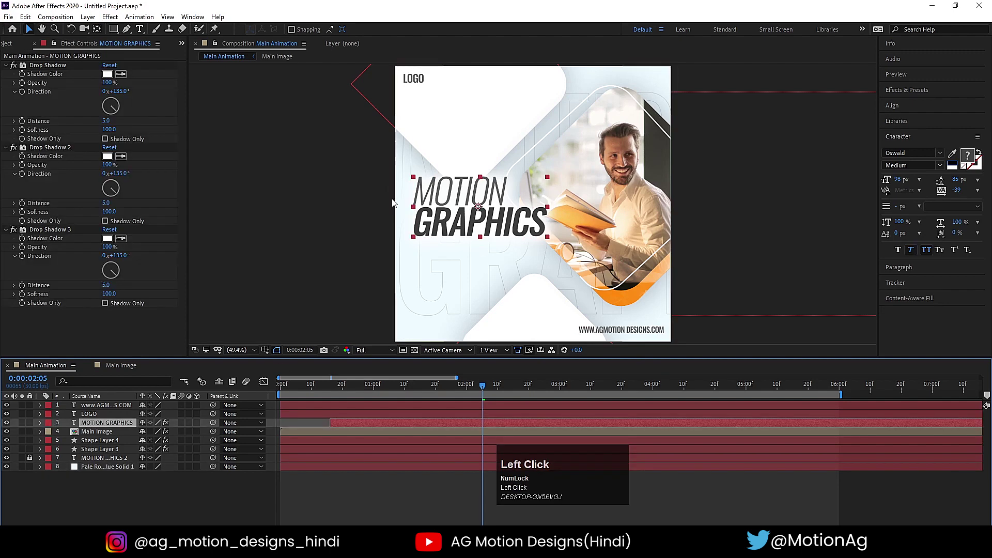
{"action": "left_click", "coordinate": [121, 240]}
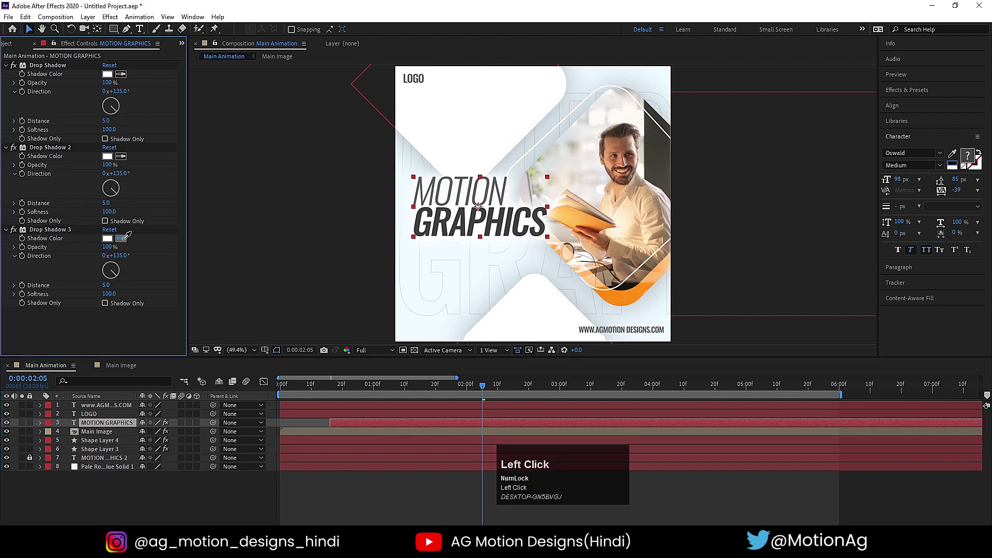
{"action": "left_click", "coordinate": [429, 326]}
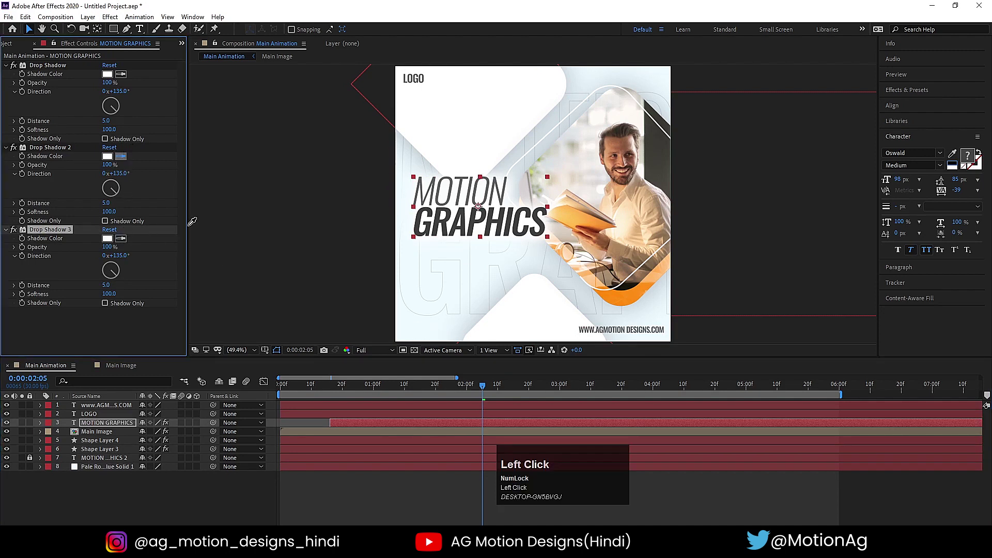
{"action": "left_click", "coordinate": [440, 331]}
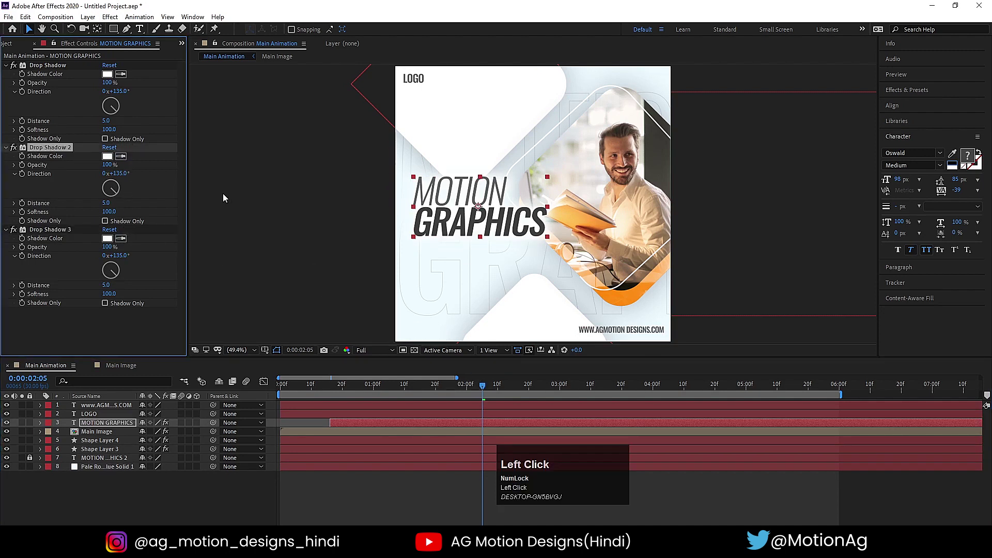
{"action": "left_click", "coordinate": [430, 317]}
{"action": "key", "text": "Num_Lock"}
{"action": "left_click", "coordinate": [163, 489]}
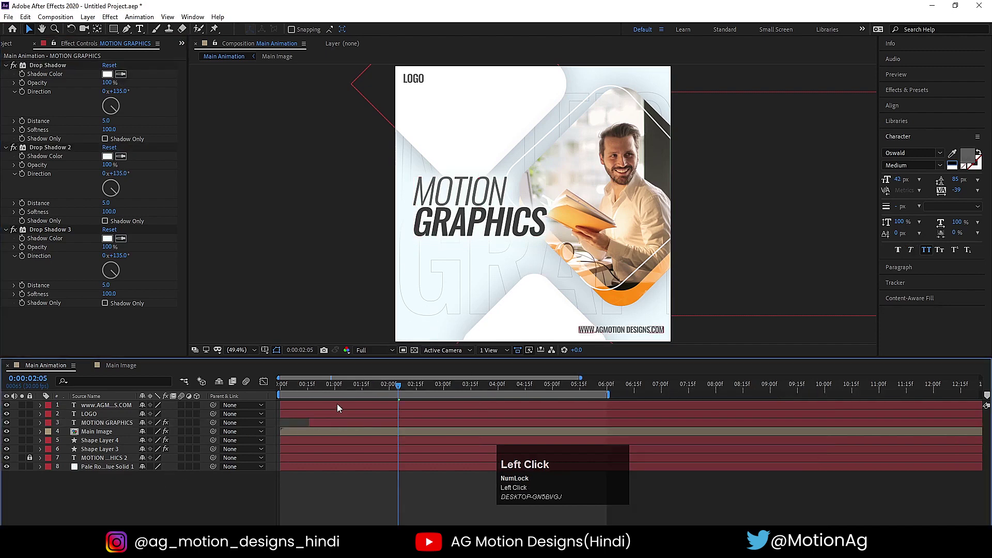
- Preview the animation from the start with the pale blue background
{"action": "left_click_drag", "start_coordinate": [292, 387], "coordinate": [243, 389]}
{"action": "key", "text": "space"}
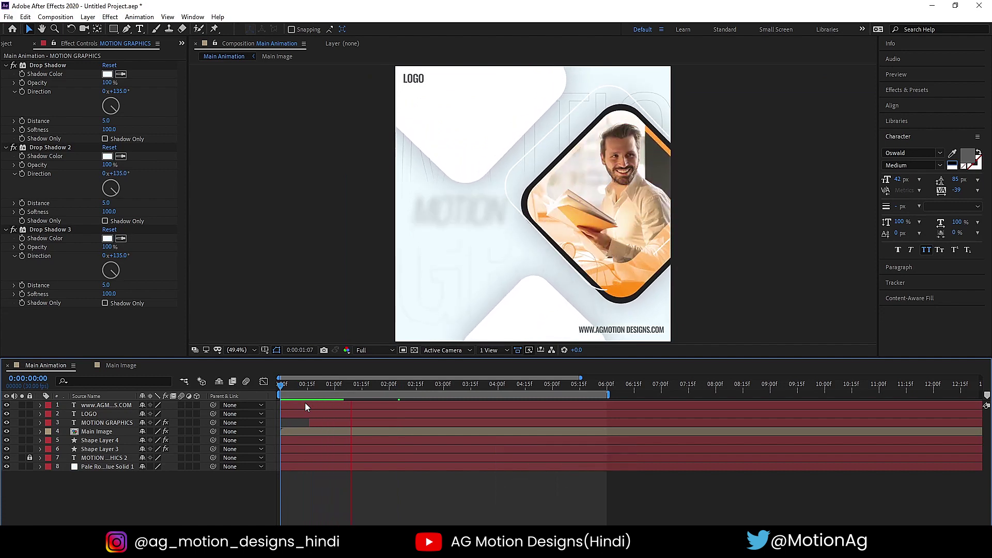
{"action": "key", "text": "space"}
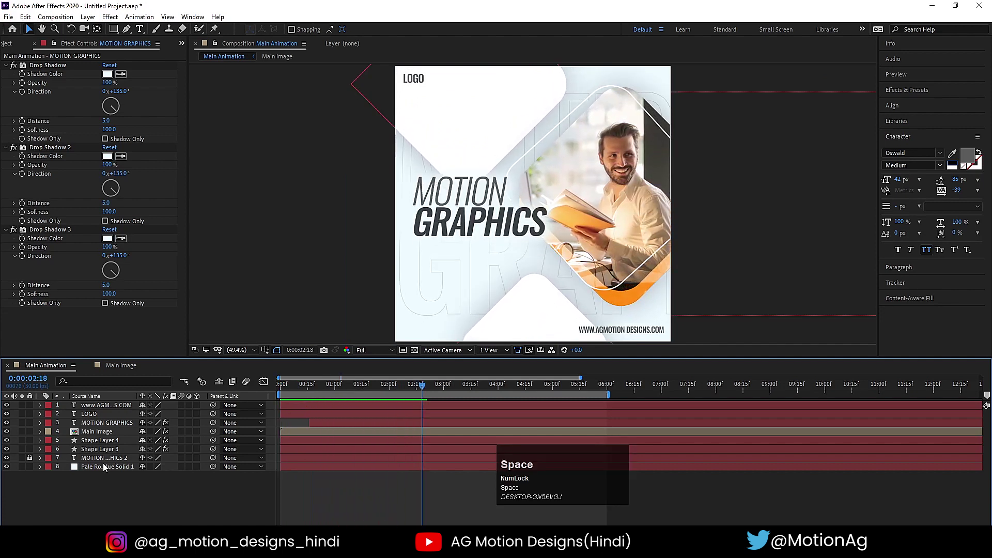
- Undo the shadow colour changes, the text layer's unlocking and the background solid's recolouring
{"action": "left_click", "coordinate": [100, 467]}
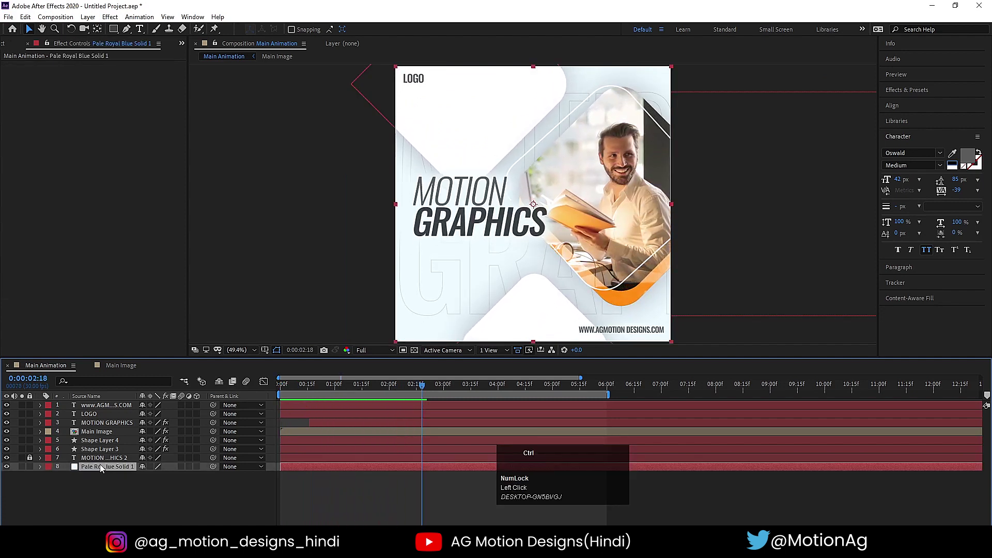
{"action": "key", "text": "ctrl+z"}
{"action": "key", "text": "ctrl+z"}
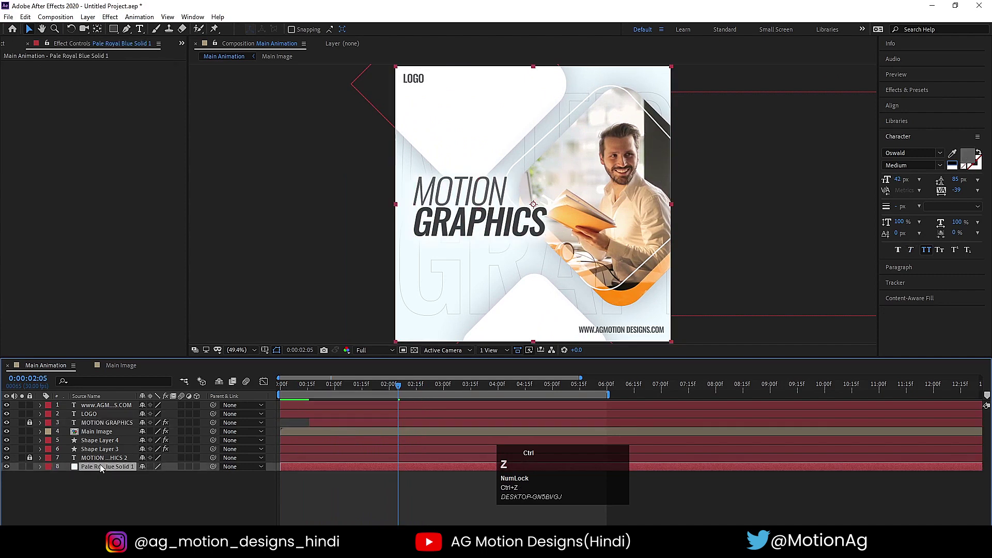
- Shorten the work area to end at about 4 seconds and preview the animation
{"action": "key", "text": "space"}
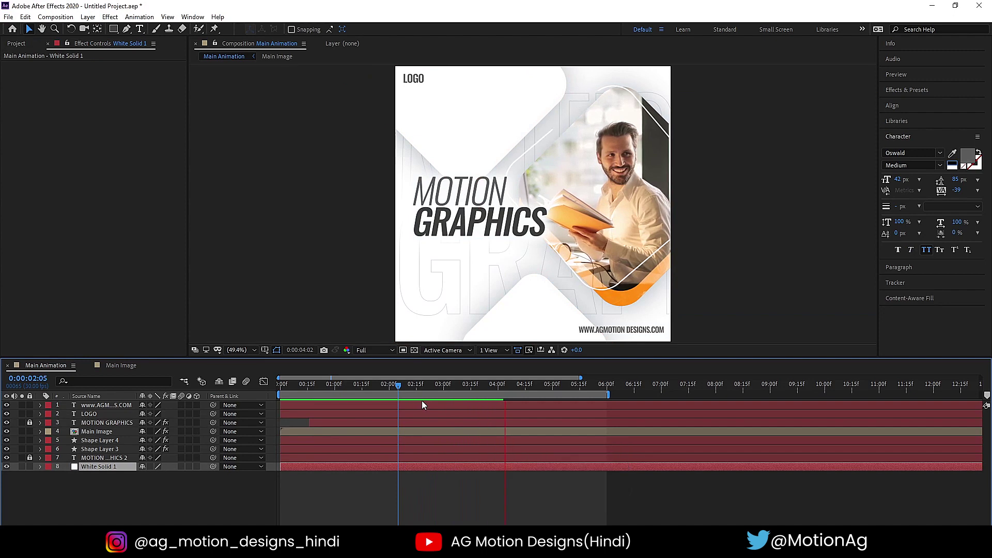
{"action": "left_click", "coordinate": [557, 387]}
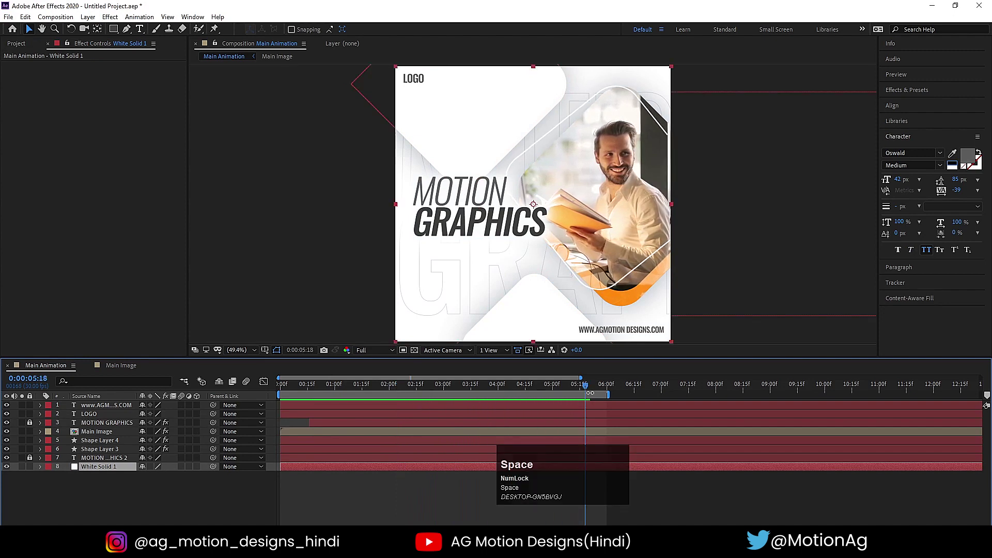
{"action": "left_click_drag", "start_coordinate": [557, 389], "coordinate": [494, 397]}
{"action": "key", "text": "space"}
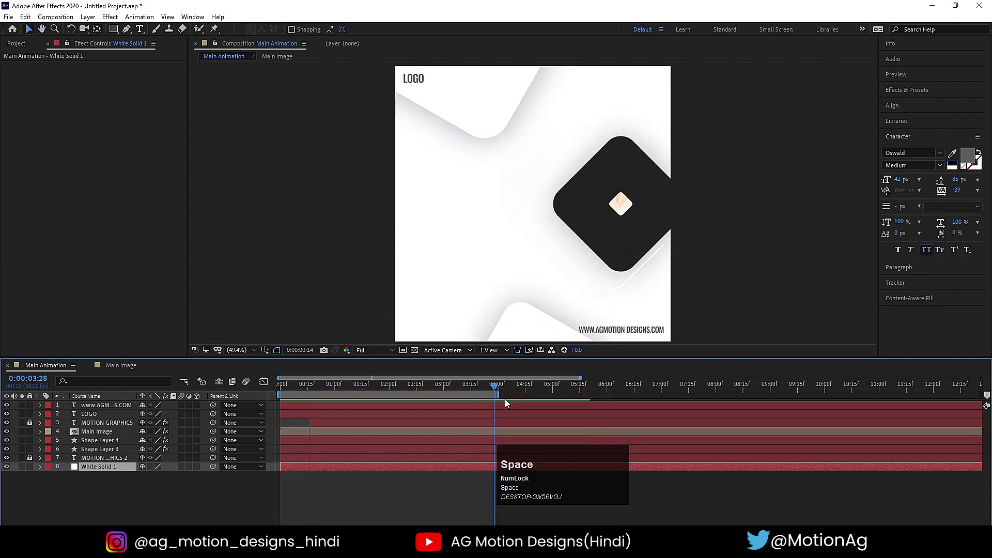